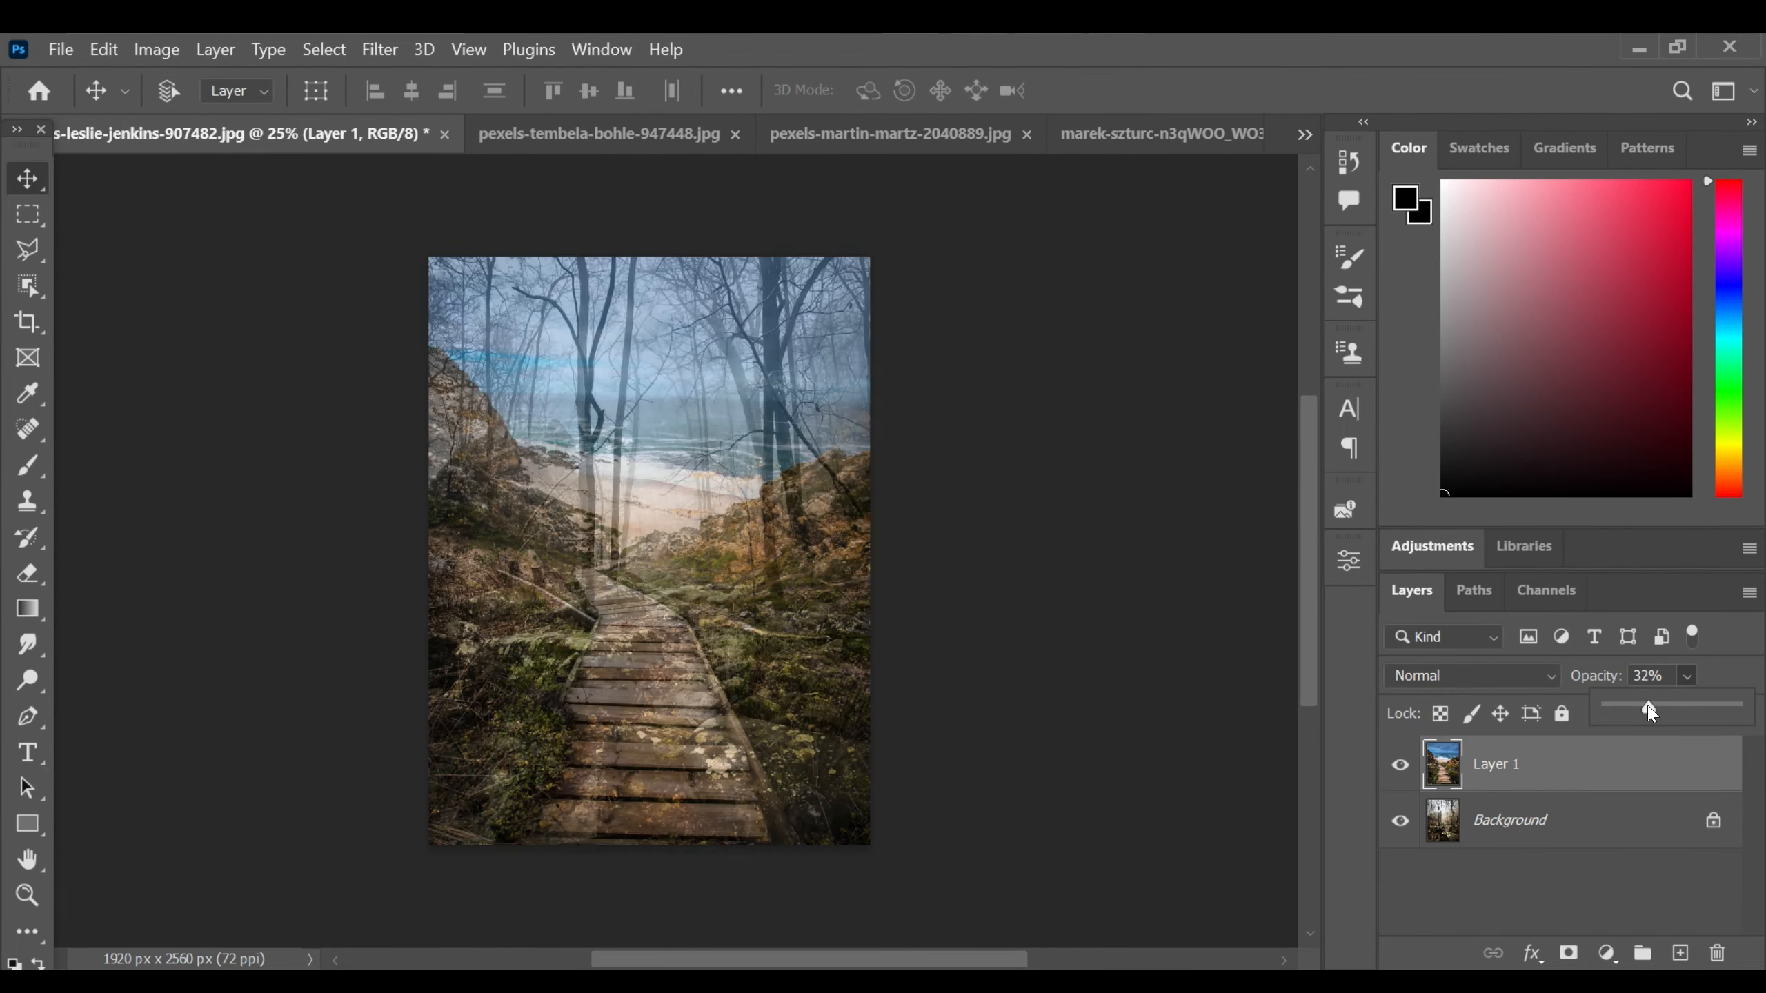
- Transform Layer 1 to 86.67% height, shift the boardwalk photo toward the image's lower right, and set its opacity to 42%
key(ctrl+t)
drag(692, 508, 749, 507)
drag(713, 262, 713, 346)
drag(640, 519, 669, 516)
click(1687, 676)
drag(1658, 711, 1670, 713)
click(1657, 790)
click(1446, 761)
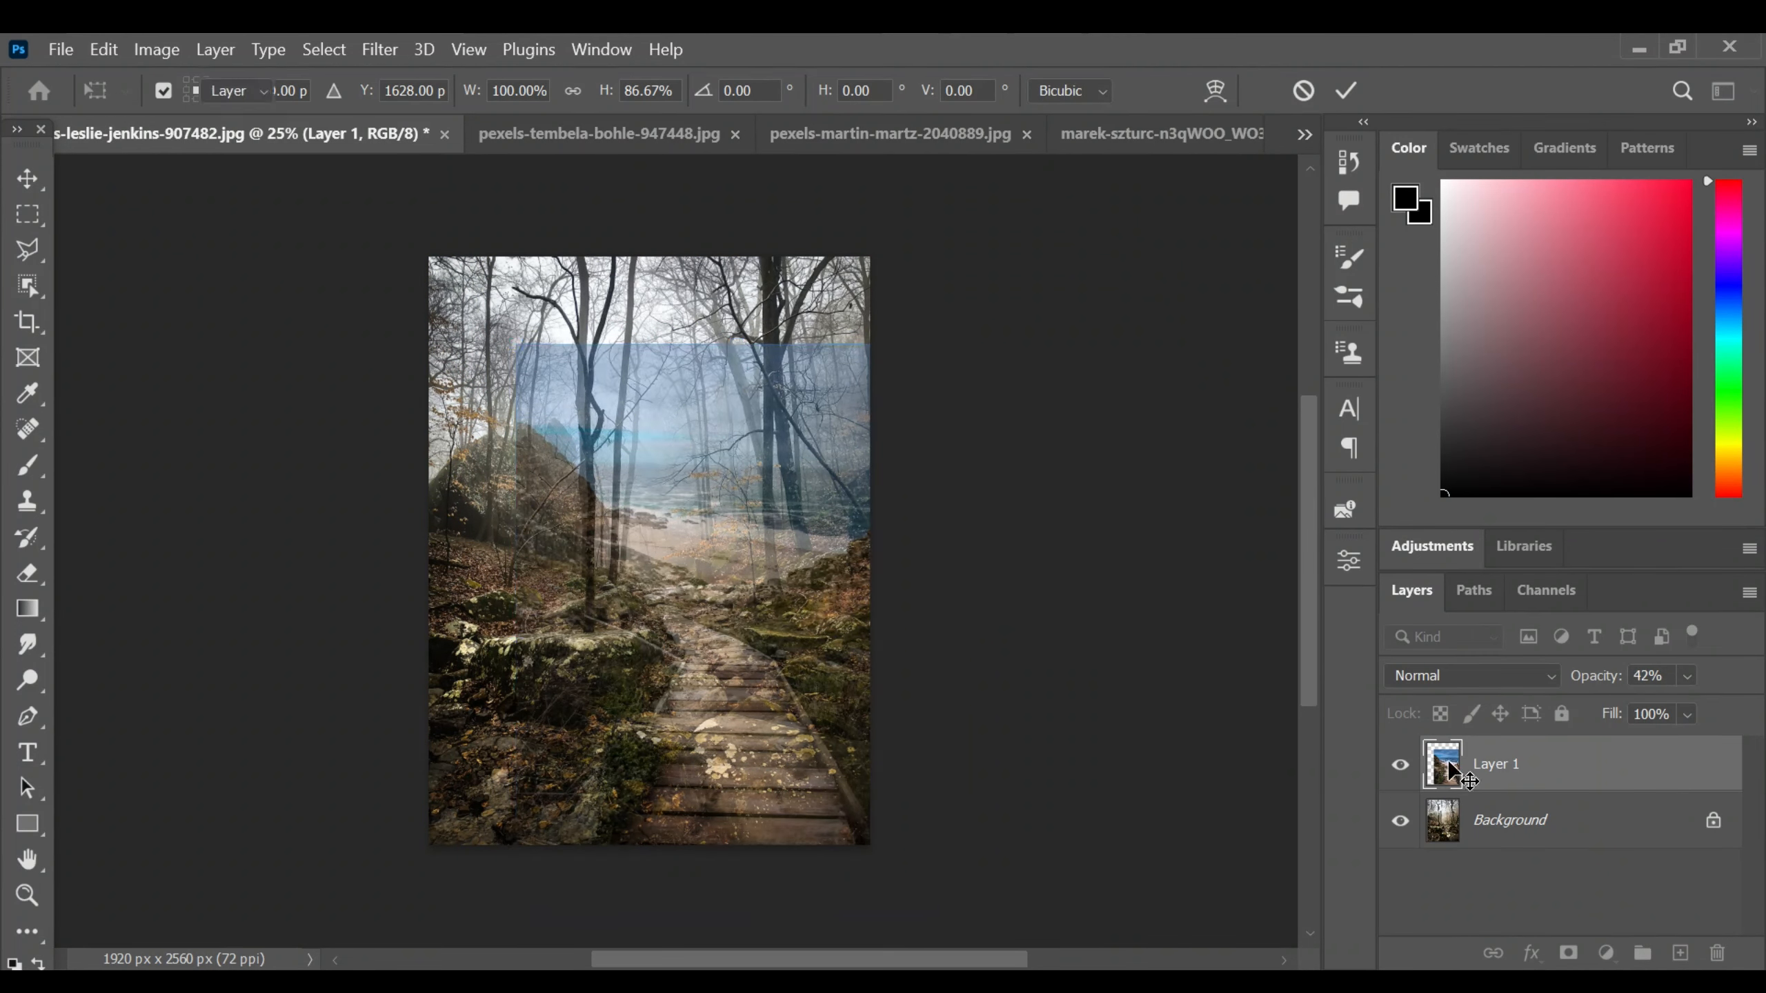
- Add a layer mask to Layer 1 and raise the layer's opacity to 100%
click(1564, 954)
key(b)
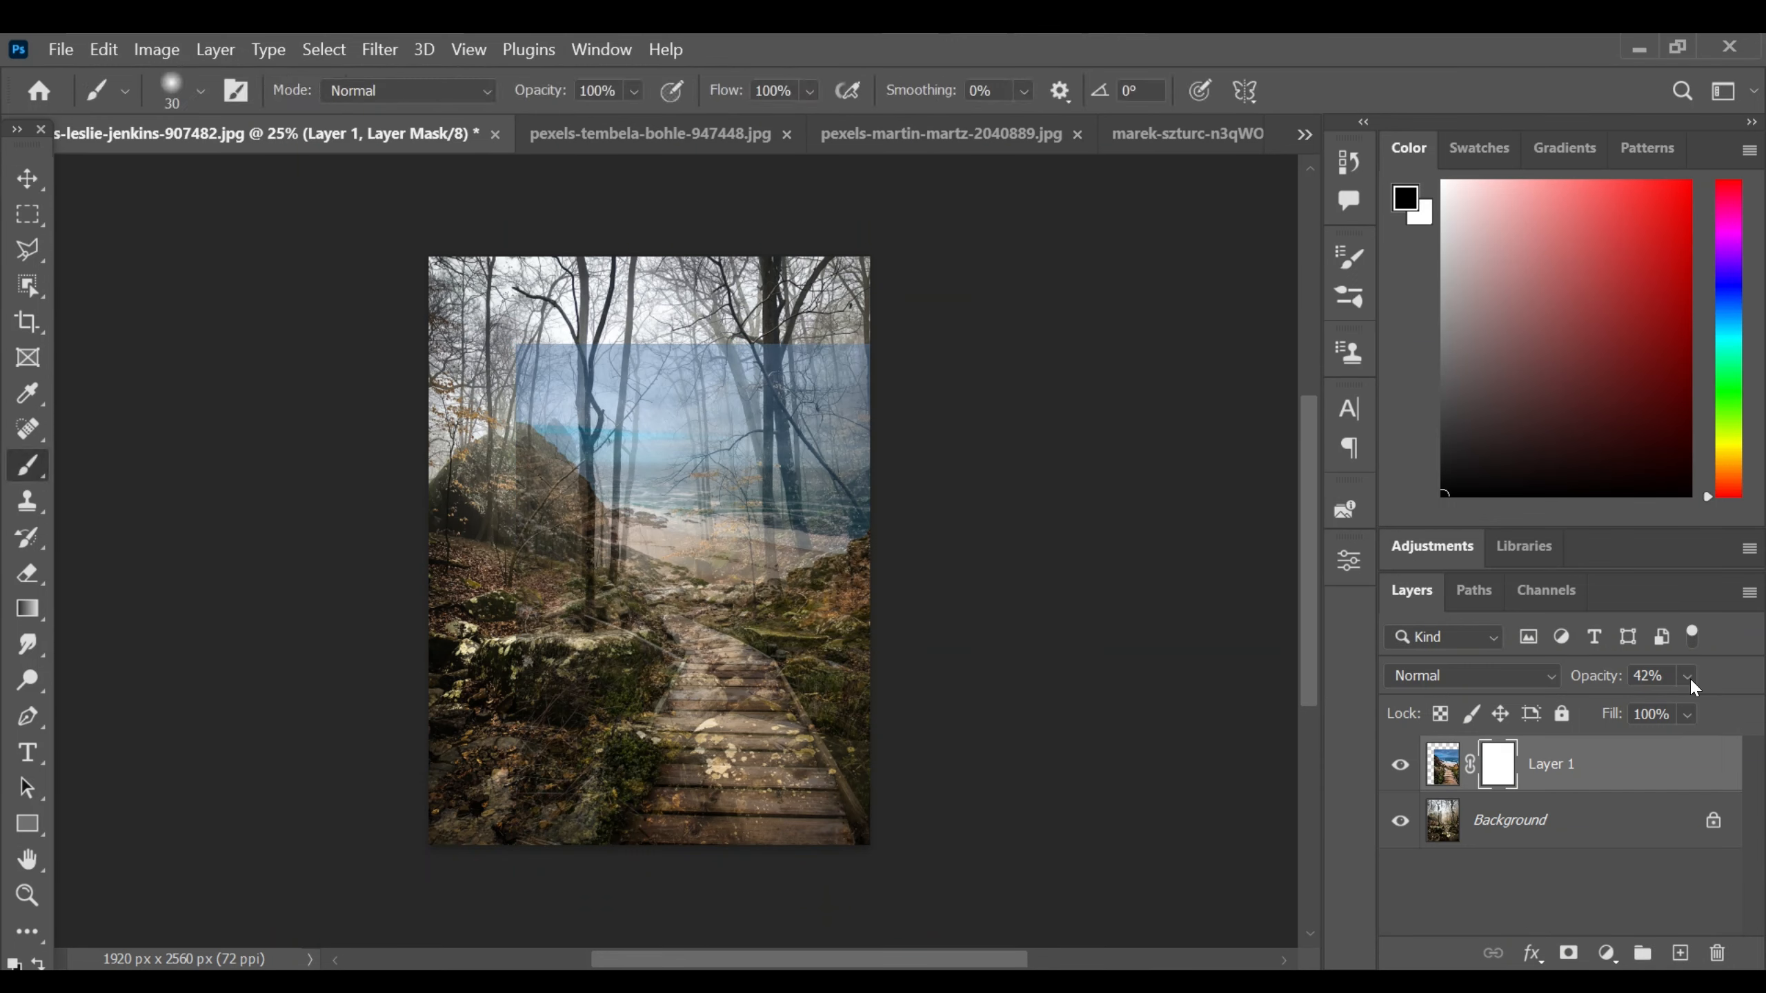
drag(1672, 710, 1752, 705)
- With a 500 px black brush, mask out Layer 1's hard left edge, sky and sea so the forest shows through
key(bracketright)
key(bracketright)
key(bracketright)
key(bracketright)
key(bracketright)
key(bracketright)
key(bracketright)
key(bracketright)
key(bracketright)
key(bracketright)
key(bracketright)
key(bracketright)
key(bracketright)
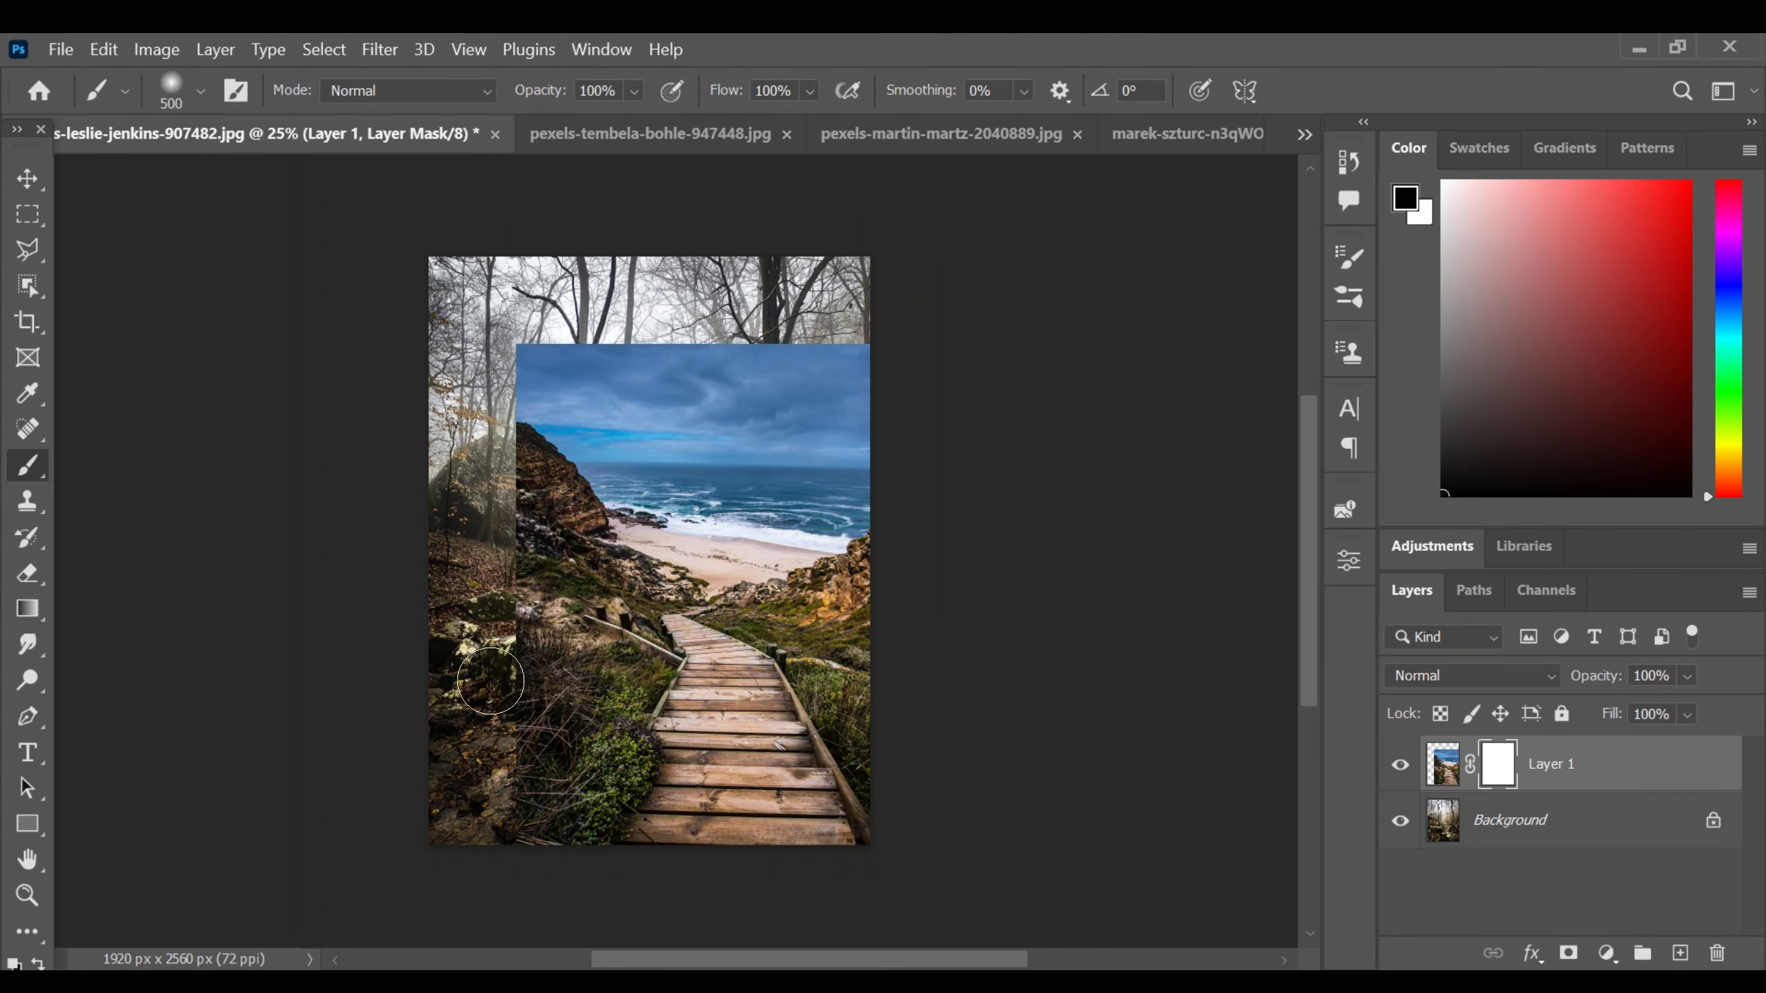
drag(524, 629, 516, 710)
mouse_move(542, 556)
mouse_down()
mouse_move(591, 390)
mouse_move(660, 452)
mouse_move(681, 376)
mouse_move(834, 396)
mouse_move(799, 467)
mouse_move(702, 480)
mouse_move(591, 463)
mouse_move(681, 543)
mouse_move(820, 550)
mouse_up()
- Set the brush flow to 7% and blend the mask from the tree base across the beach with an 80 px brush
click(752, 89)
text(7)
key(Return)
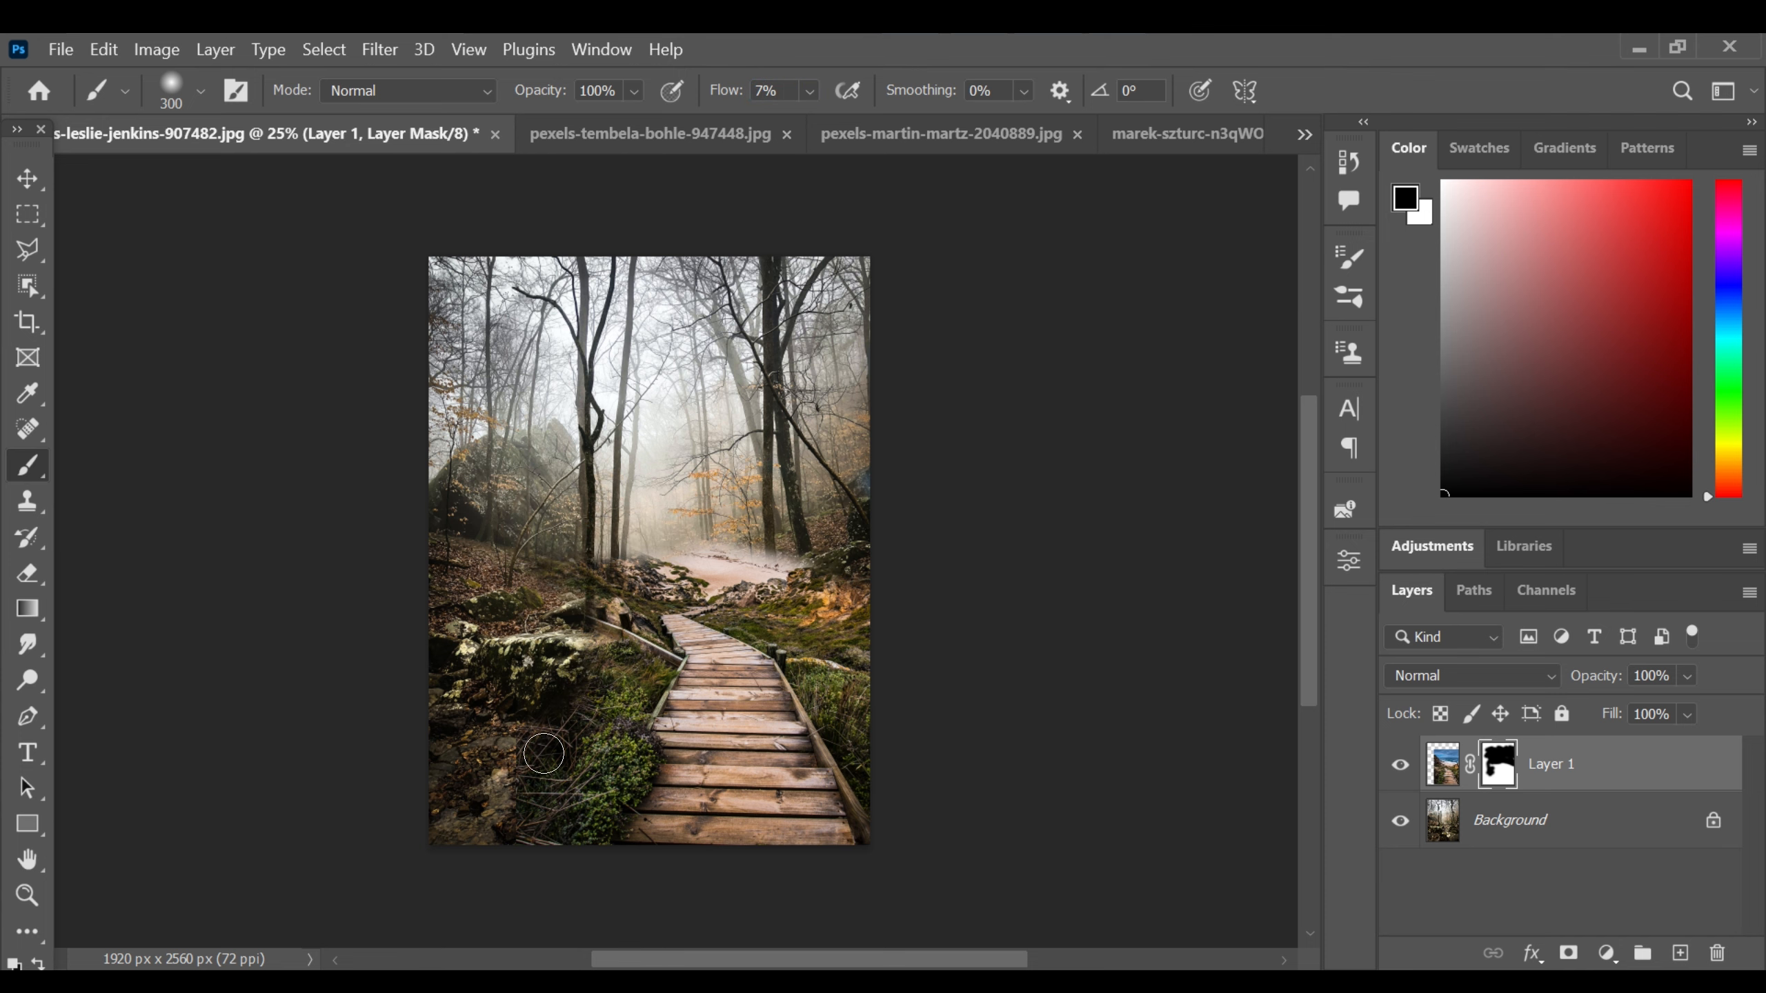
key(ctrl+plus)
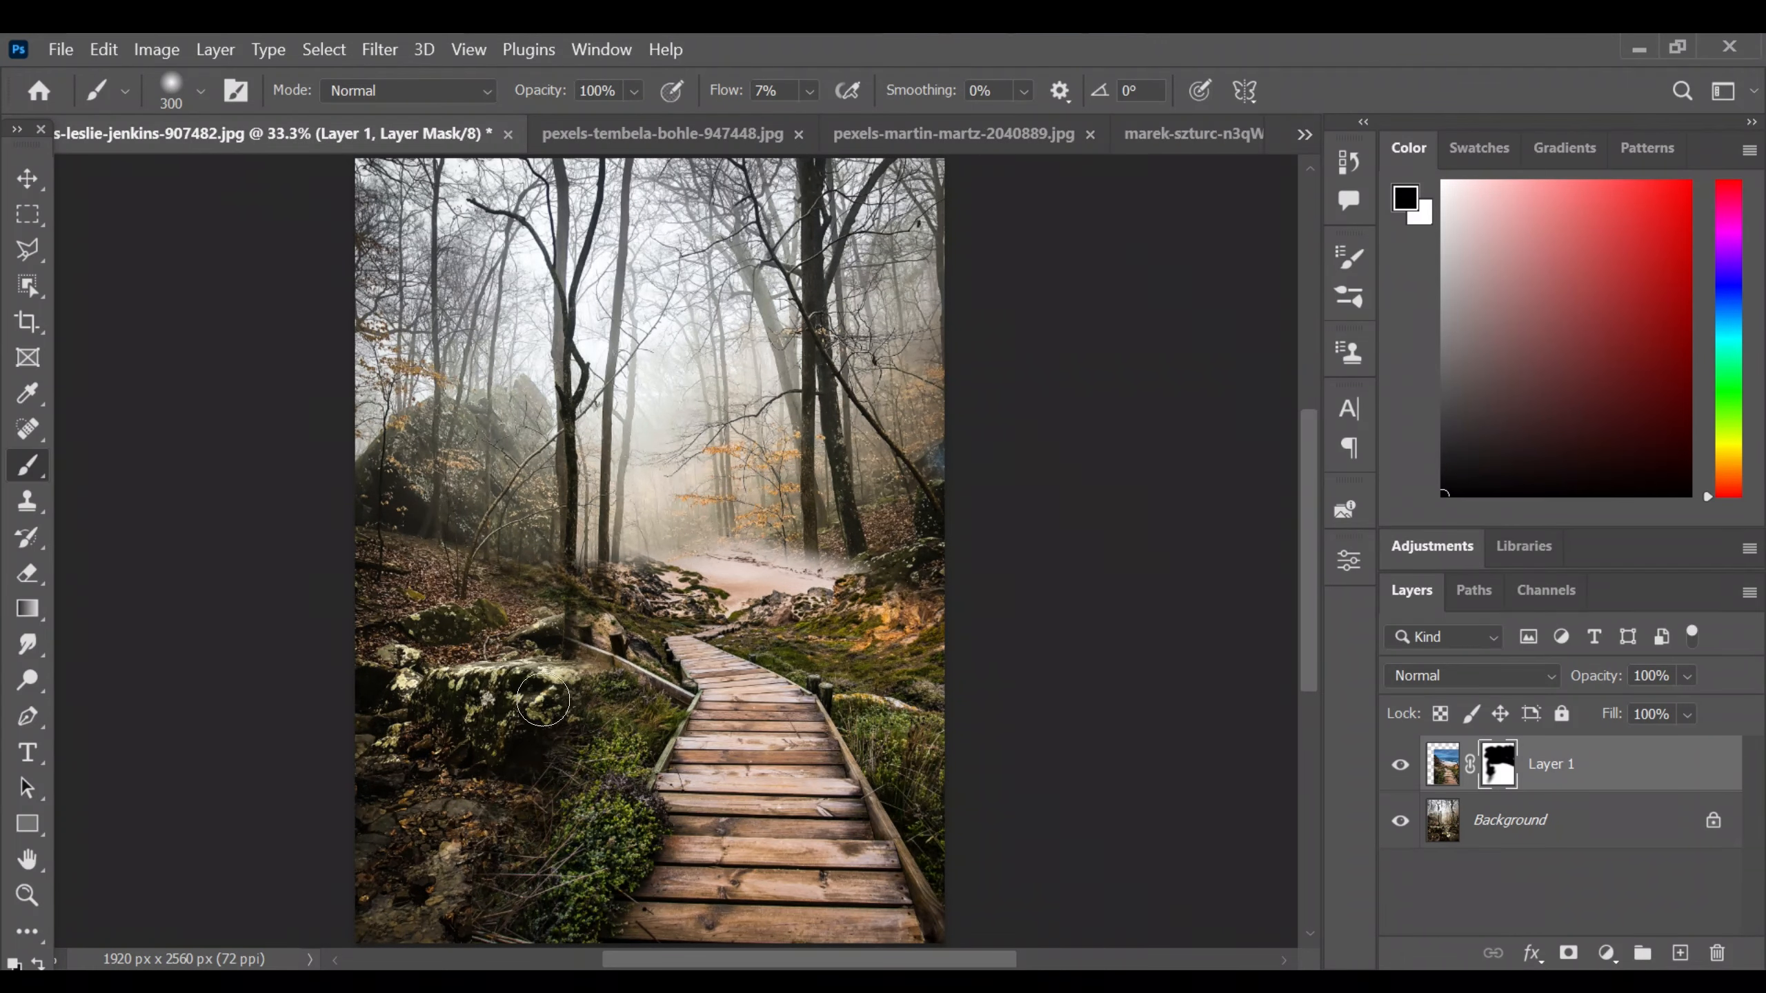
key(ctrl+plus)
key(bracketleft)
key(bracketleft)
key(bracketleft)
key(bracketleft)
key(bracketleft)
key(bracketleft)
key(bracketleft)
key(bracketleft)
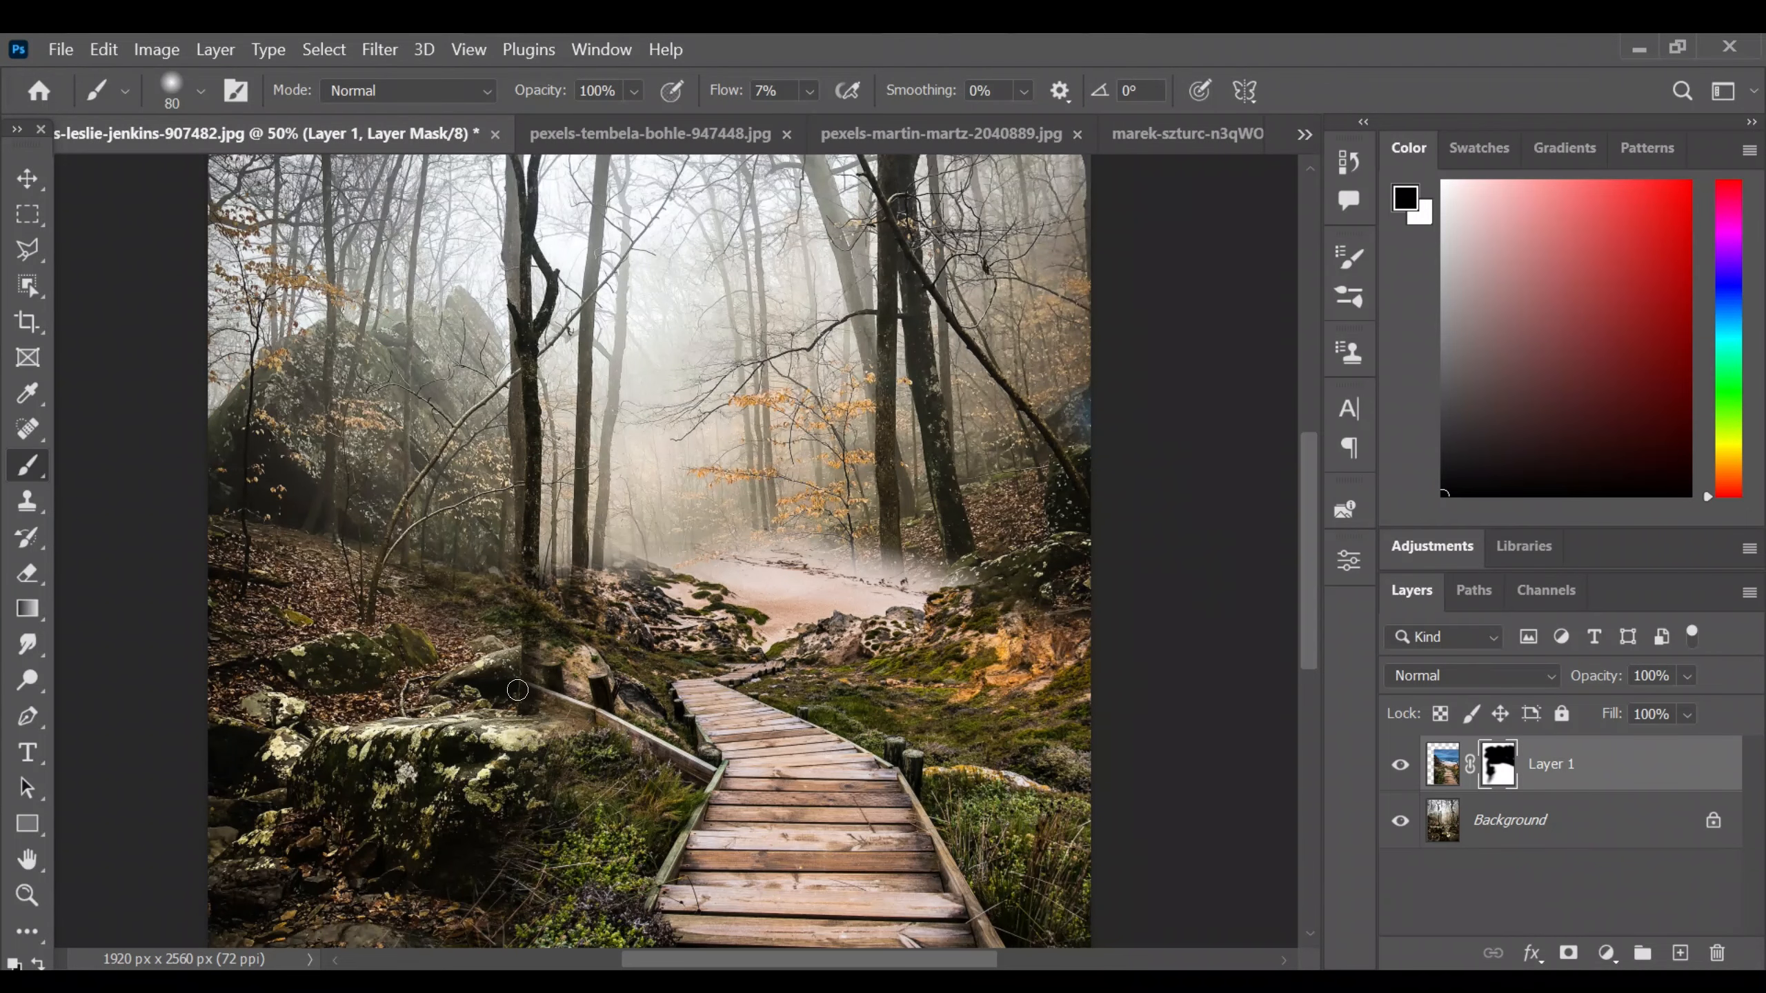
mouse_move(531, 647)
mouse_down()
mouse_move(586, 644)
mouse_move(517, 646)
mouse_move(457, 603)
mouse_move(526, 582)
mouse_move(457, 607)
mouse_move(723, 578)
mouse_move(652, 535)
mouse_move(784, 618)
mouse_move(463, 619)
mouse_move(887, 601)
mouse_move(723, 515)
mouse_move(963, 609)
mouse_move(872, 545)
mouse_move(894, 622)
mouse_move(956, 595)
mouse_move(879, 557)
mouse_move(940, 626)
mouse_move(1070, 621)
mouse_move(1070, 666)
mouse_move(890, 640)
mouse_move(863, 576)
mouse_up()
- Paint the mask with a 125 px brush to hide the remaining beach and blend the far rocks and right bank into the forest
key(bracketright)
key(bracketright)
key(bracketright)
mouse_move(734, 623)
mouse_down()
mouse_move(687, 610)
mouse_move(732, 576)
mouse_up()
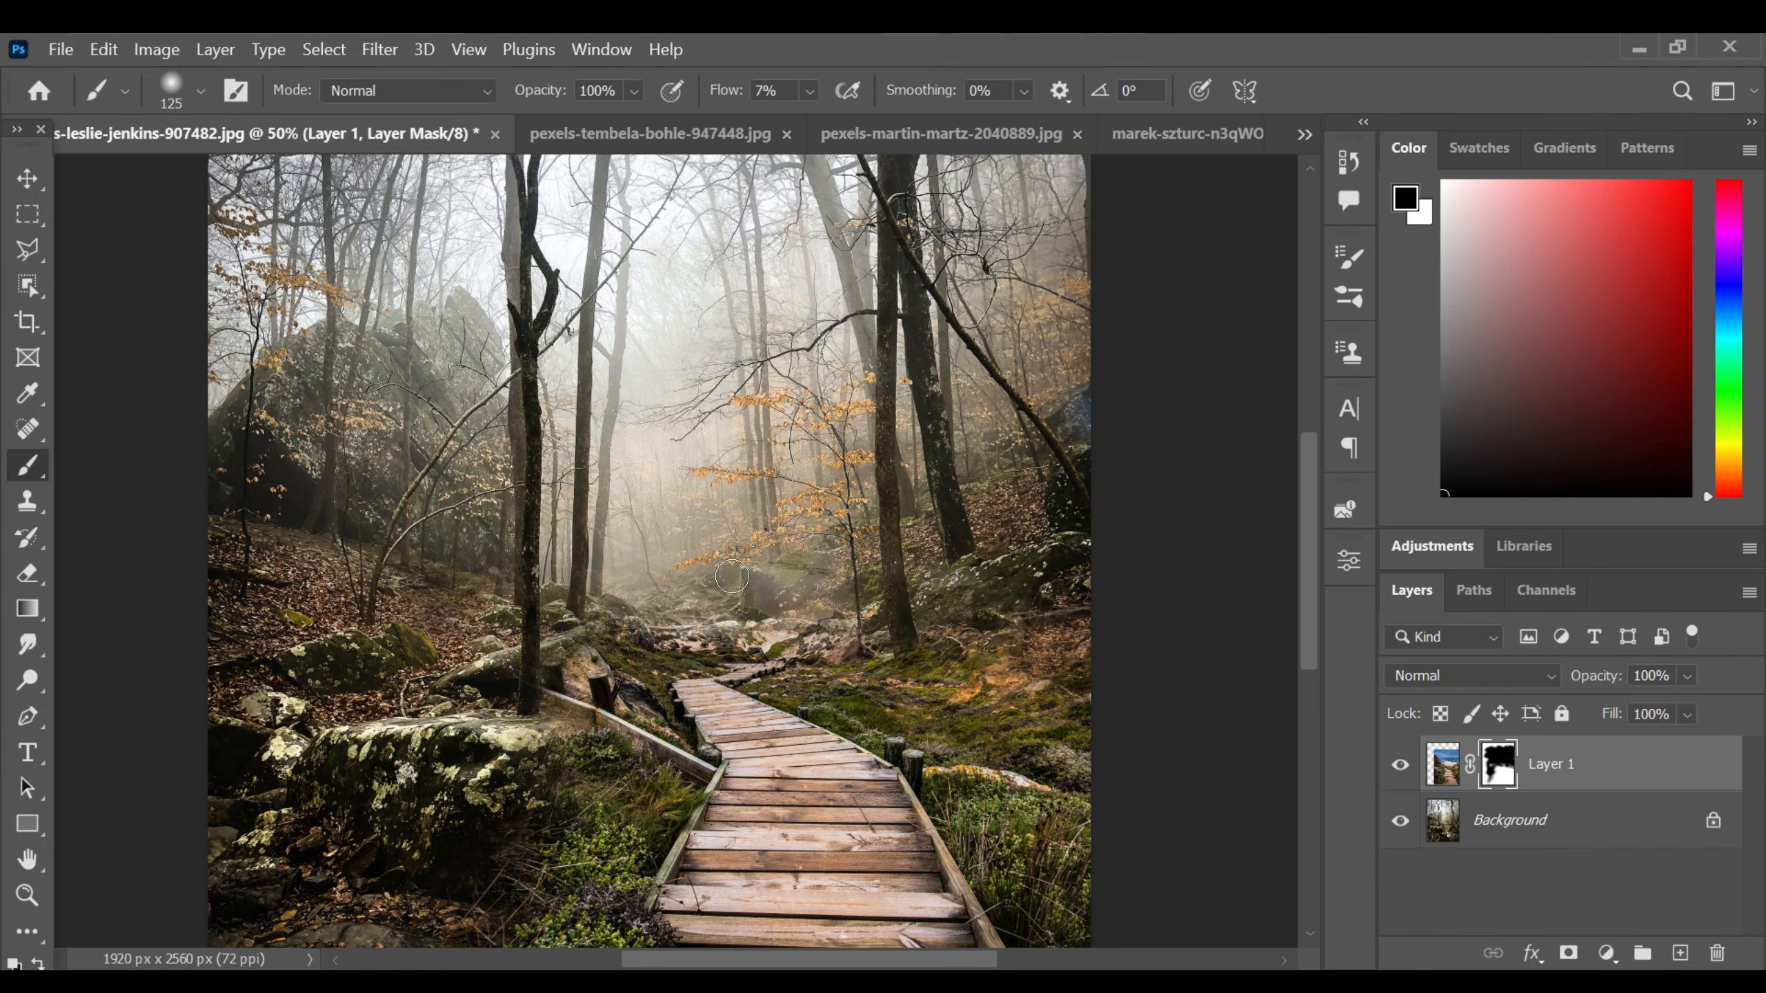
key(ctrl+plus)
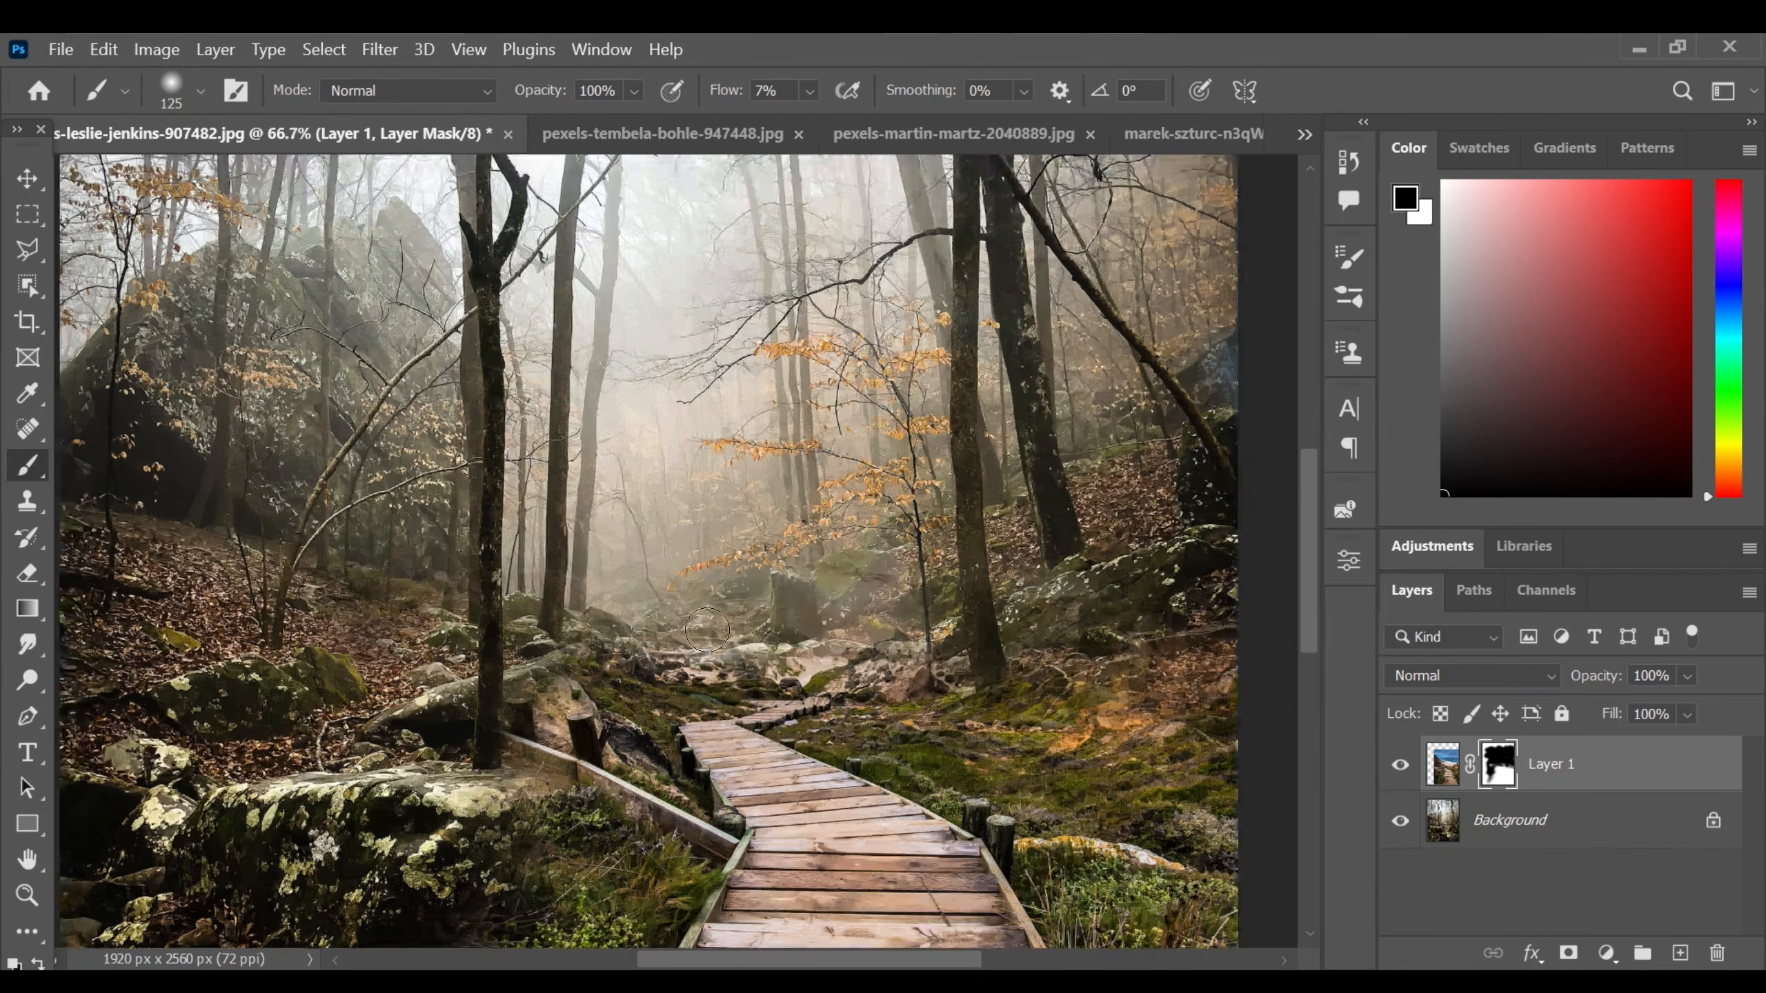
mouse_move(808, 638)
mouse_down()
mouse_move(860, 630)
mouse_move(930, 582)
mouse_move(896, 528)
mouse_up()
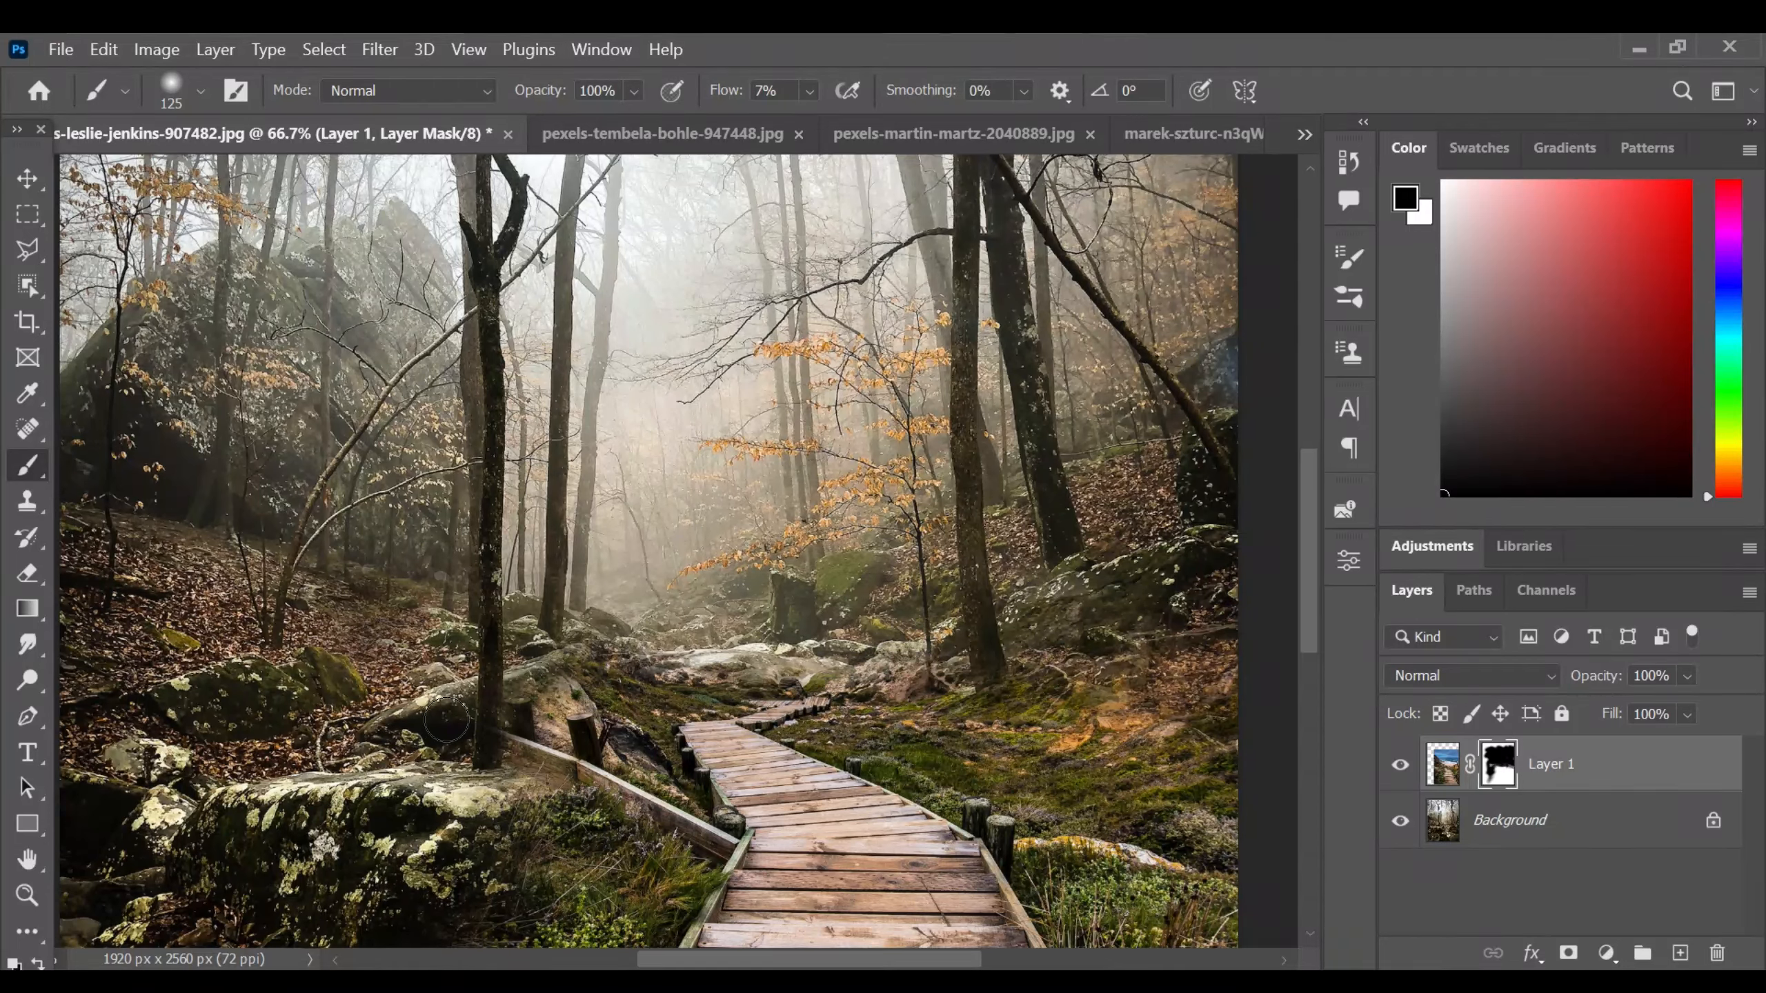
mouse_move(1181, 644)
mouse_down()
mouse_move(967, 657)
mouse_move(983, 692)
mouse_move(1054, 672)
mouse_move(1000, 706)
mouse_move(1120, 686)
mouse_move(1003, 701)
mouse_up()
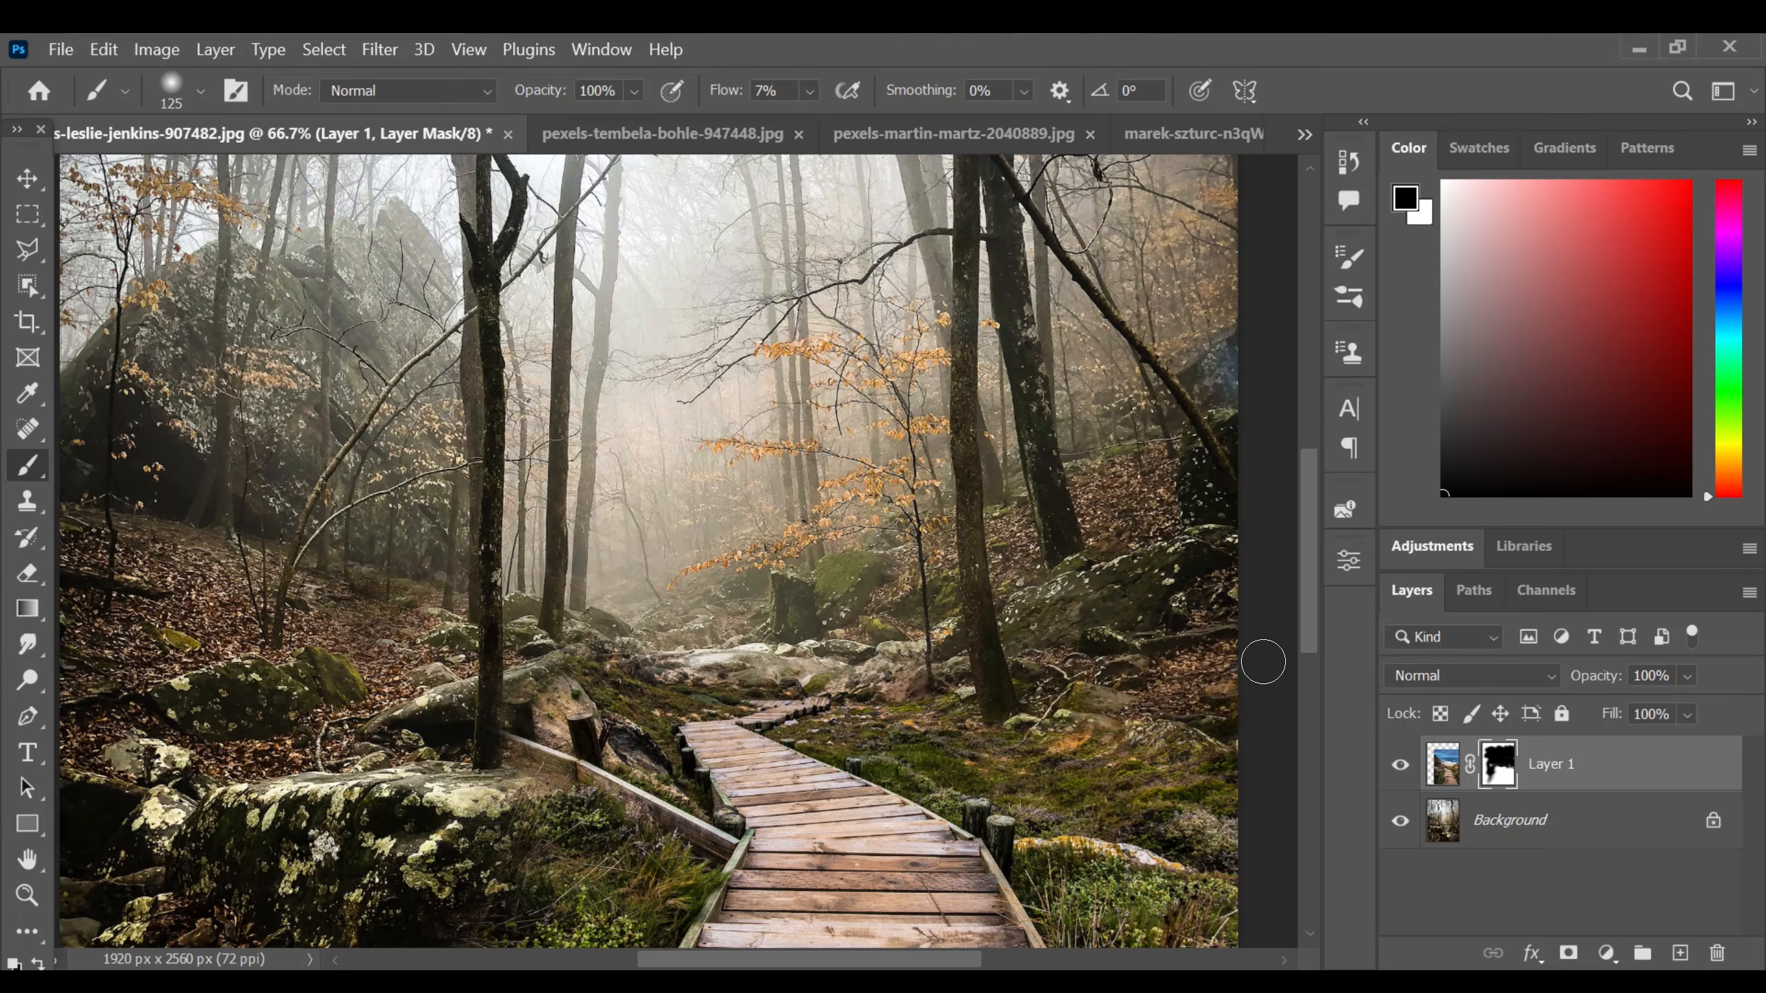
- Clean up the mask around the rock behind the wooden railing with a 60 px brush
drag(1305, 543, 1305, 601)
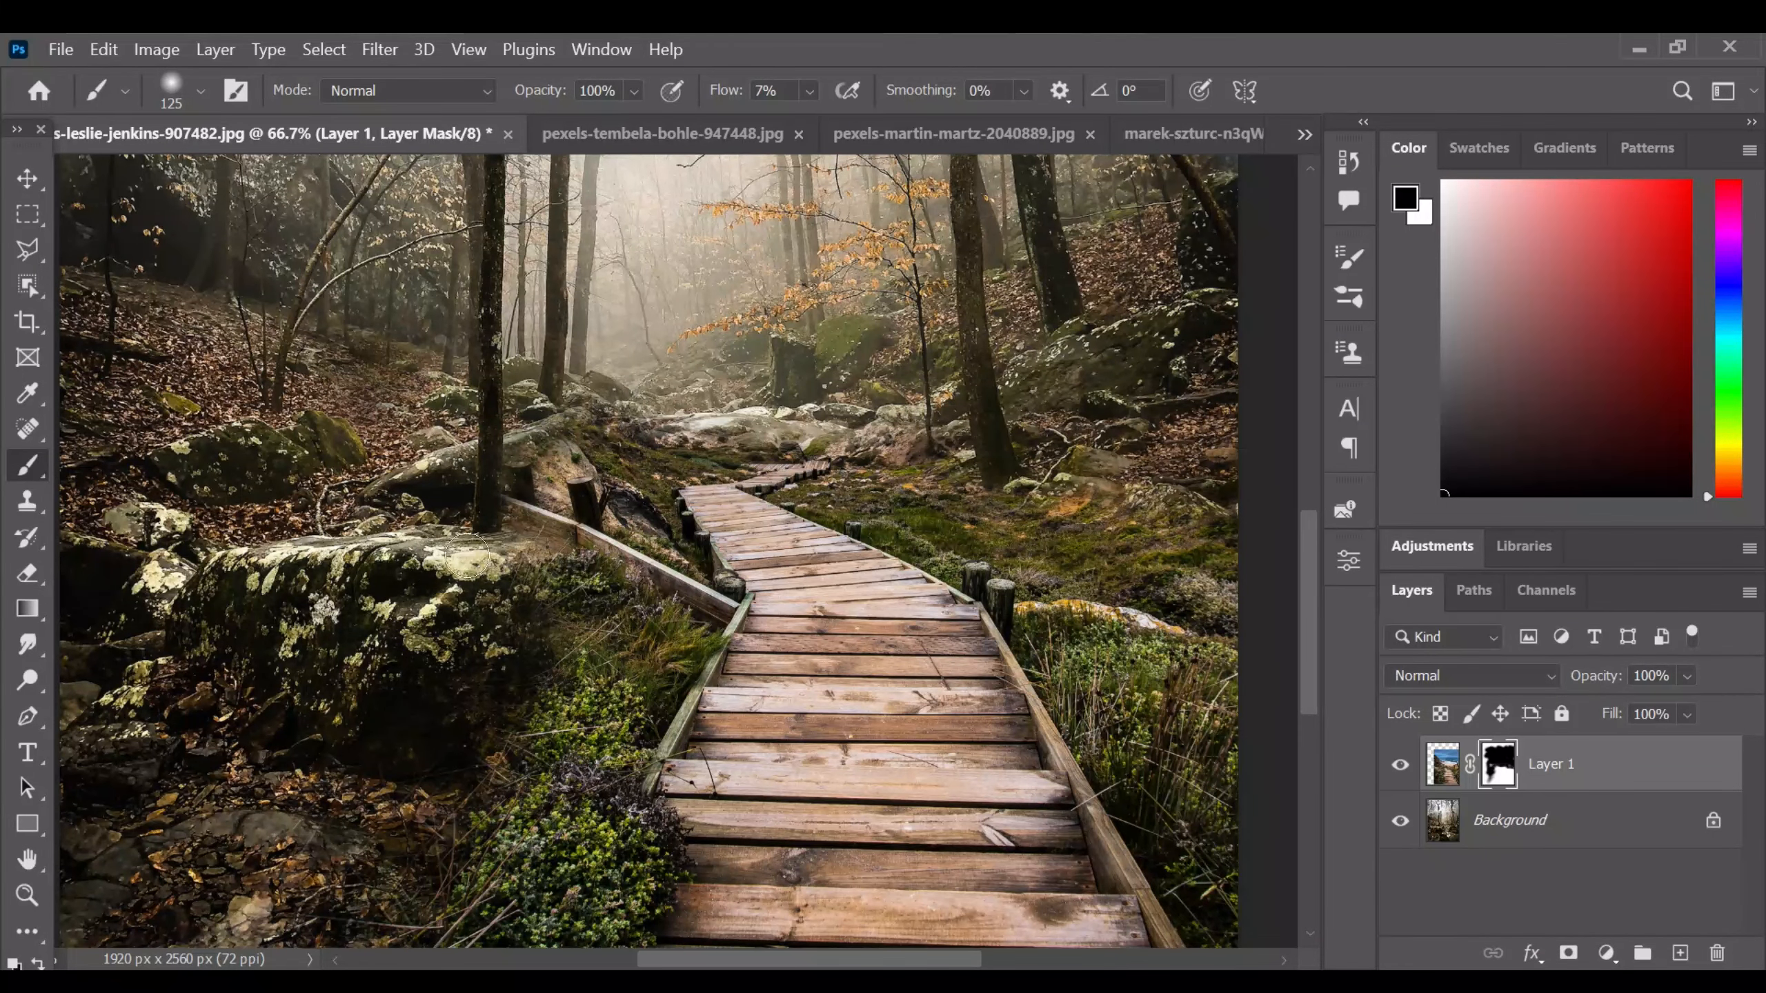
key(x)
key(x)
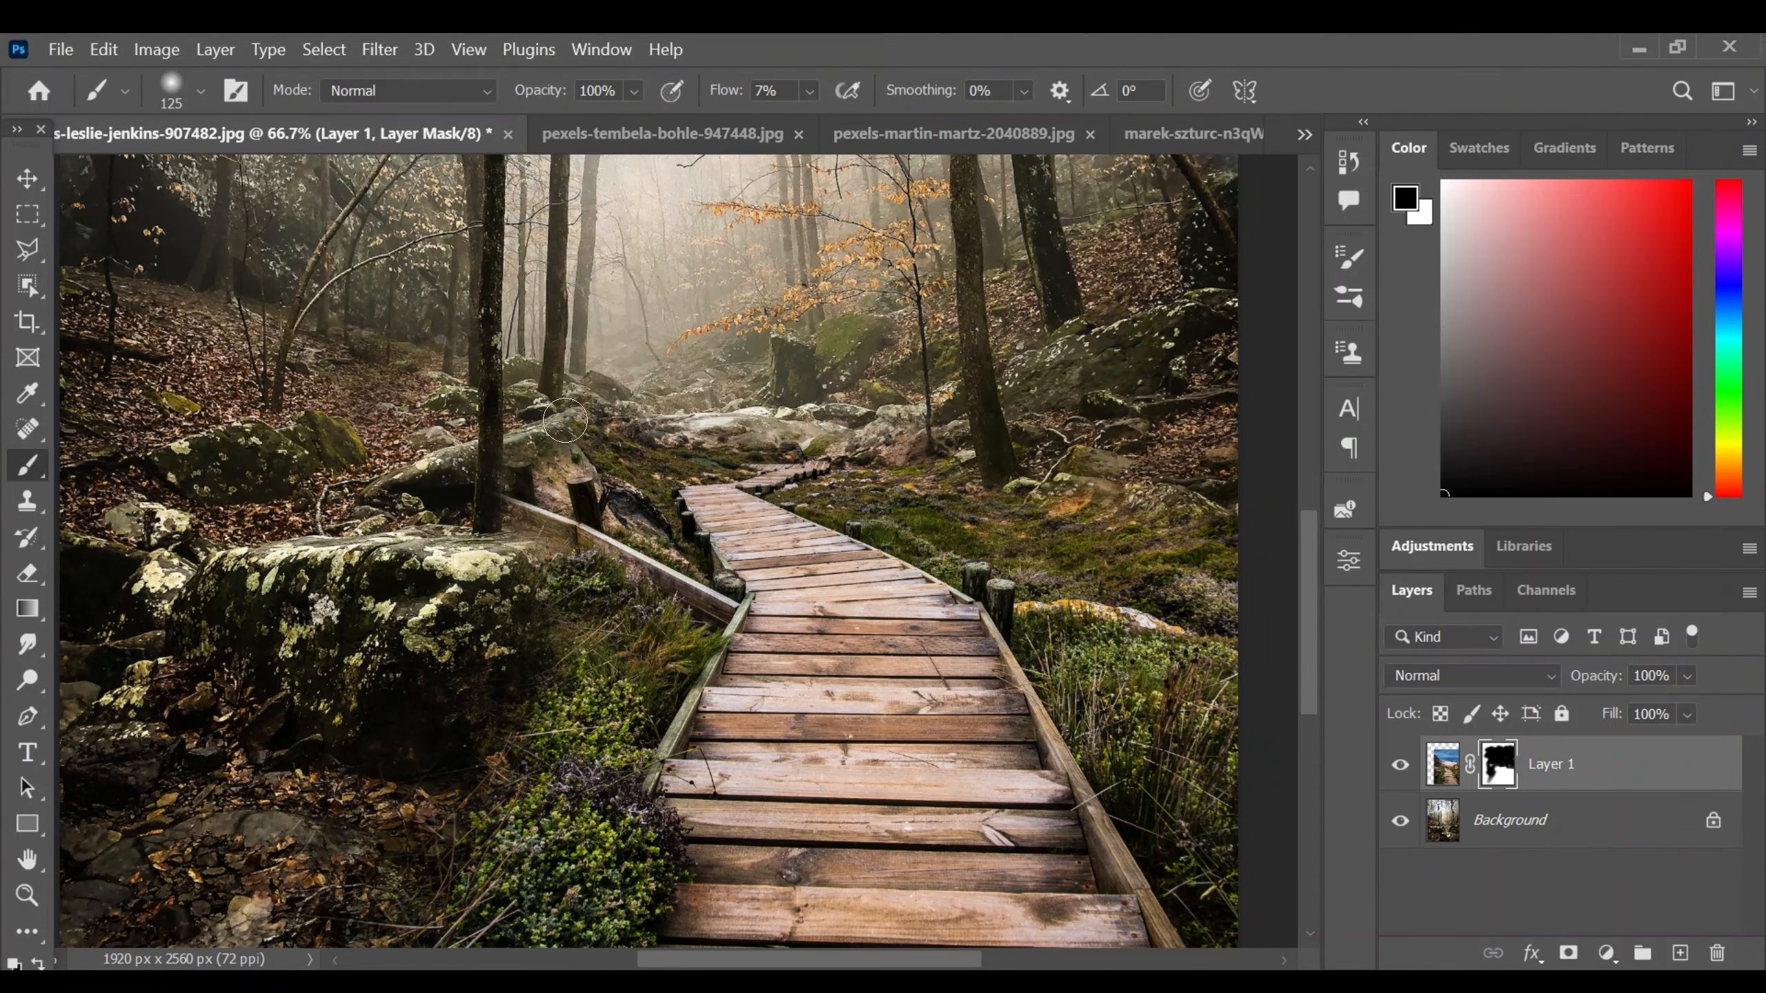
key(ctrl+plus)
key(bracketleft)
key(bracketleft)
key(bracketleft)
key(bracketleft)
key(bracketleft)
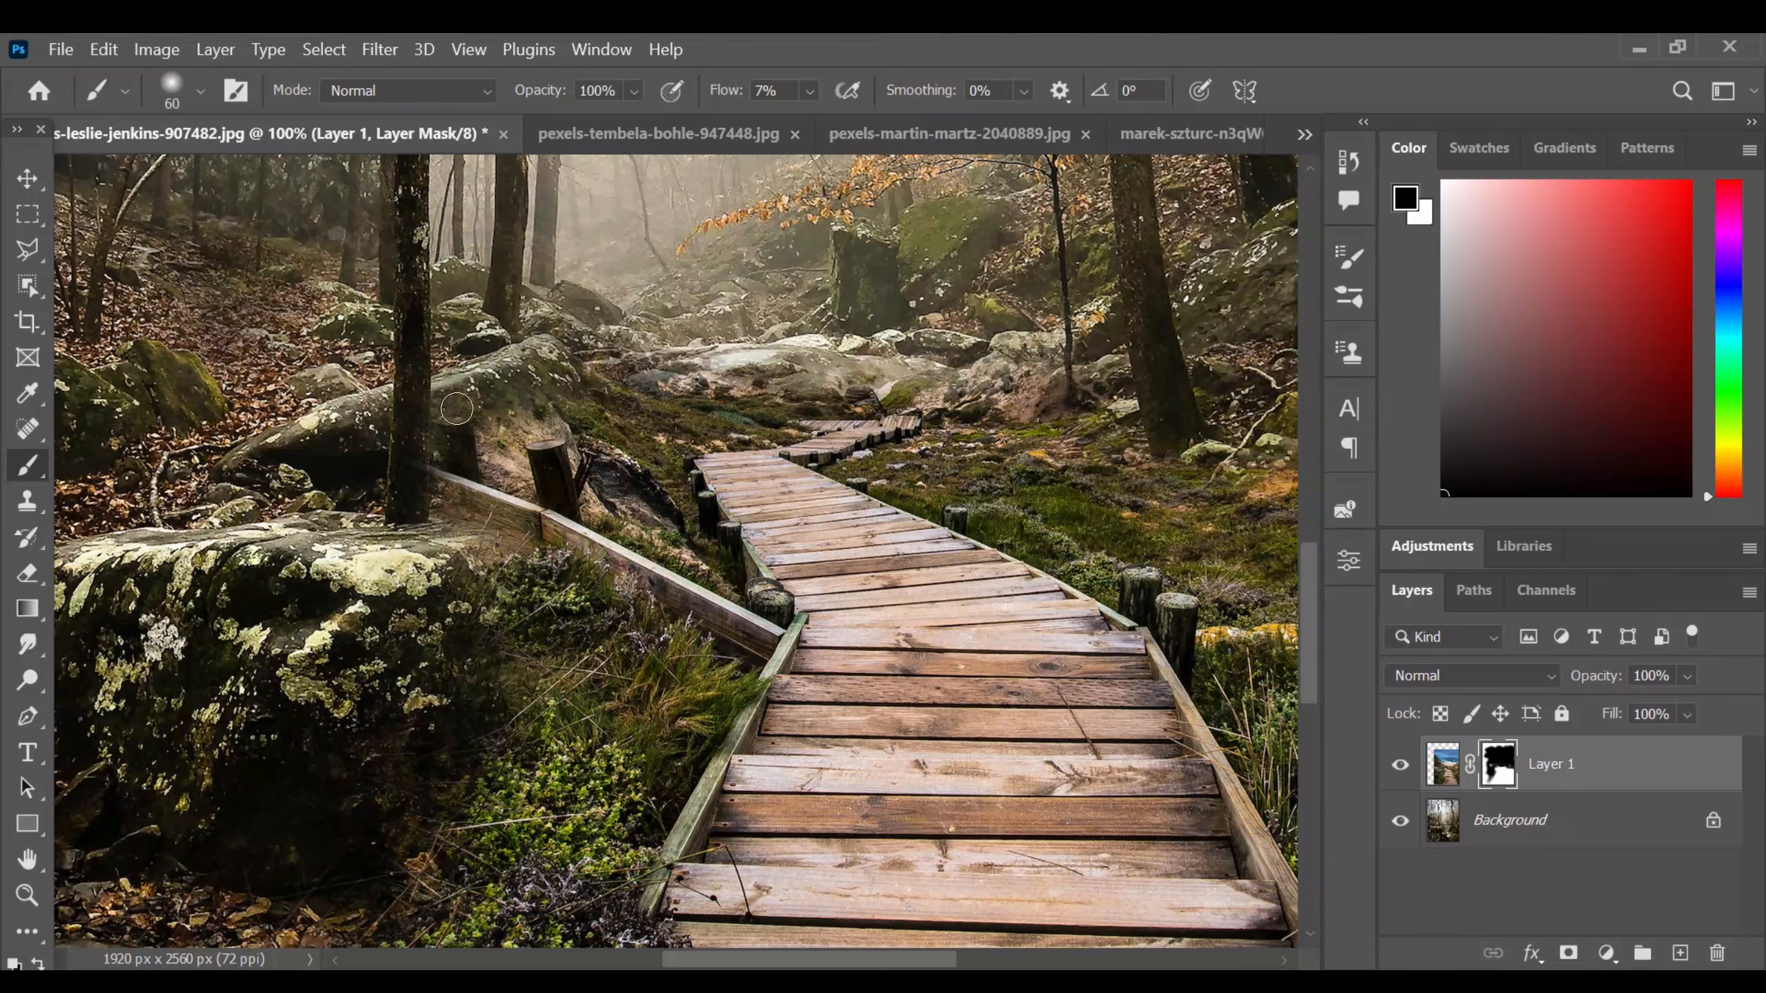
mouse_move(456, 397)
mouse_down()
mouse_move(562, 379)
mouse_move(557, 404)
mouse_move(591, 400)
mouse_move(570, 363)
mouse_move(567, 410)
mouse_move(618, 396)
mouse_move(656, 339)
mouse_up()
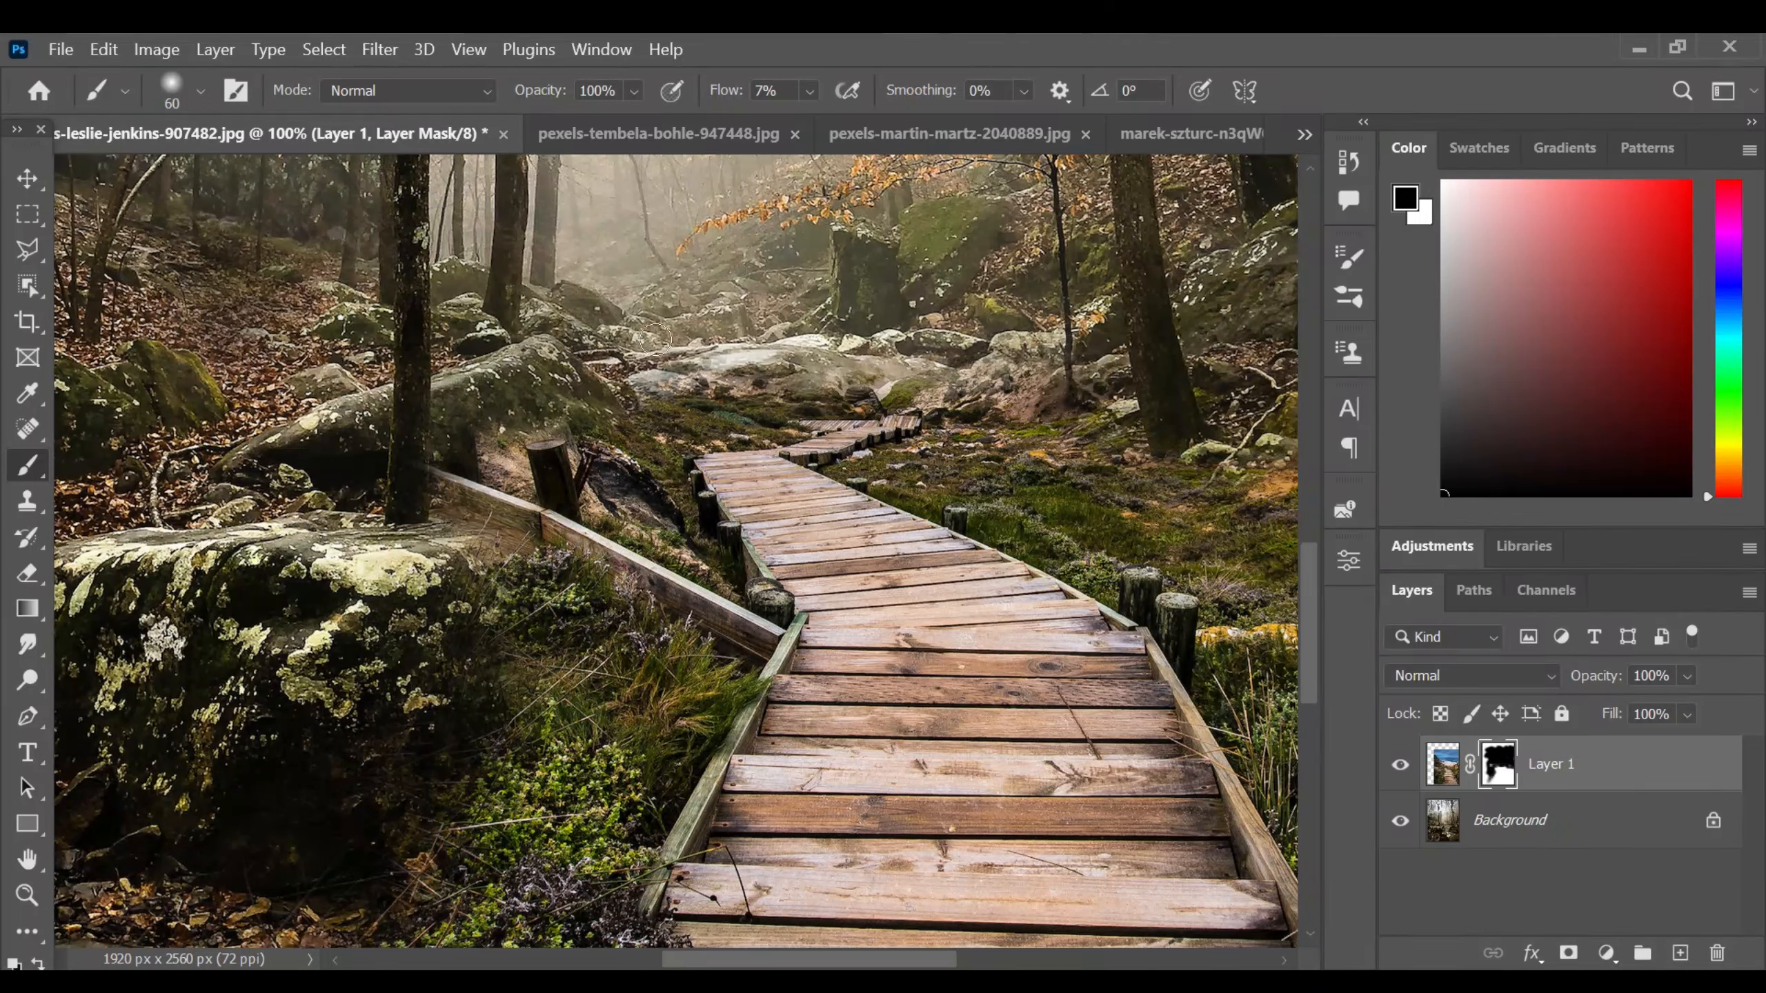
- Add a Brightness/Contrast adjustment layer above Layer 1 with brightness -86 and contrast 24
key(ctrl+minus)
key(ctrl+minus)
key(ctrl+minus)
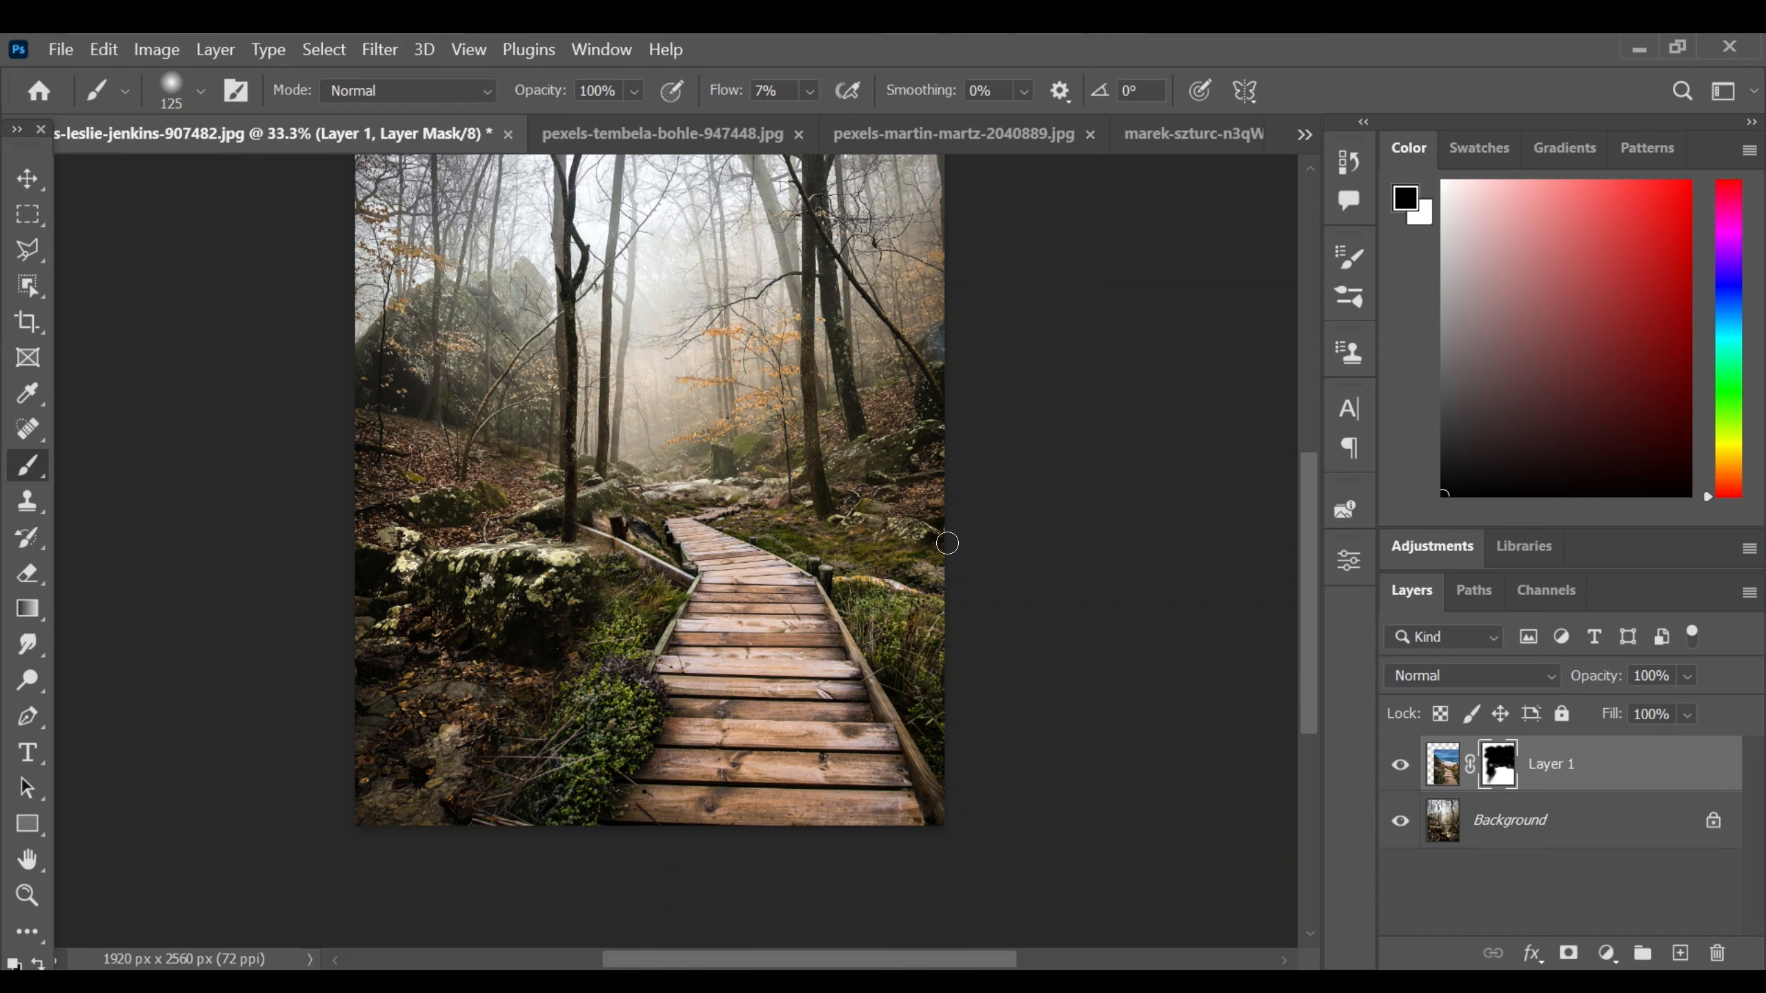
click(1605, 954)
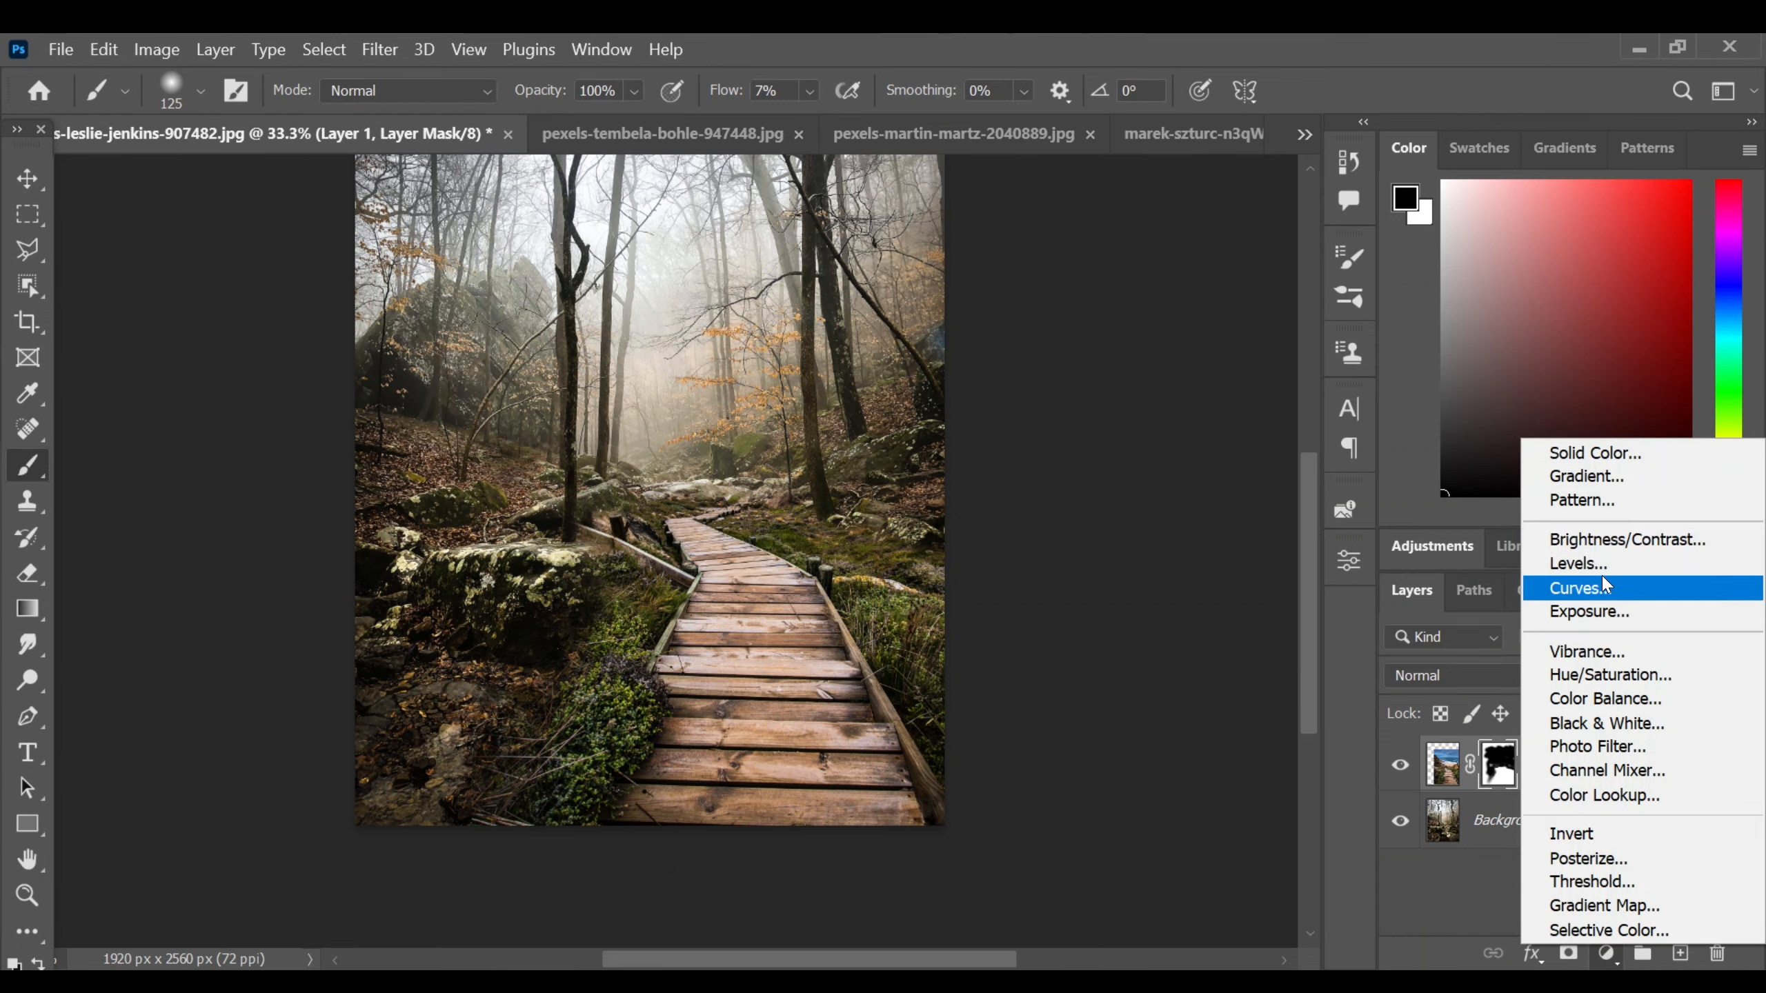
click(1606, 540)
drag(1116, 634, 1021, 631)
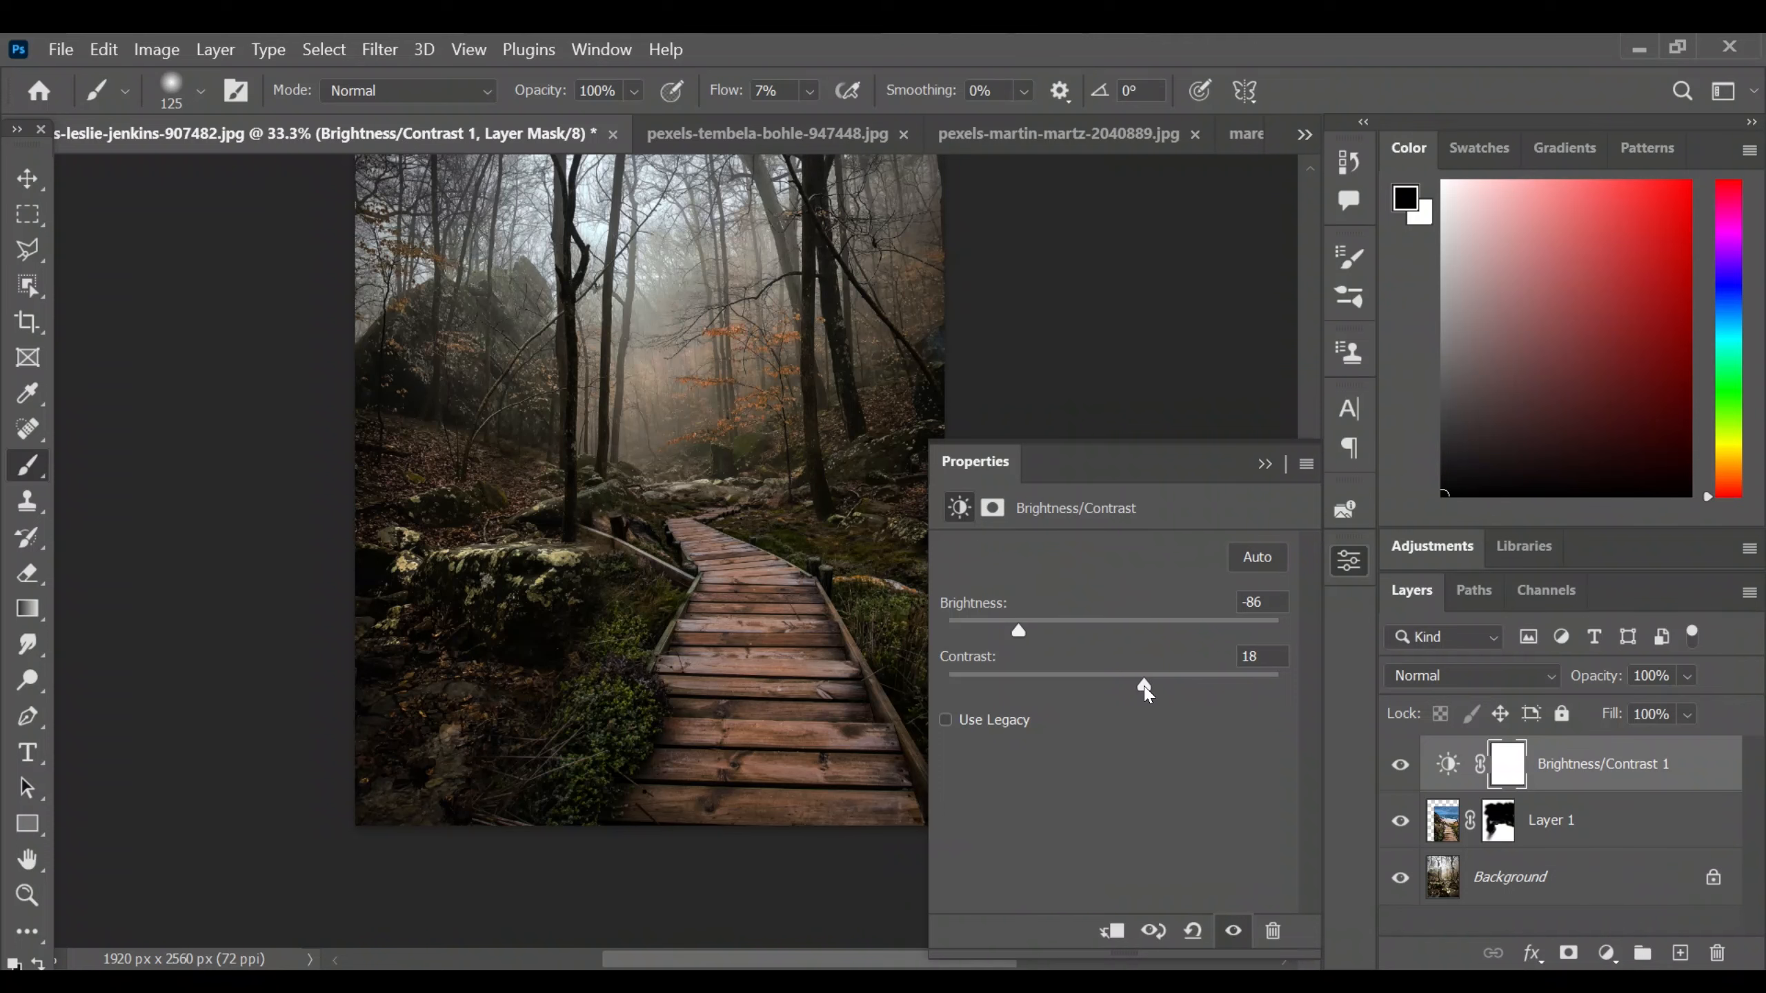
click(1111, 931)
click(1112, 932)
click(1259, 464)
- Add an Exposure adjustment layer with the exposure set to -0.78
click(1607, 953)
click(1589, 618)
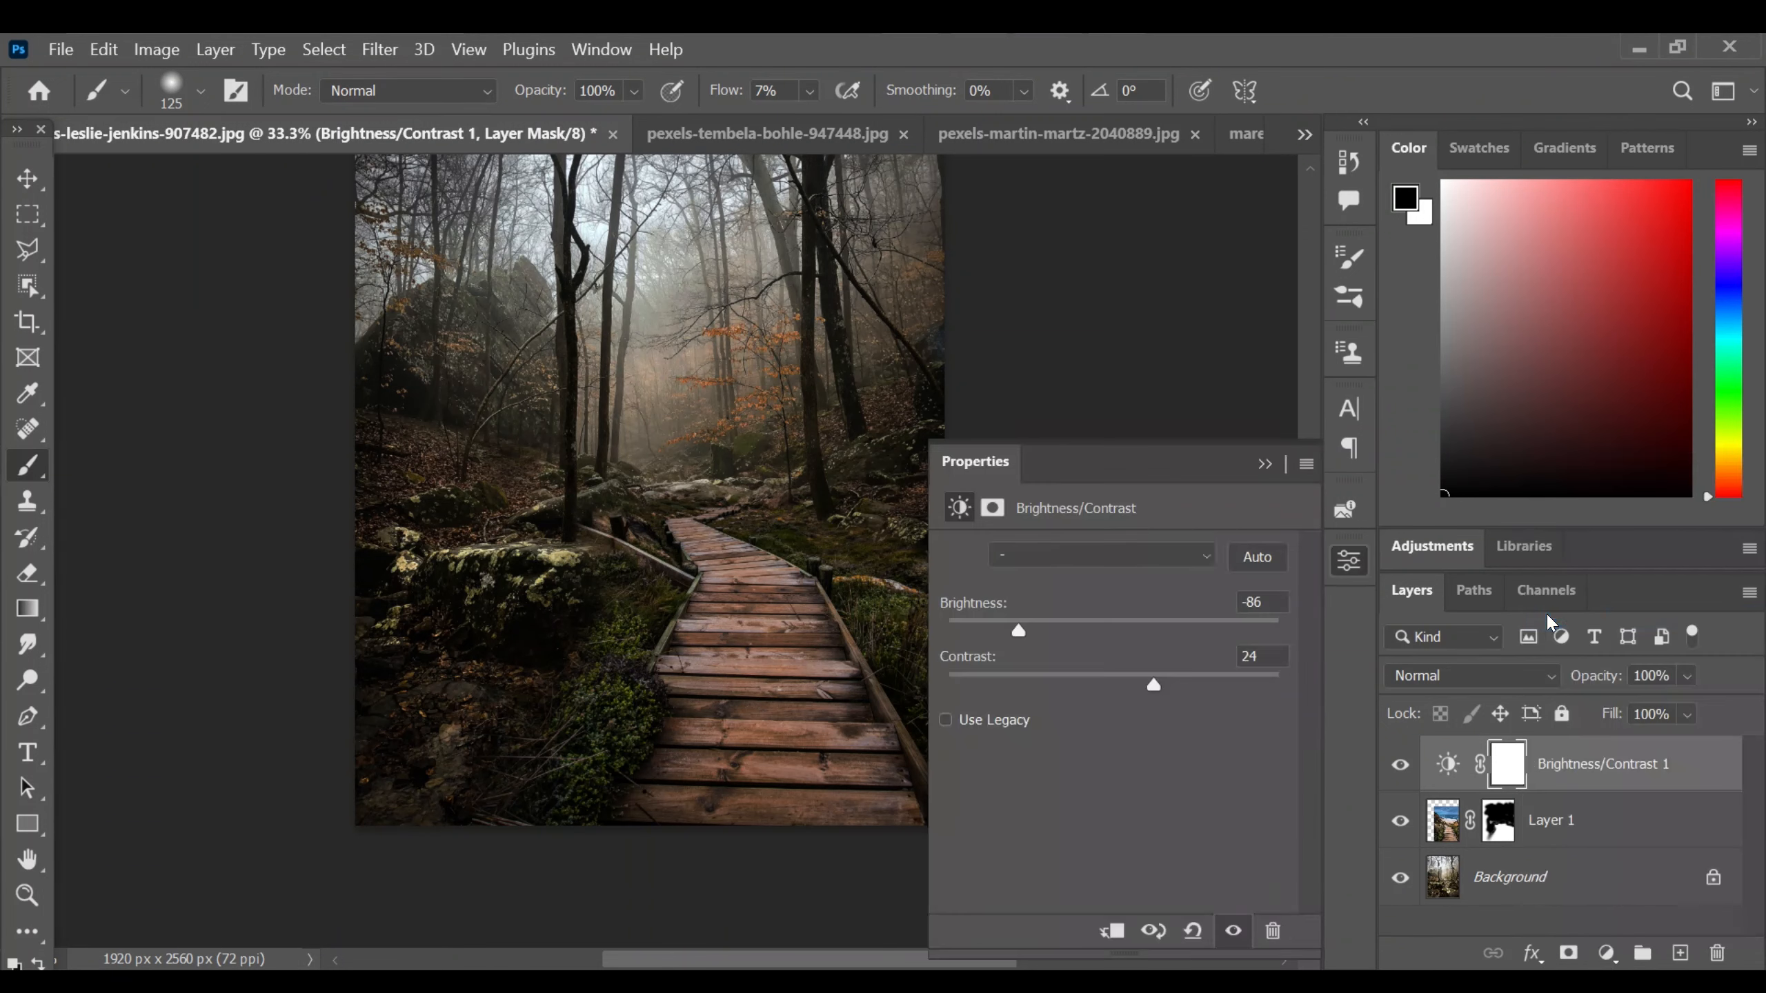
drag(1114, 622, 1094, 625)
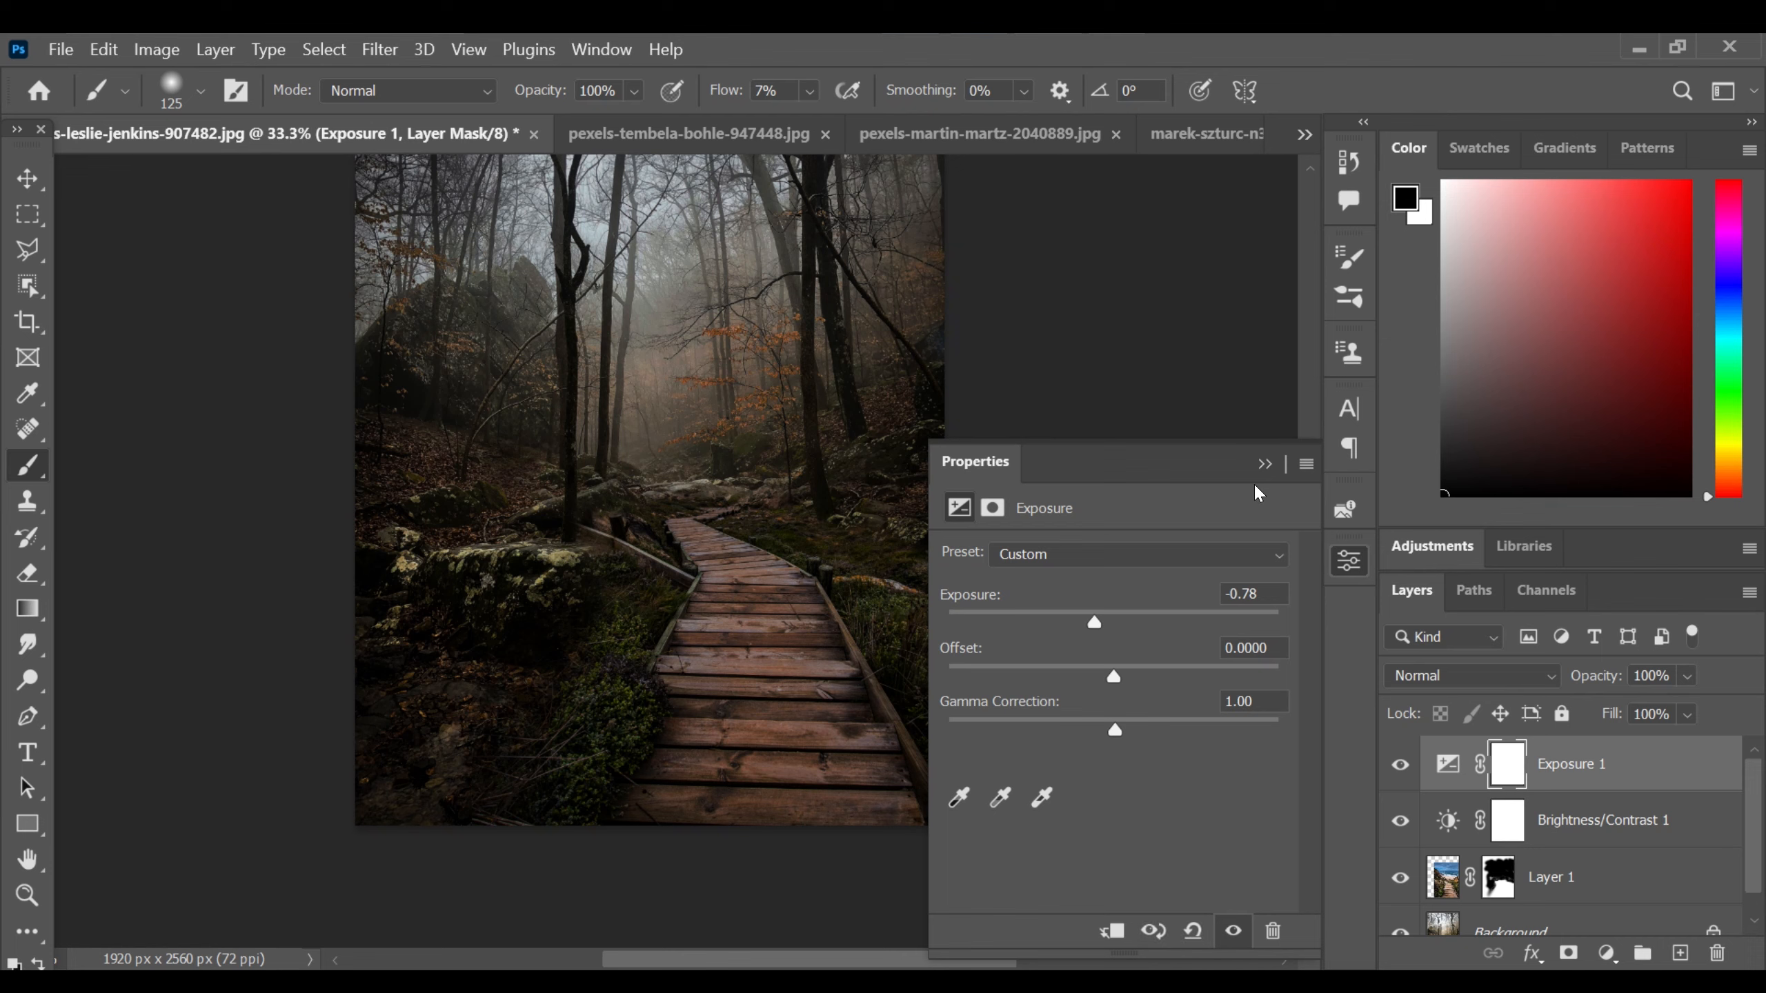
click(1261, 462)
- Add a Color Balance adjustment layer with Magenta–Green at +7 for the midtones and -7 for the shadows
click(1605, 954)
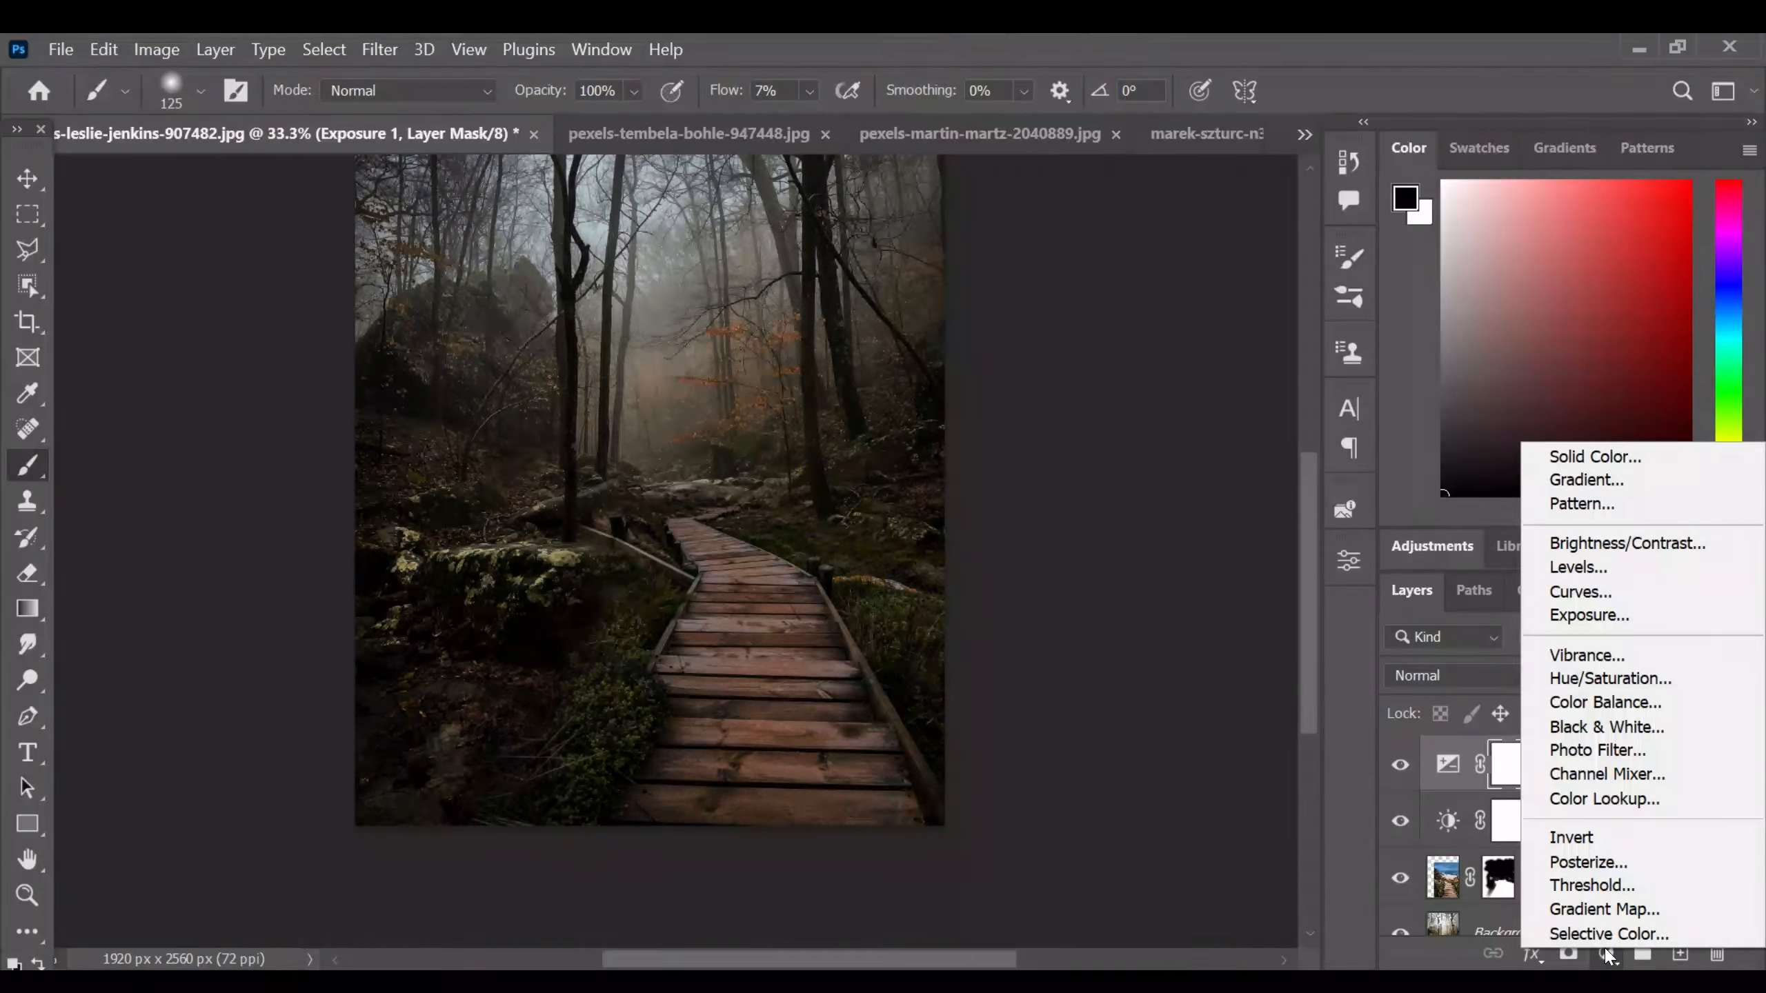
click(1599, 703)
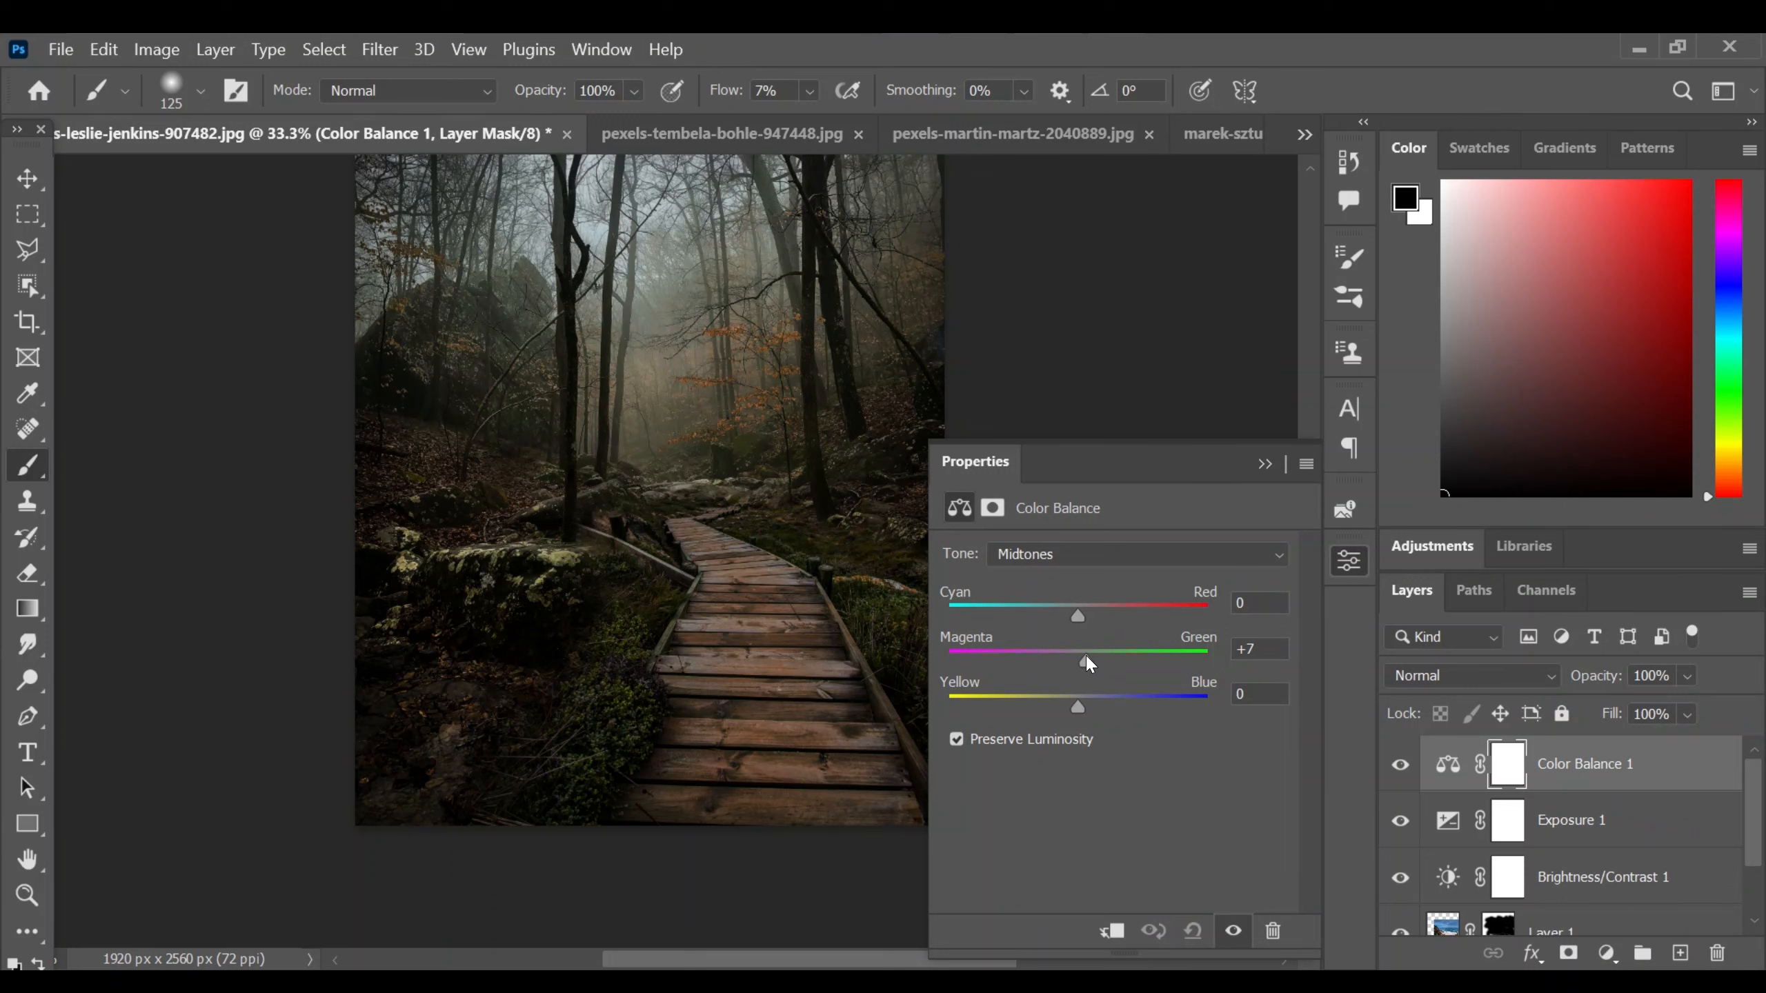
click(1085, 554)
click(1084, 576)
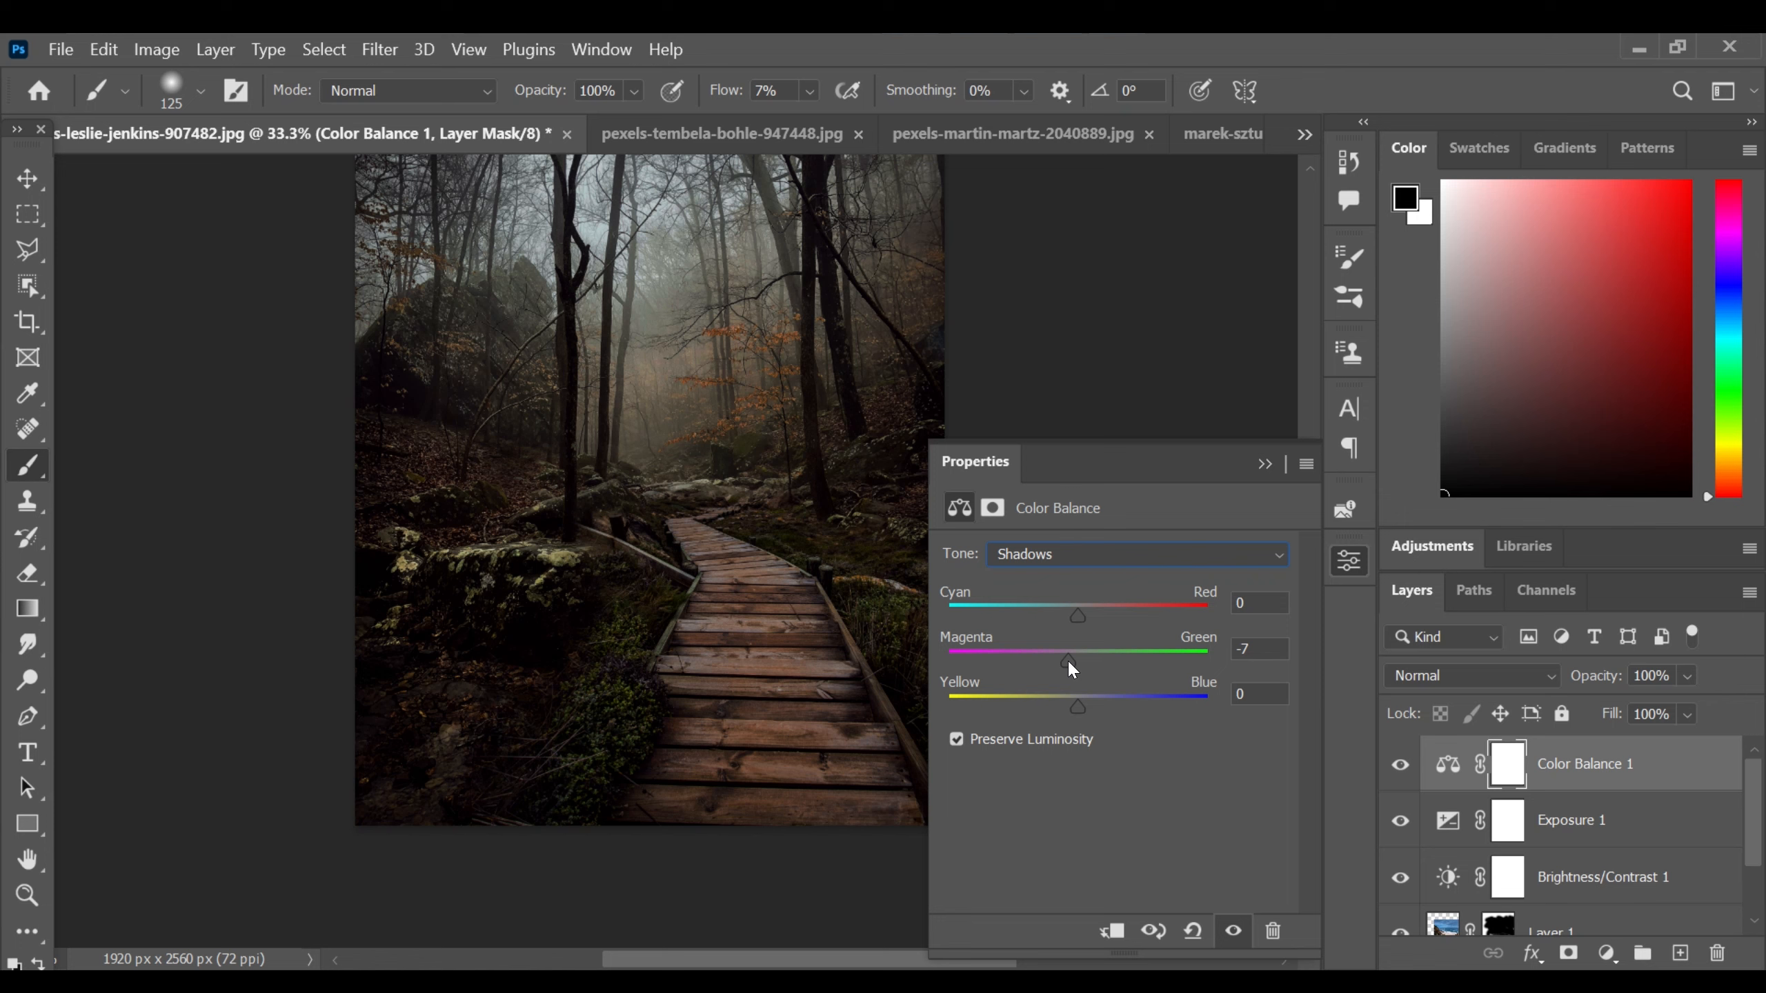
click(1263, 464)
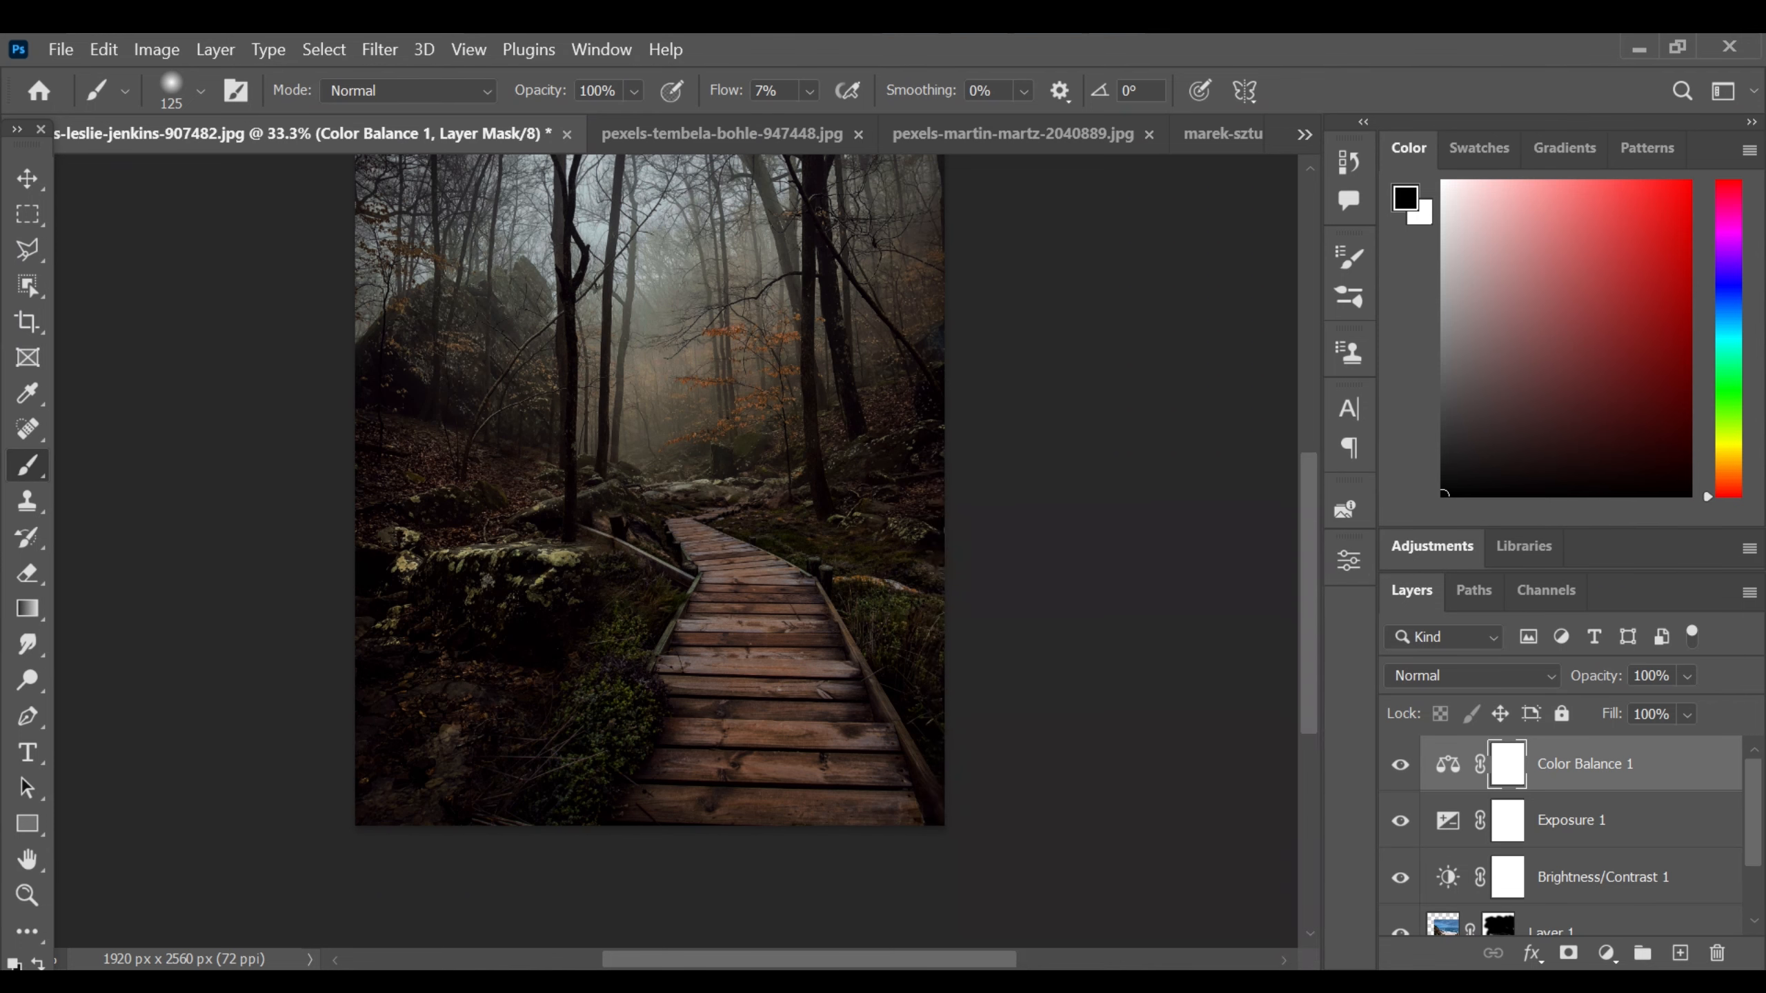
- Convert the locked Background layer into a regular layer named Layer 0
click(1606, 956)
click(1608, 958)
drag(1753, 847, 1752, 911)
double_click(1606, 925)
click(1111, 301)
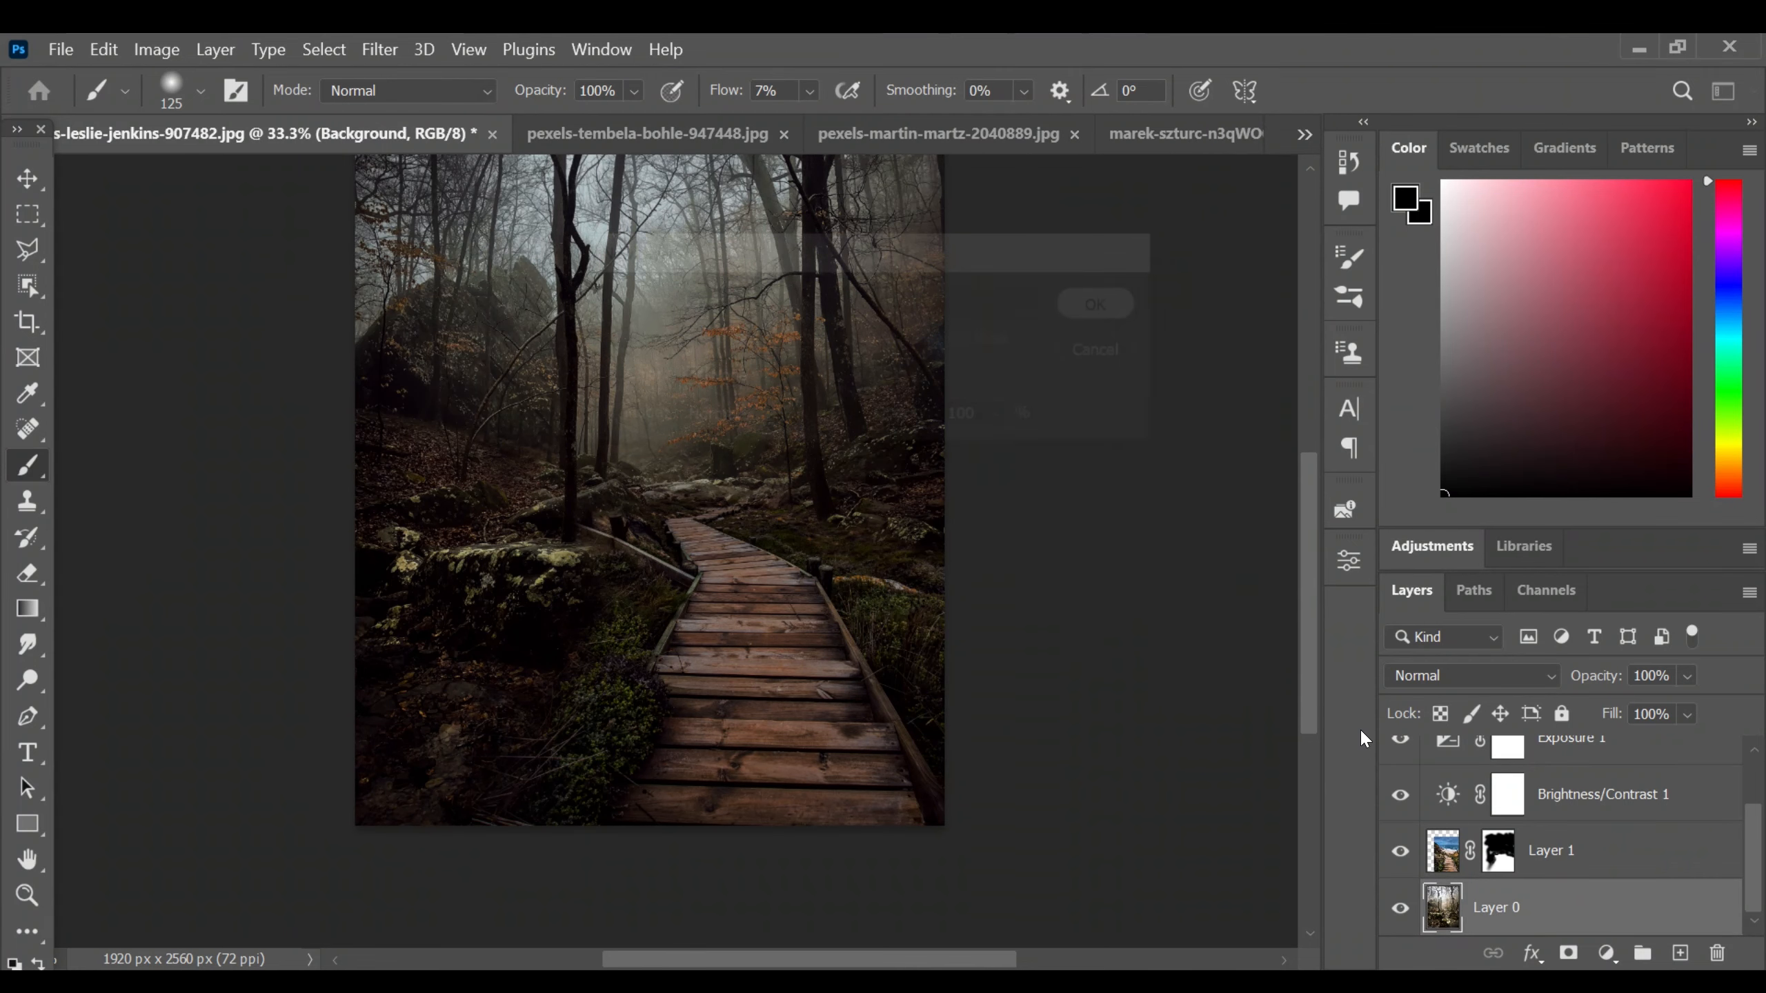
- Put all layers, from the Color Balance adjustment down to Layer 0, into one group
scroll(1661, 770, up, 3)
click(1661, 770)
scroll(1661, 770, down, 2)
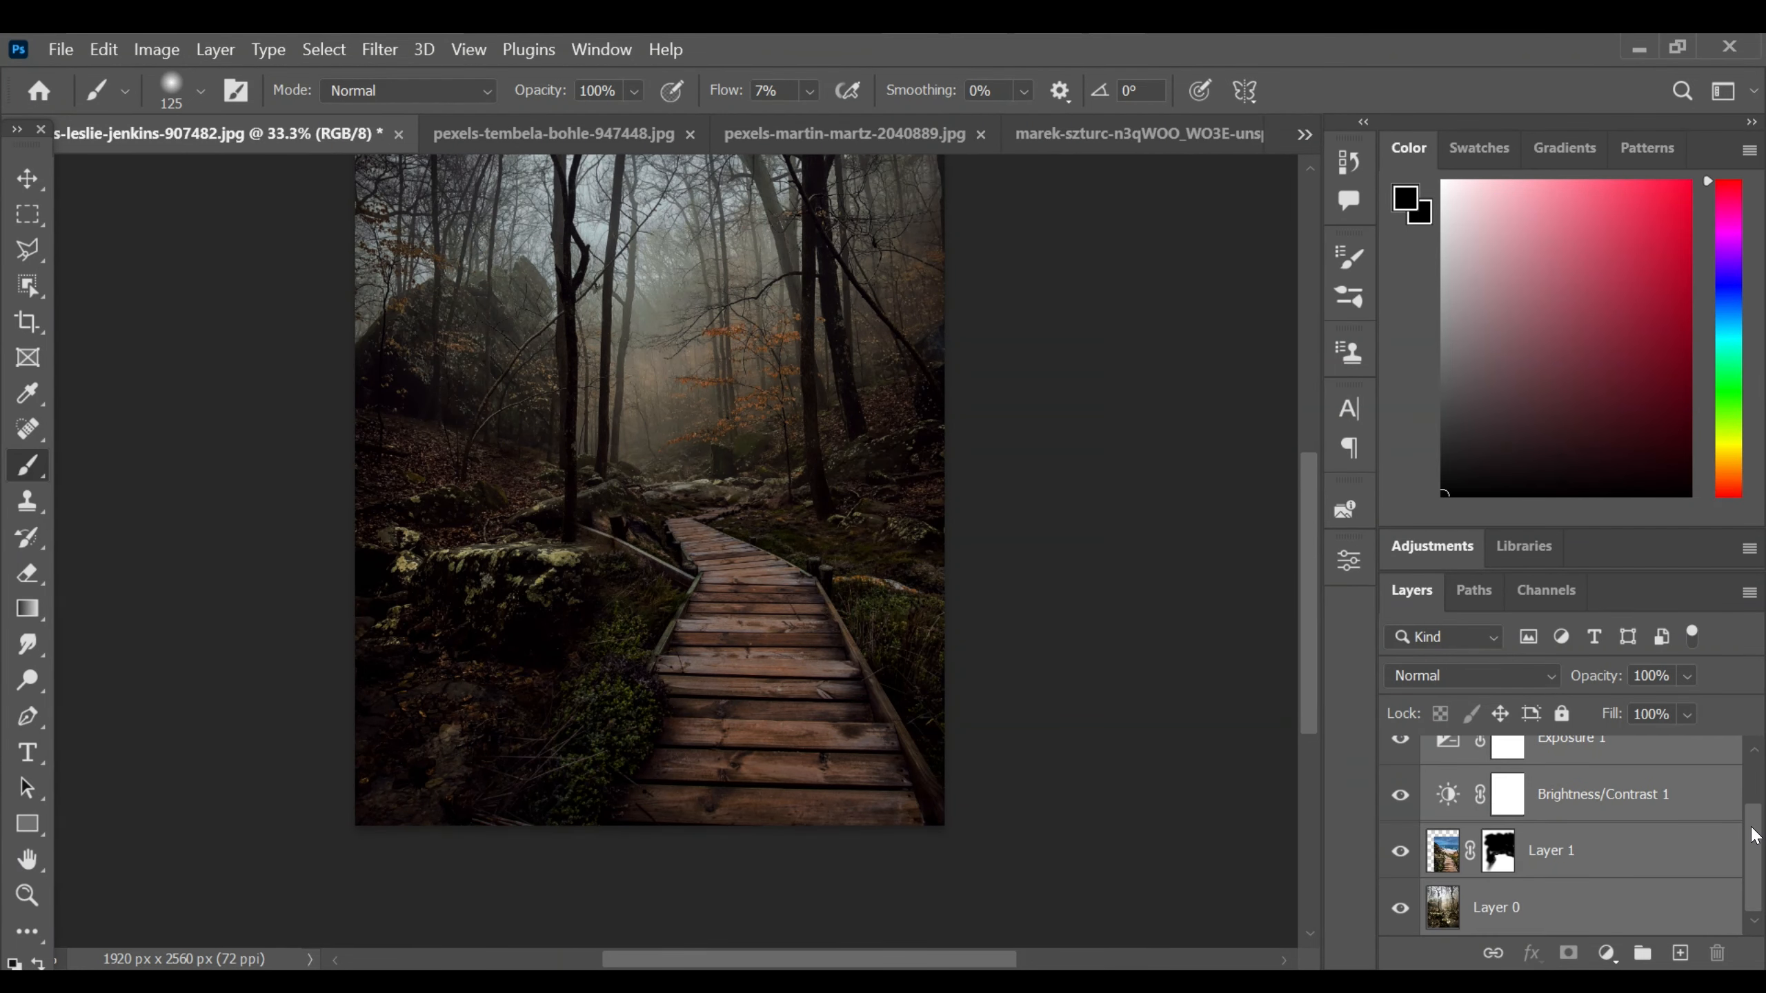
shift+click(1669, 904)
key(ctrl+g)
- Rename the layer group as bakgroun
double_click(1512, 752)
text(fo)
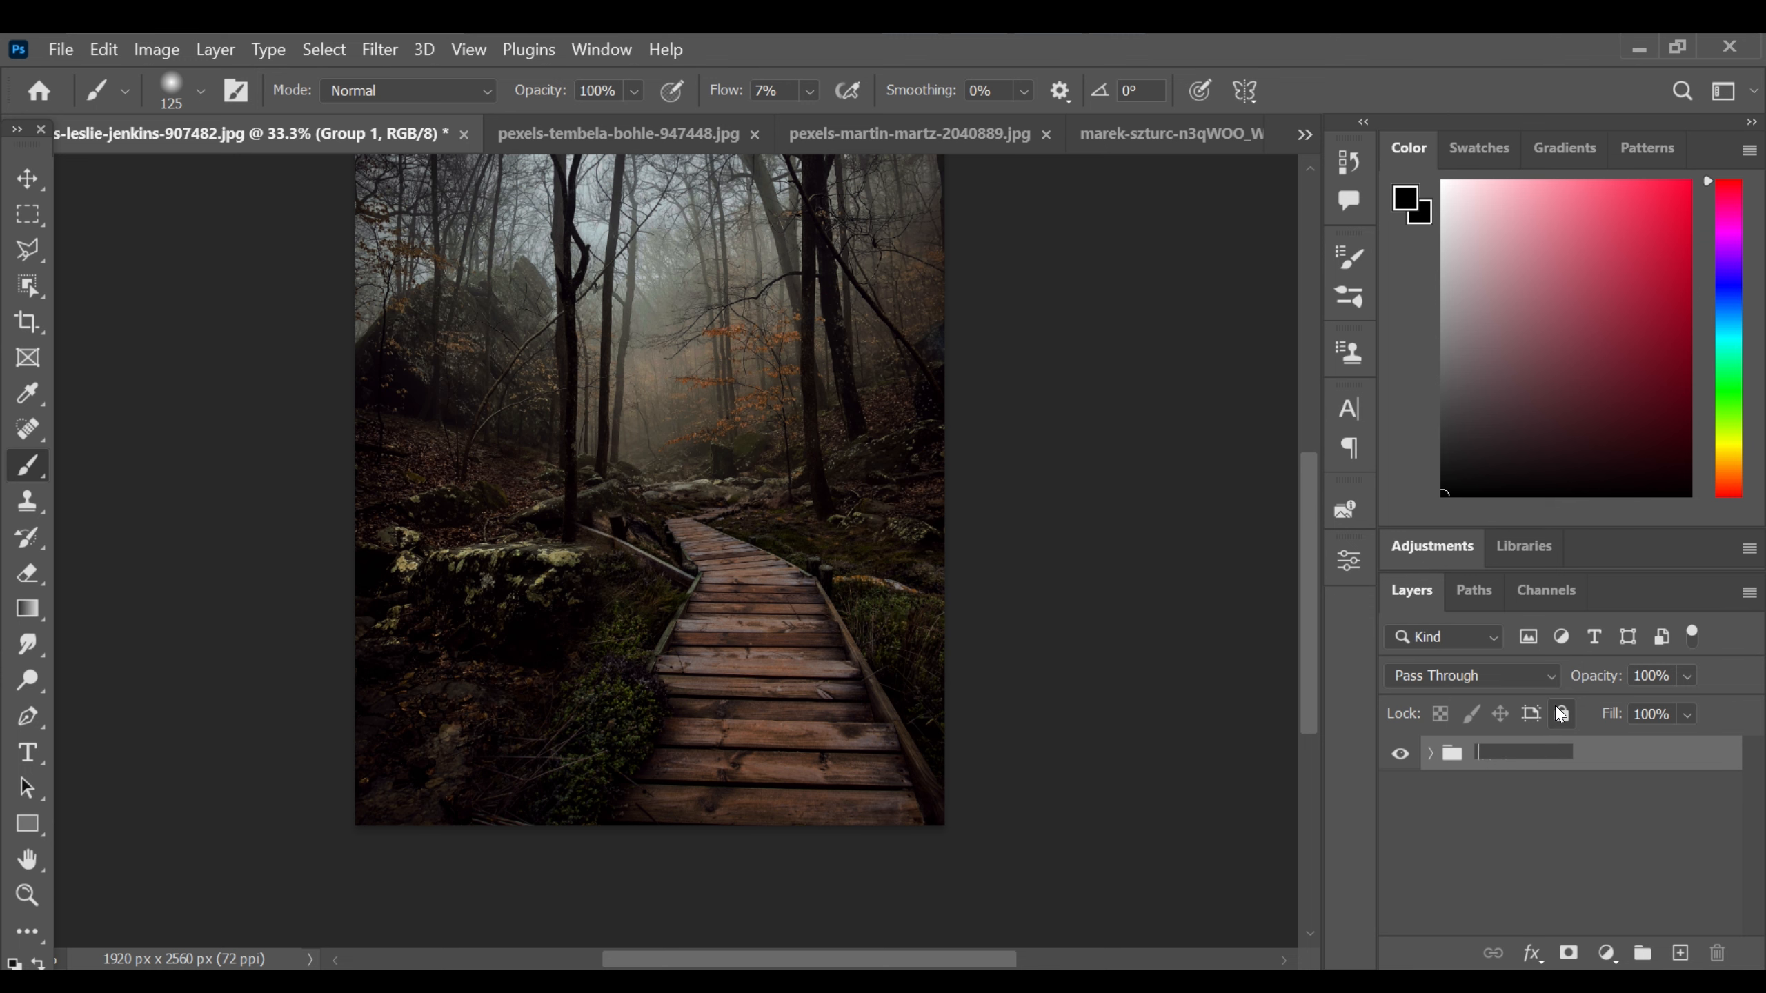
click(1474, 861)
double_click(1501, 753)
text(b)
key(Return)
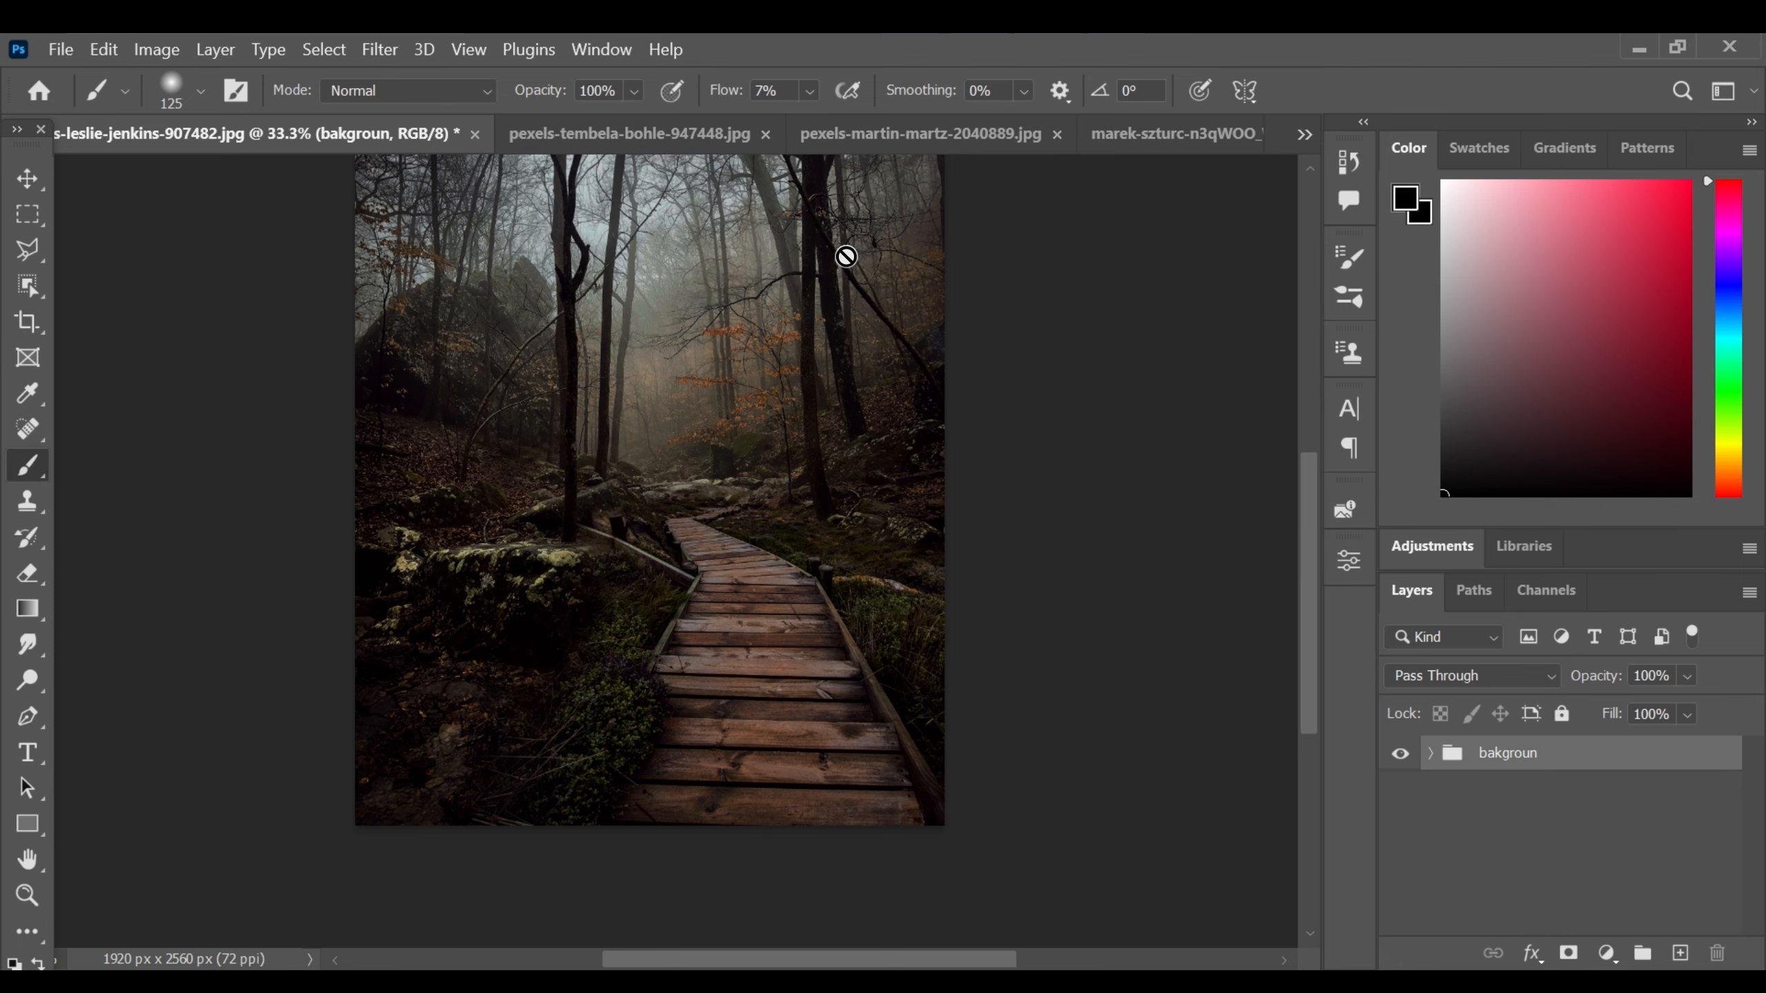
- Switch to pexels-martin-martz-2040889.jpg and select the standing woman with the Object Selection tool in Lasso mode
click(15, 170)
click(931, 134)
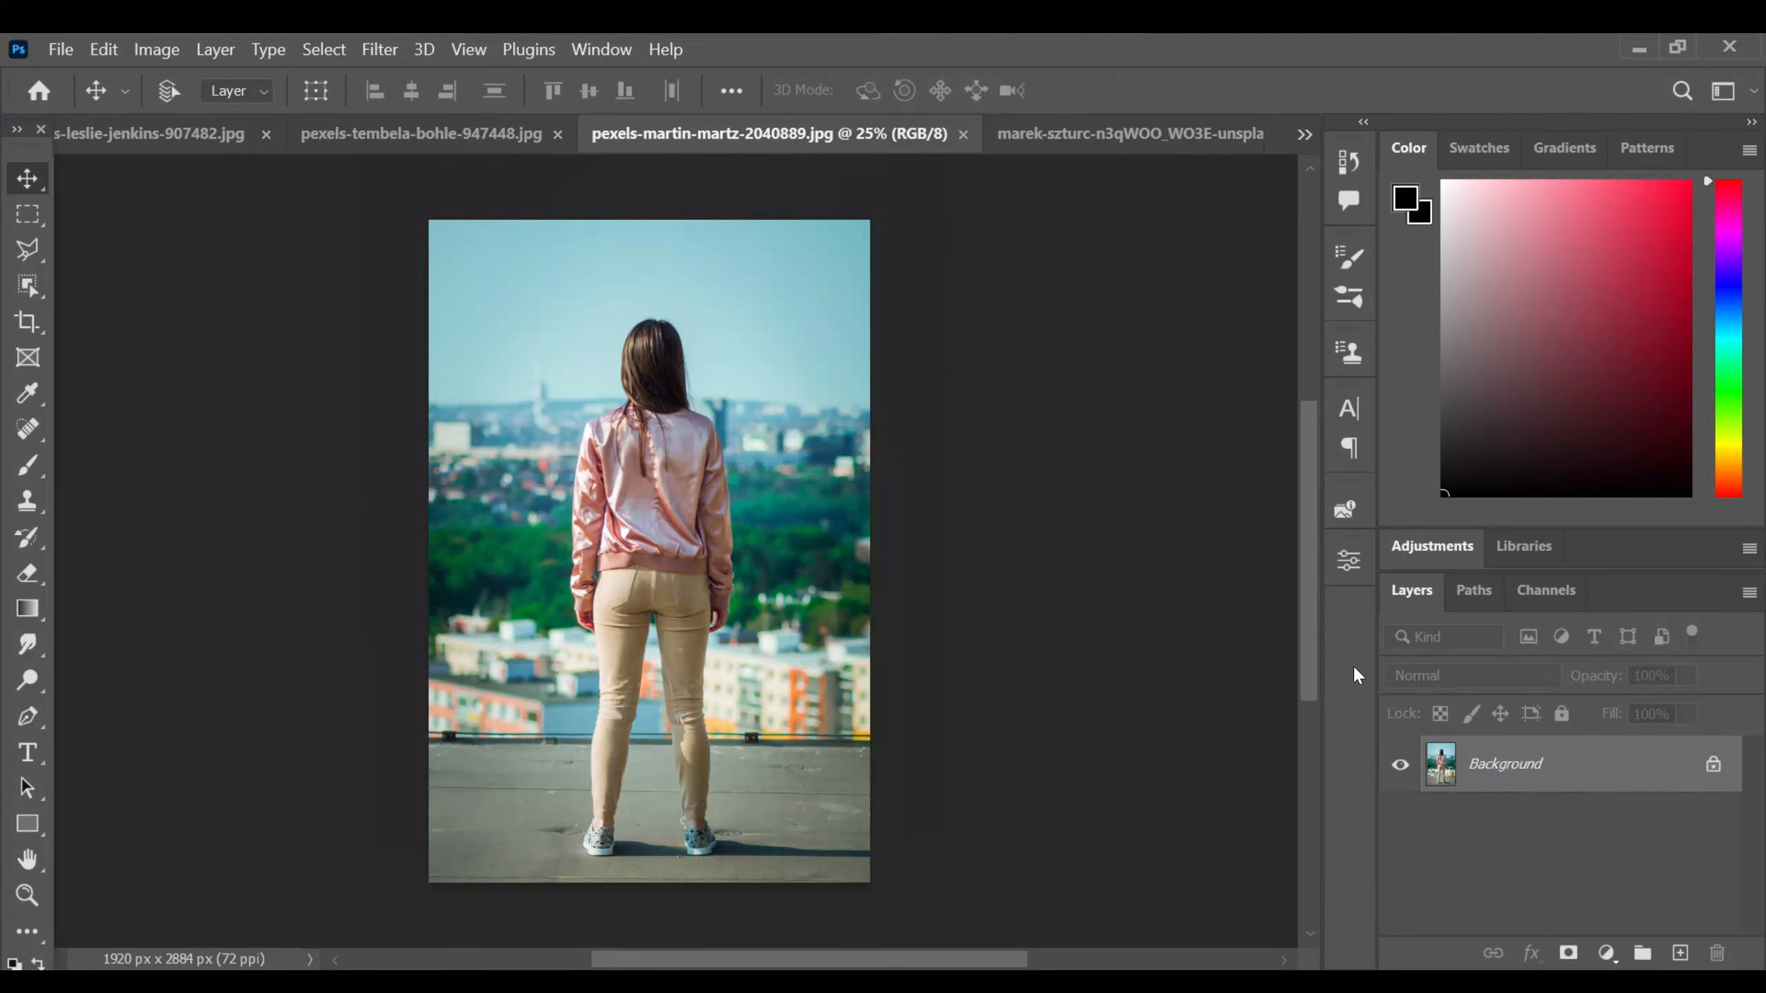
right_click(29, 283)
click(167, 284)
drag(755, 469, 754, 502)
mouse_move(588, 651)
mouse_down()
mouse_move(547, 562)
mouse_move(588, 382)
mouse_move(722, 366)
mouse_move(758, 473)
mouse_up()
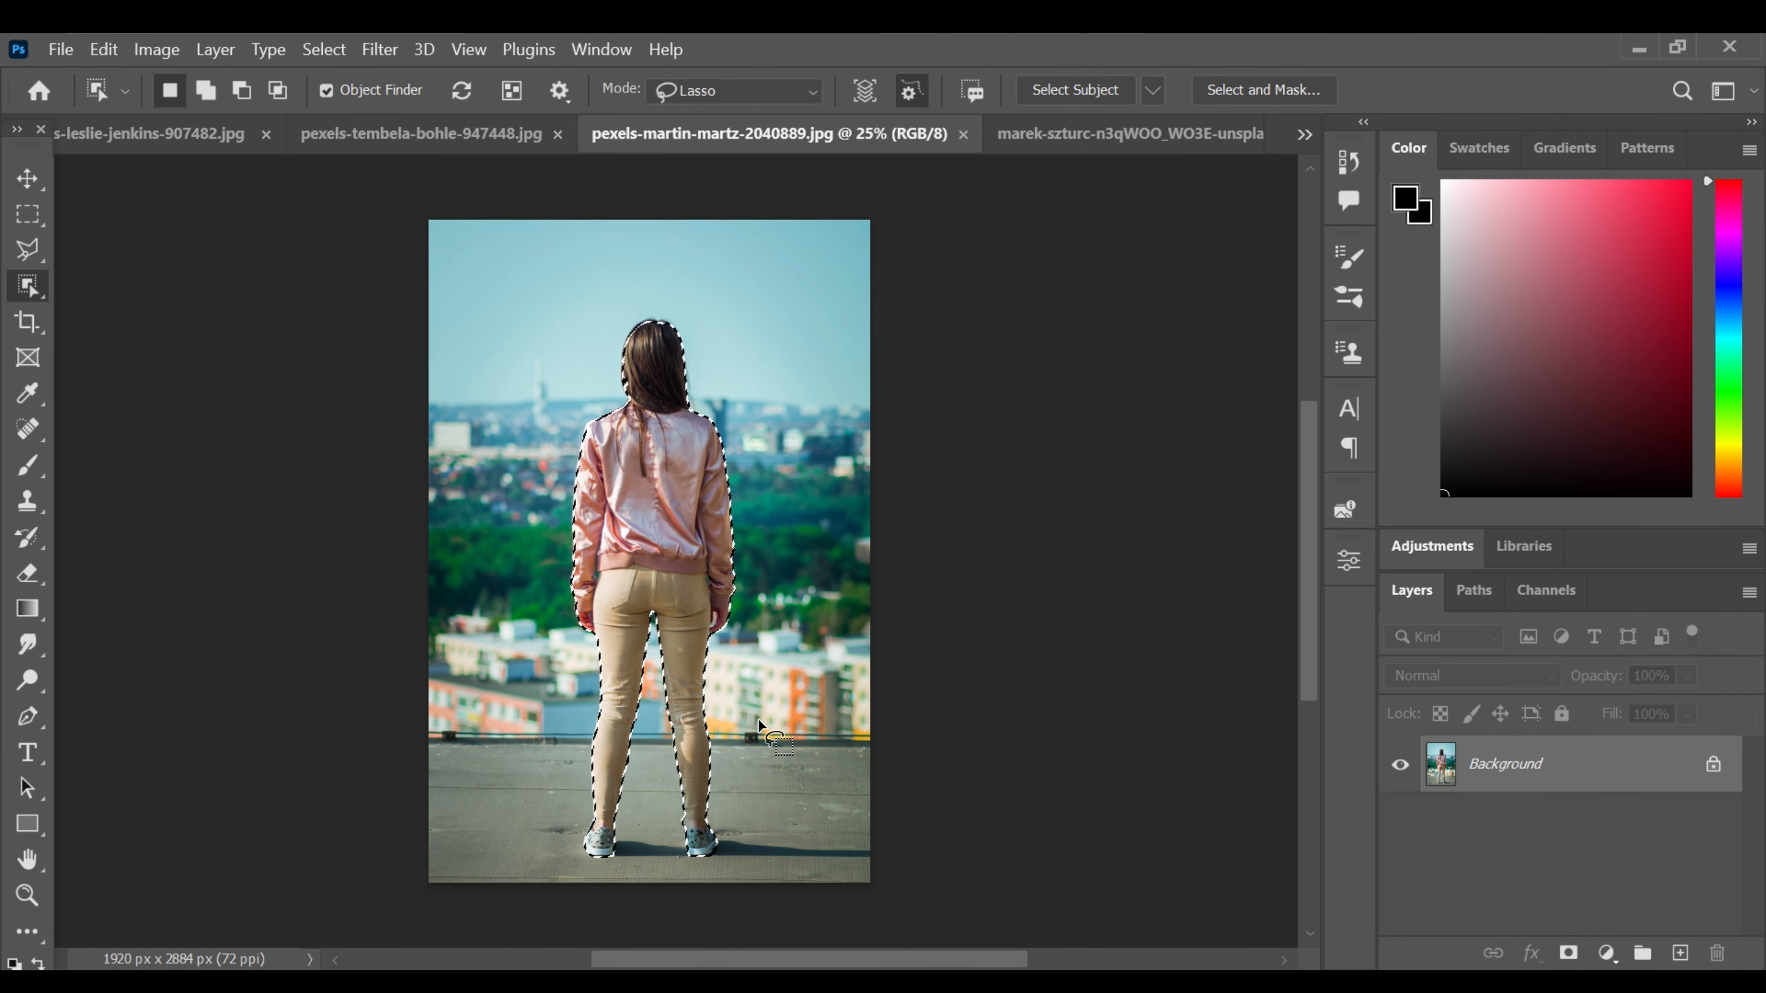
- Open the woman's selection in Select and Mask and show the head and shoulders as a black-and-white mask
click(1210, 93)
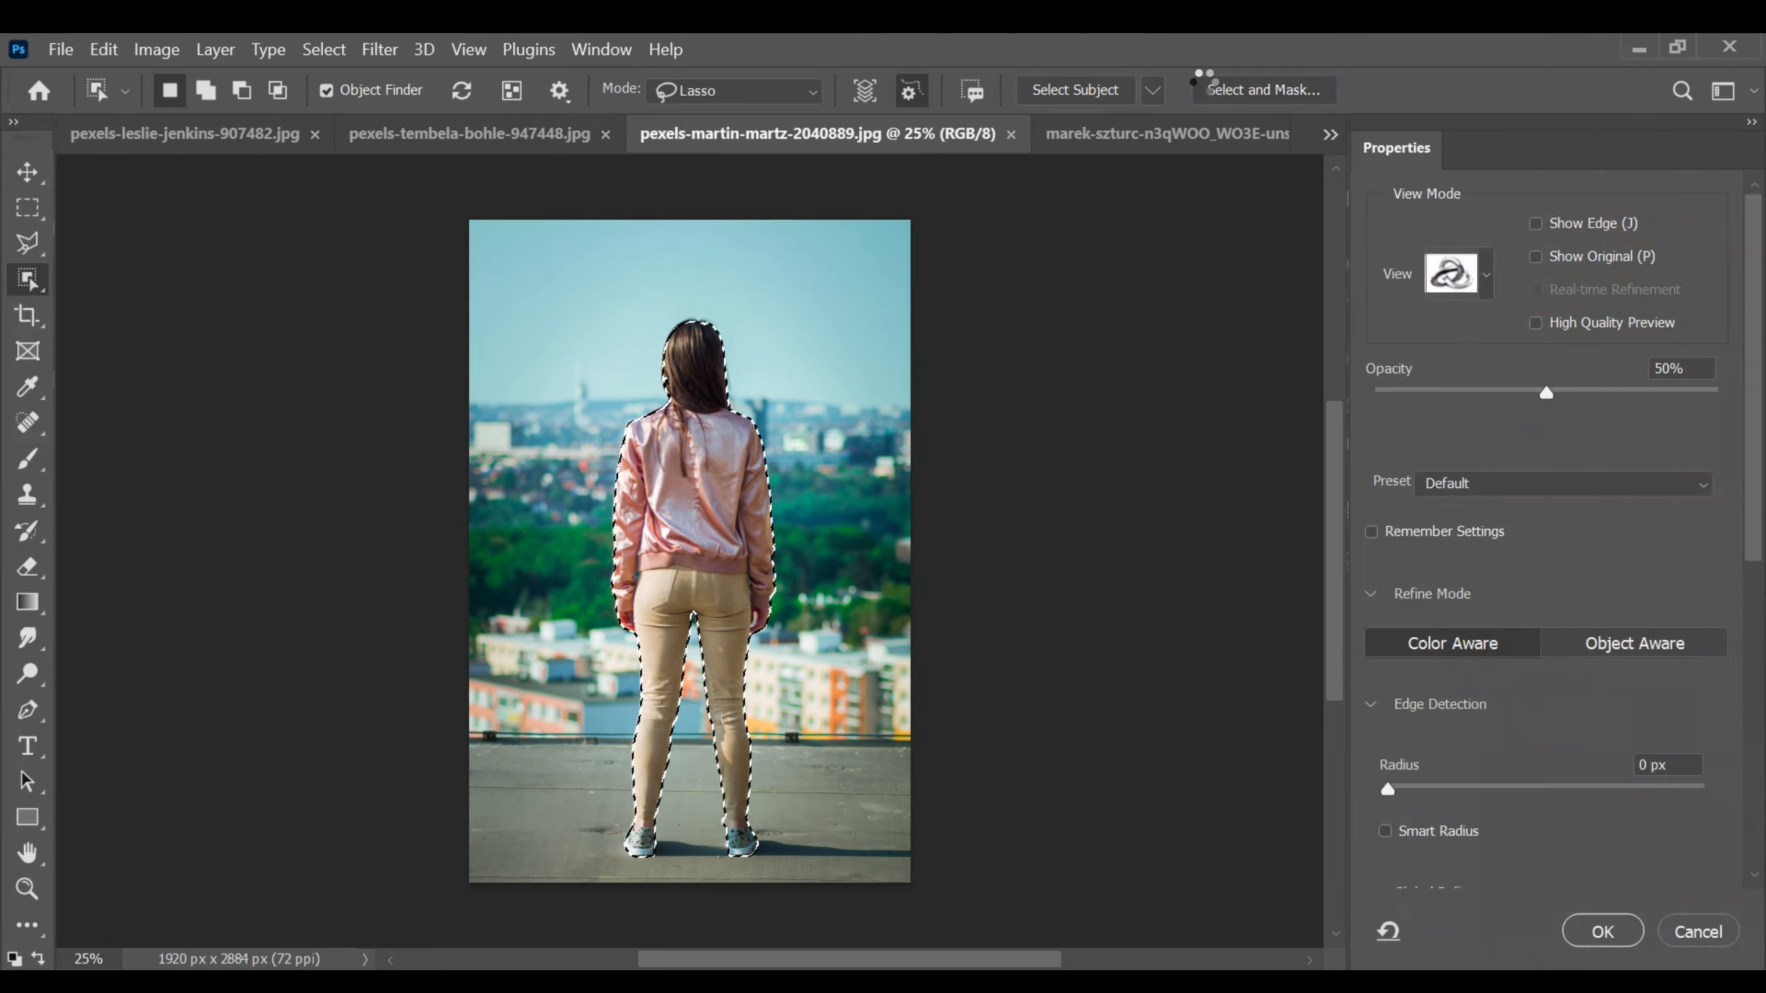
key(ctrl+plus)
key(ctrl+plus)
key(ctrl+plus)
scroll(837, 504, up, 5)
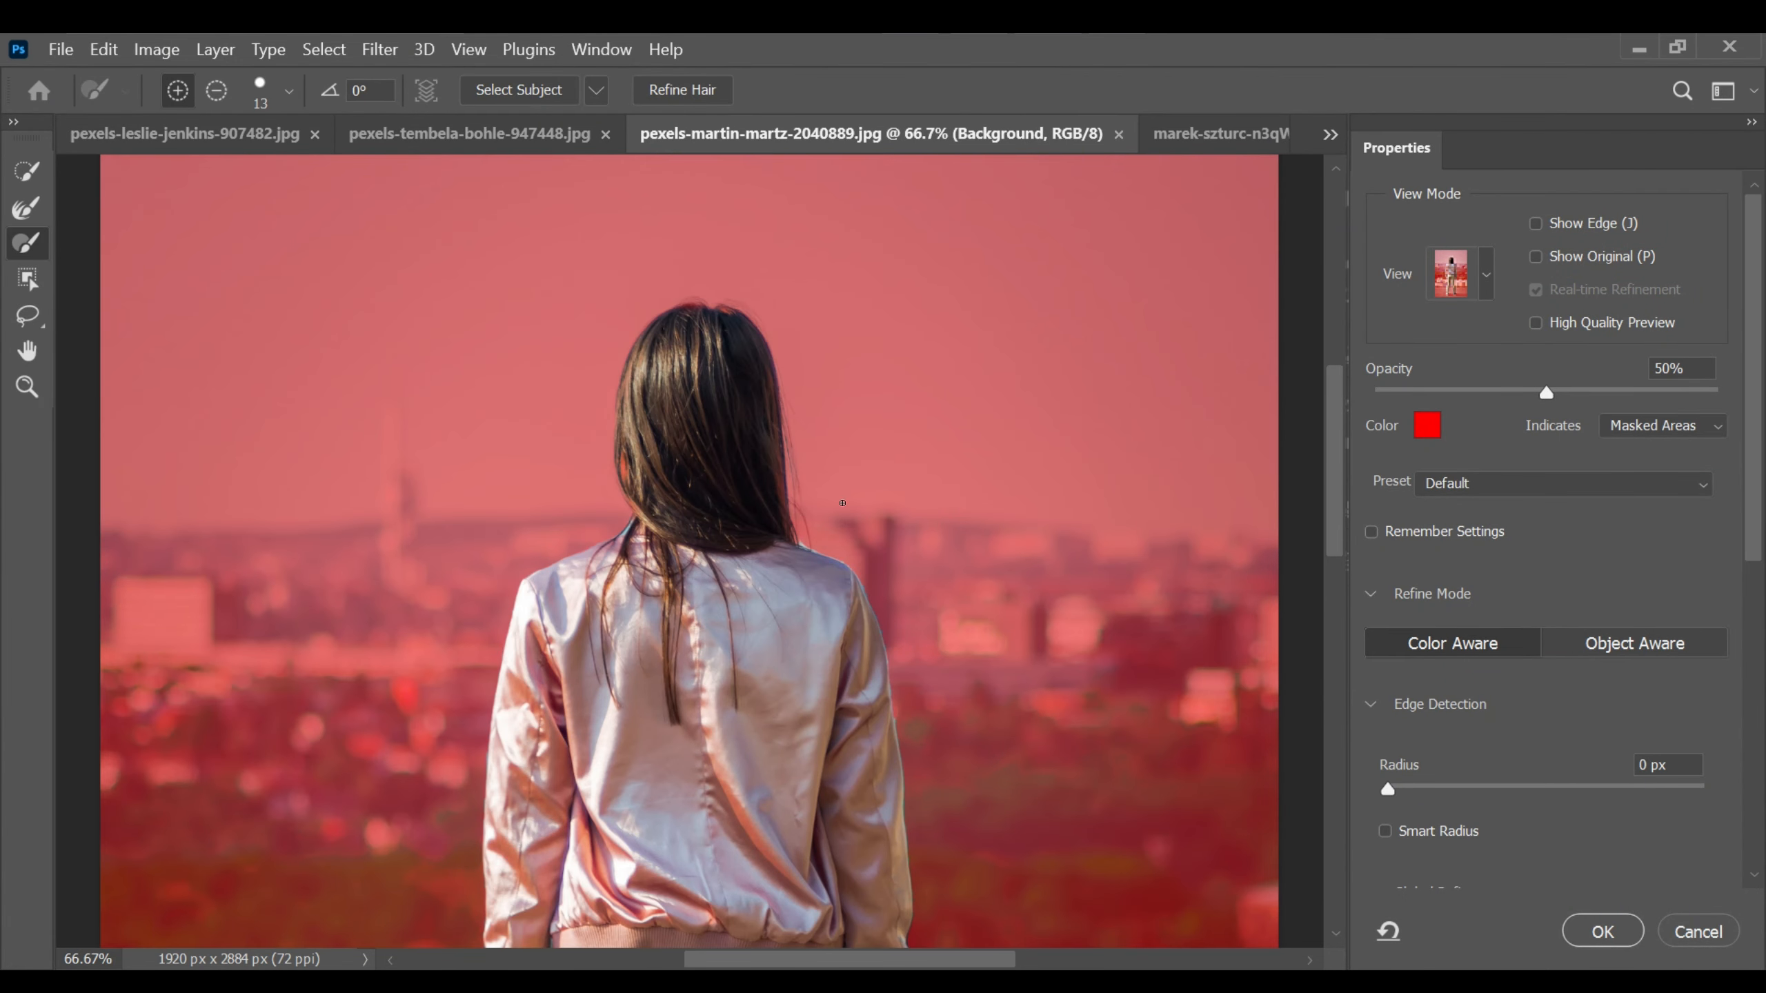
key(k)
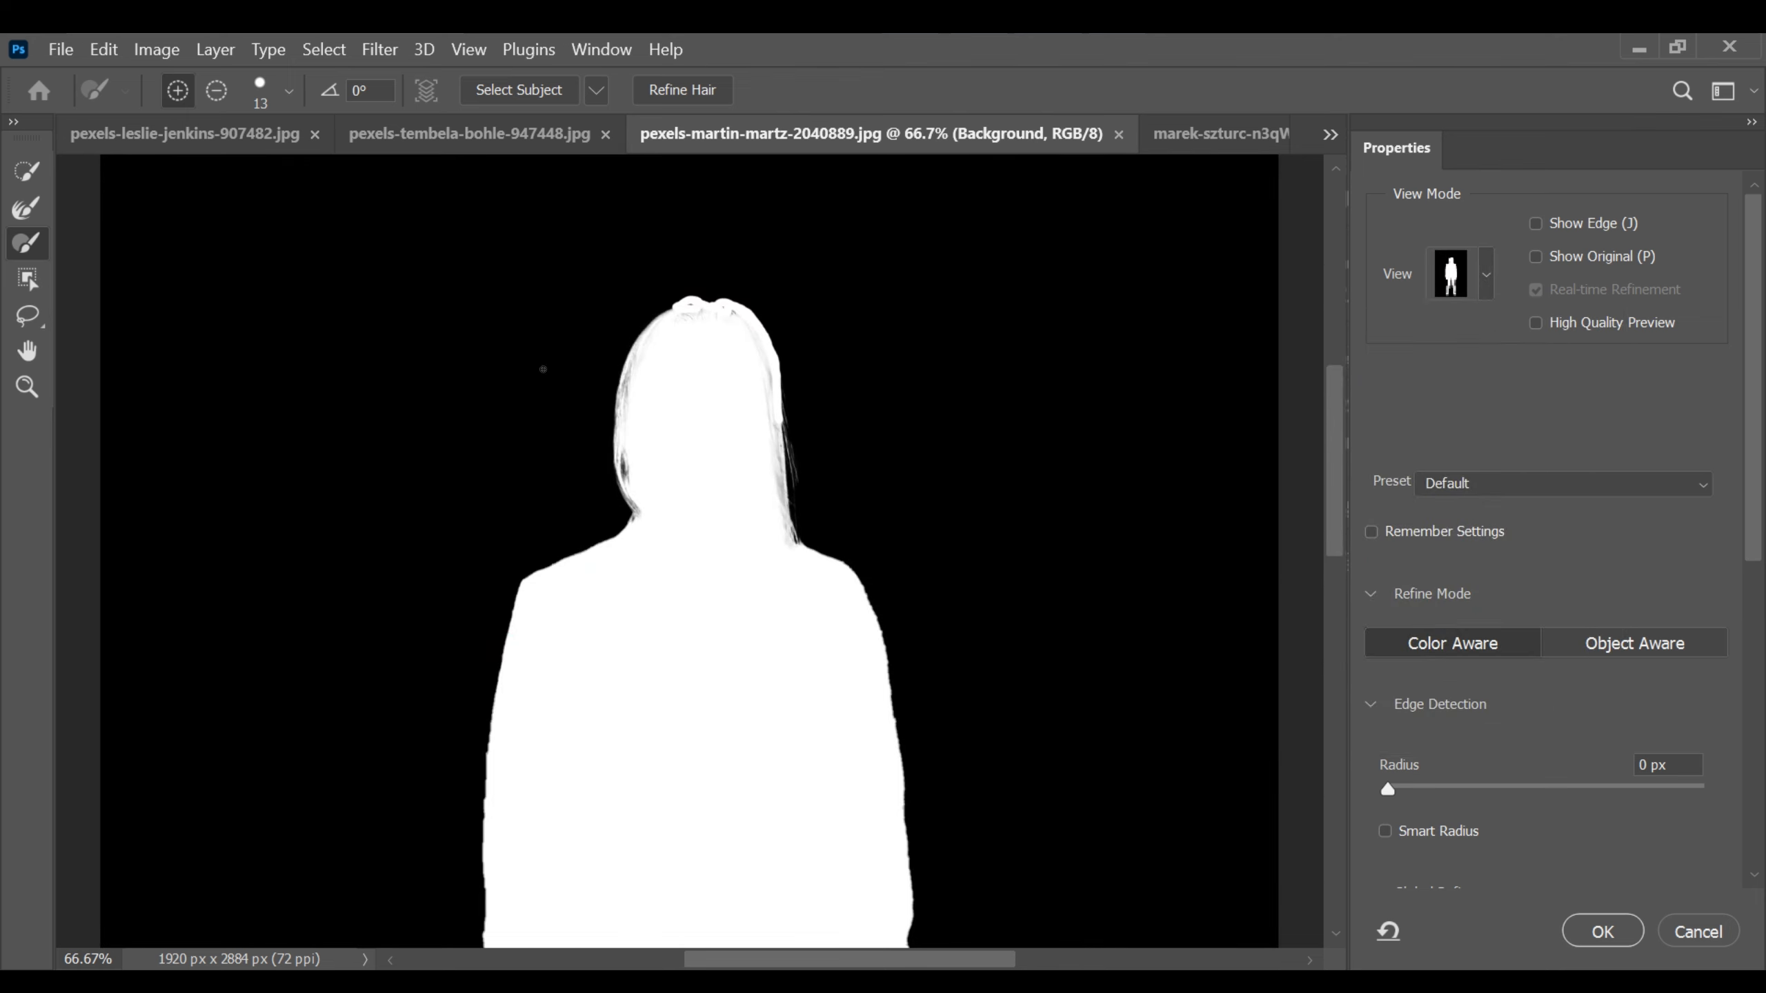
- Refine the selection edge along the woman's hair, shoulder and sleeves with the Refine Edge Brush, and open the view mode choices
key(r)
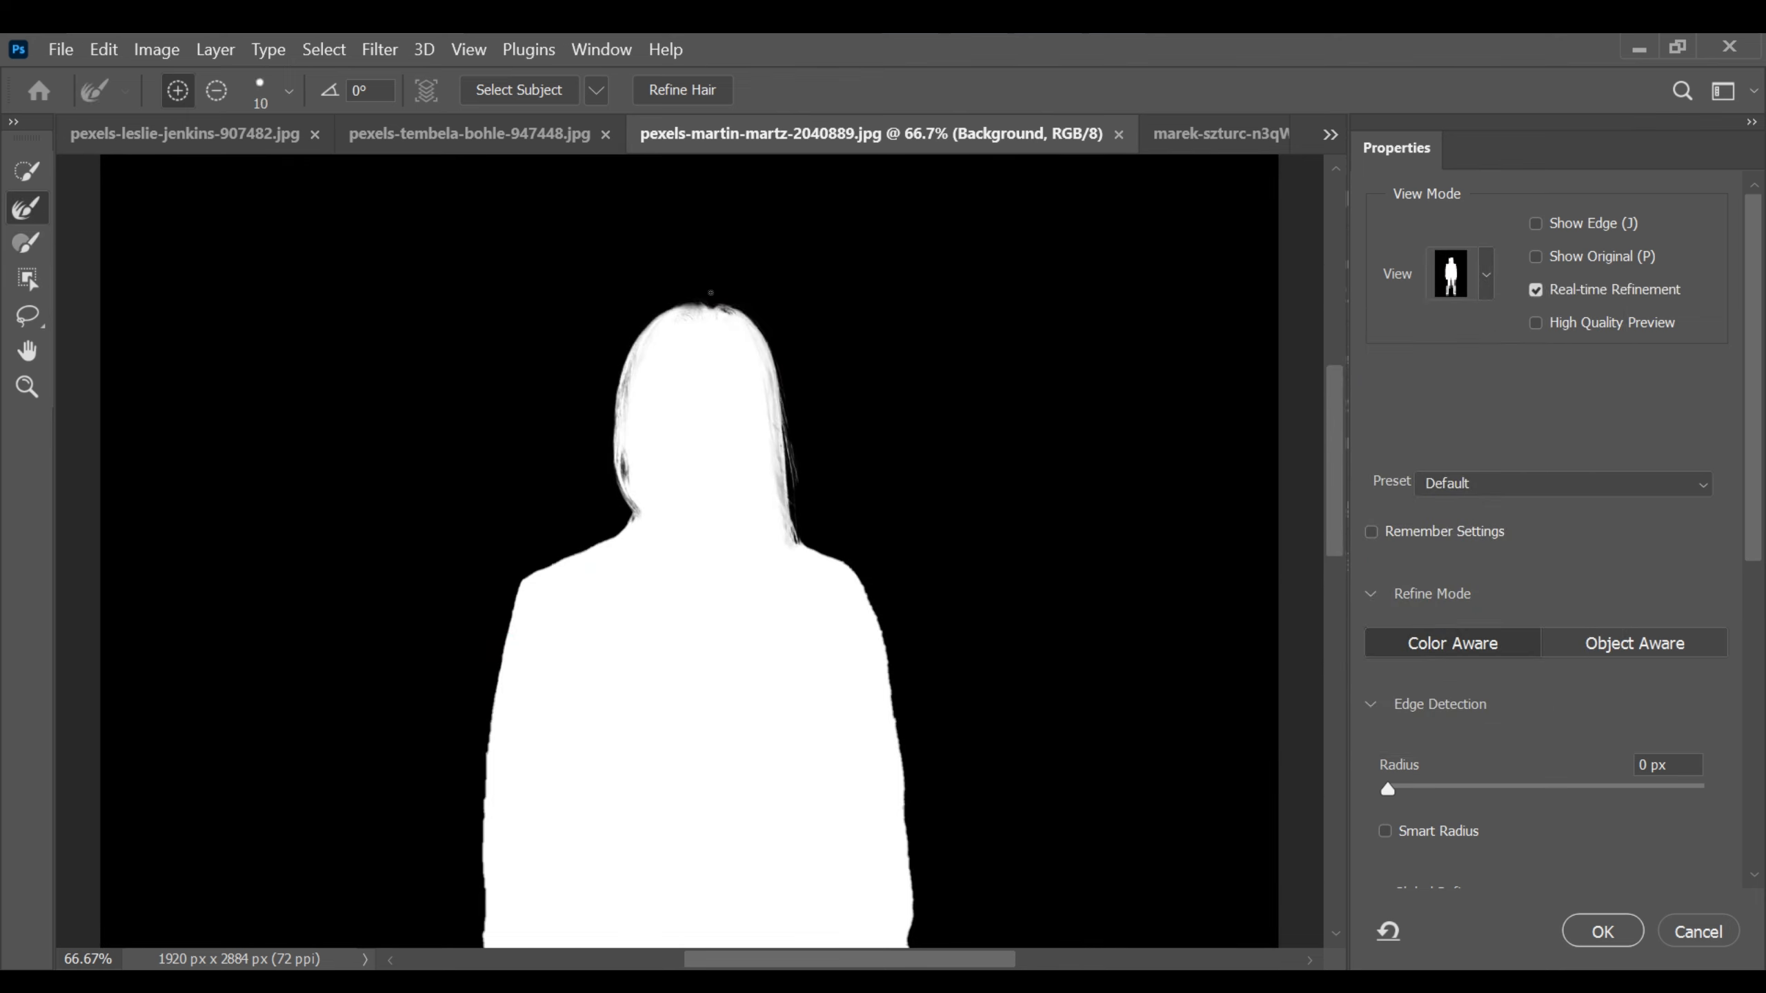
mouse_move(729, 311)
mouse_down()
mouse_move(778, 387)
mouse_move(791, 528)
mouse_move(734, 305)
mouse_move(667, 307)
mouse_move(639, 354)
mouse_move(633, 516)
mouse_up()
mouse_move(803, 537)
mouse_down()
mouse_move(846, 568)
mouse_move(887, 729)
mouse_up()
drag(1338, 487, 1338, 567)
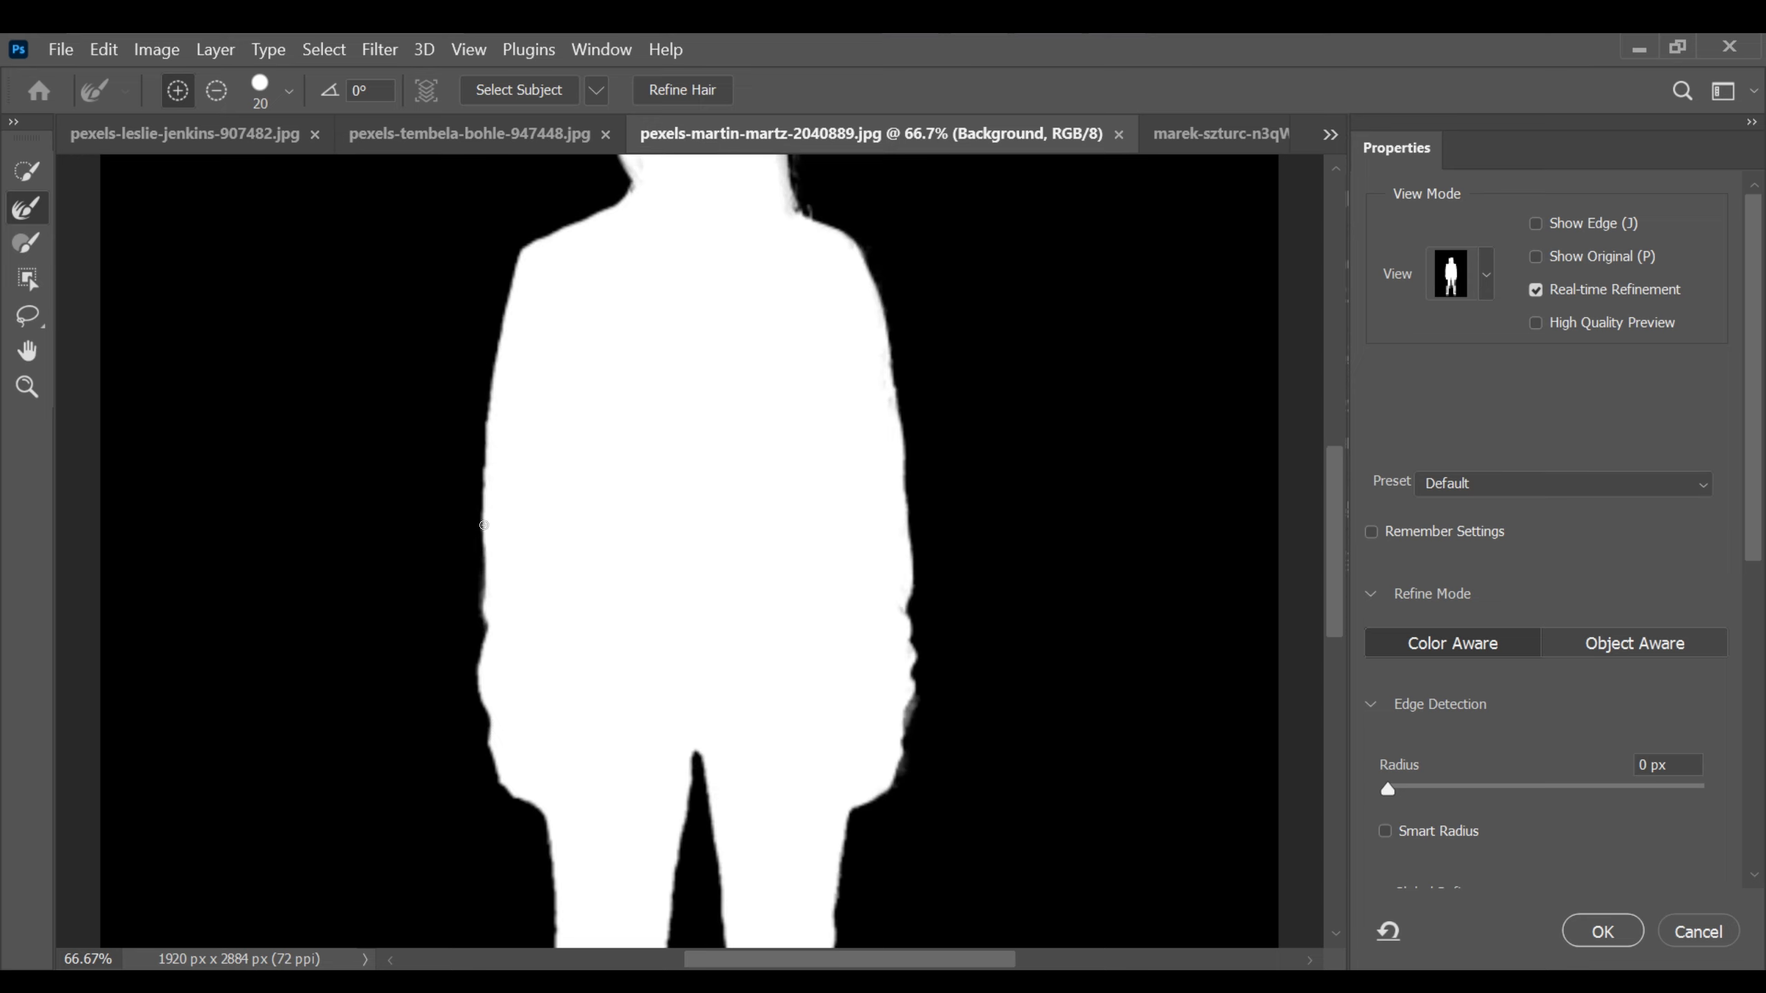
click(1486, 273)
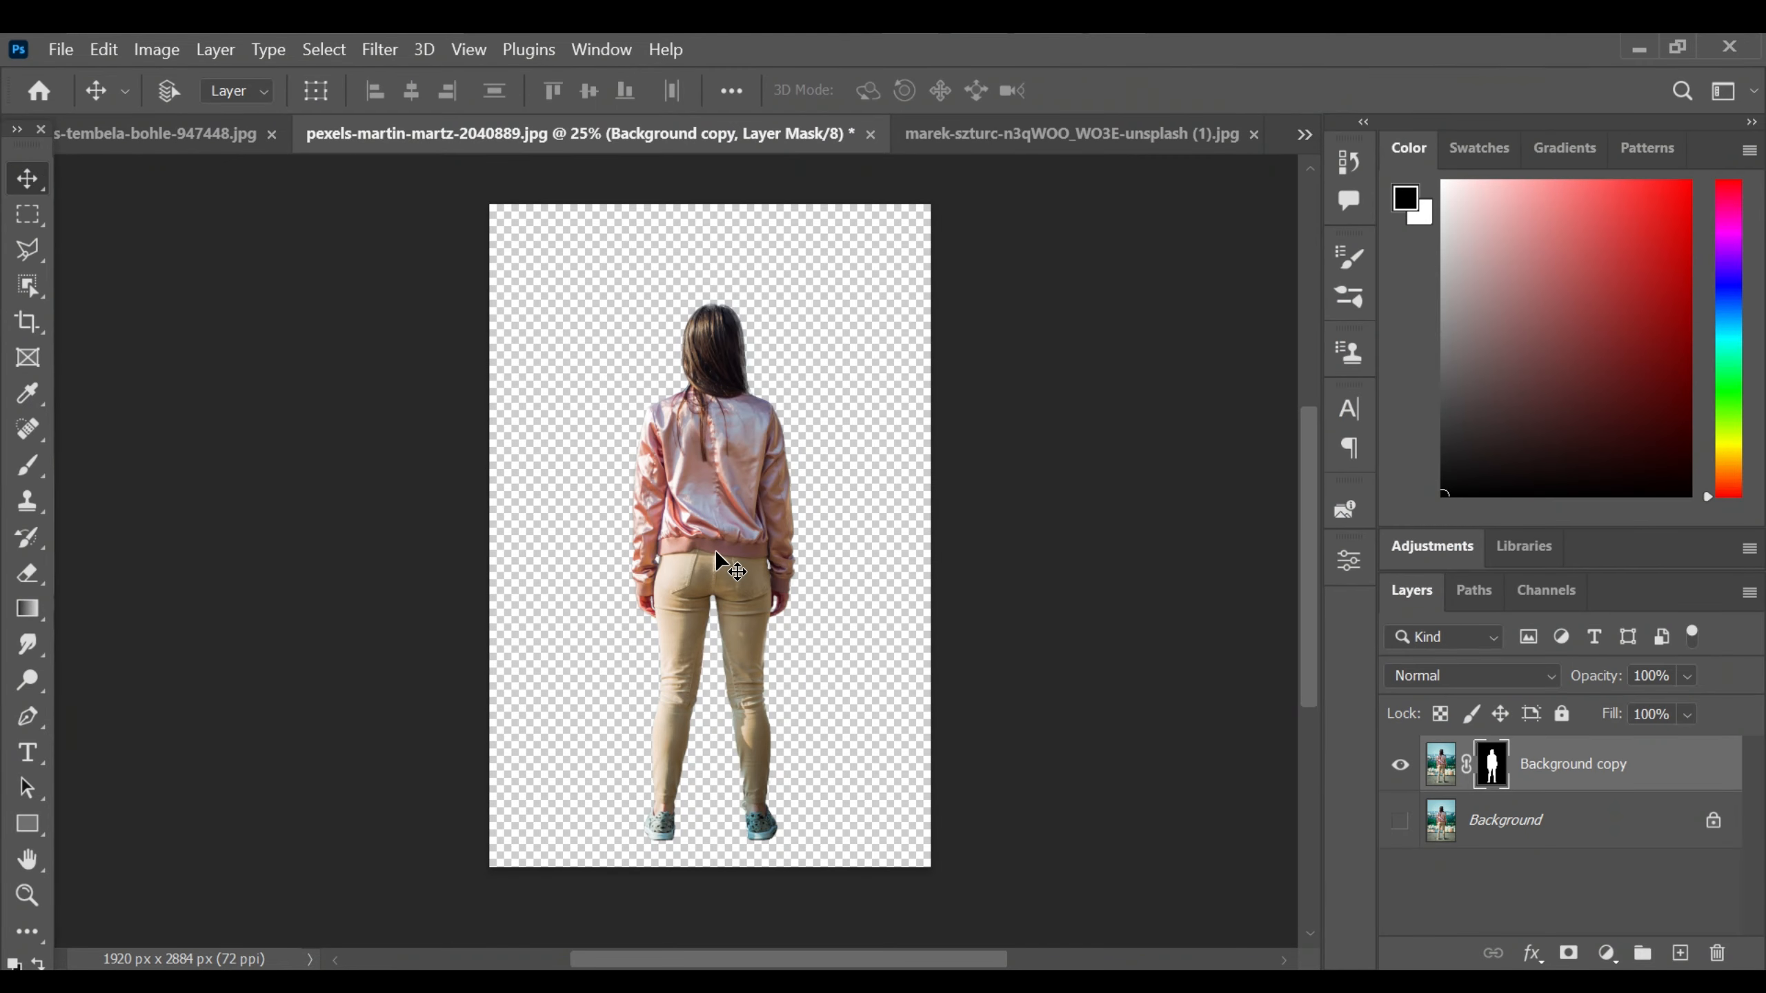
- Bring the cut-out woman into the forest composite and scale her down to stand on the boardwalk
drag(715, 550, 799, 751)
key(ctrl+t)
drag(869, 598, 879, 467)
key(ctrl+minus)
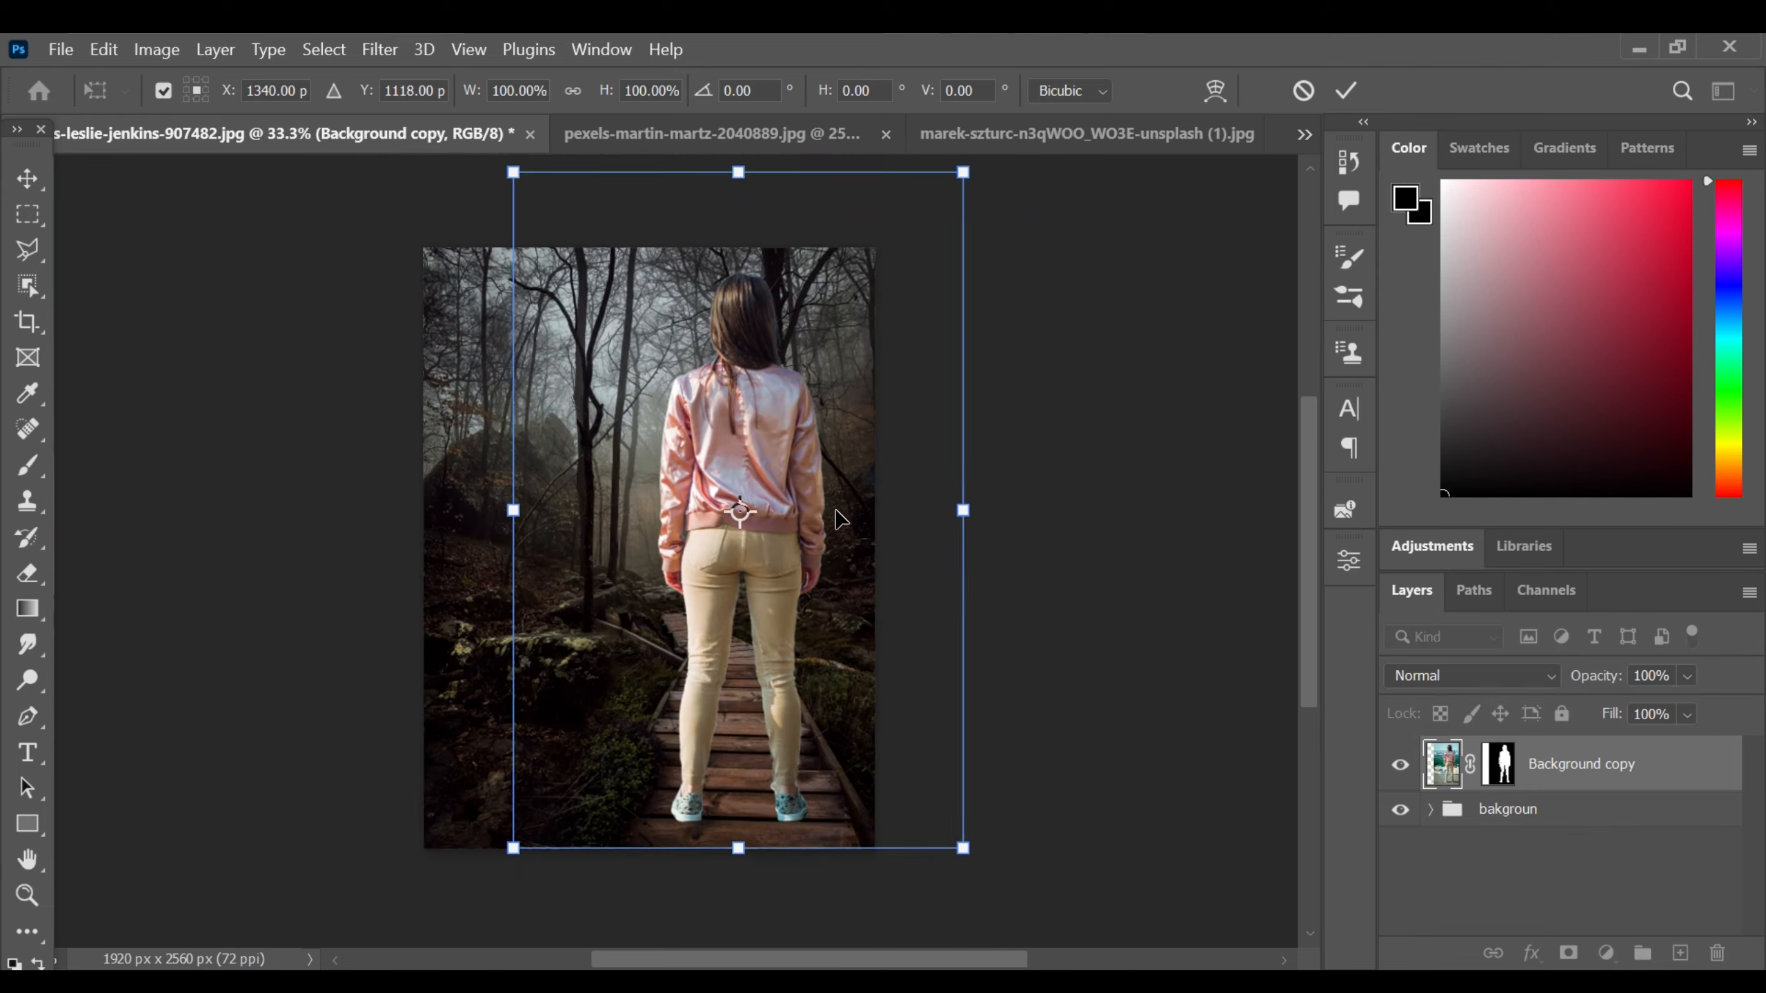
drag(944, 191, 779, 535)
key(Return)
- Duplicate the woman's layer and try to rename the lower copy as shadow
key(ctrl+j)
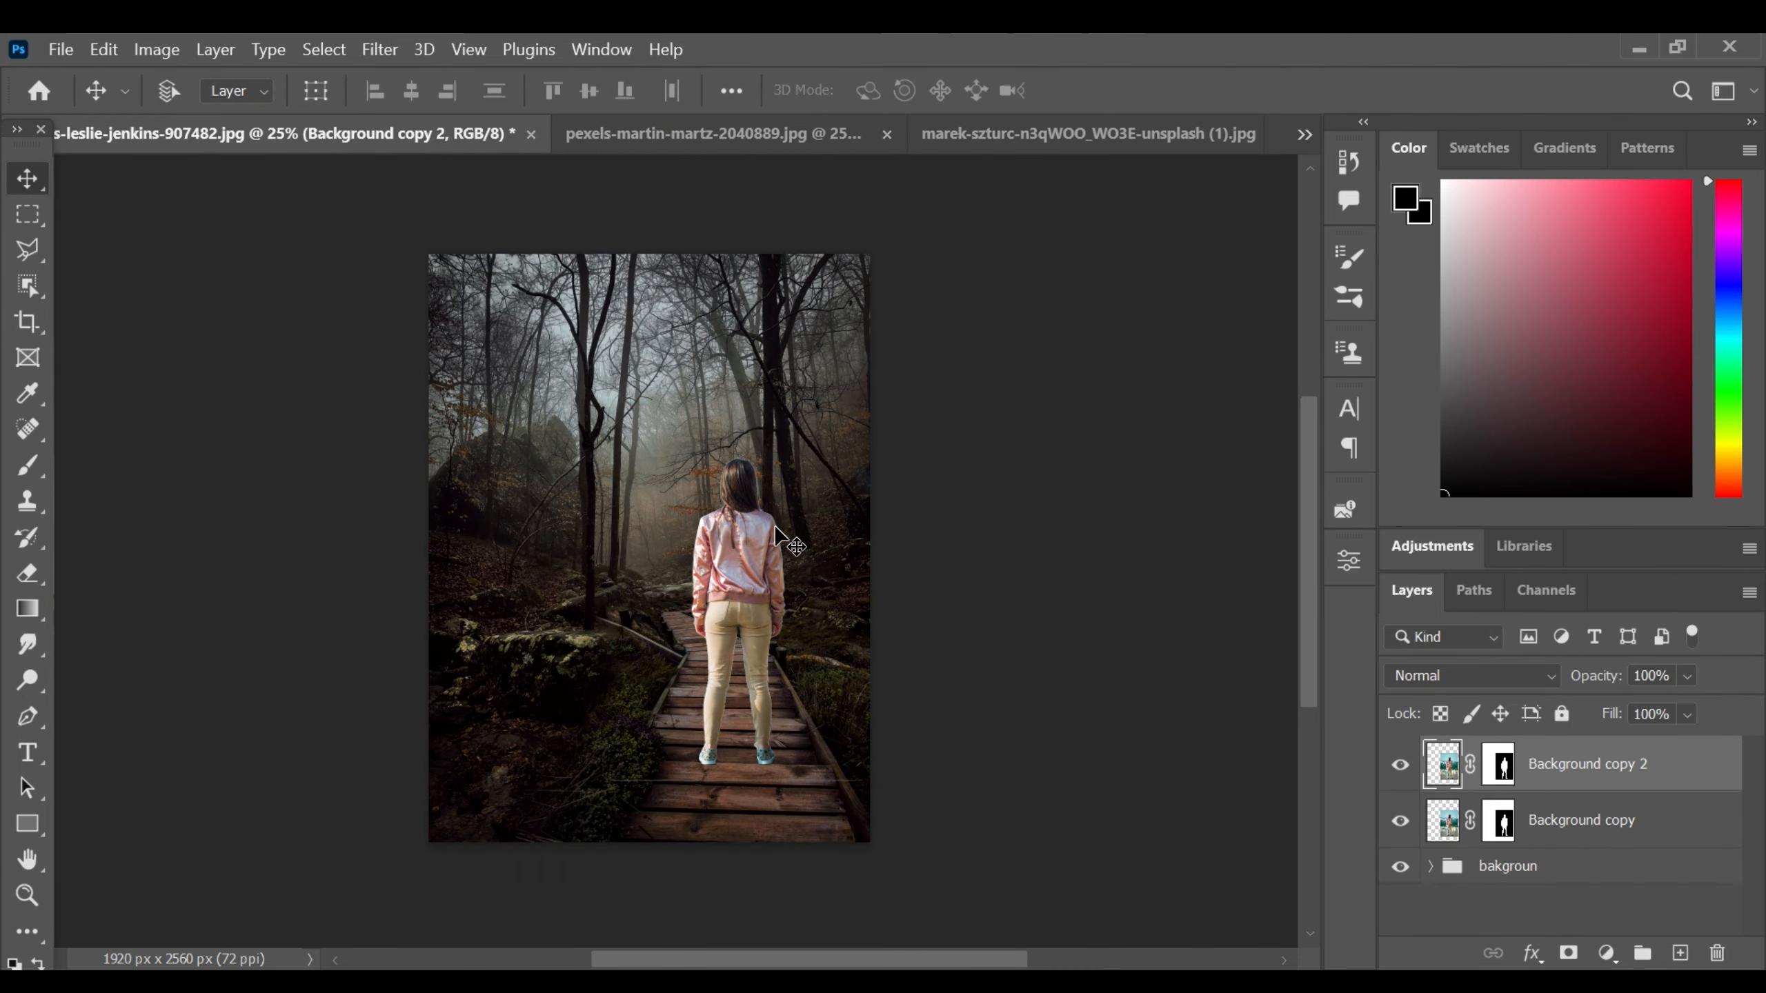
double_click(1557, 822)
text(shadow)
key(Return)
key(ctrl+z)
- Add a Levels adjustment clipped to Background copy with a white output of 0, and hide Background copy 2
click(1607, 953)
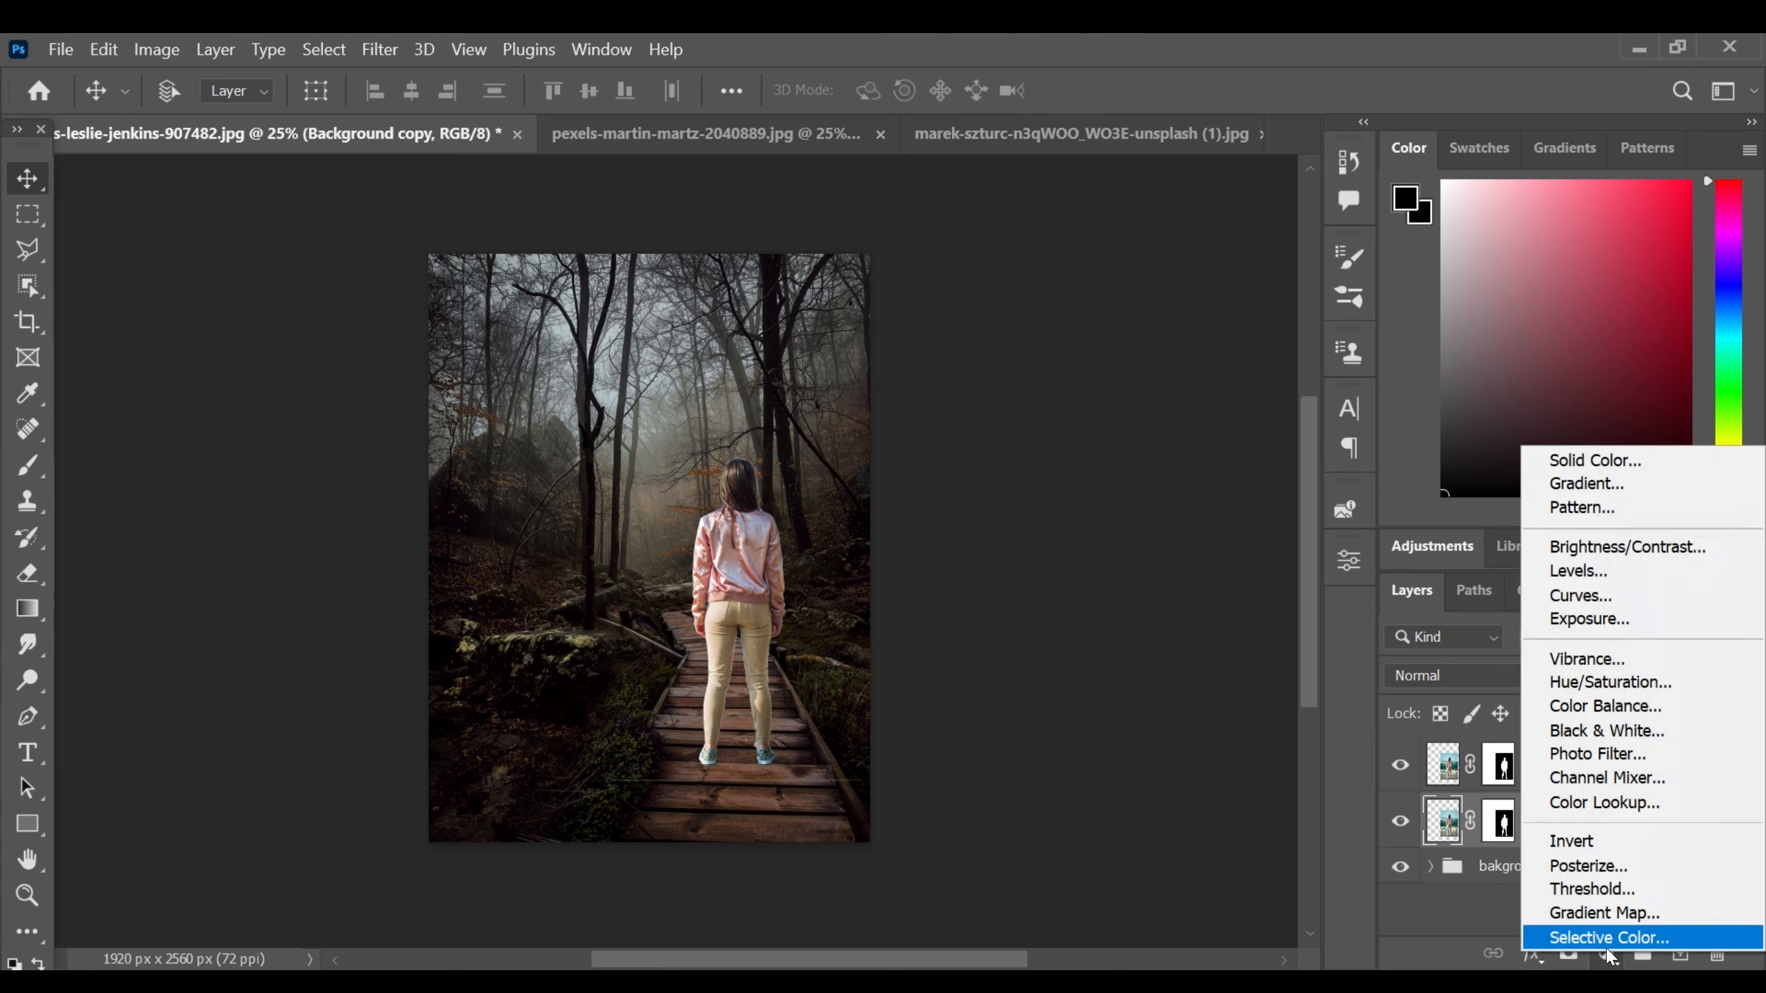
click(1572, 568)
key(ctrl+alt+g)
drag(1283, 835, 985, 835)
click(1400, 764)
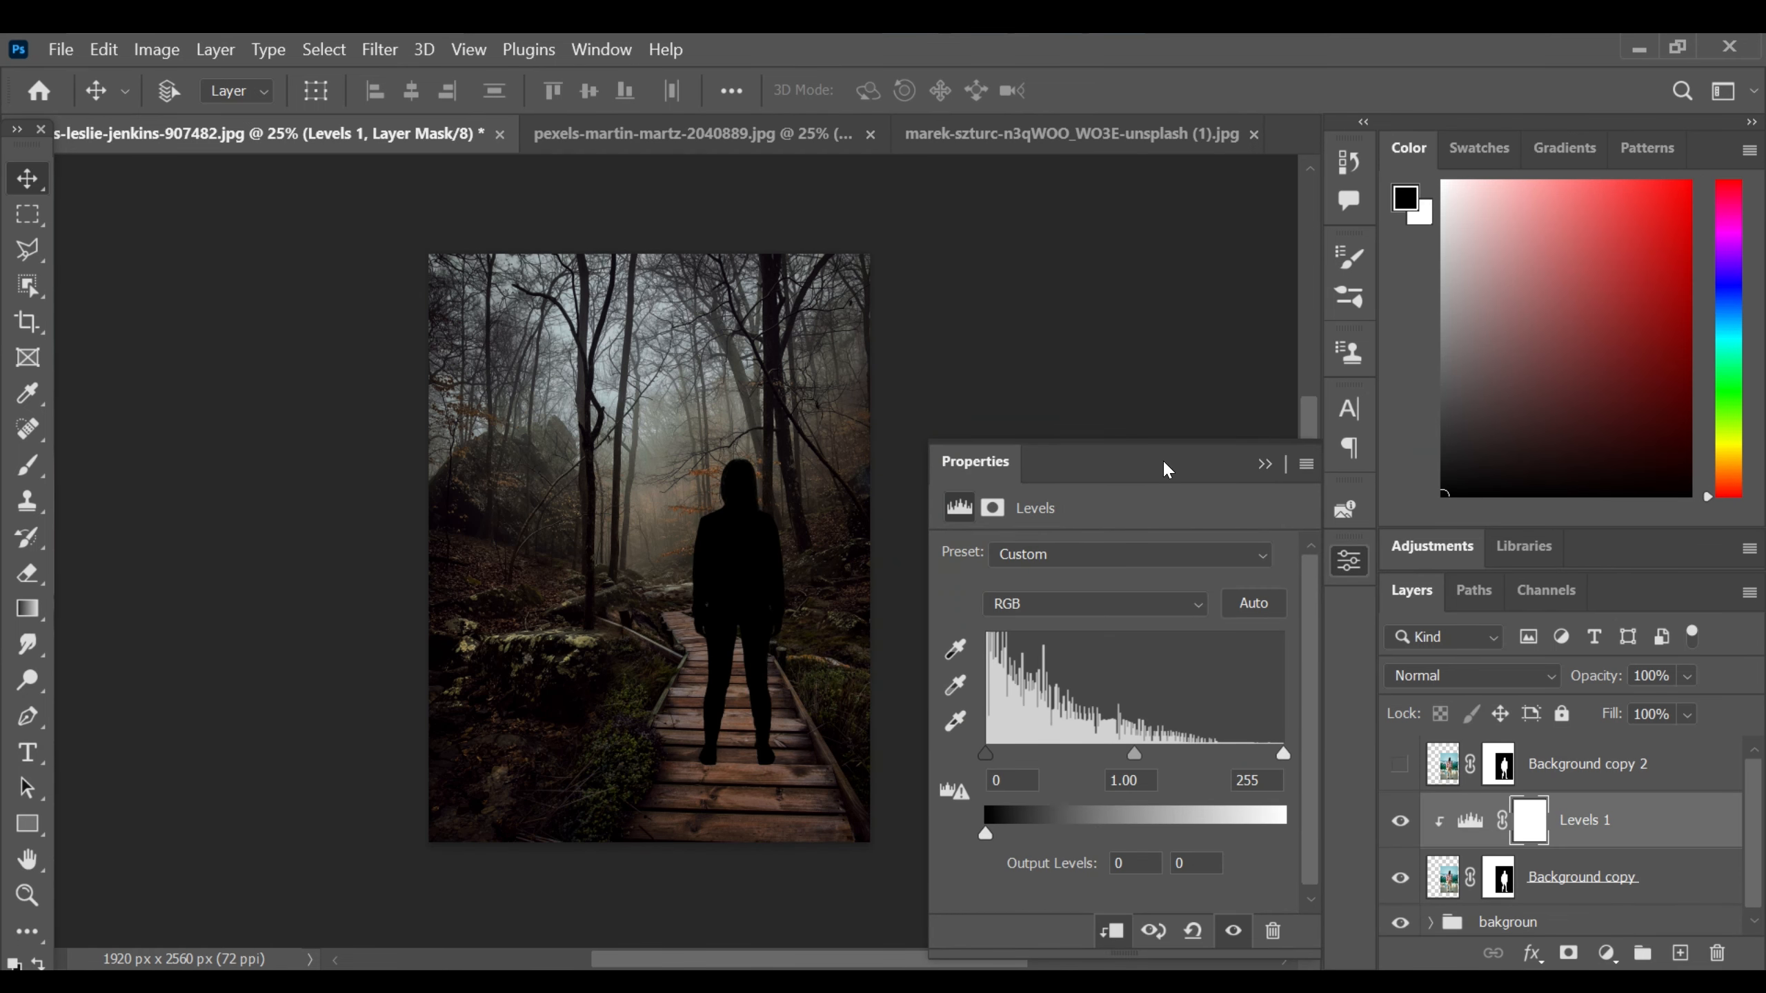
click(1265, 465)
key(ctrl+g)
key(ctrl+t)
click(945, 427)
key(ctrl+z)
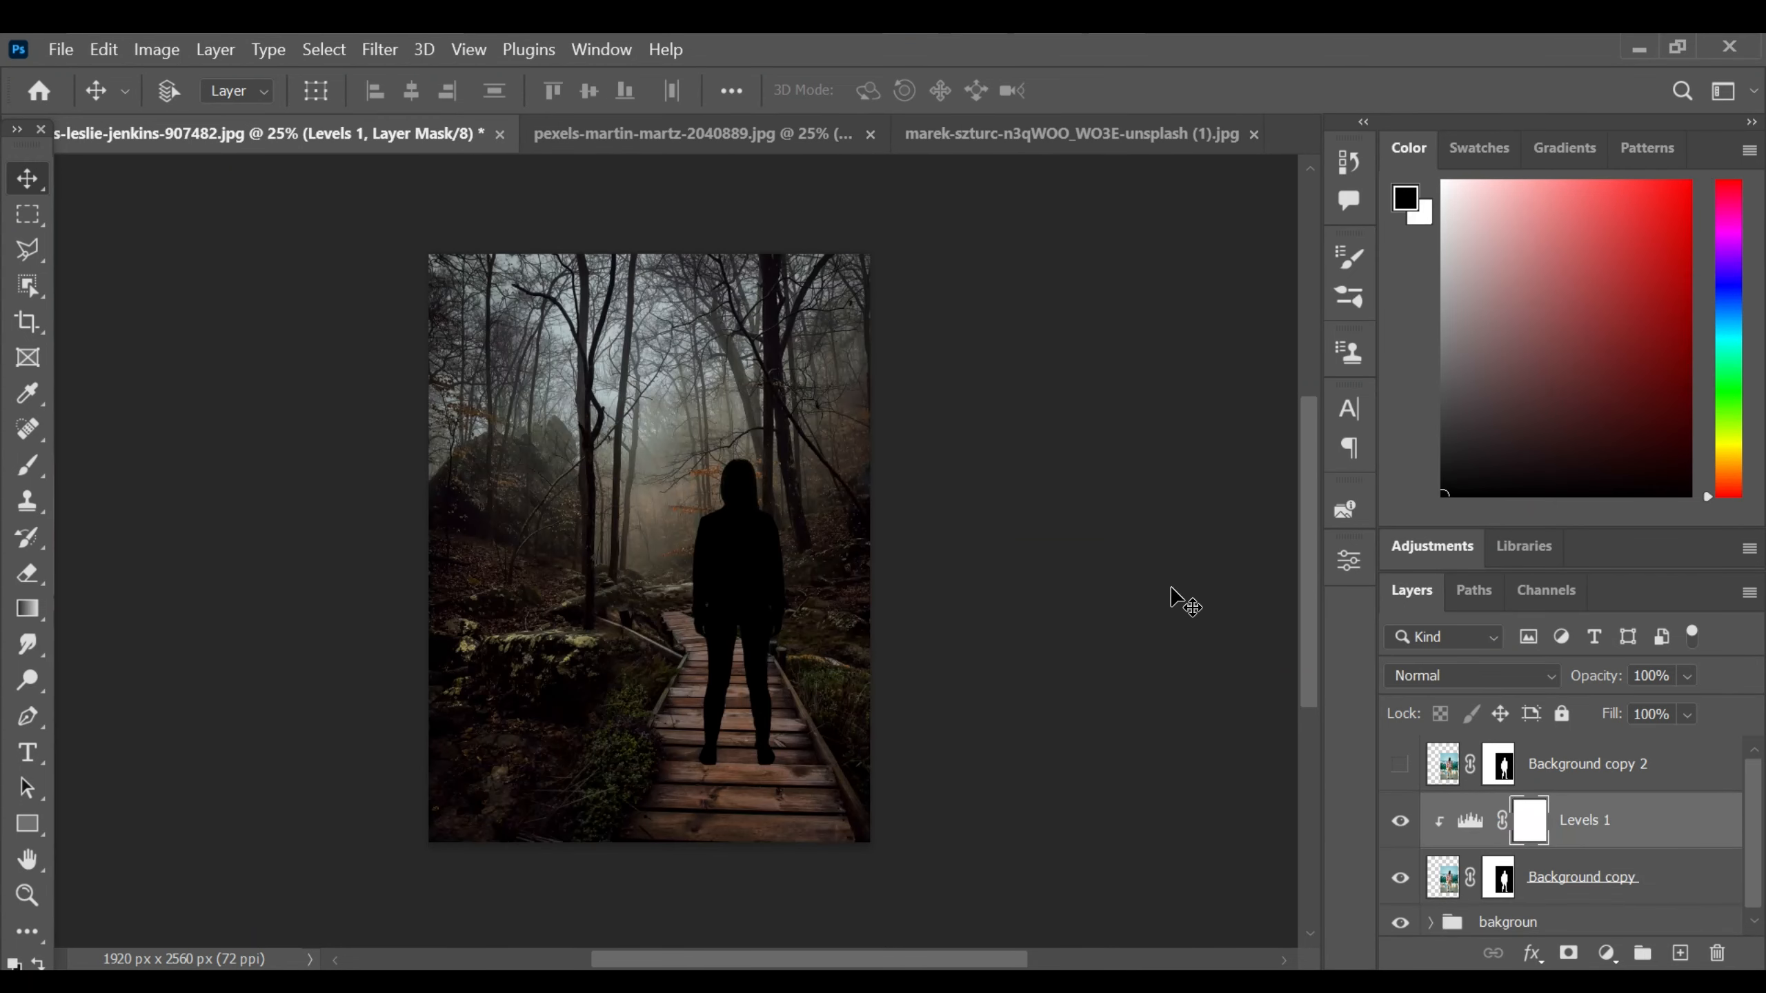
- Show Background copy 2 again and group Levels 1 with Background copy
click(1401, 764)
key(ctrl+t)
key(Return)
click(1655, 887)
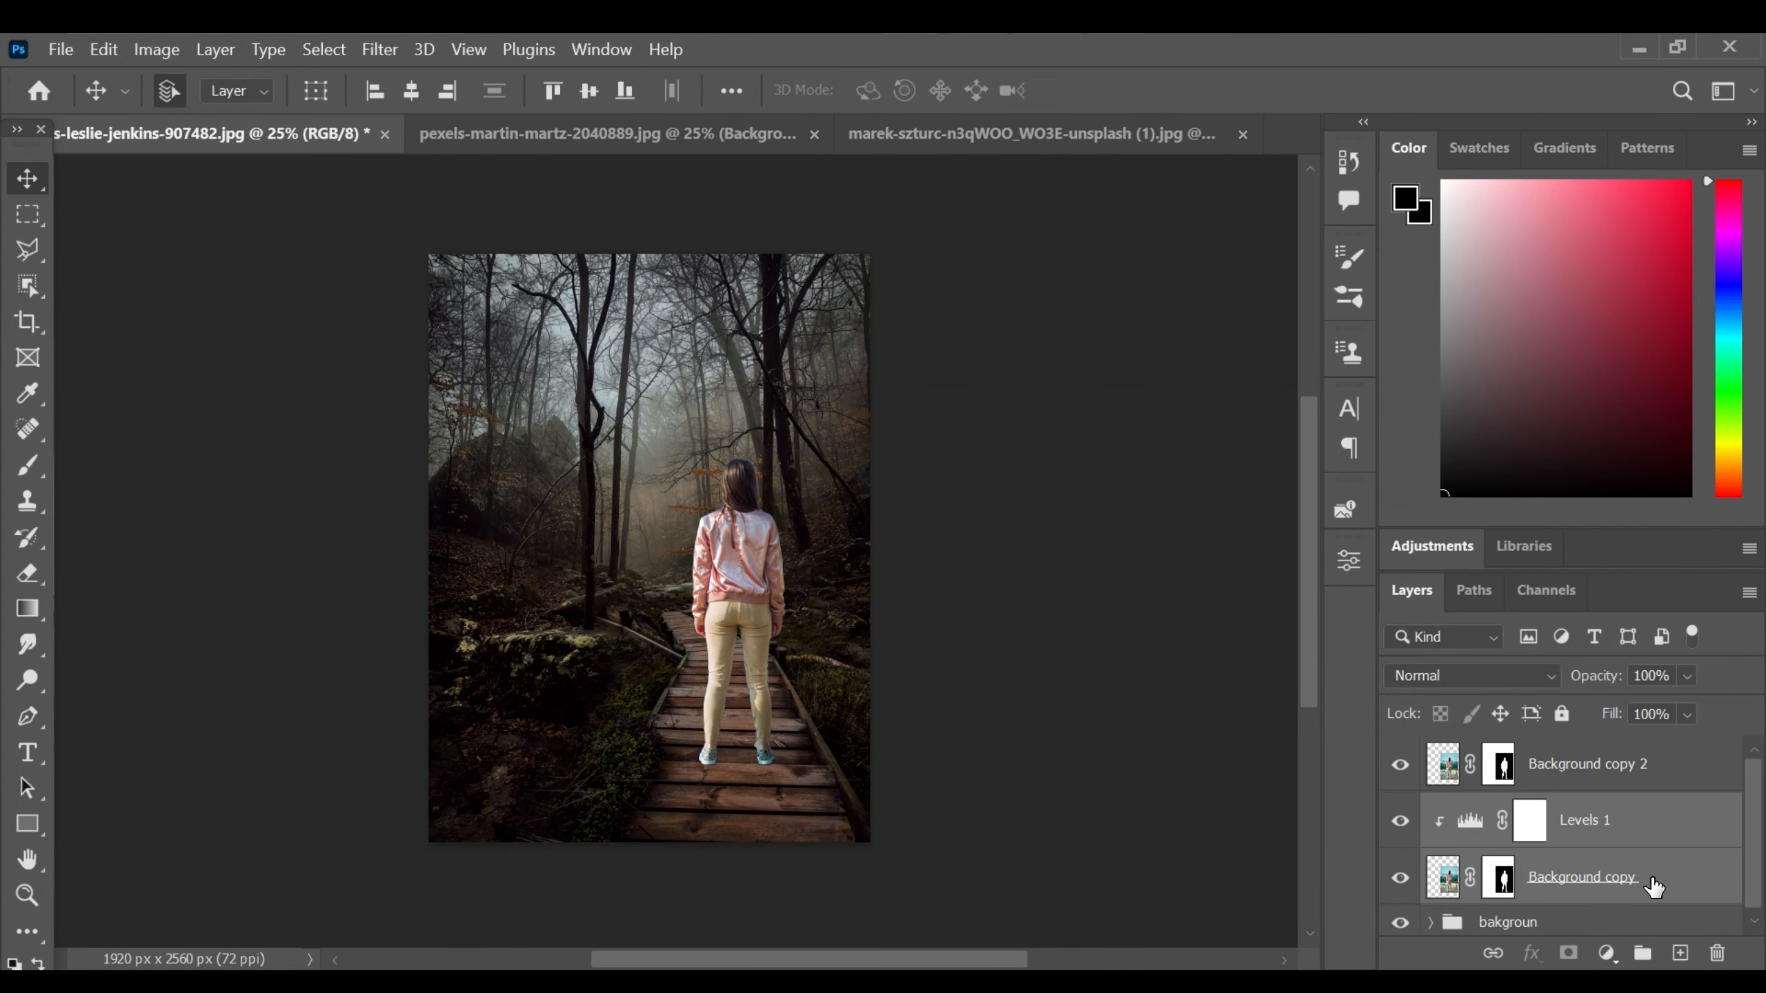
key(ctrl+g)
- Flip the group vertically to about -56% height and align it beneath the woman's feet as a shadow
key(ctrl+t)
drag(737, 395, 738, 946)
key(ctrl+plus)
key(ctrl+plus)
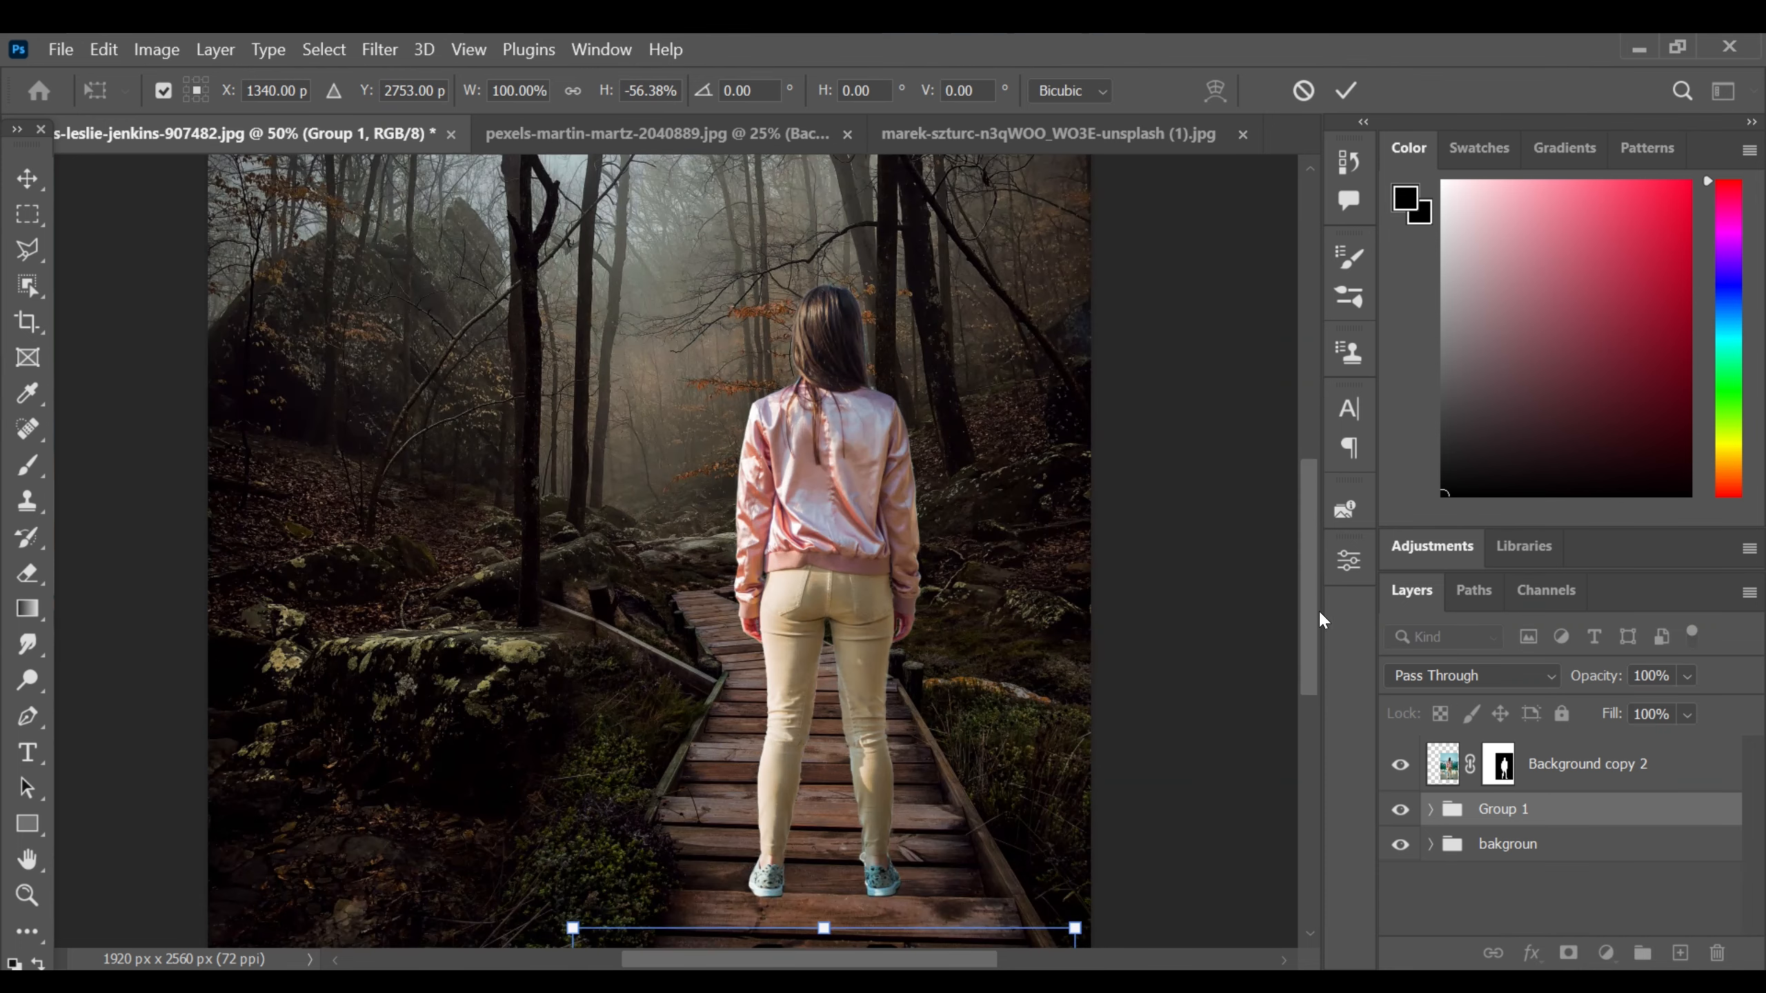
scroll(1214, 685, down, 3)
drag(972, 791, 973, 751)
key(Return)
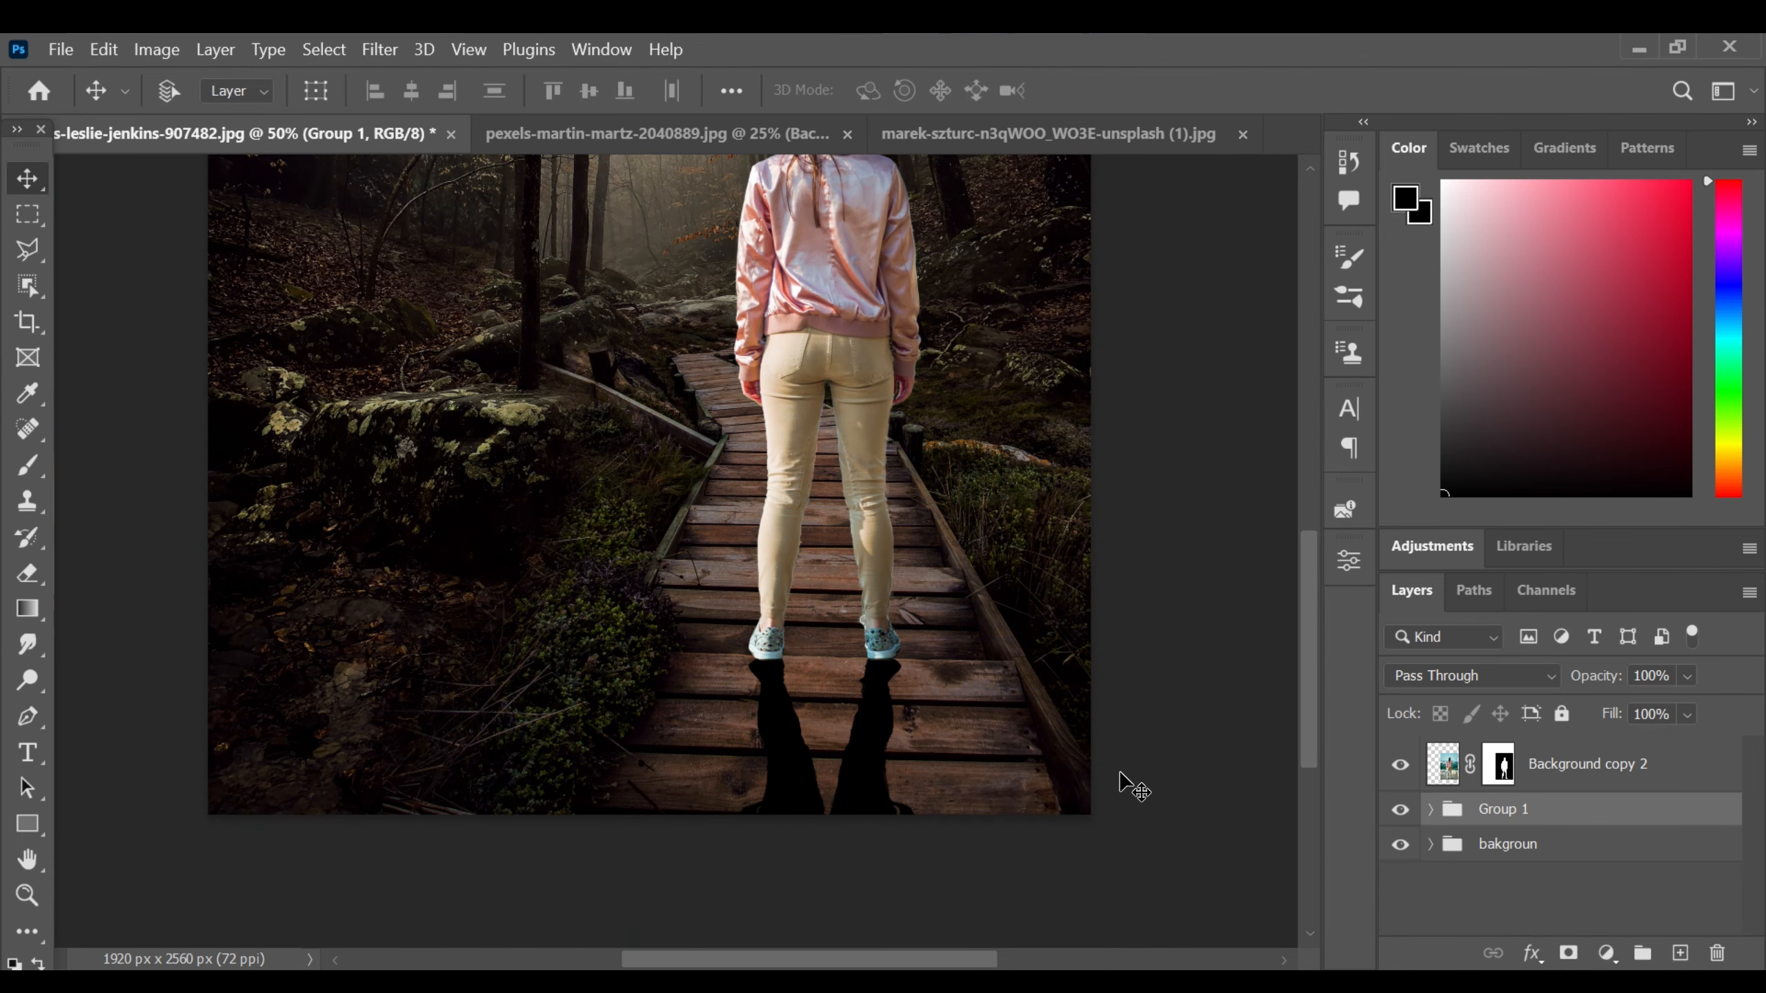
click(1429, 810)
click(1552, 855)
click(379, 50)
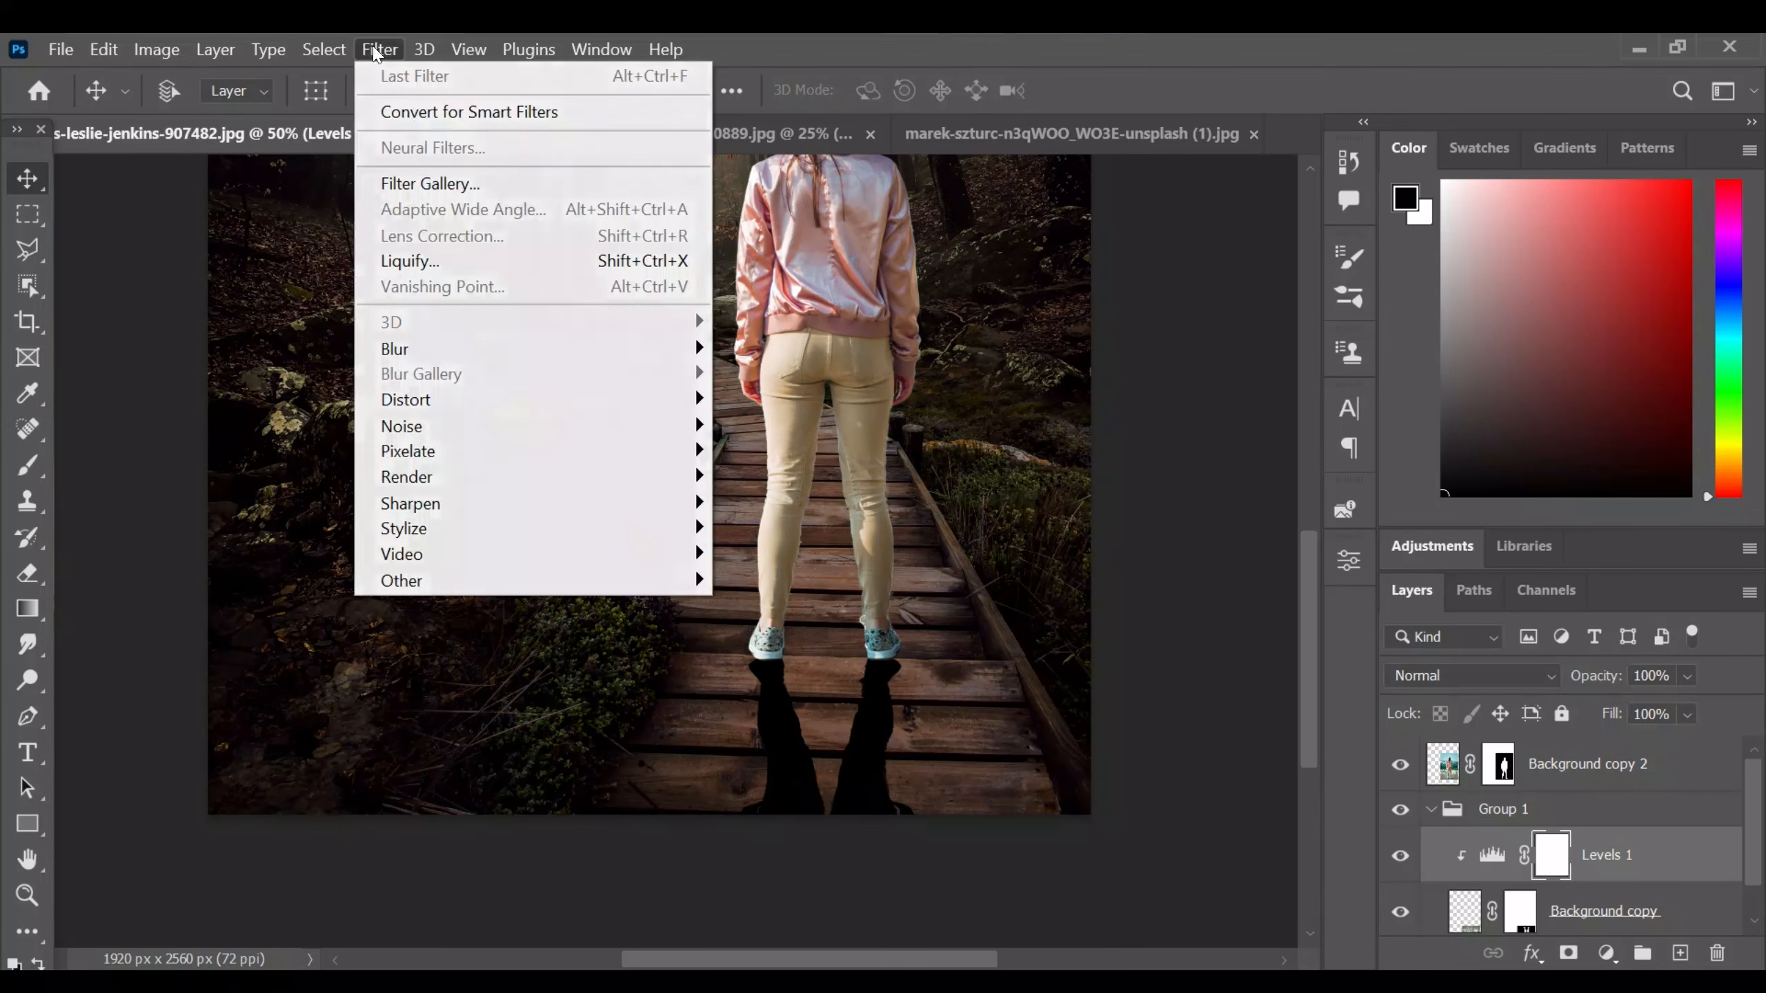
mouse_move(625, 349)
click(768, 452)
mouse_move(1037, 575)
mouse_down()
mouse_move(1098, 579)
mouse_move(1036, 578)
mouse_up()
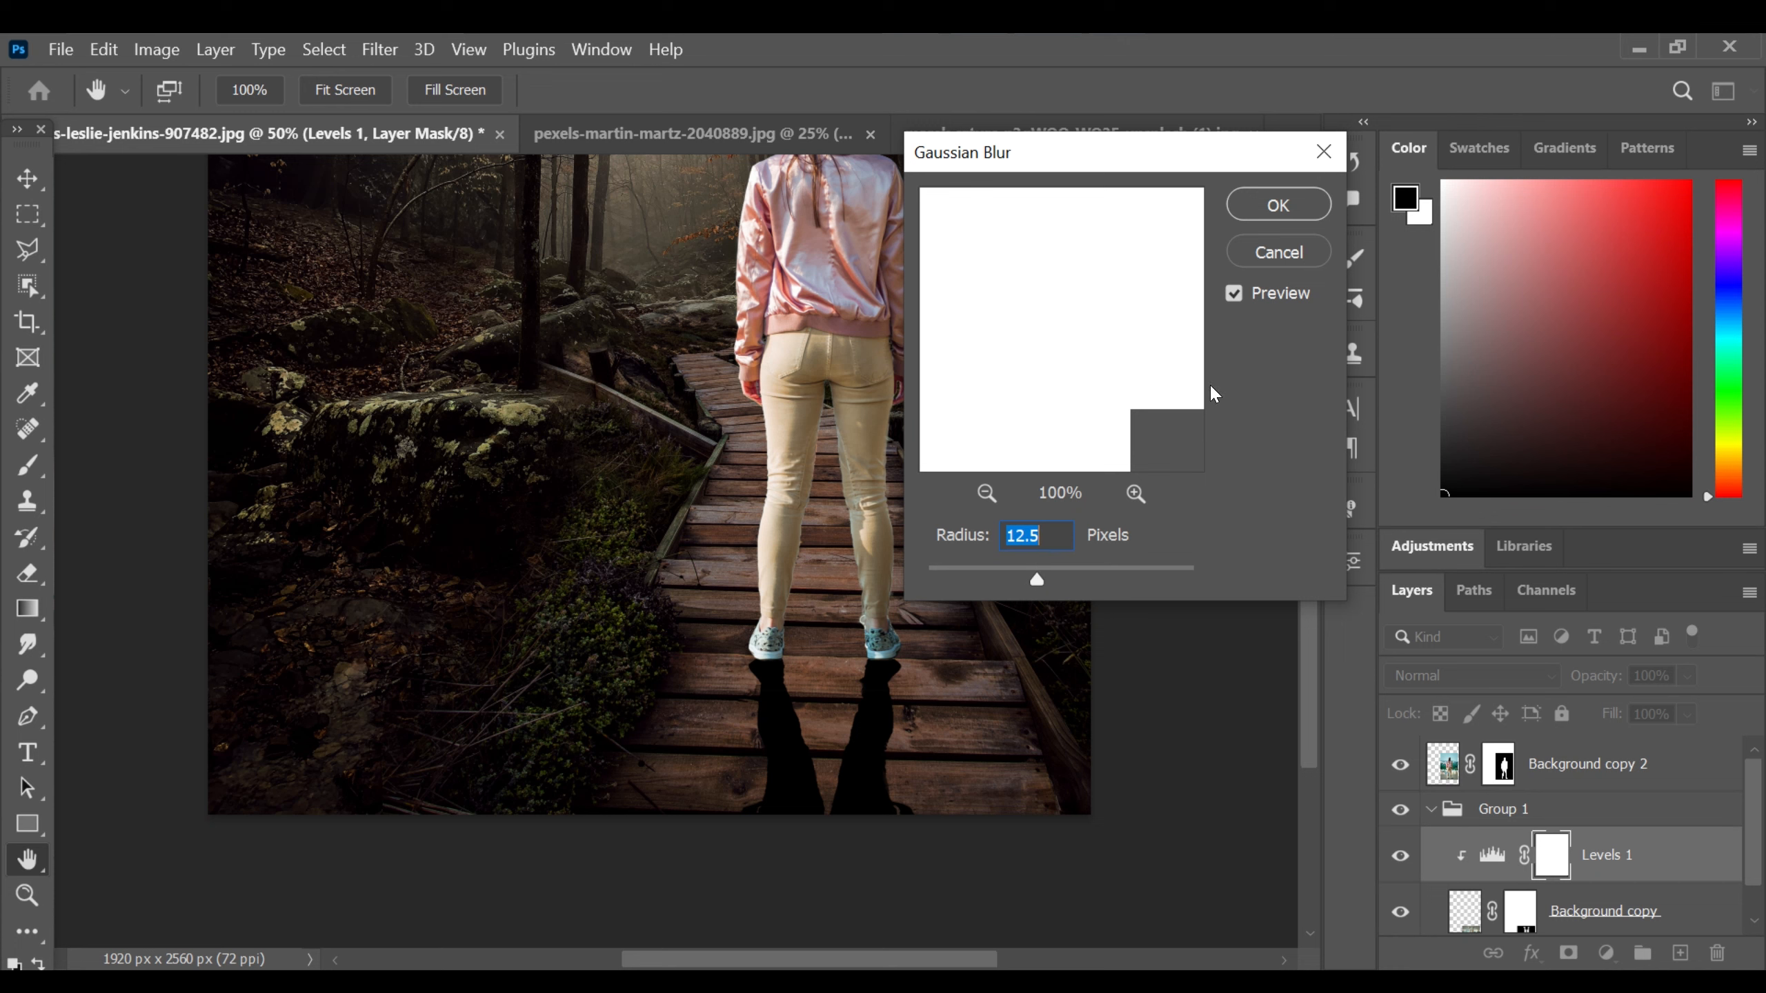
click(980, 577)
click(1143, 574)
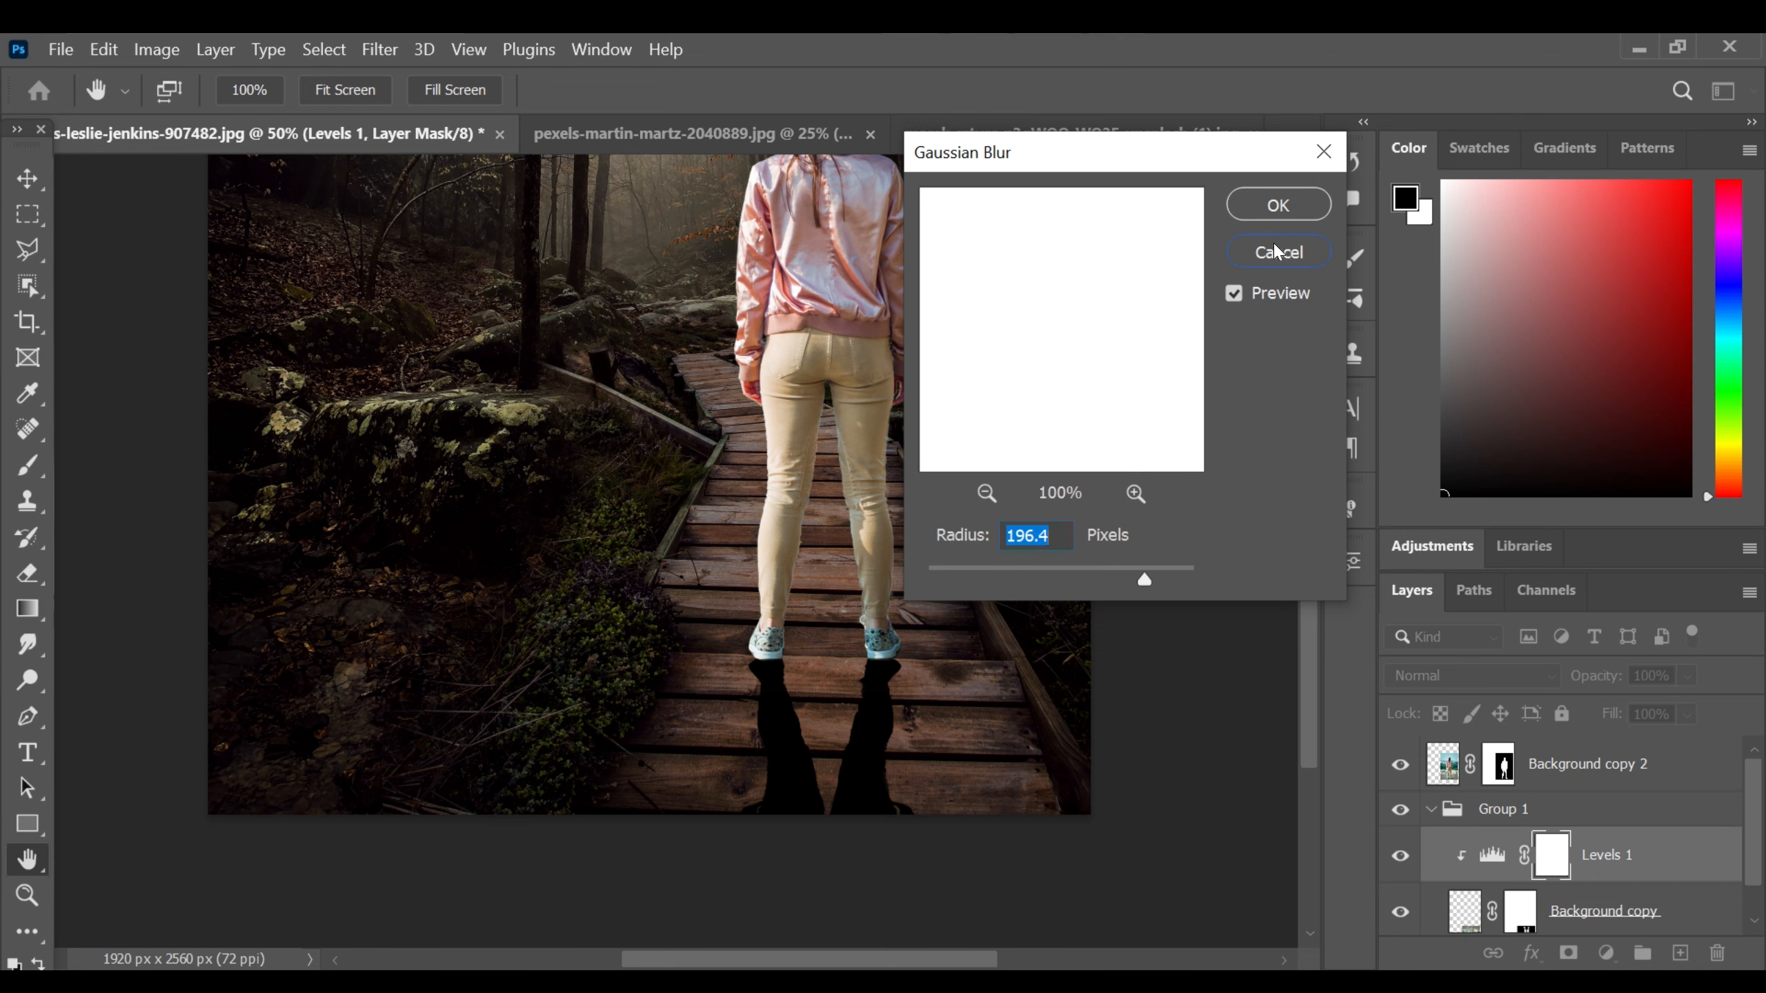
click(1272, 247)
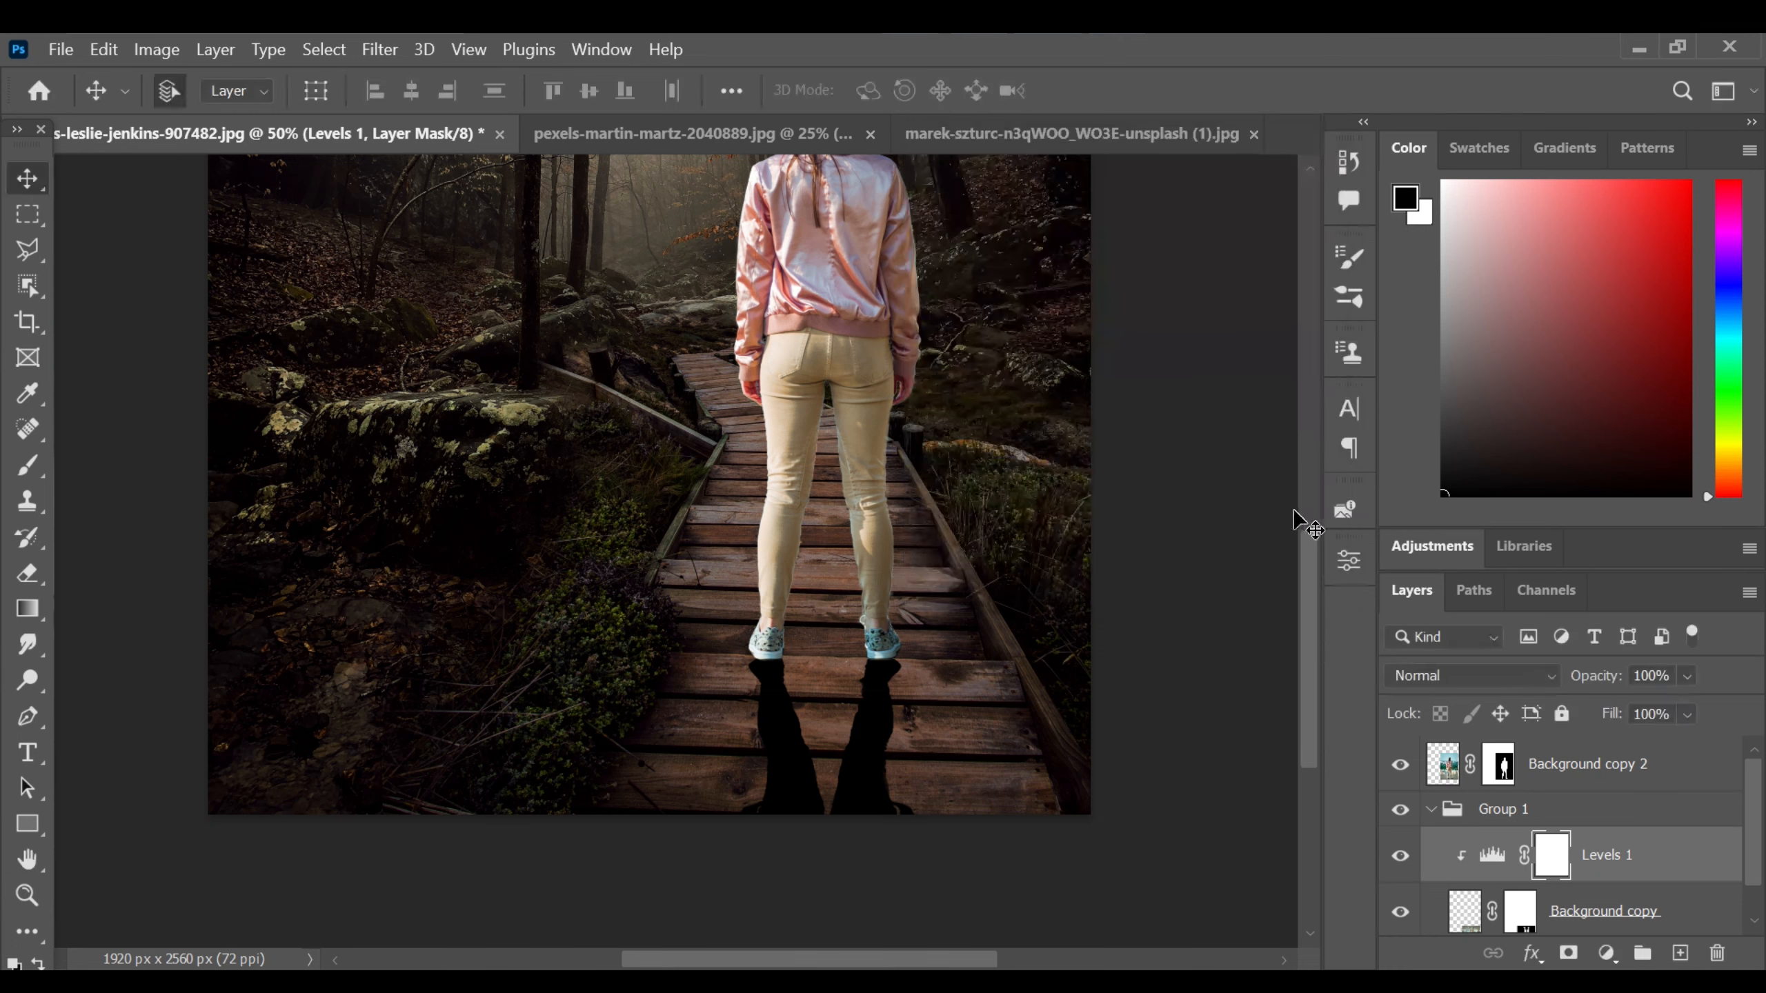
- Convert the shadow's Background copy layer to a smart object and soften it with a Gaussian Blur
scroll(1691, 854, down, 1)
right_click(1658, 873)
click(1363, 463)
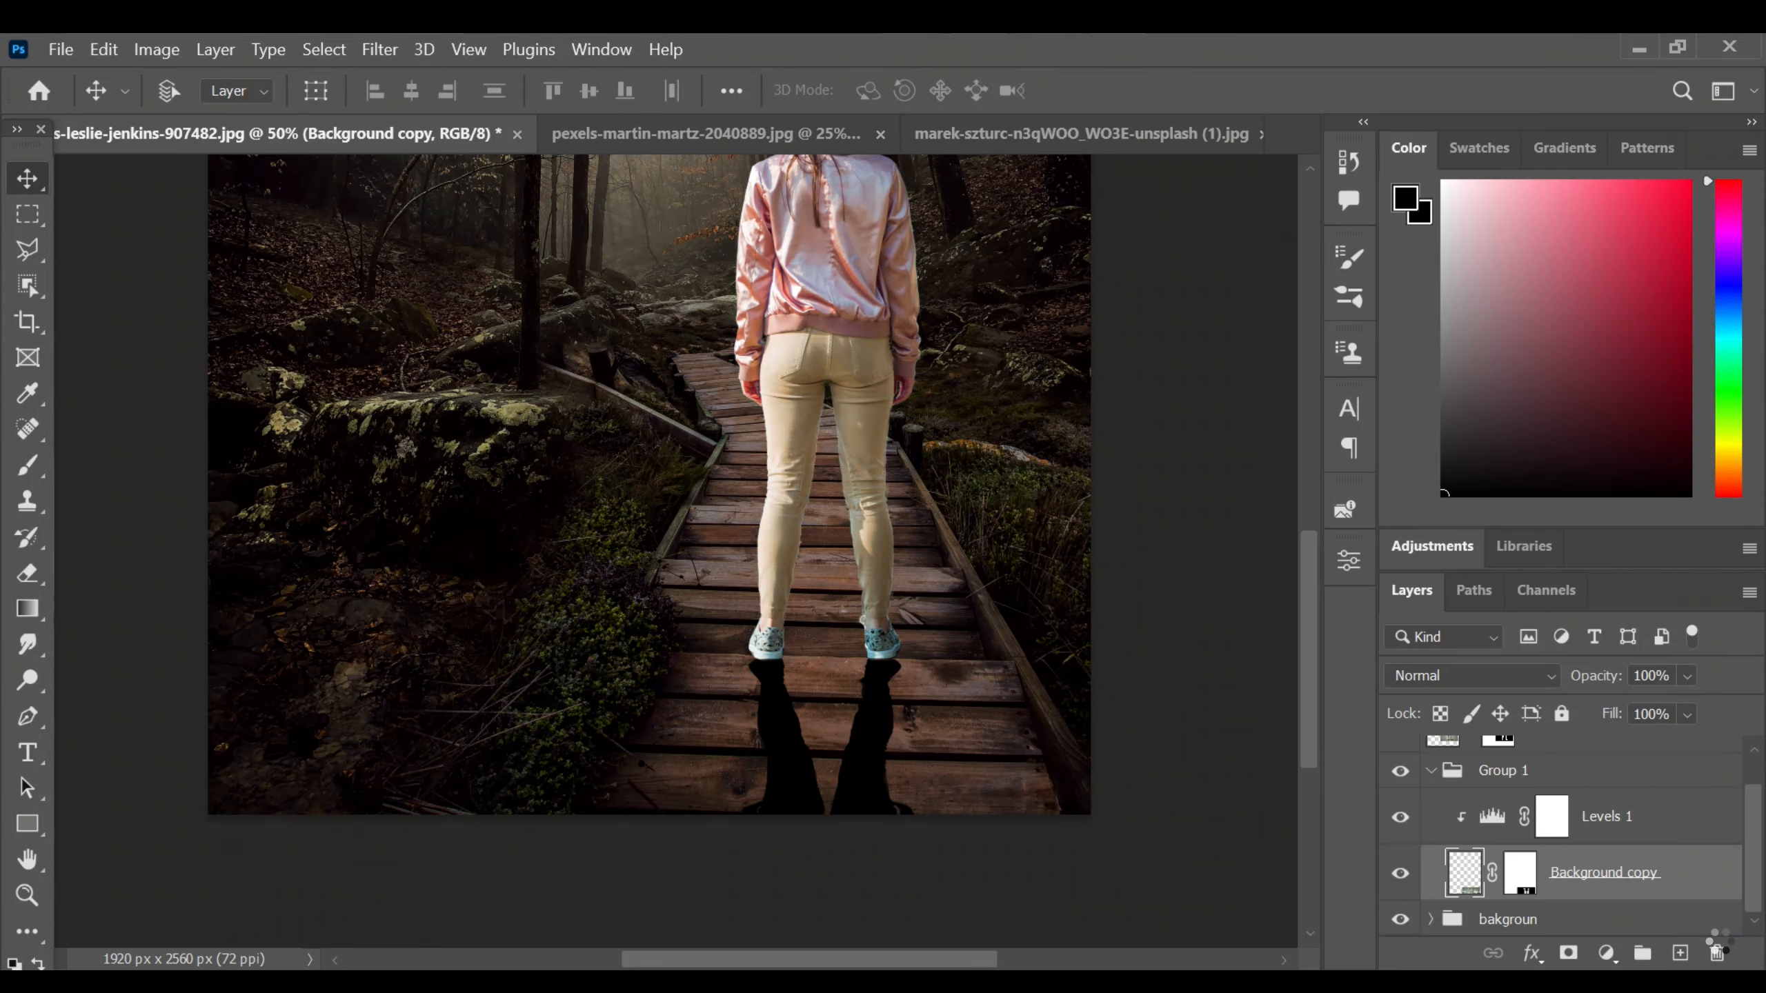
click(379, 50)
mouse_move(457, 355)
click(785, 452)
key(ctrl+minus)
key(ctrl+minus)
drag(1041, 580, 1051, 579)
click(1277, 204)
click(1736, 874)
- Collapse the shadow group and rename it as rfx
click(1430, 770)
double_click(1505, 811)
text(rfx)
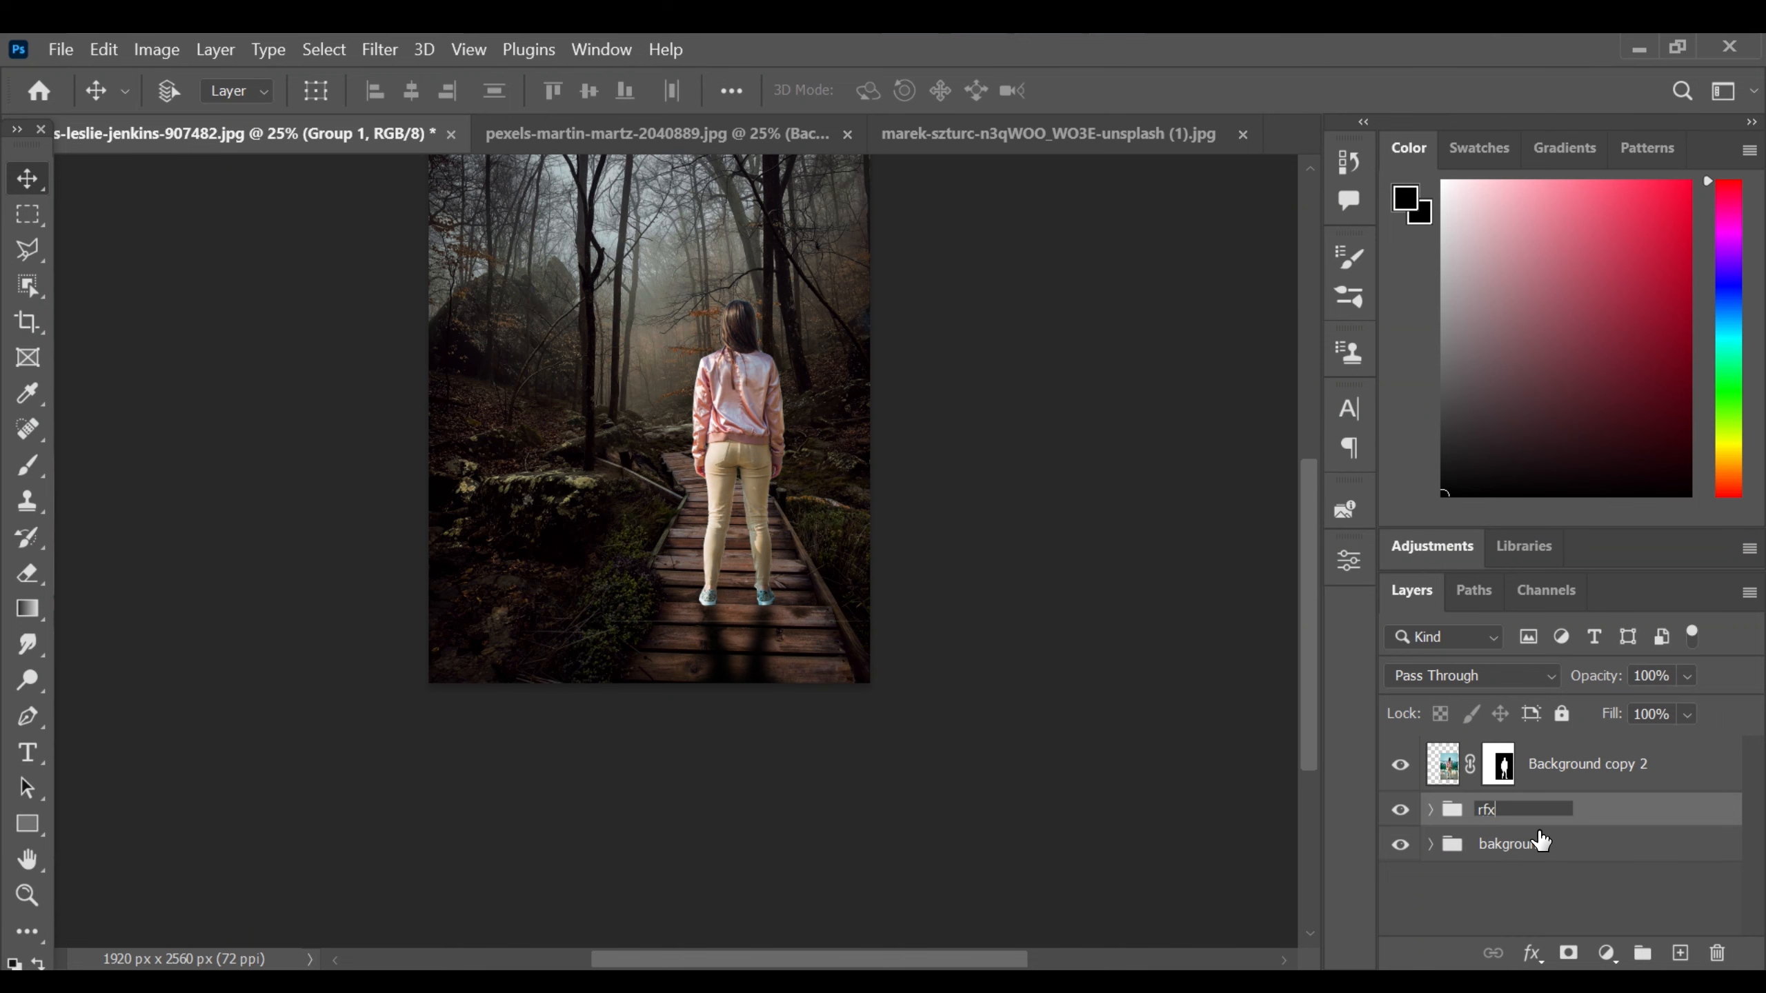
key(Return)
- Add a Brightness/Contrast adjustment clipped to Background copy 2 and lower its brightness
click(1556, 770)
click(1606, 953)
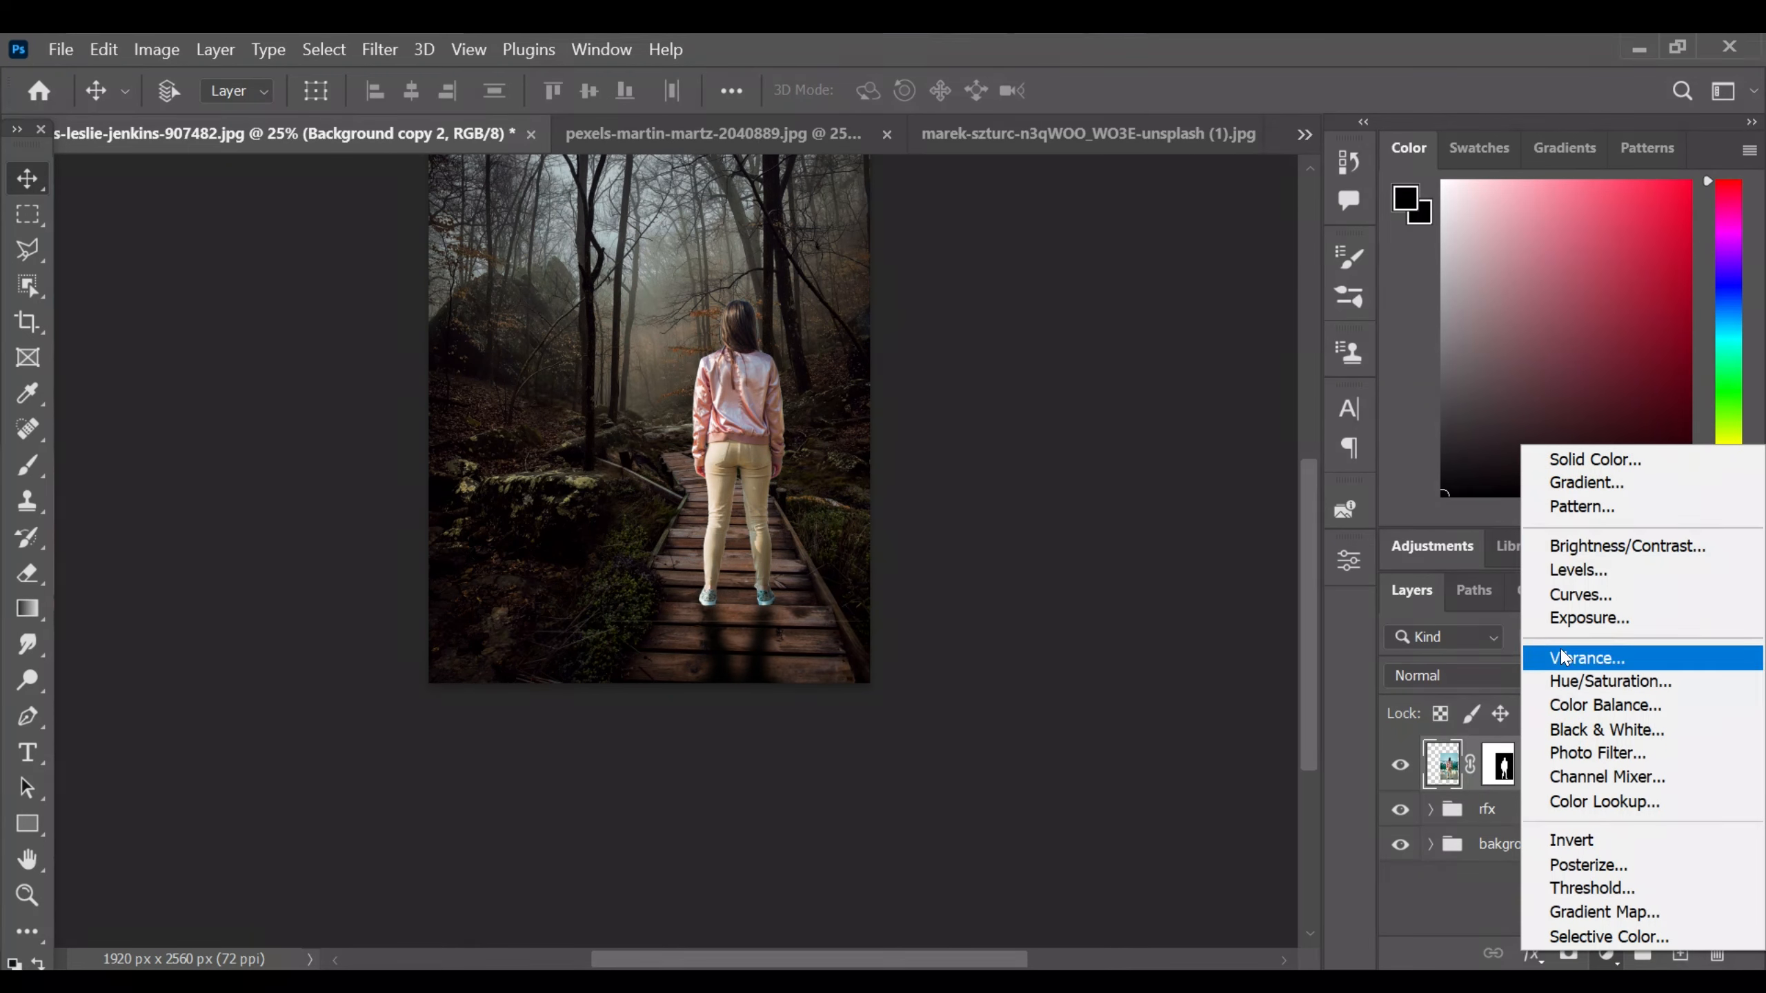
click(1558, 548)
click(1110, 930)
drag(1130, 625, 1015, 630)
- Add a Levels adjustment clipped to the woman with input levels of 15, 0.80 and 254
click(1606, 953)
click(1558, 572)
click(1110, 931)
drag(1284, 753, 1282, 753)
drag(985, 753, 999, 750)
drag(1152, 751, 1163, 756)
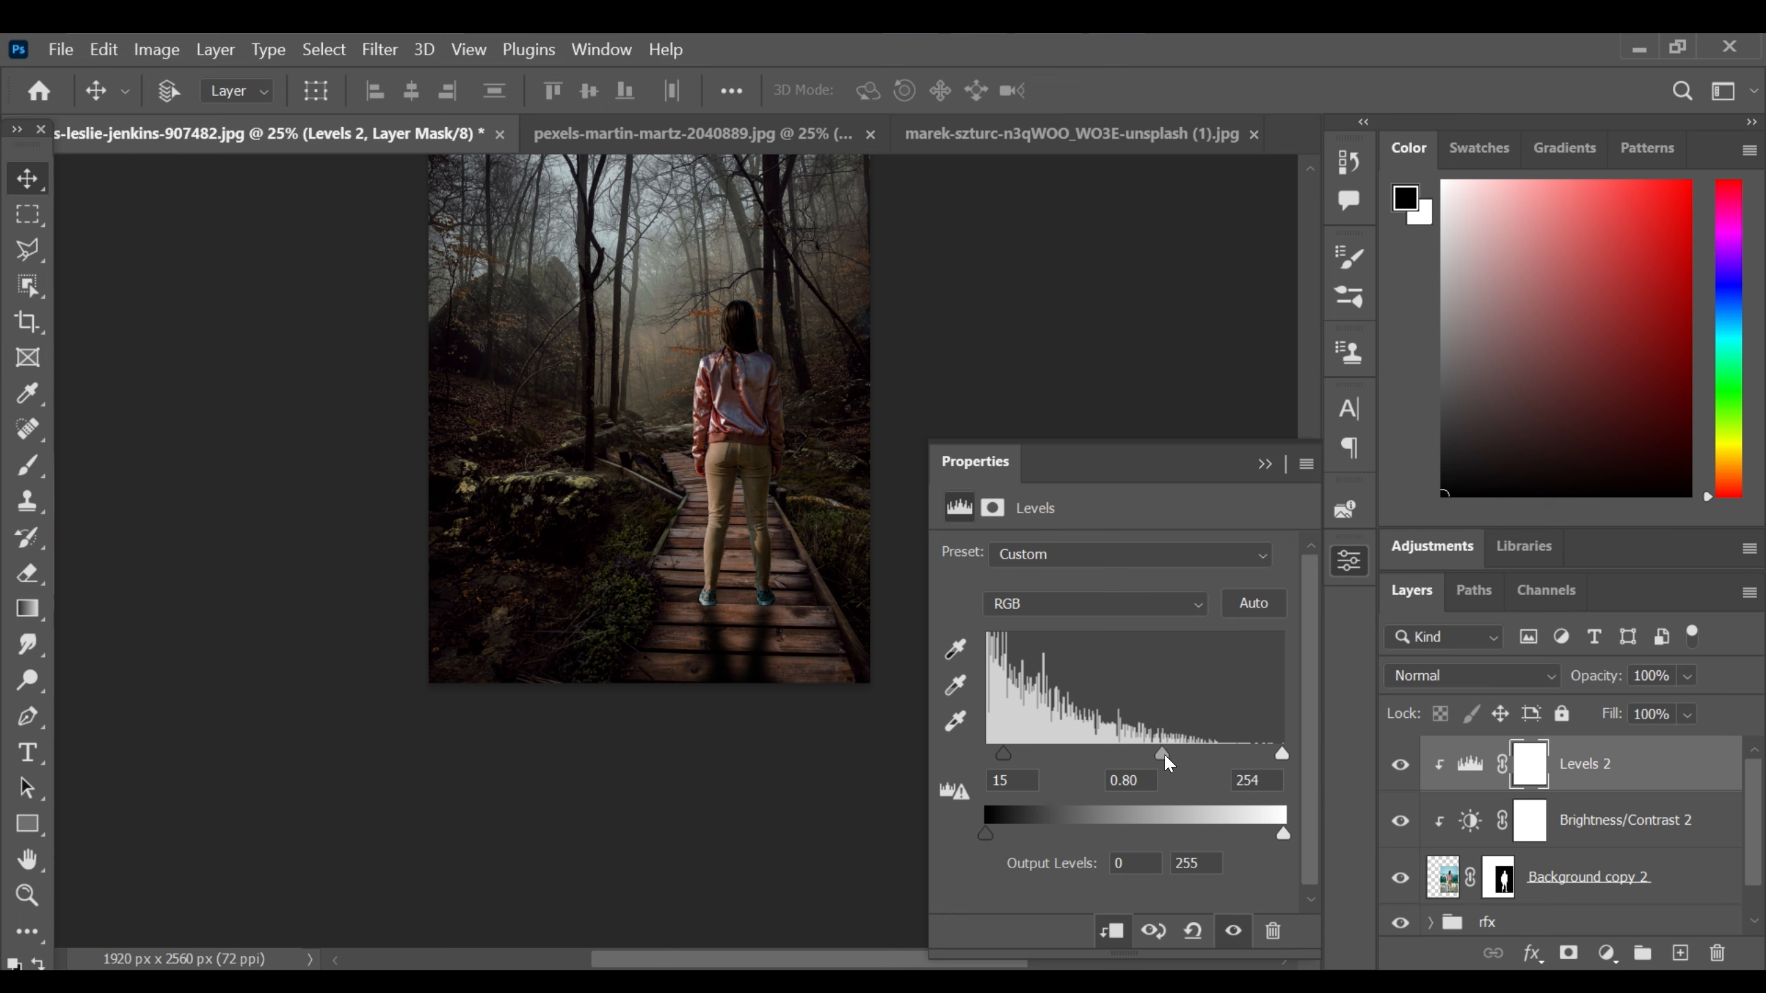
- Refine the woman's Levels with a white input of 240 and a white output of 236, and readjust the midtones
drag(1282, 753, 1257, 757)
drag(1259, 757, 1252, 756)
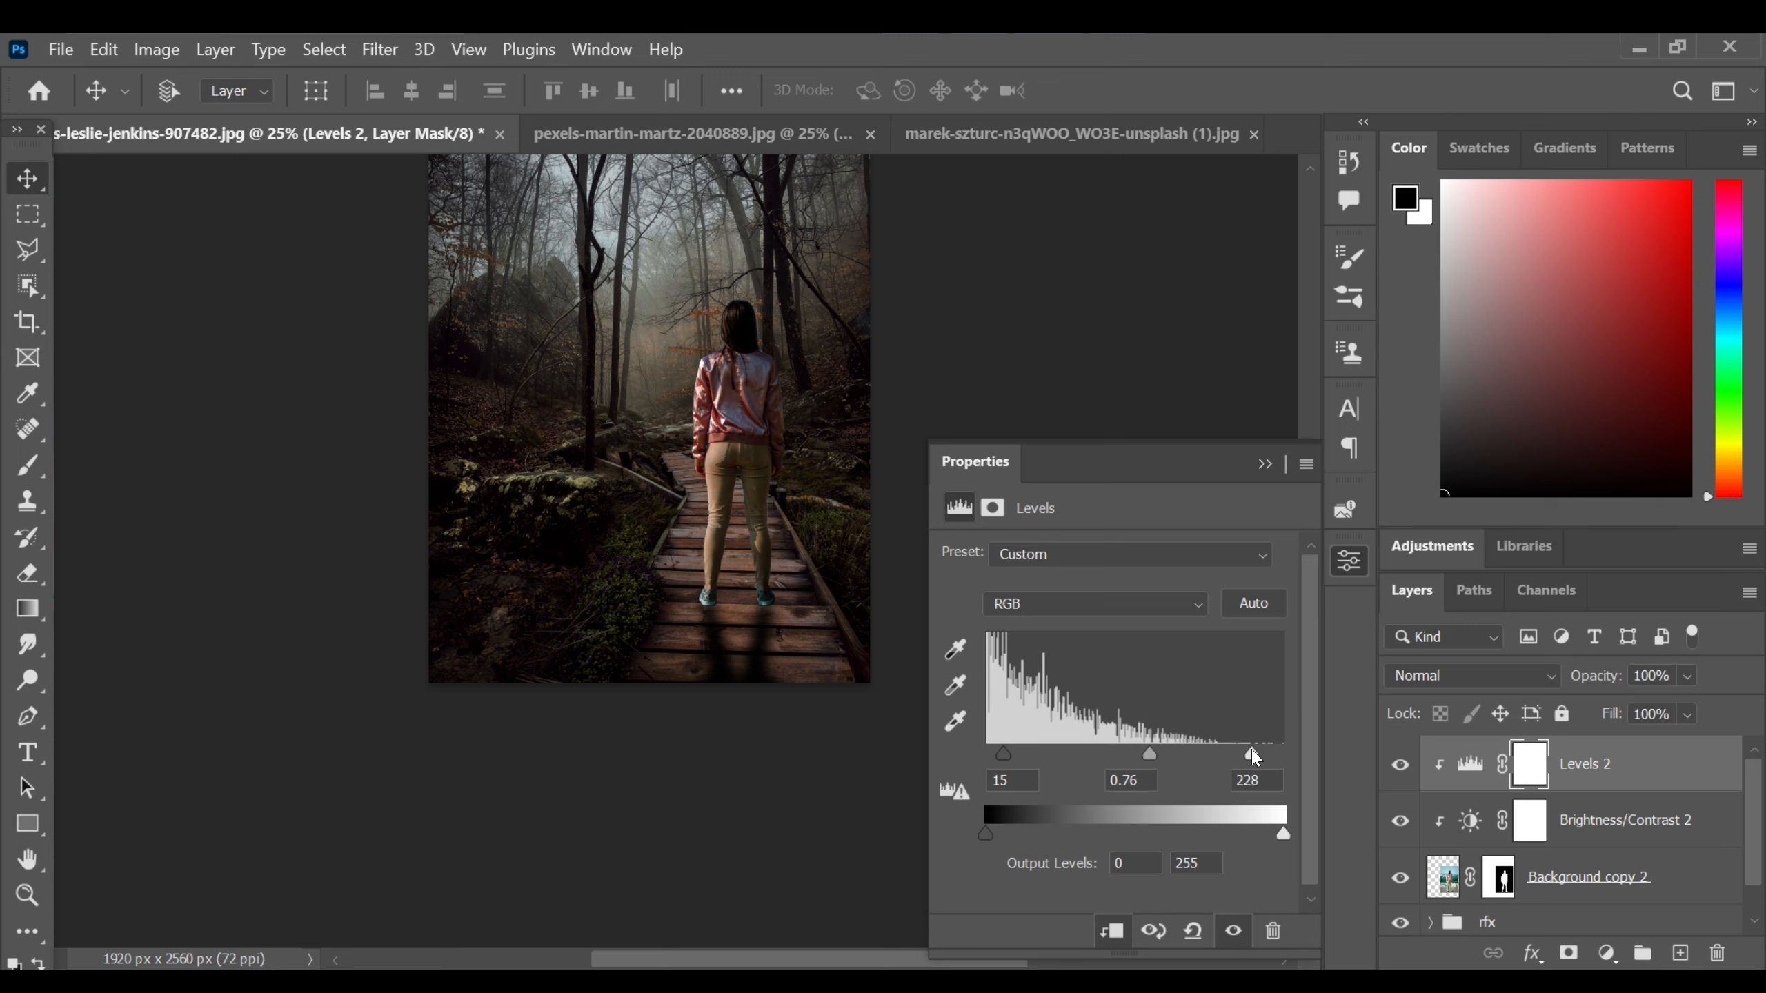
drag(1149, 764, 1165, 761)
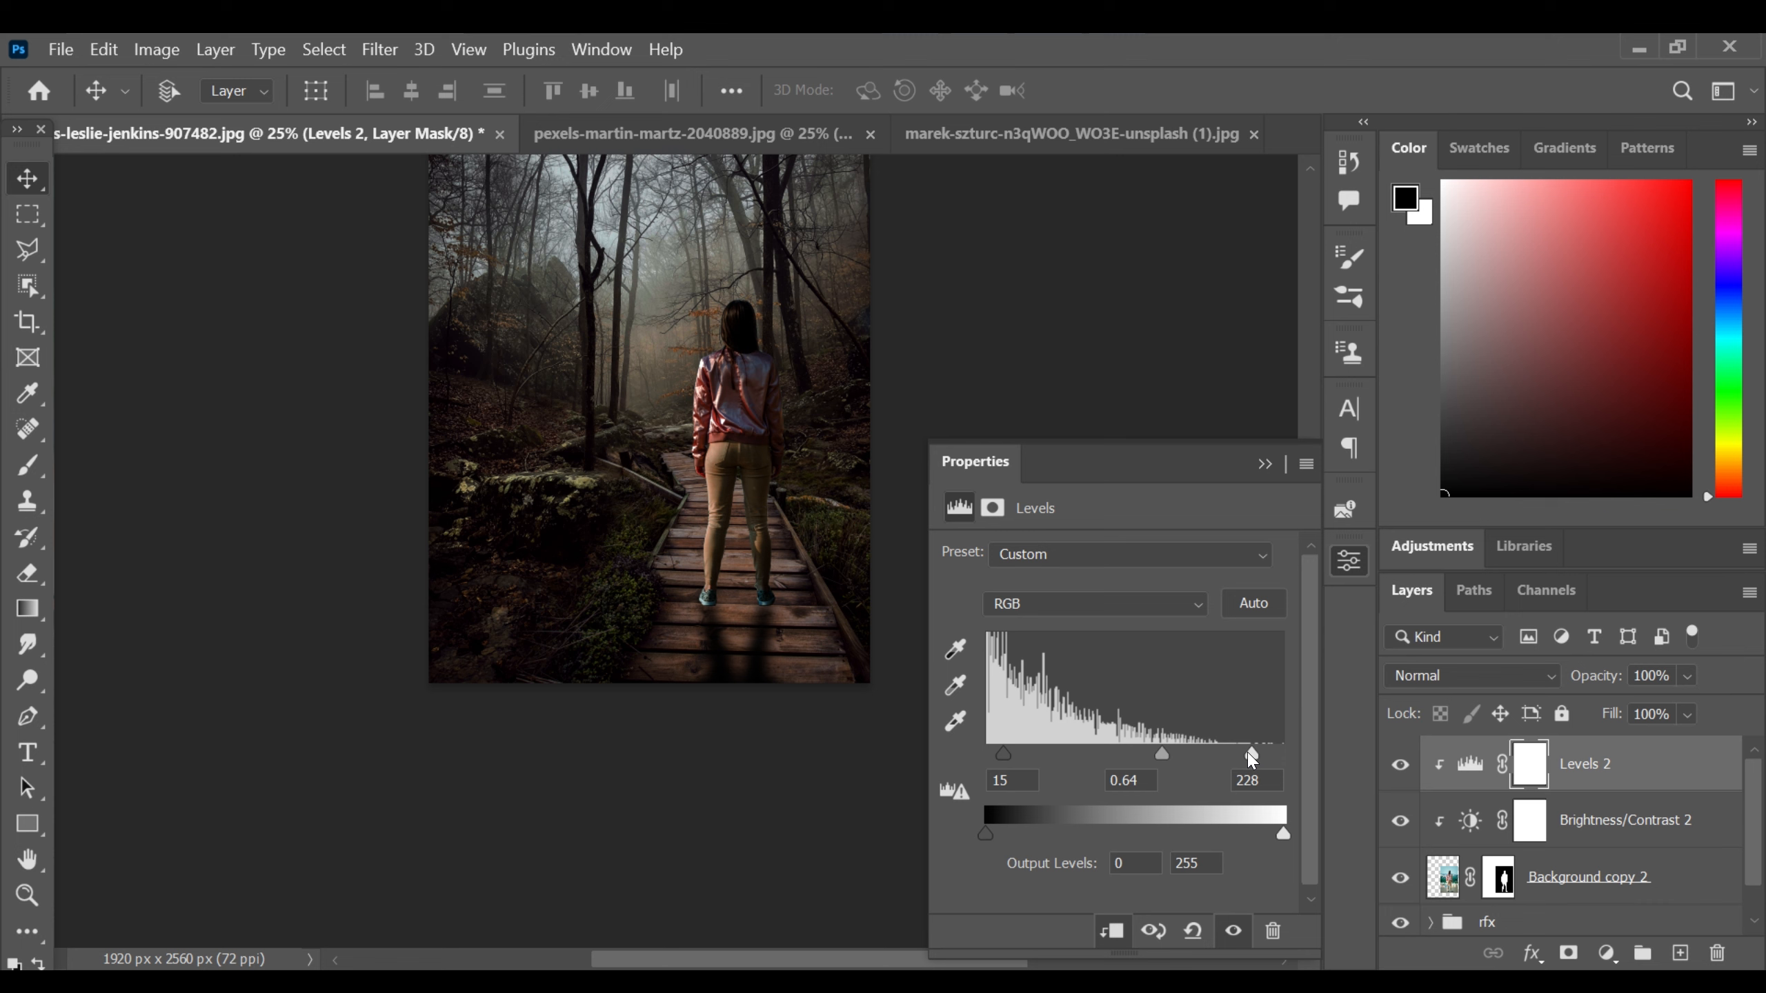
mouse_move(1250, 759)
mouse_down()
mouse_move(1227, 754)
mouse_move(1265, 754)
mouse_up()
mouse_move(1158, 755)
mouse_down()
mouse_move(1142, 745)
mouse_move(1190, 755)
mouse_move(1175, 754)
mouse_up()
mouse_move(1018, 753)
mouse_down()
mouse_move(1090, 752)
mouse_move(1003, 754)
mouse_up()
drag(1283, 833, 1252, 833)
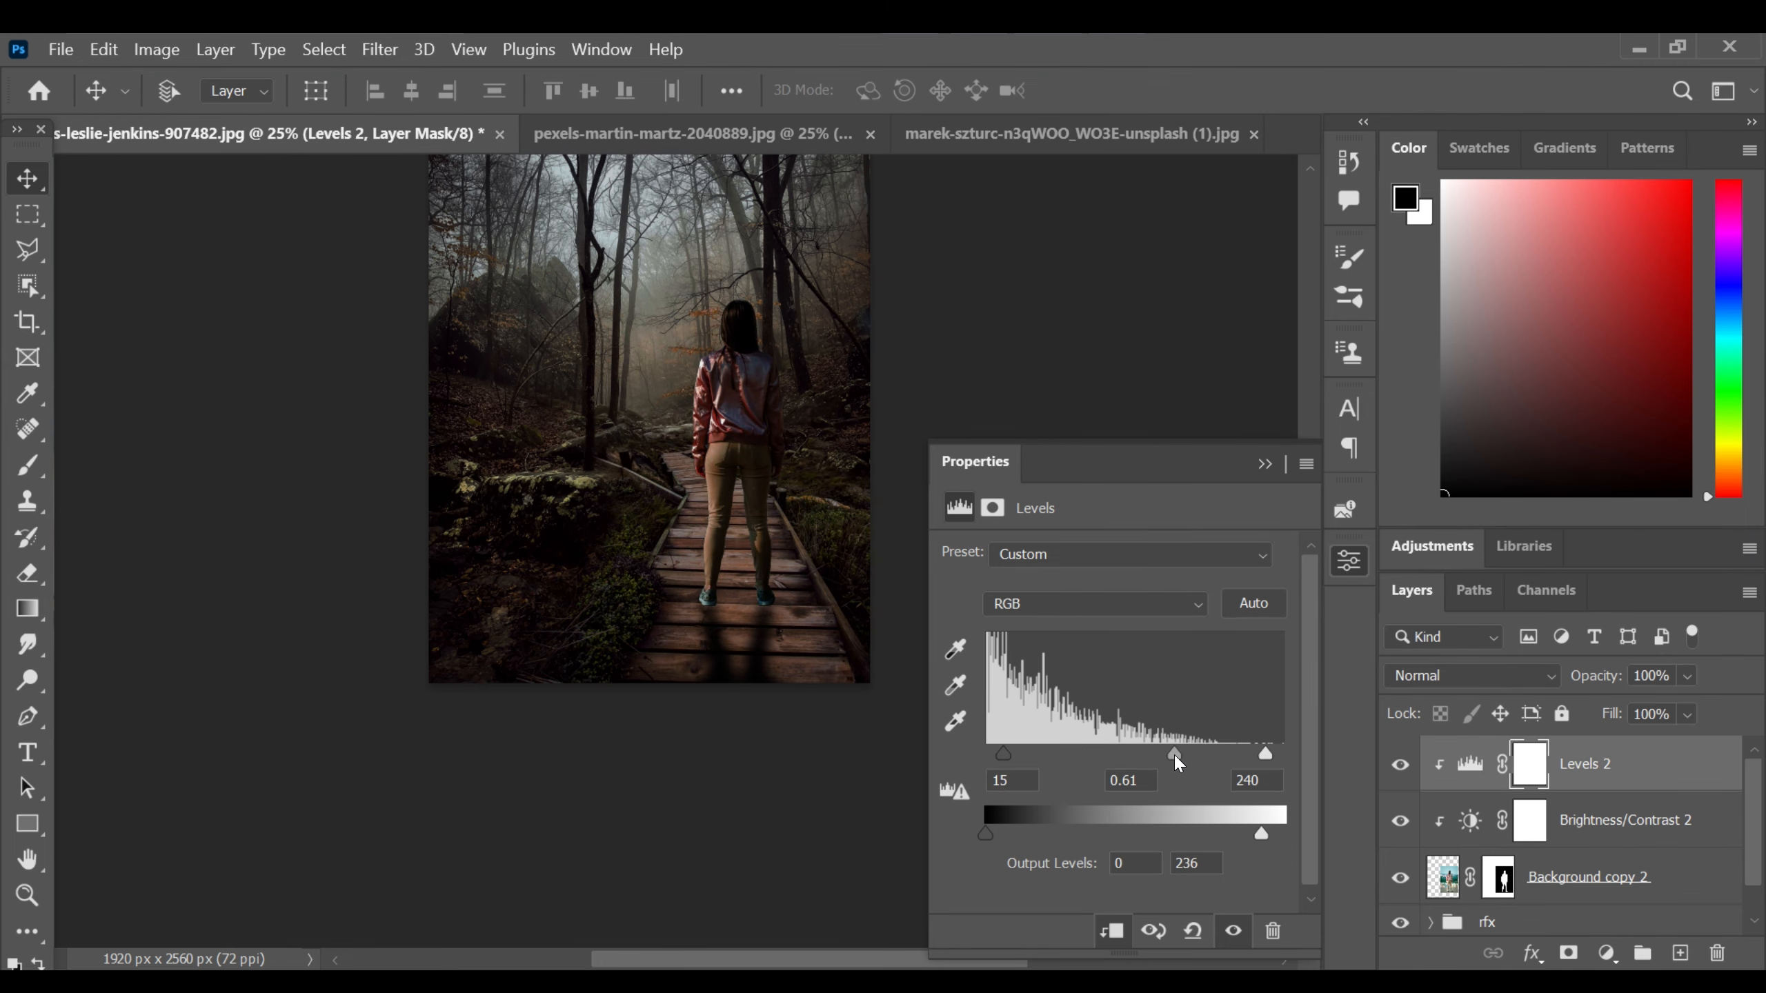
drag(1173, 755, 1155, 755)
click(1263, 465)
- Add a Color Balance adjustment clipped to the woman with midtones at +10 red and +3 green
click(1598, 959)
click(1589, 707)
drag(1076, 657, 1092, 623)
key(ctrl+alt+g)
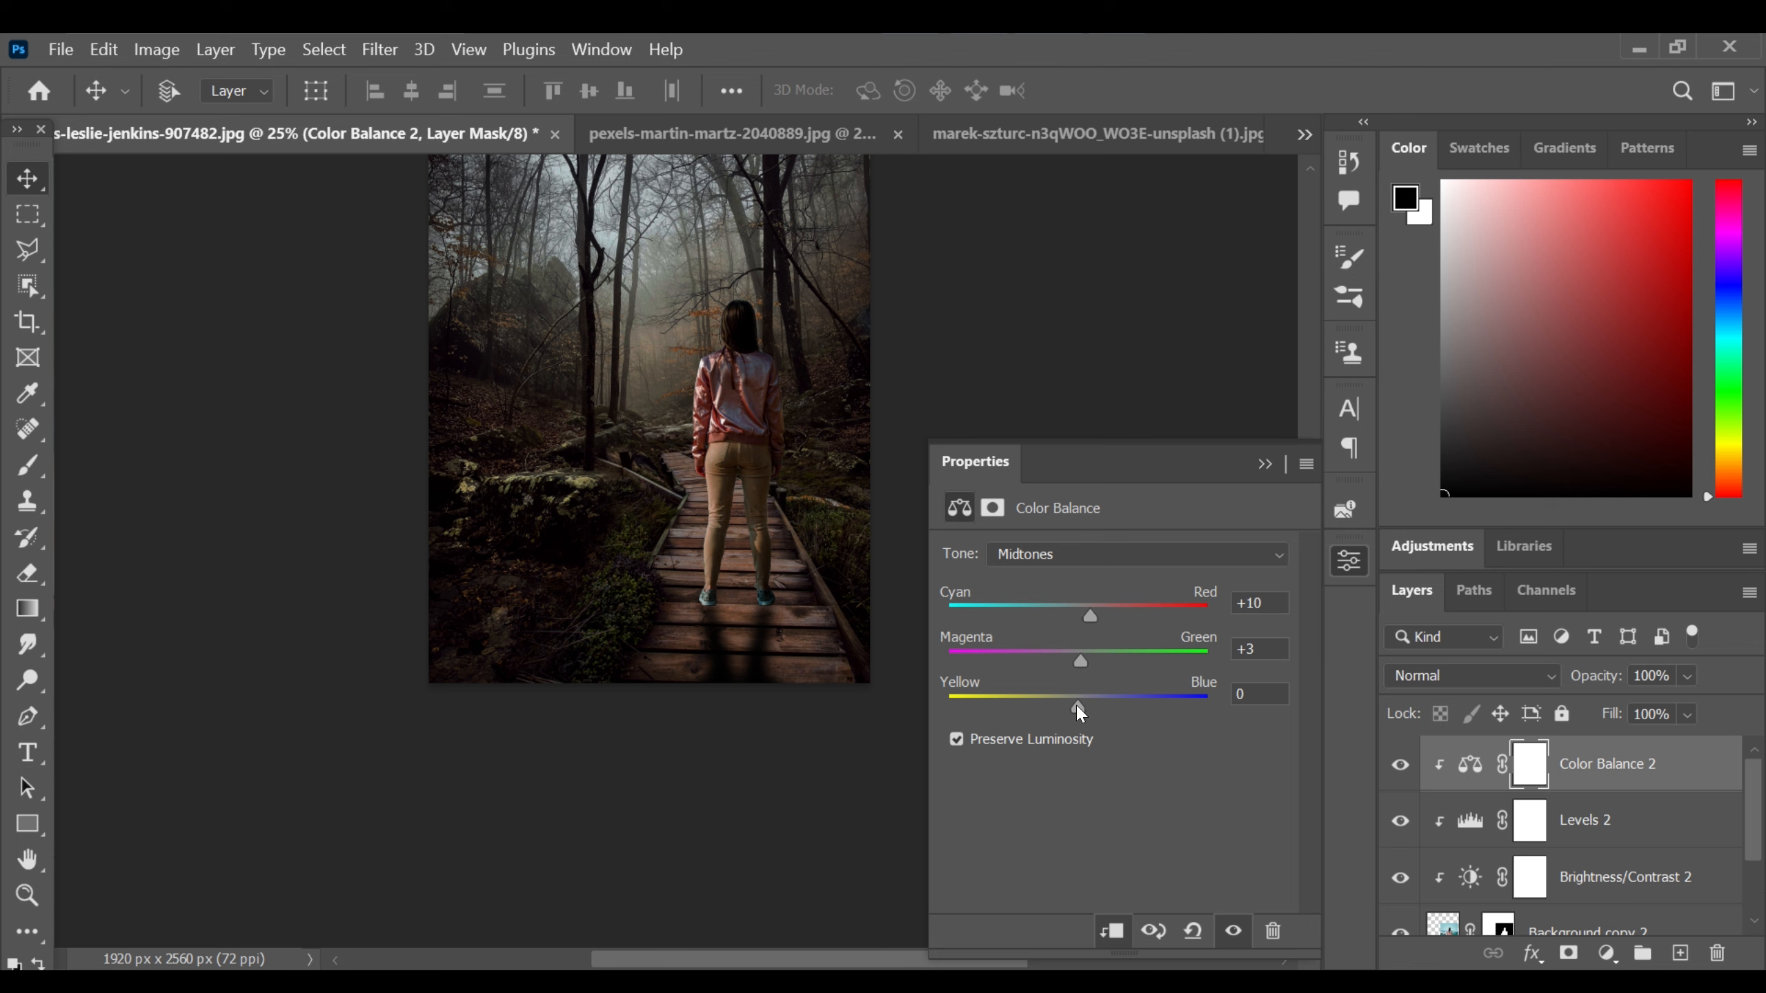
- Adjust the shadow tones in the woman's Color Balance layer
click(1093, 553)
click(1089, 579)
drag(1077, 615, 1085, 709)
click(1085, 554)
click(1060, 611)
click(1264, 464)
key(ctrl+plus)
key(ctrl+plus)
key(ctrl+minus)
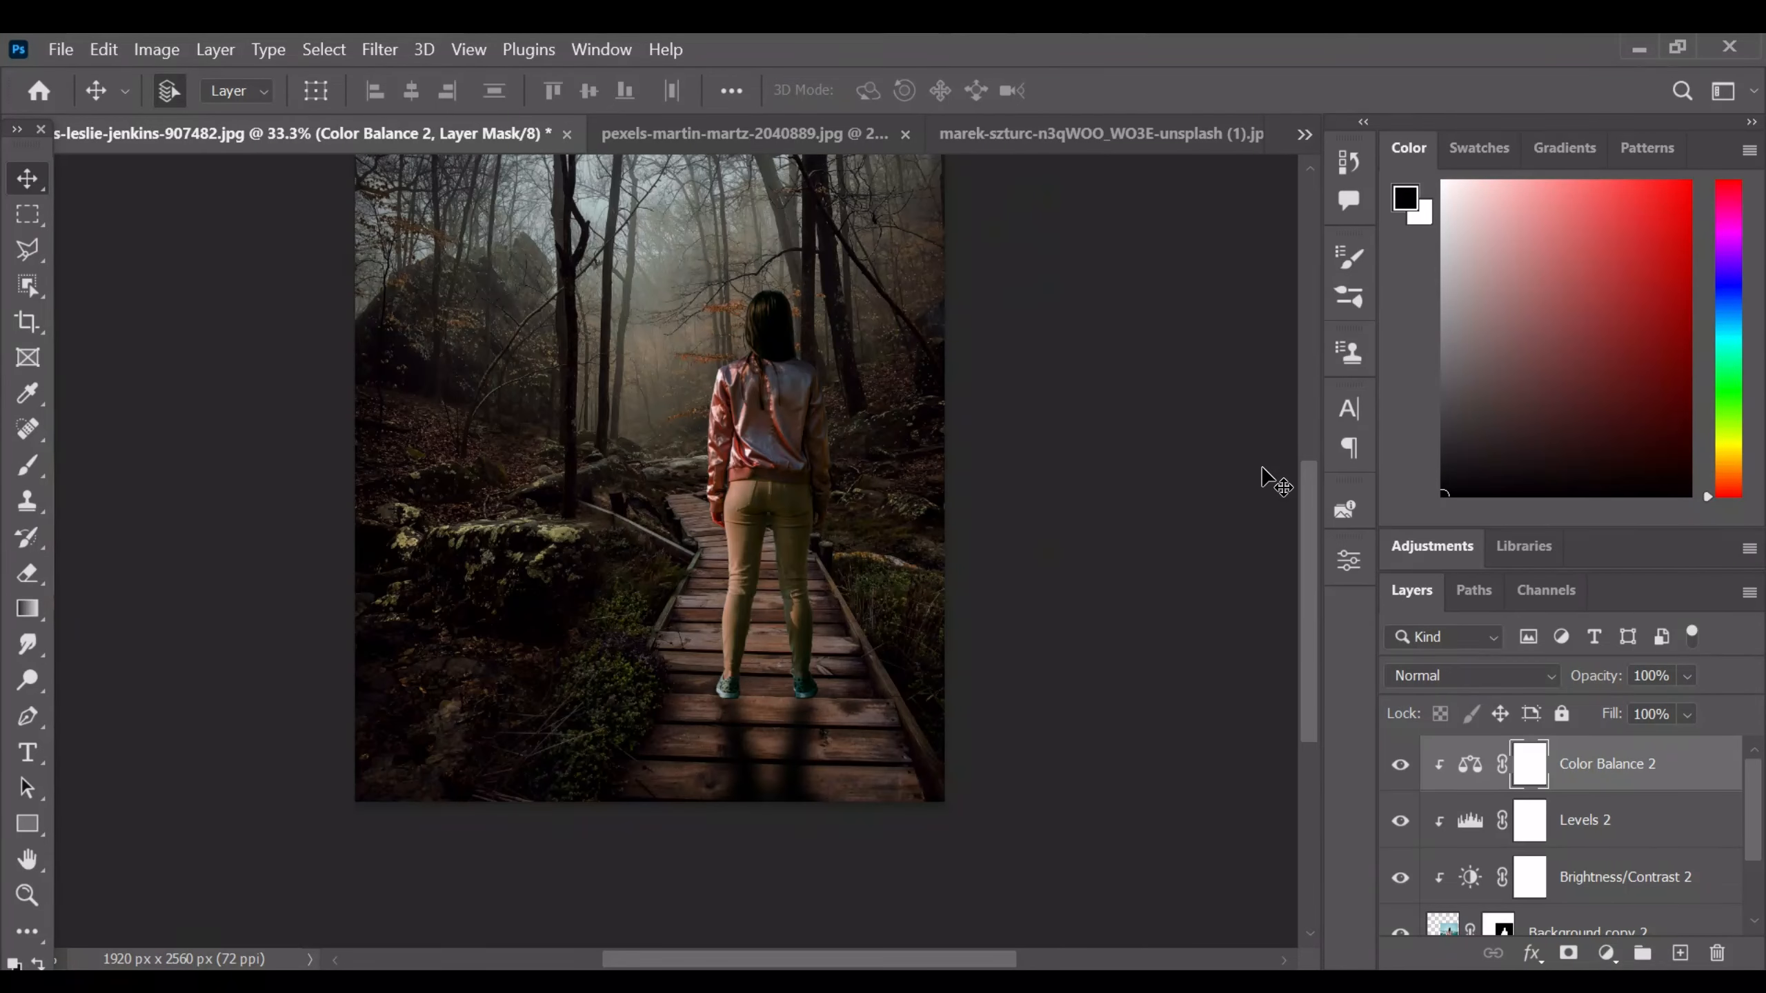
- Add another Levels adjustment clipped to the woman and set its white output to 122
click(1605, 953)
click(1577, 570)
drag(1131, 745, 1147, 749)
key(ctrl+z)
click(1112, 931)
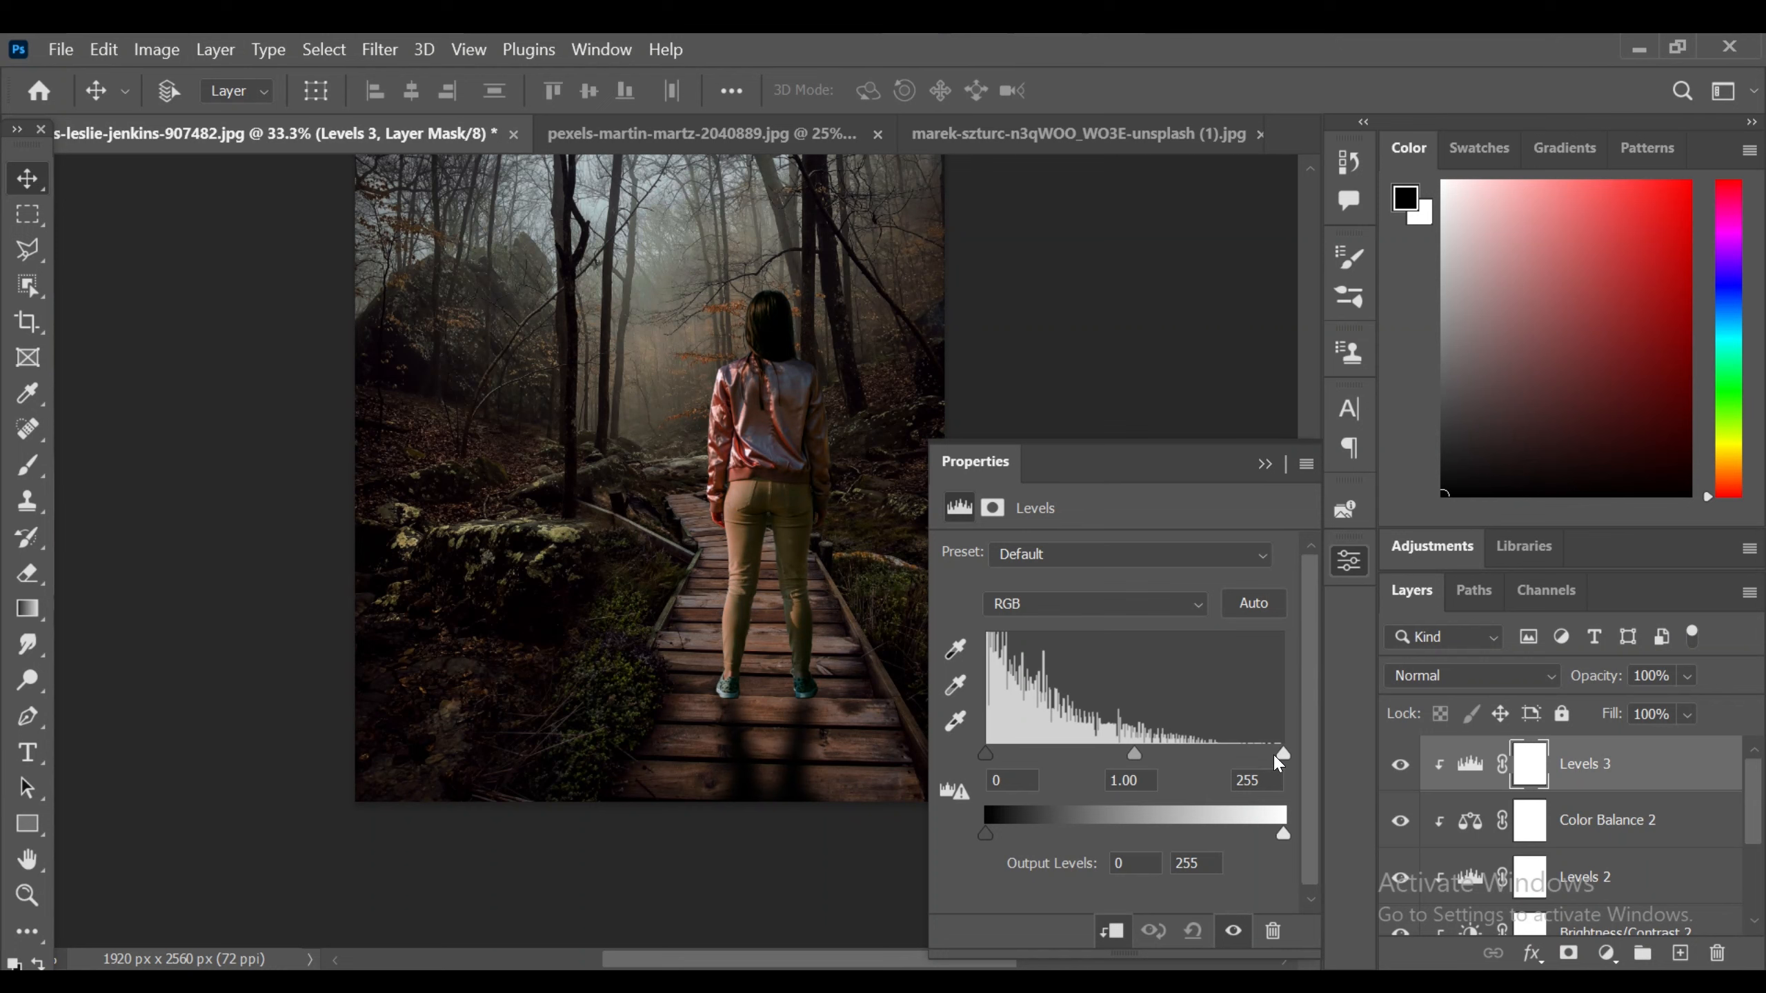
drag(1263, 830, 1126, 832)
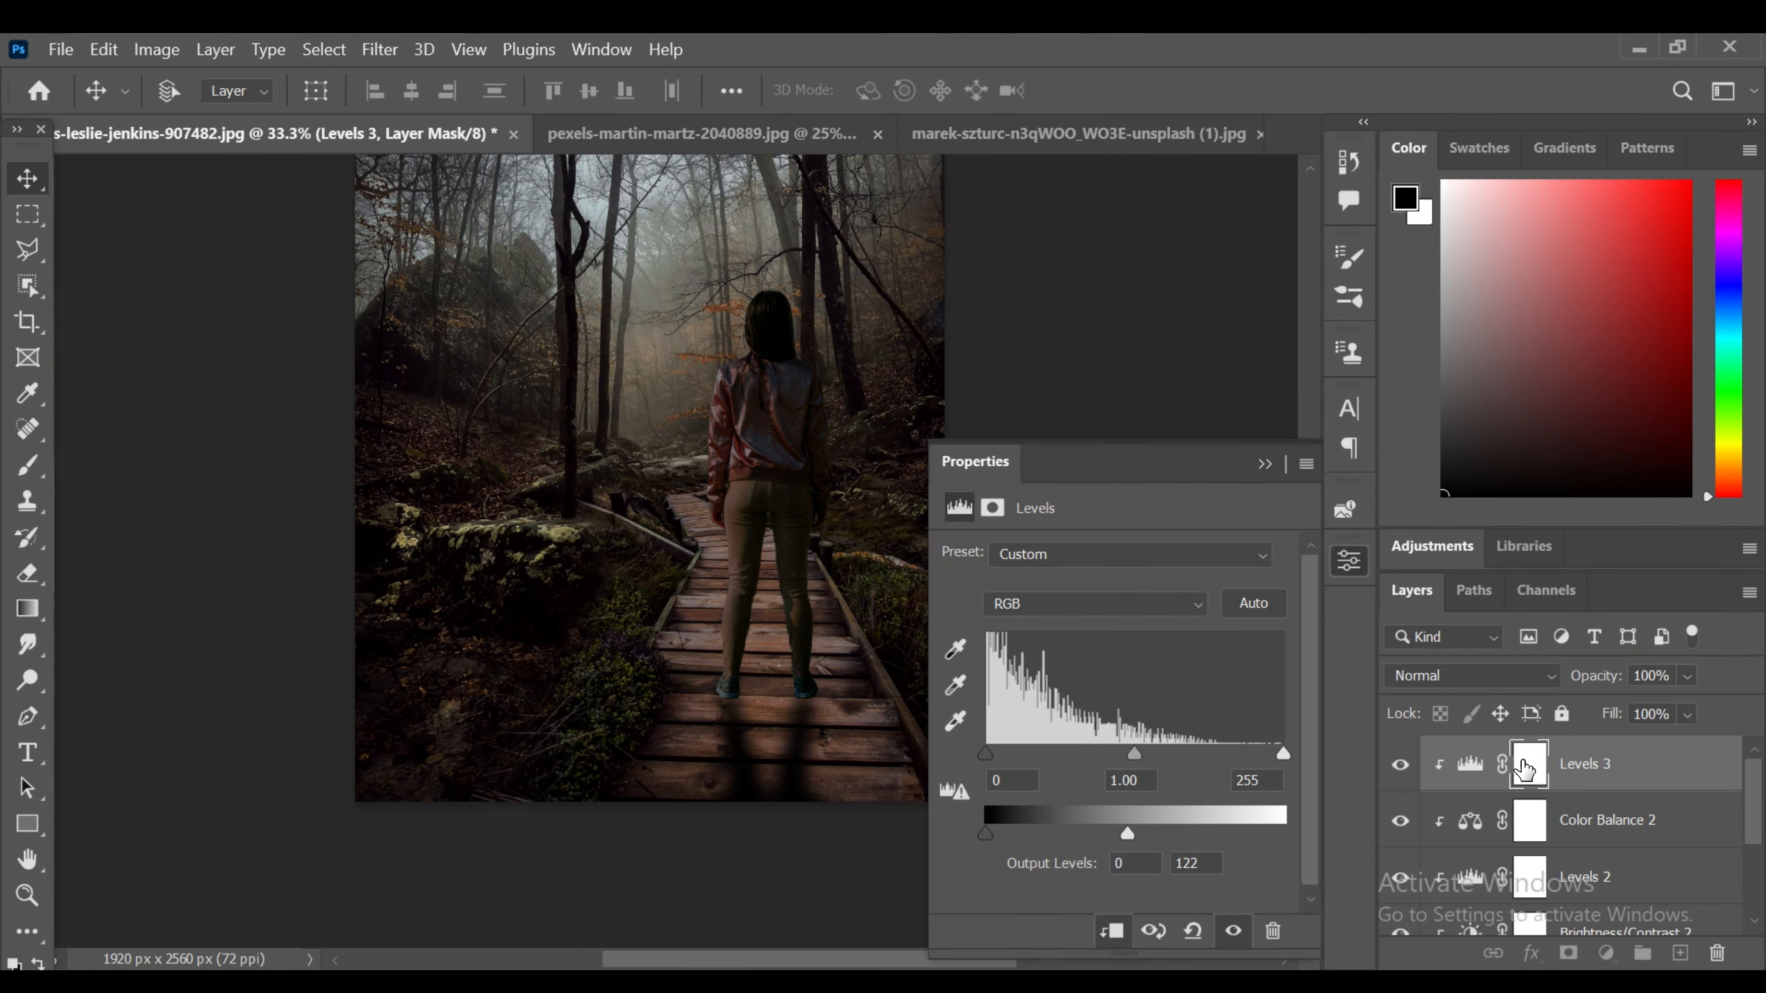
- Invert the Levels 3 layer mask to black
click(1519, 765)
key(ctrl+minus)
key(ctrl+i)
click(1264, 464)
- Set up the Brush tool at 45 px with white as the foreground color
click(28, 466)
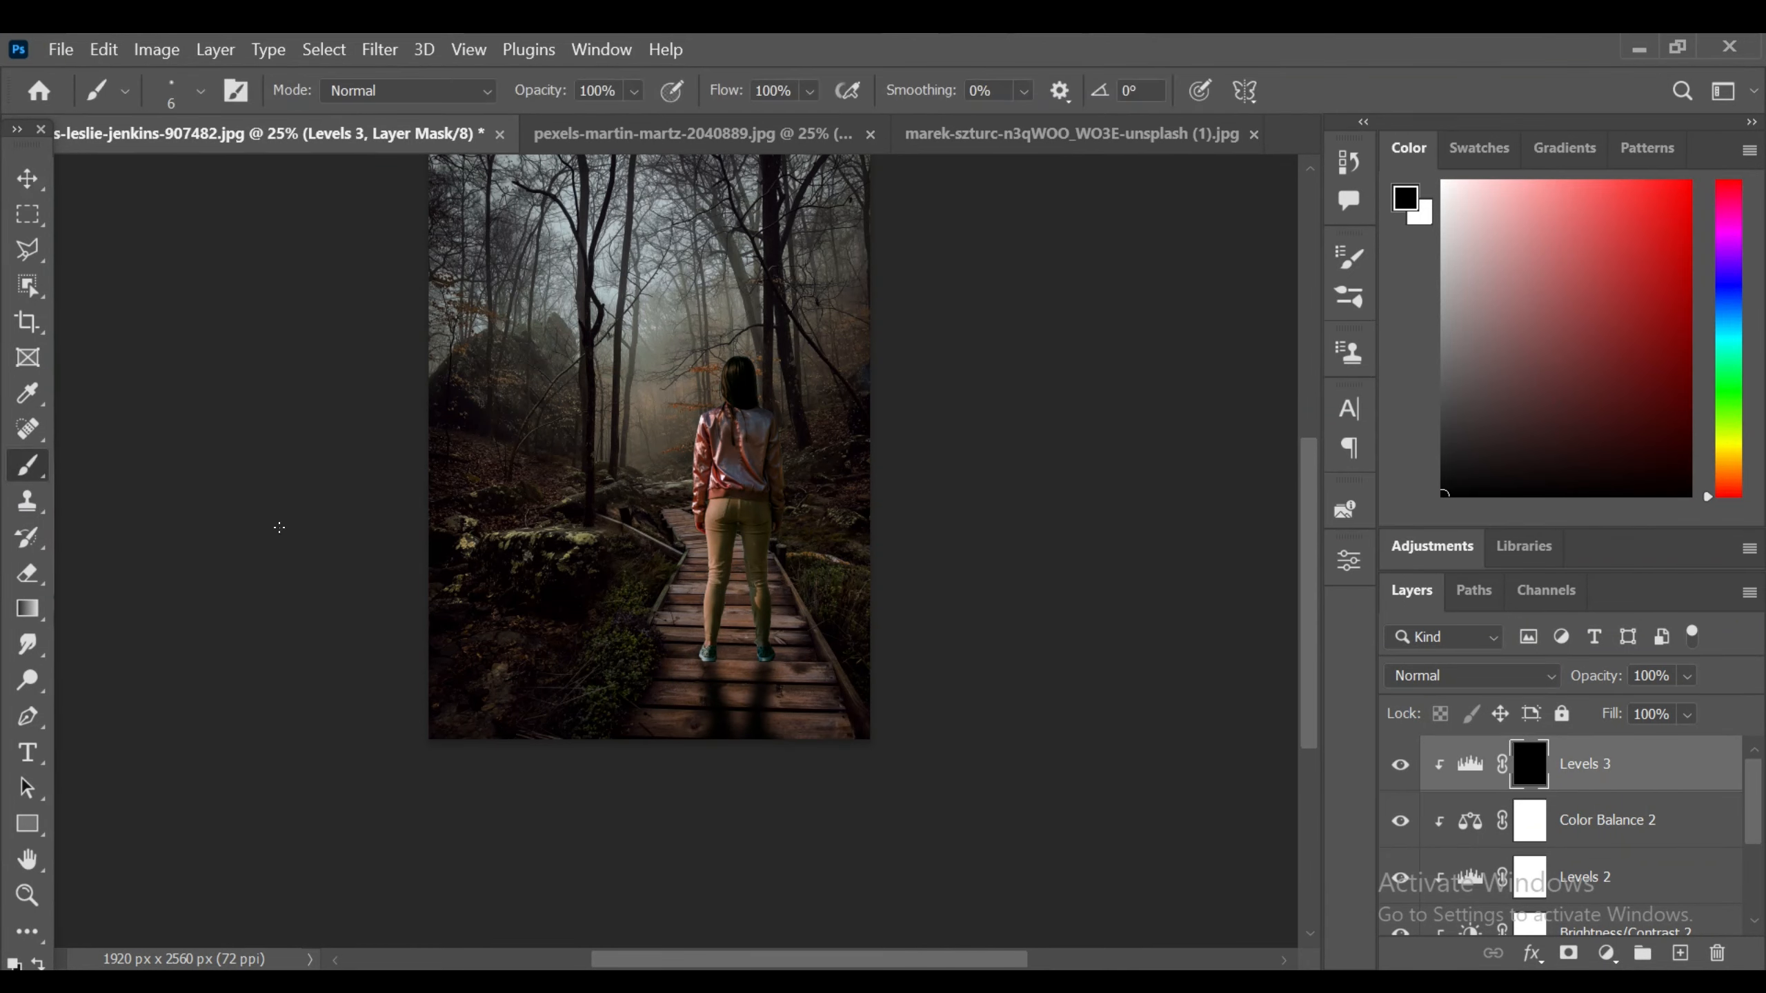
key(ctrl+plus)
key(ctrl+plus)
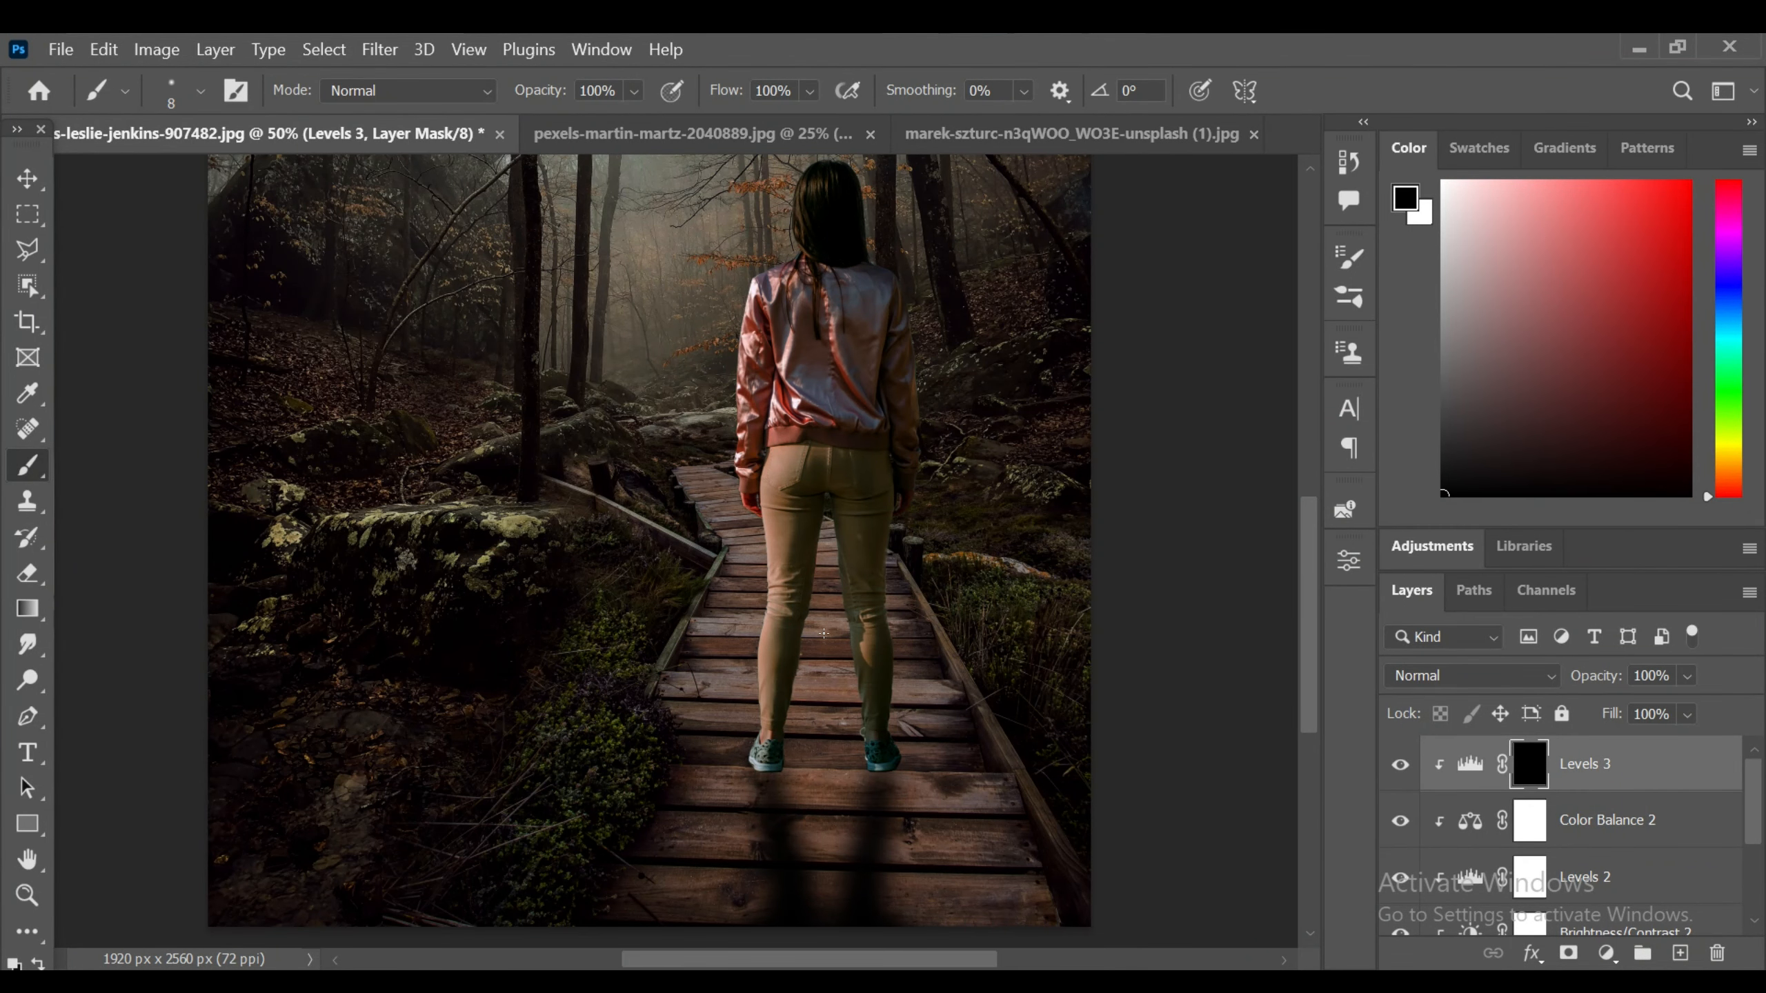
key(bracketright)
key(bracketright)
key(bracketright)
key(x)
mouse_move(771, 650)
mouse_down()
mouse_move(778, 757)
mouse_move(767, 629)
mouse_move(807, 536)
mouse_move(746, 781)
mouse_move(790, 439)
mouse_move(764, 510)
mouse_move(844, 466)
mouse_move(749, 678)
mouse_move(863, 685)
mouse_move(885, 610)
mouse_move(907, 727)
mouse_move(869, 748)
mouse_up()
key(ctrl+z)
key(ctrl+z)
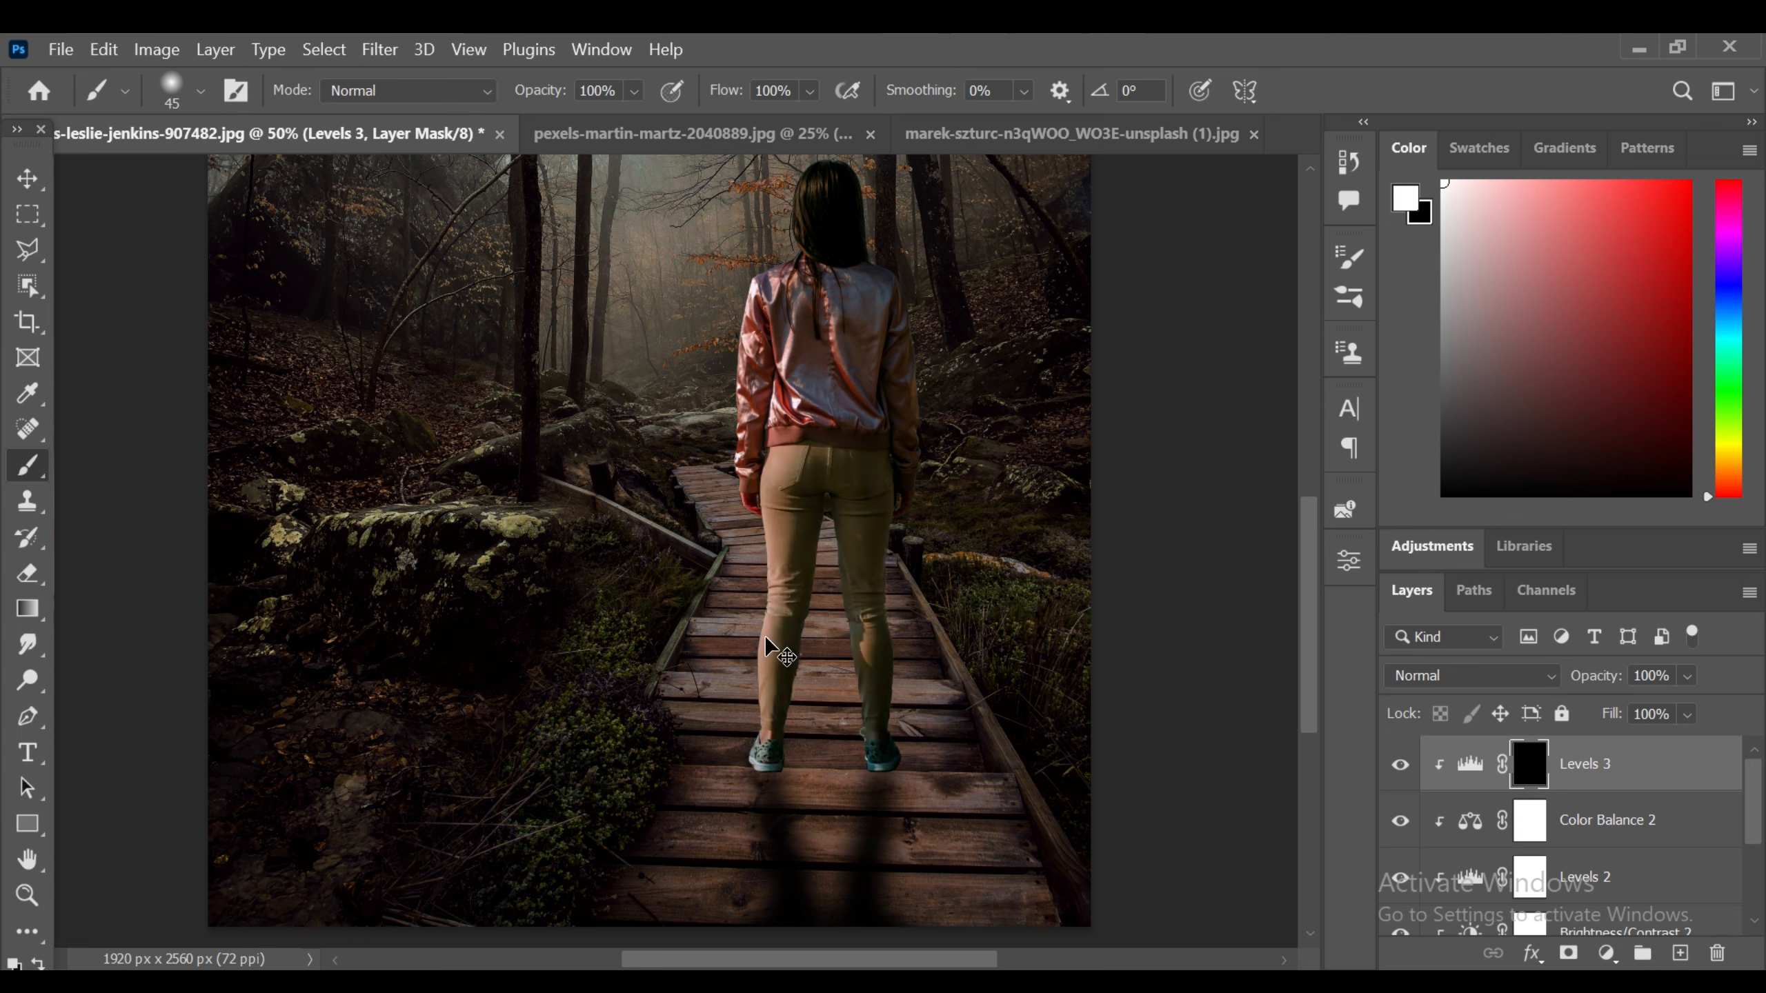
- Set the brush flow to 15% and paint white on the Levels 3 mask over the woman's trousers
drag(787, 91, 687, 70)
text(15)
mouse_move(804, 626)
mouse_down()
mouse_move(765, 723)
mouse_move(779, 445)
mouse_move(779, 668)
mouse_move(747, 376)
mouse_move(792, 307)
mouse_move(765, 739)
mouse_up()
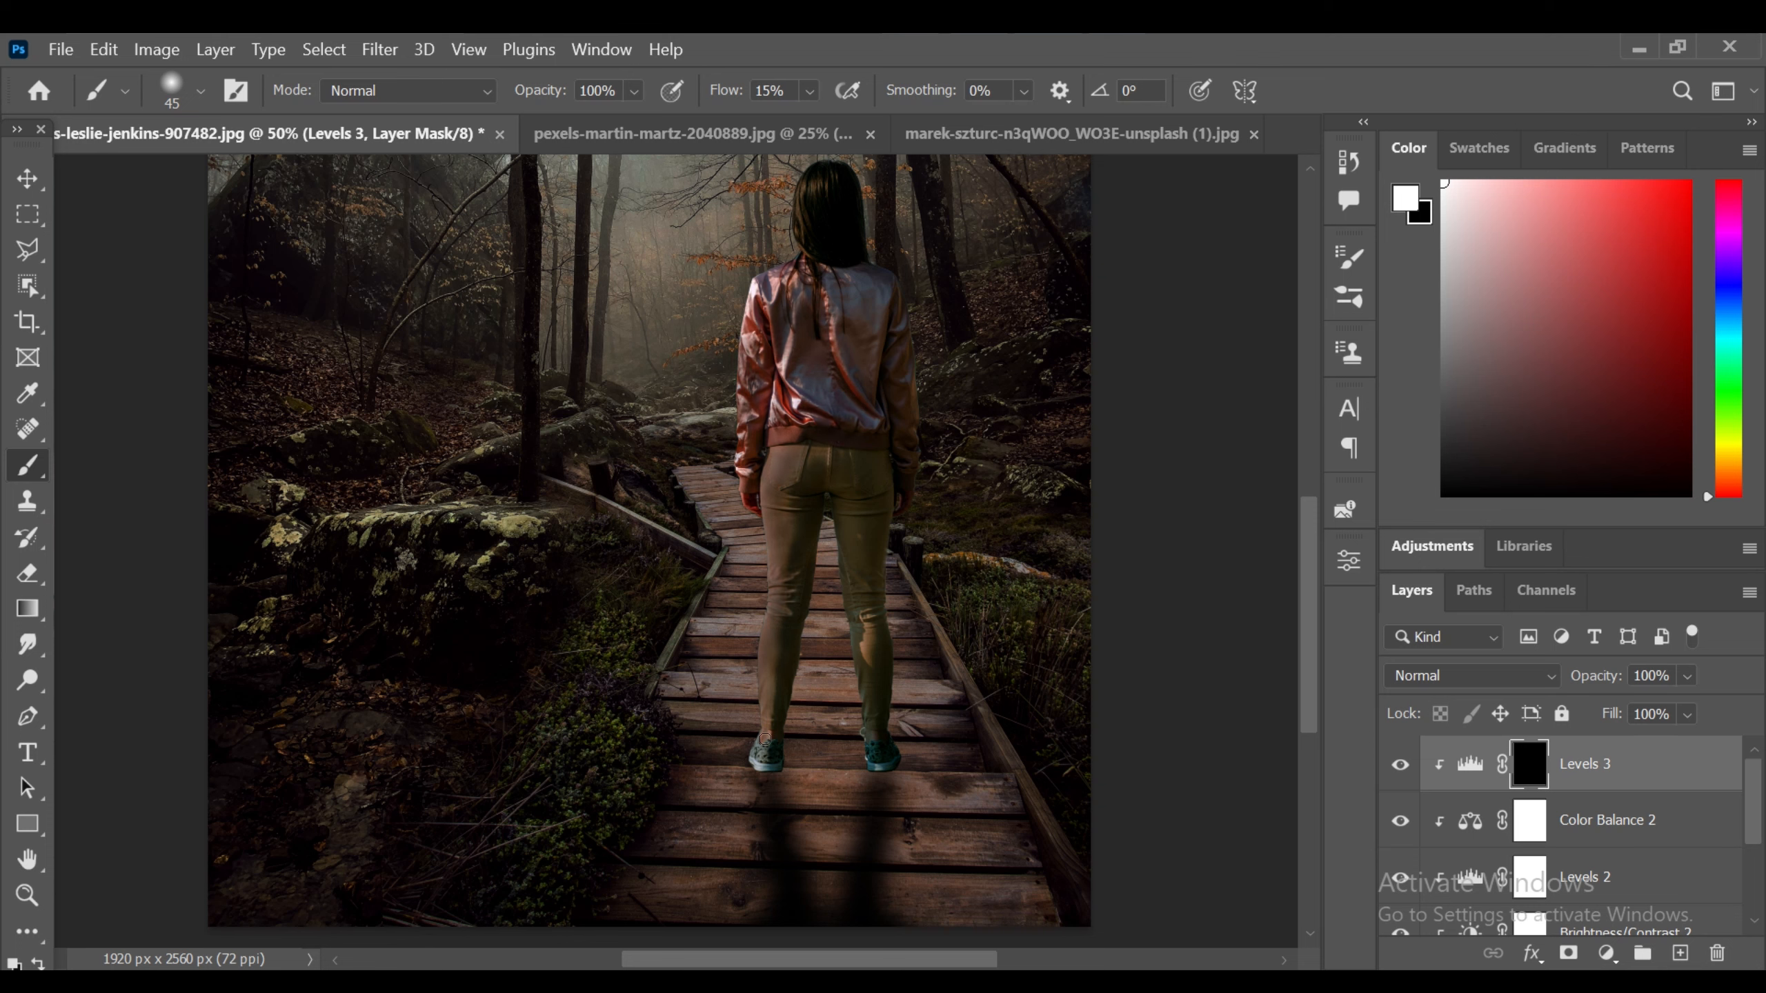
- Enlarge the brush to 80 px and paint the Levels 3 mask from the right leg up over the jacket
key(])
key(])
key(])
key(])
mouse_move(868, 645)
mouse_down()
mouse_move(876, 733)
mouse_move(863, 335)
mouse_move(756, 360)
mouse_move(760, 281)
mouse_up()
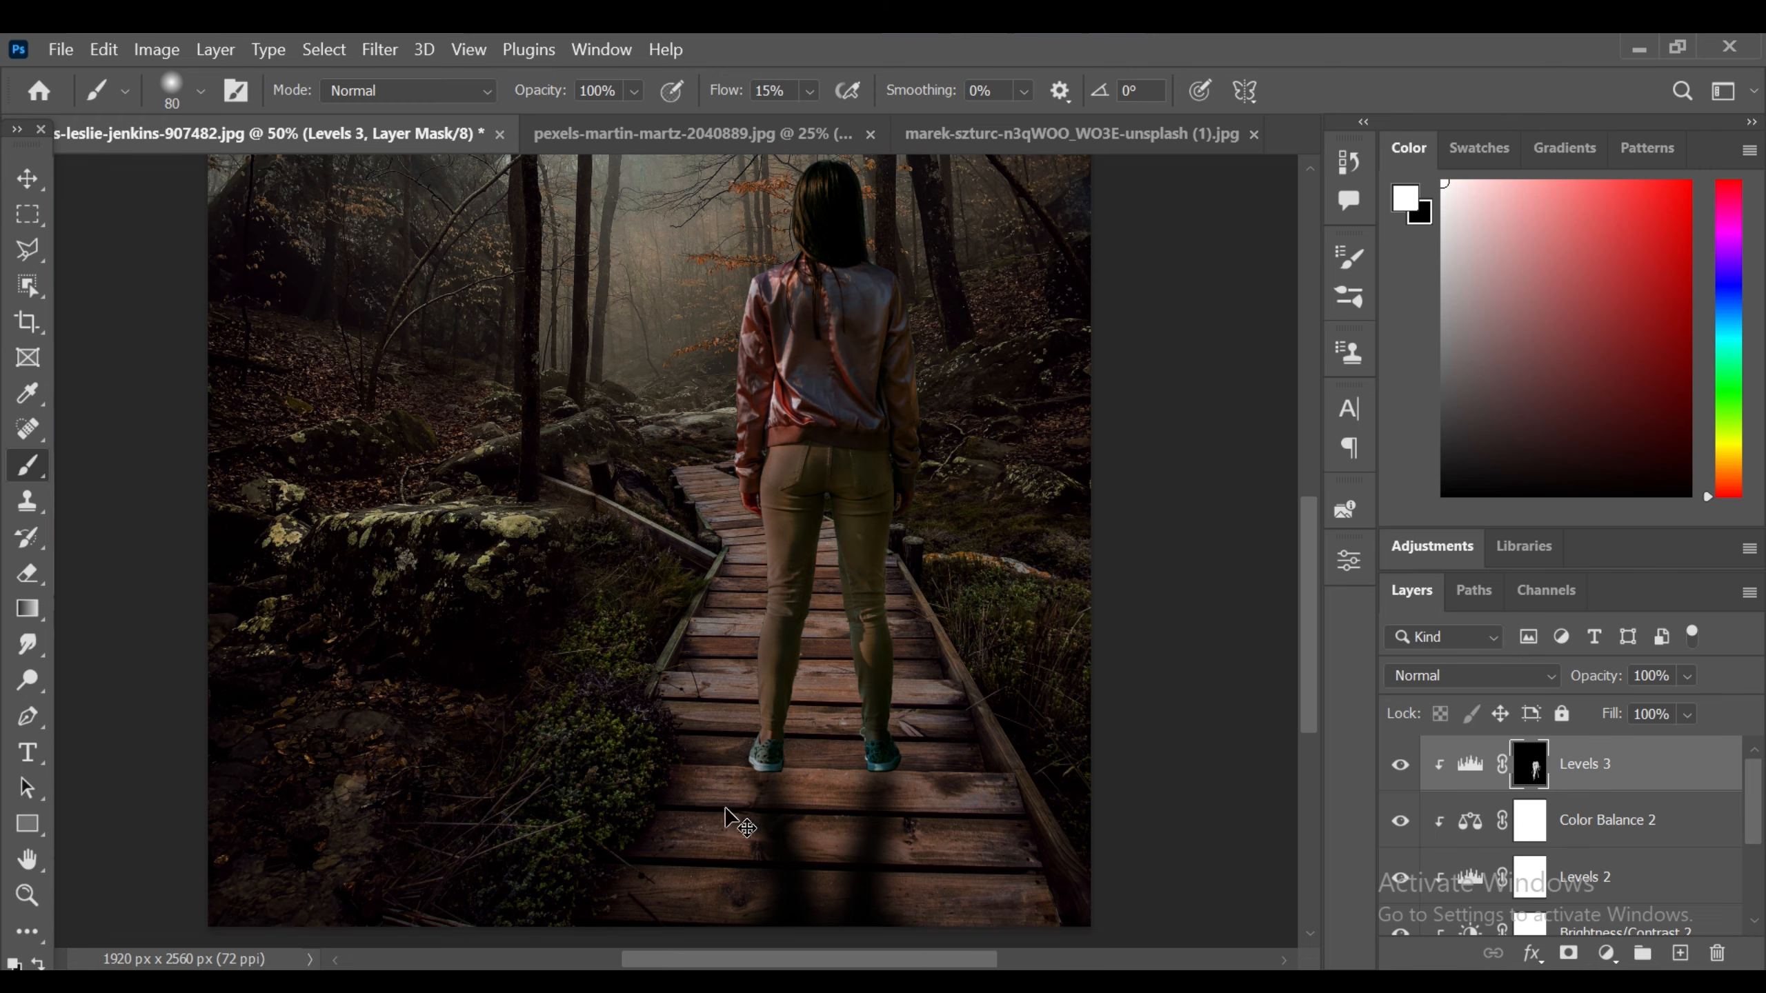
- Continue painting the Levels 3 mask along the woman's left sleeve and down both legs to darken them
key(ctrl+minus)
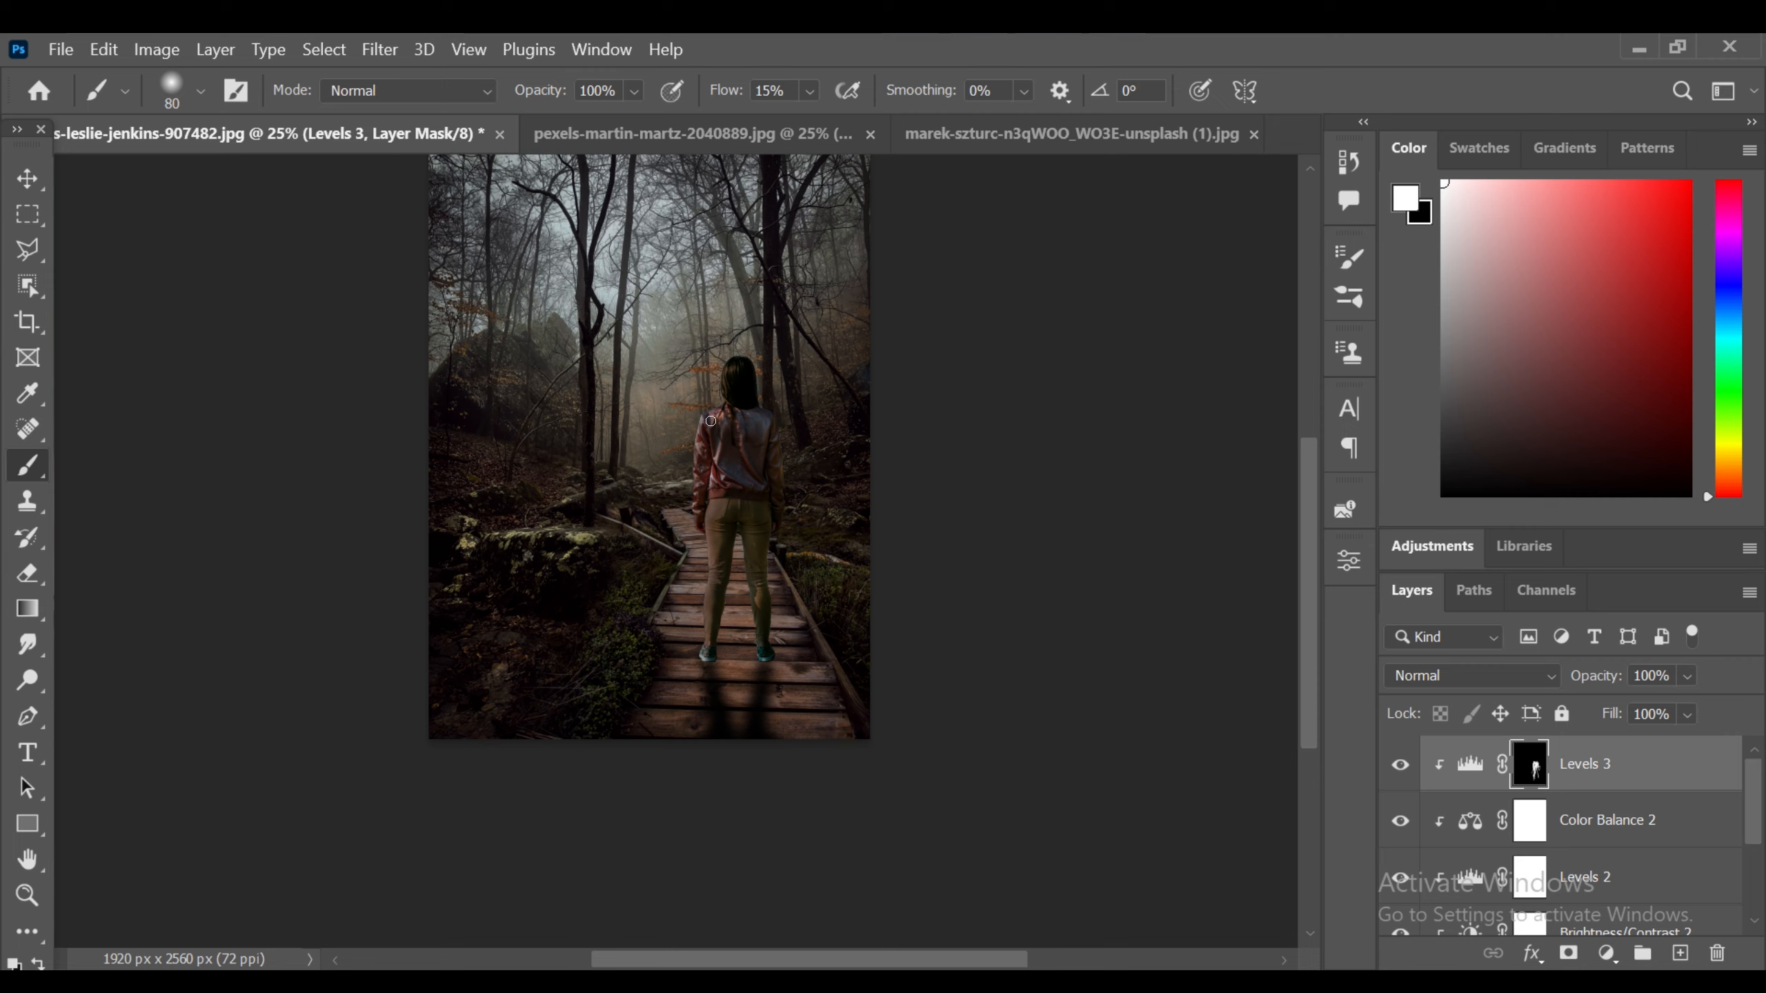
key(ctrl+plus)
key(ctrl+plus)
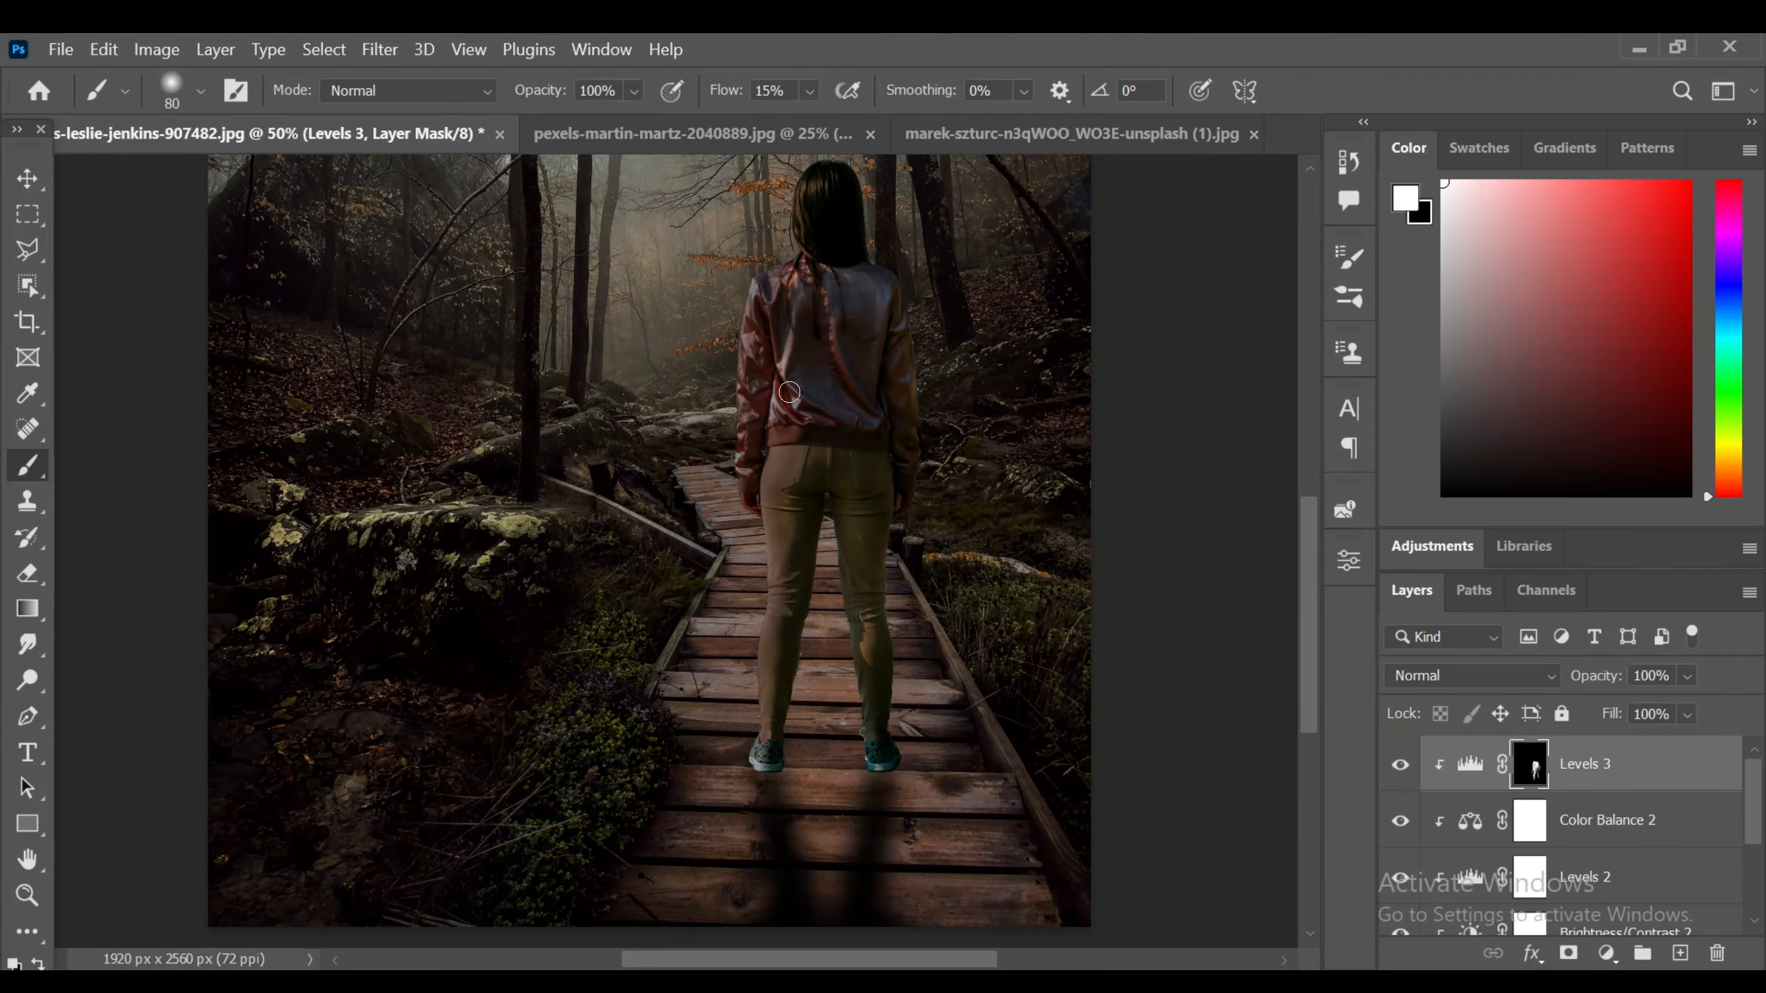
drag(745, 478, 767, 787)
key(ctrl+plus)
key(ctrl+minus)
key(ctrl+minus)
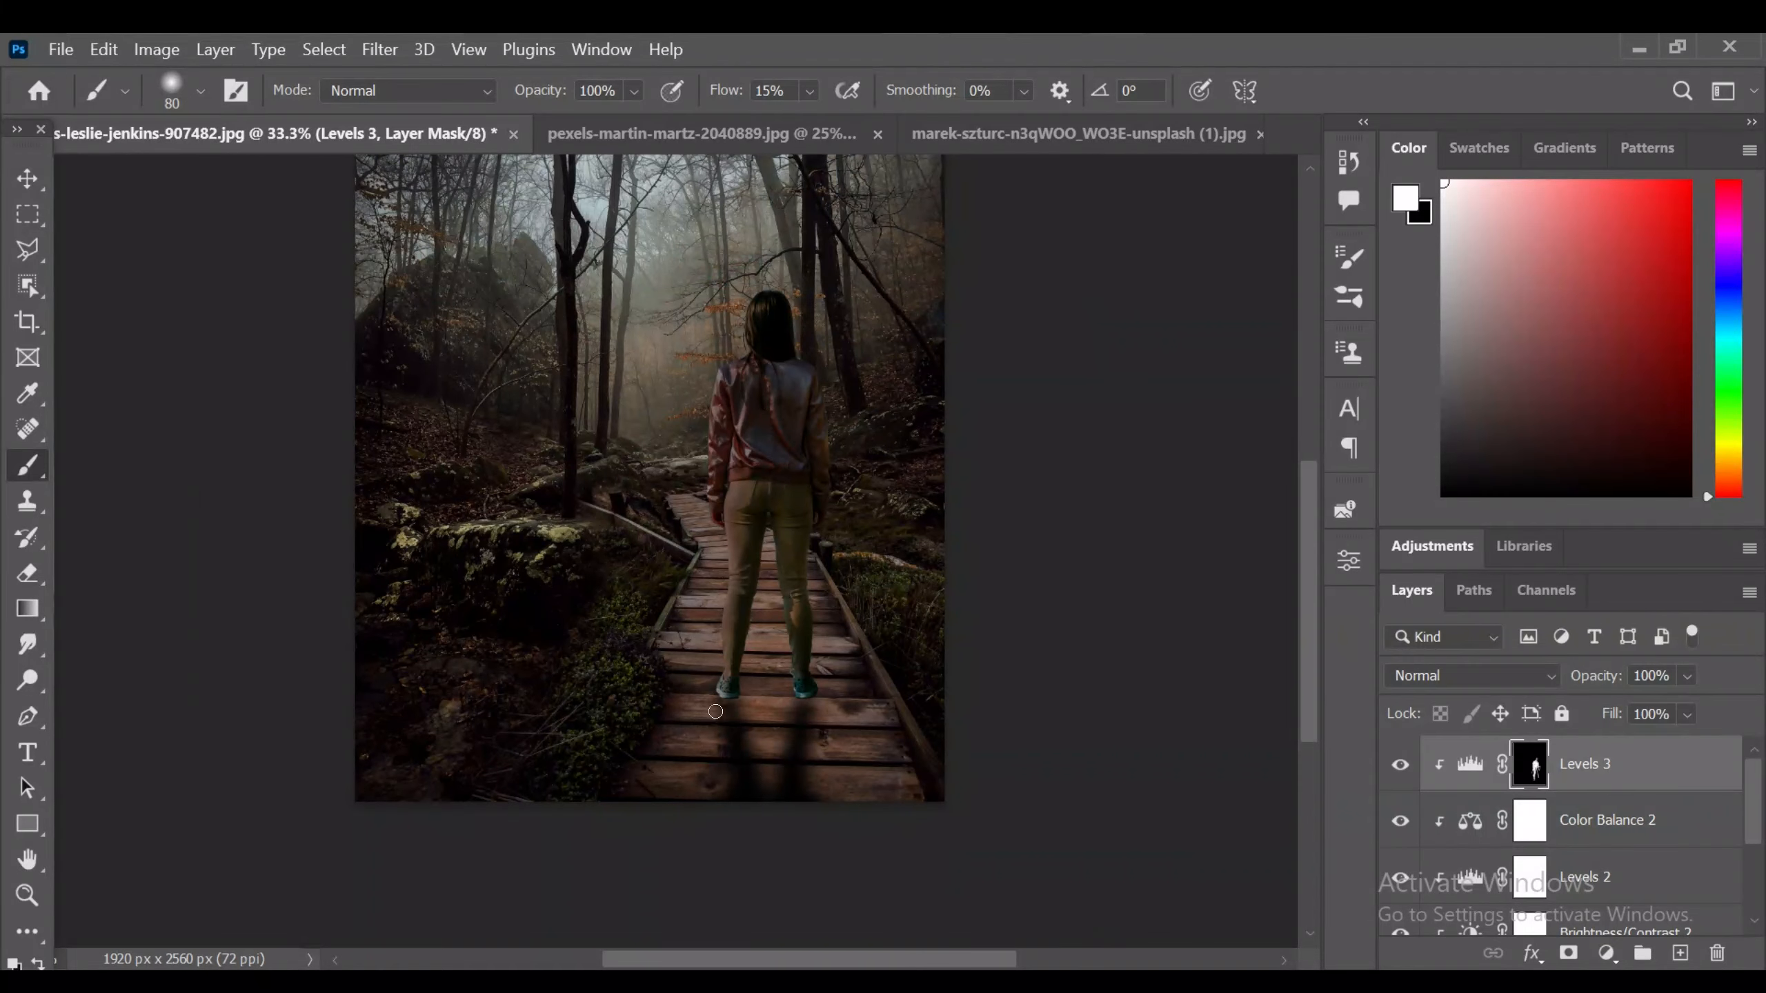
drag(797, 599, 803, 671)
- Add a brightening Levels adjustment clipped to the woman with a white input of 188
click(1606, 953)
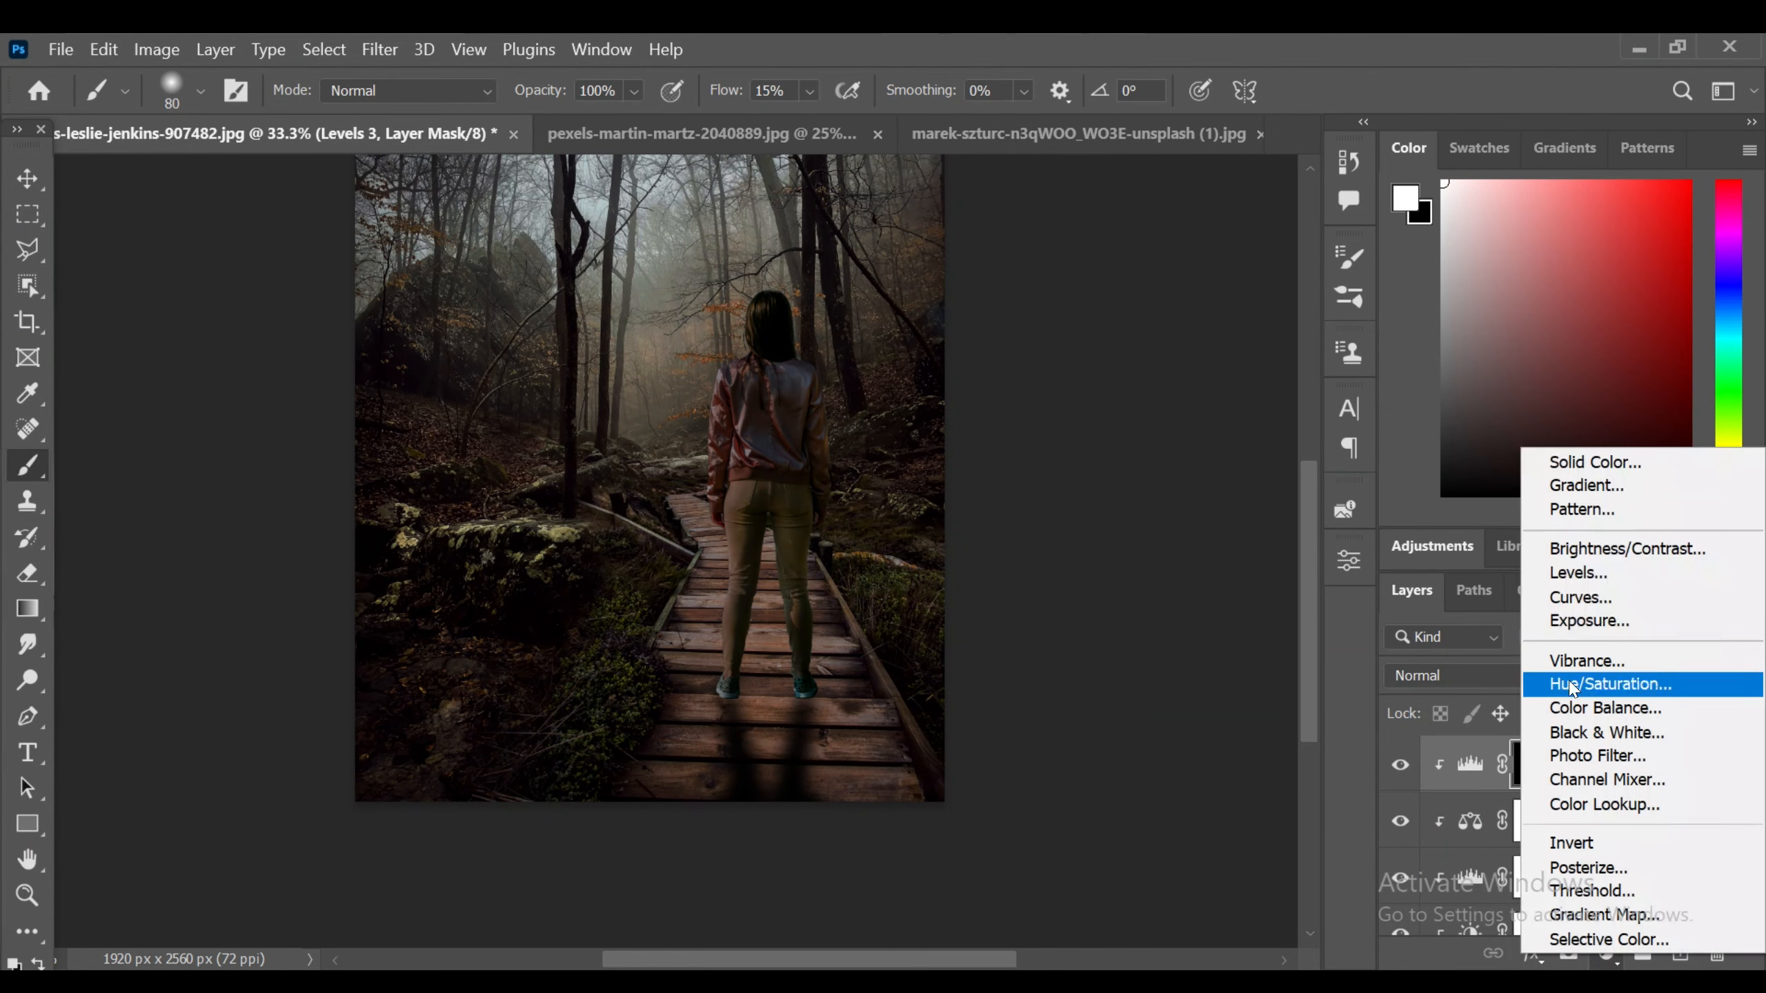
click(1592, 576)
drag(985, 754, 985, 753)
drag(1283, 755, 1207, 750)
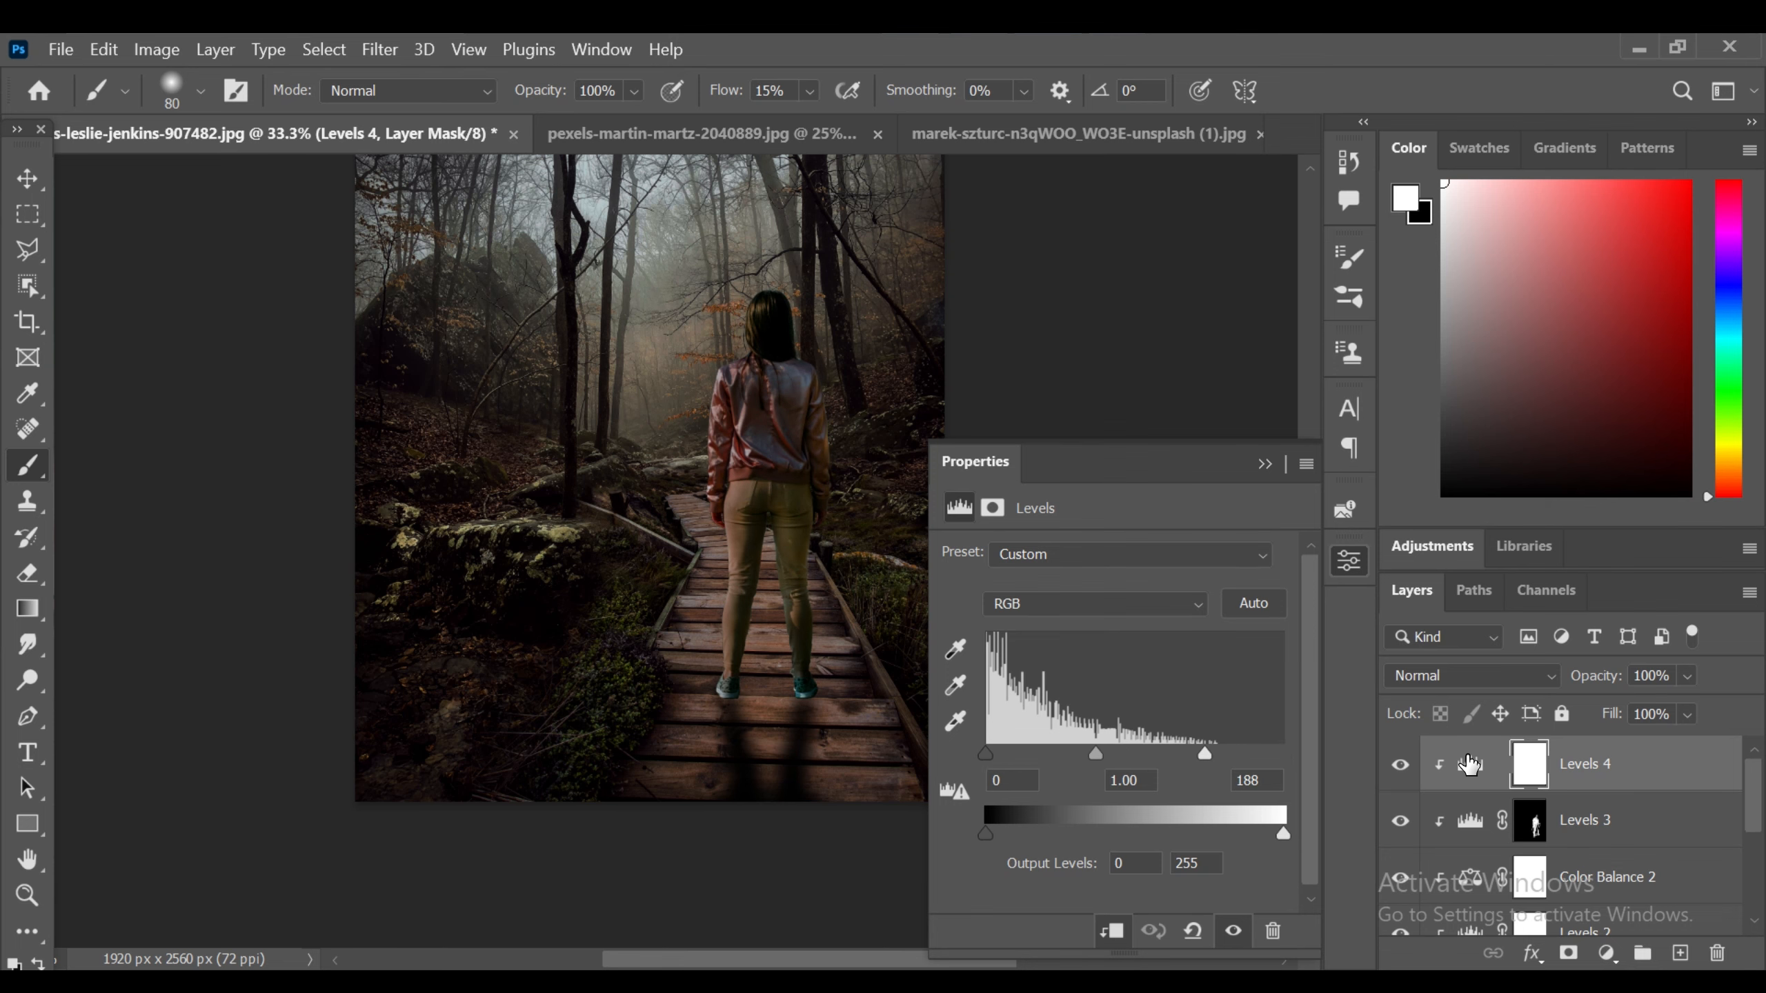
- Invert the Levels 4 layer mask to black
key(ctrl+minus)
click(1526, 764)
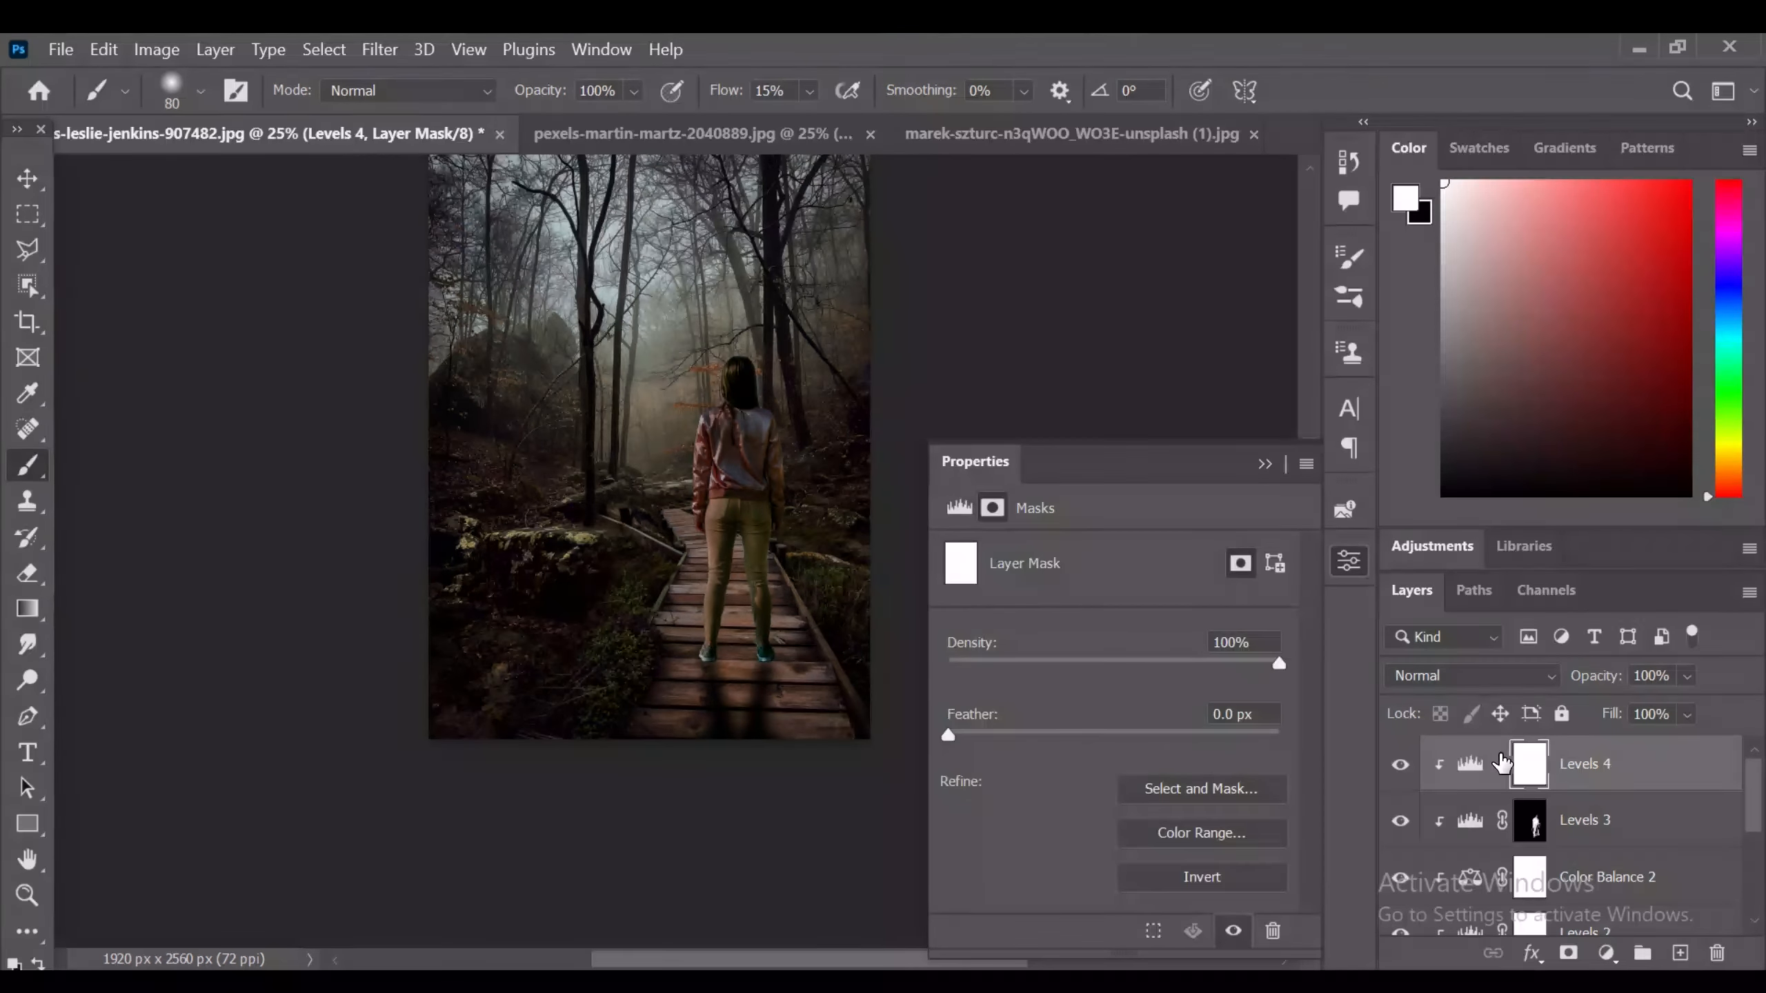
key(ctrl+i)
click(1264, 465)
- Set the brush to 100% flow and 20 px, and paint the Levels 4 mask along the edges of the woman's legs
click(809, 91)
drag(821, 126, 935, 129)
key(ctrl+plus)
key(ctrl+plus)
key(ctrl+plus)
key(bracketleft)
key(bracketleft)
key(bracketleft)
key(bracketleft)
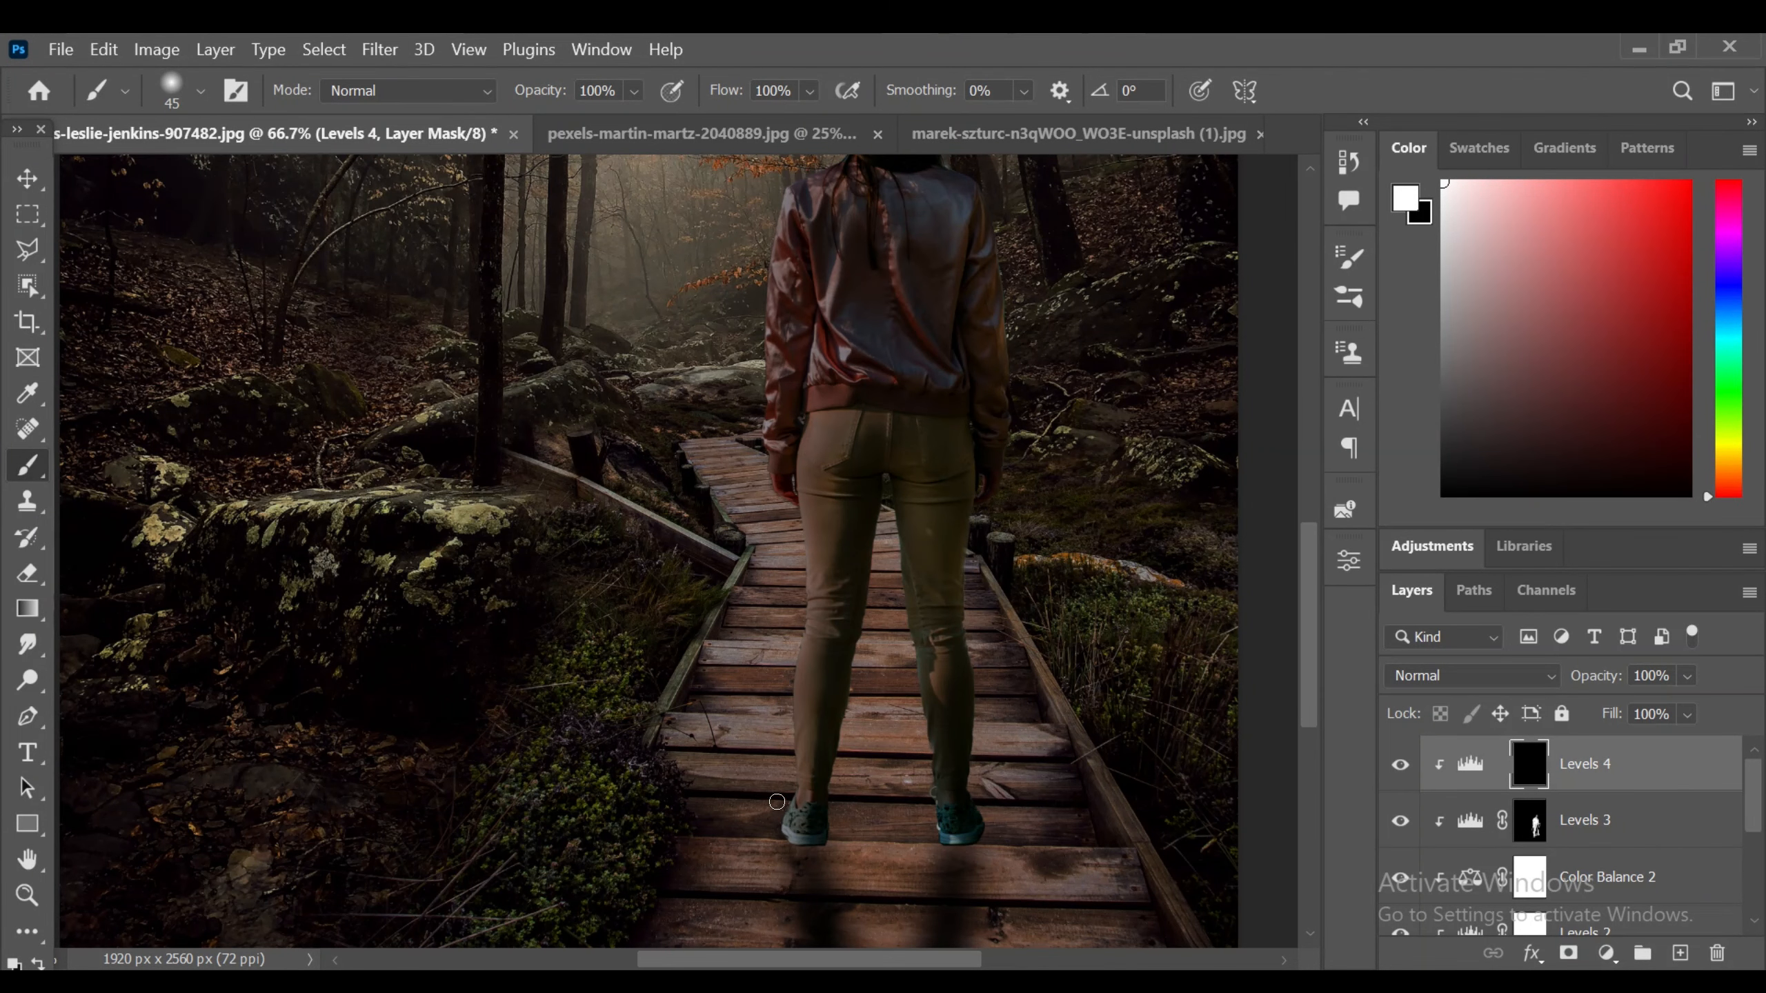
key(ctrl+plus)
key(bracketleft)
key(bracketleft)
key(bracketleft)
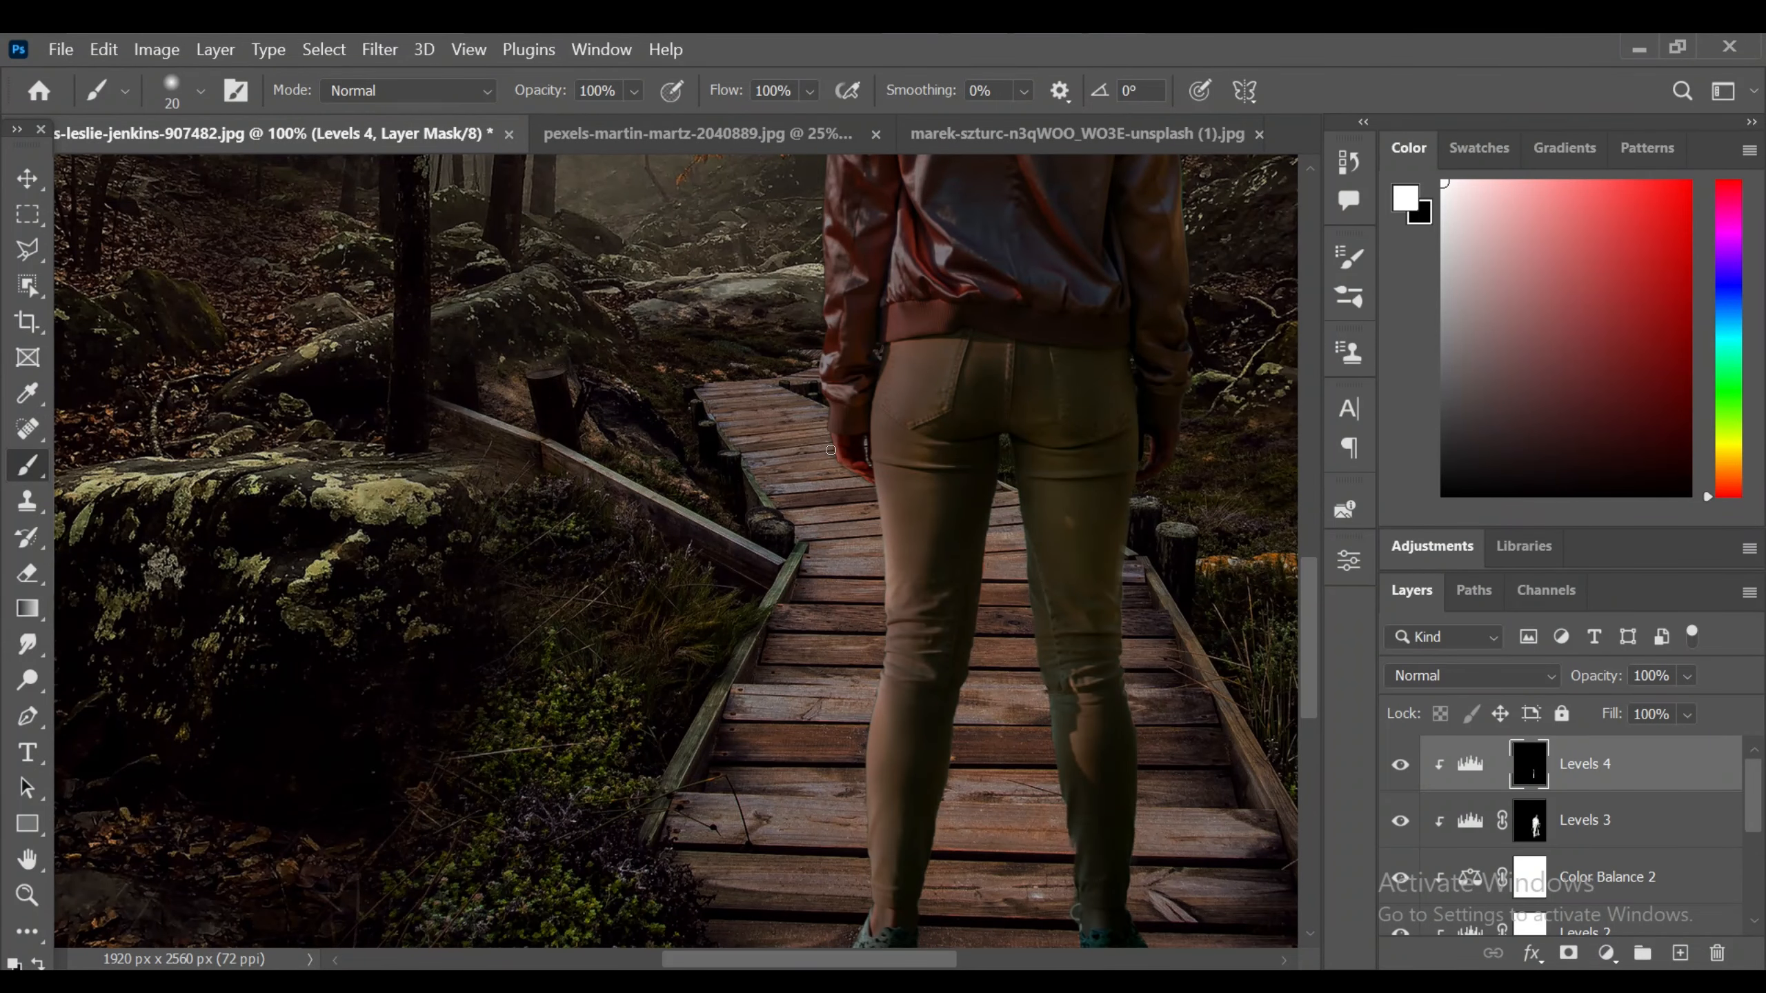
- Continue painting the Levels 4 mask up the woman's body and along the left shoulder of her jacket
key(ctrl+minus)
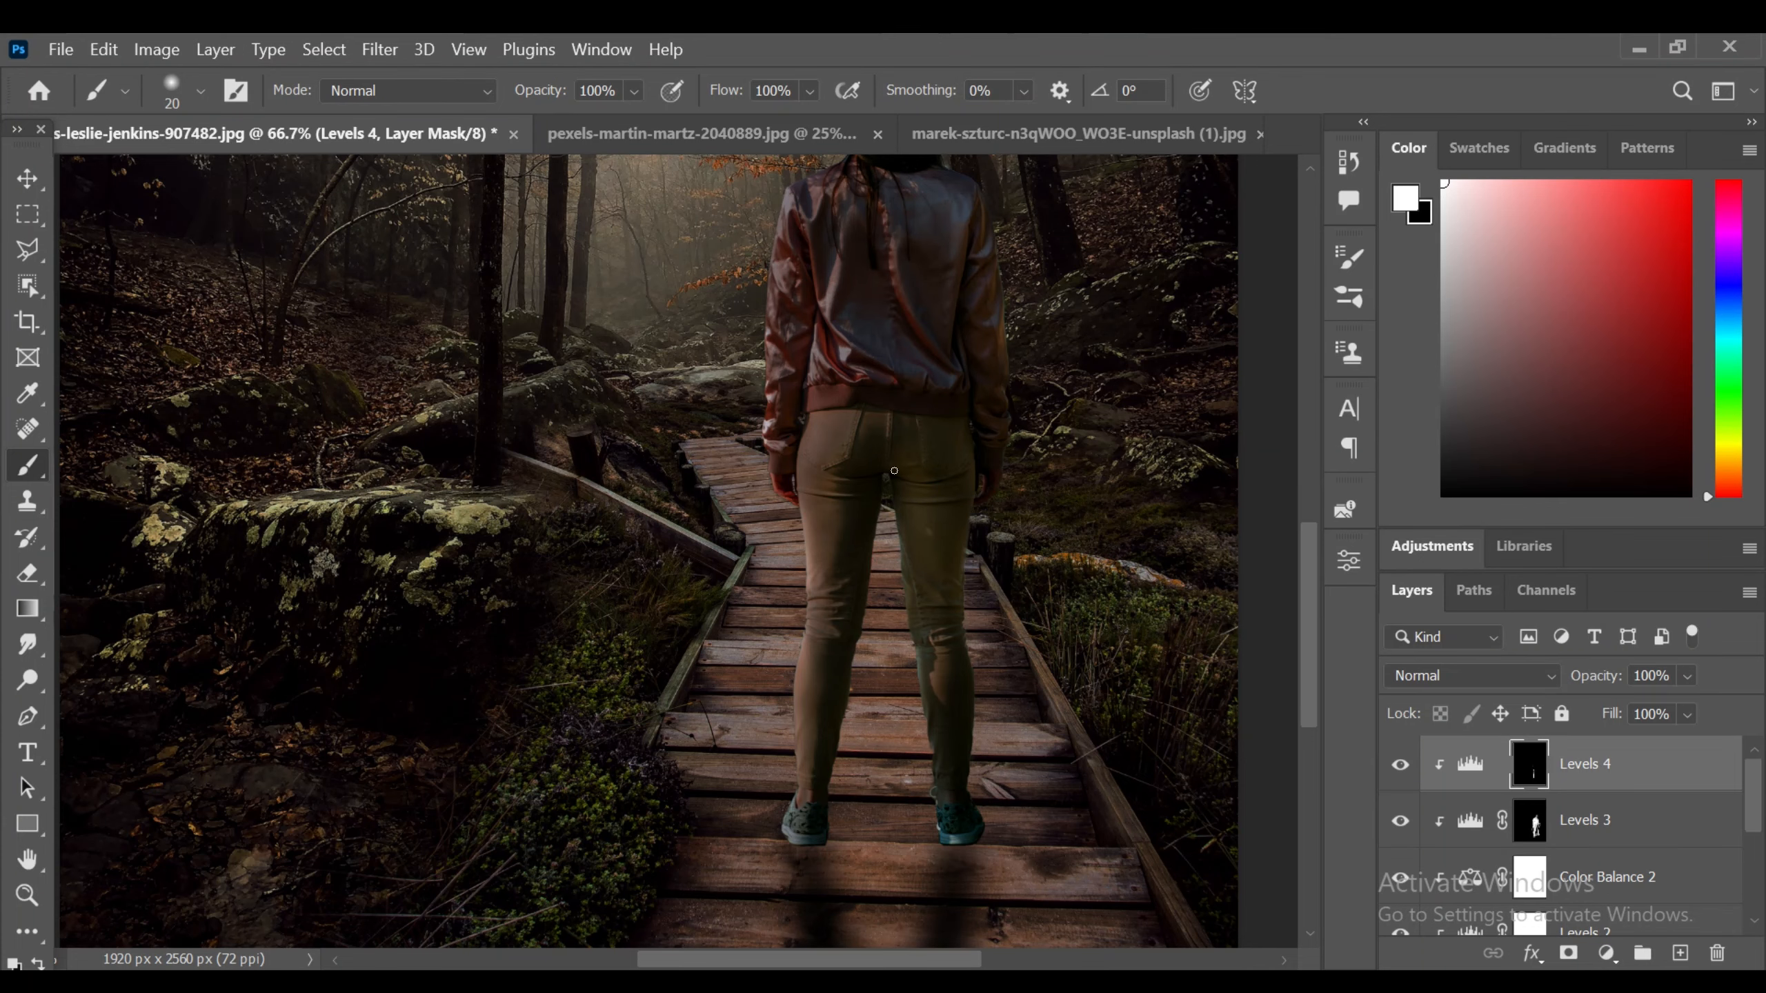
scroll(1308, 600, up, 3)
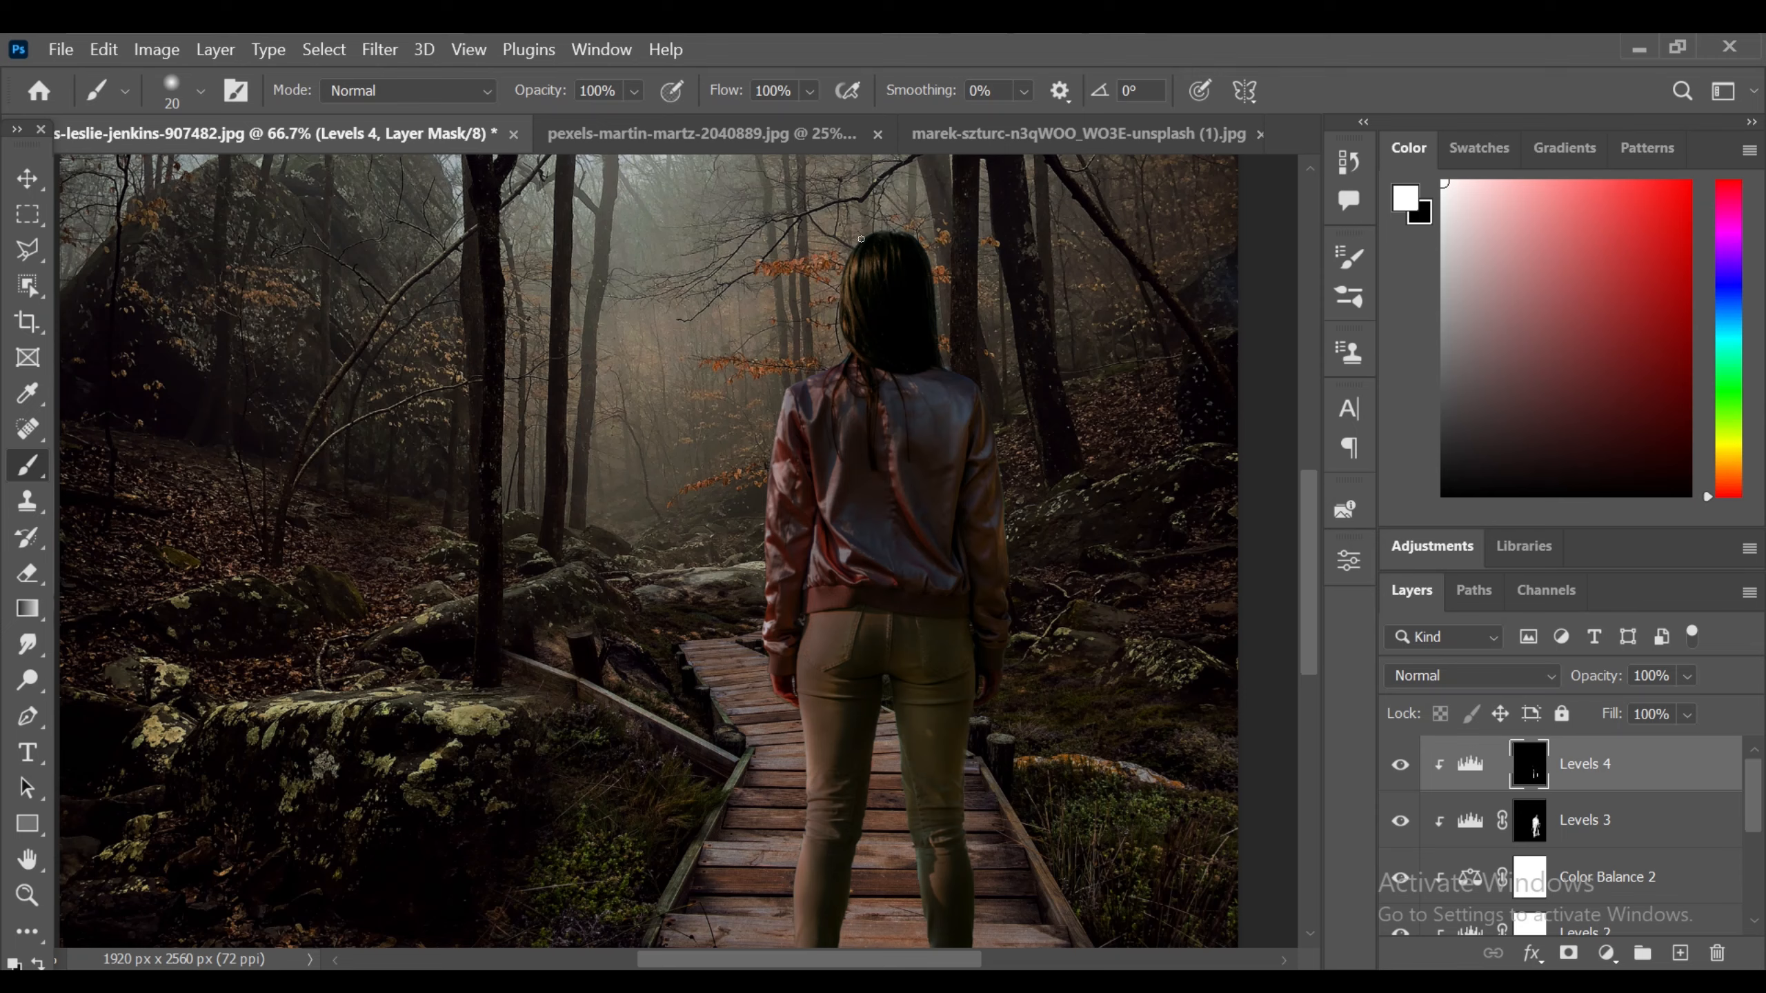
drag(830, 380, 781, 394)
key(ctrl+minus)
key(ctrl+minus)
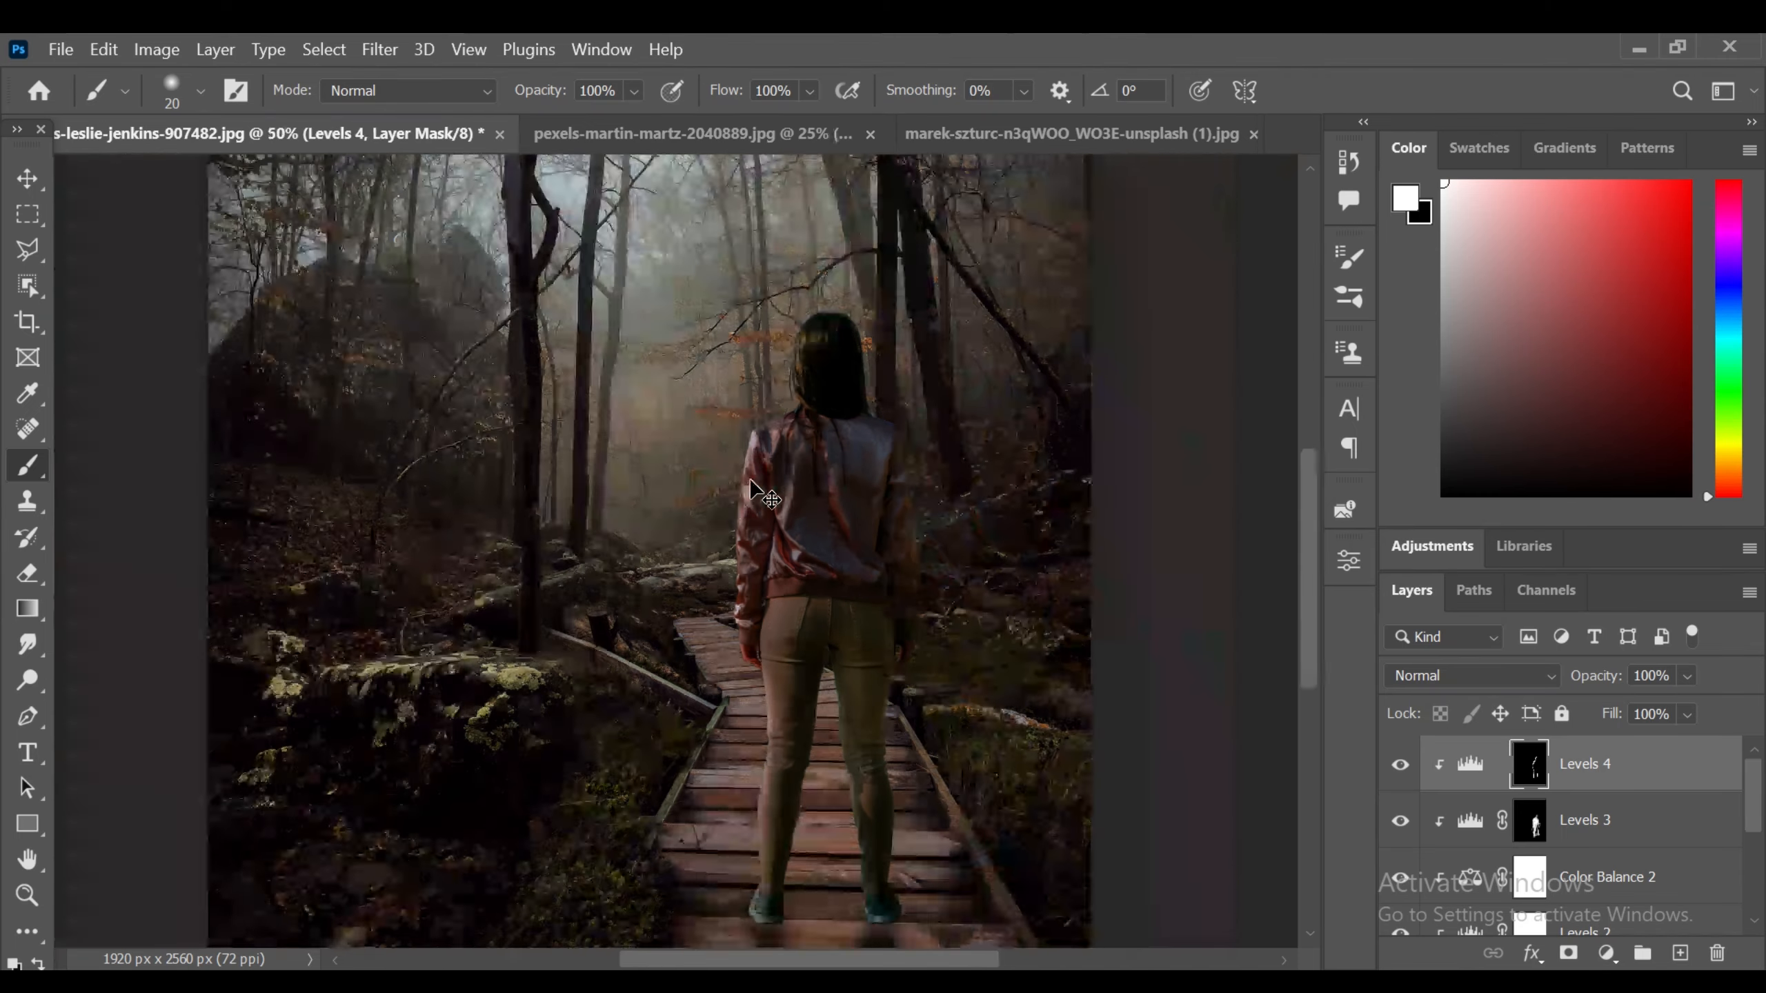
- Group the woman's layers under the name "girl" and switch to the white wolf photo
scroll(1564, 834, down, 3)
shift+click(1669, 901)
key(ctrl+g)
double_click(1501, 754)
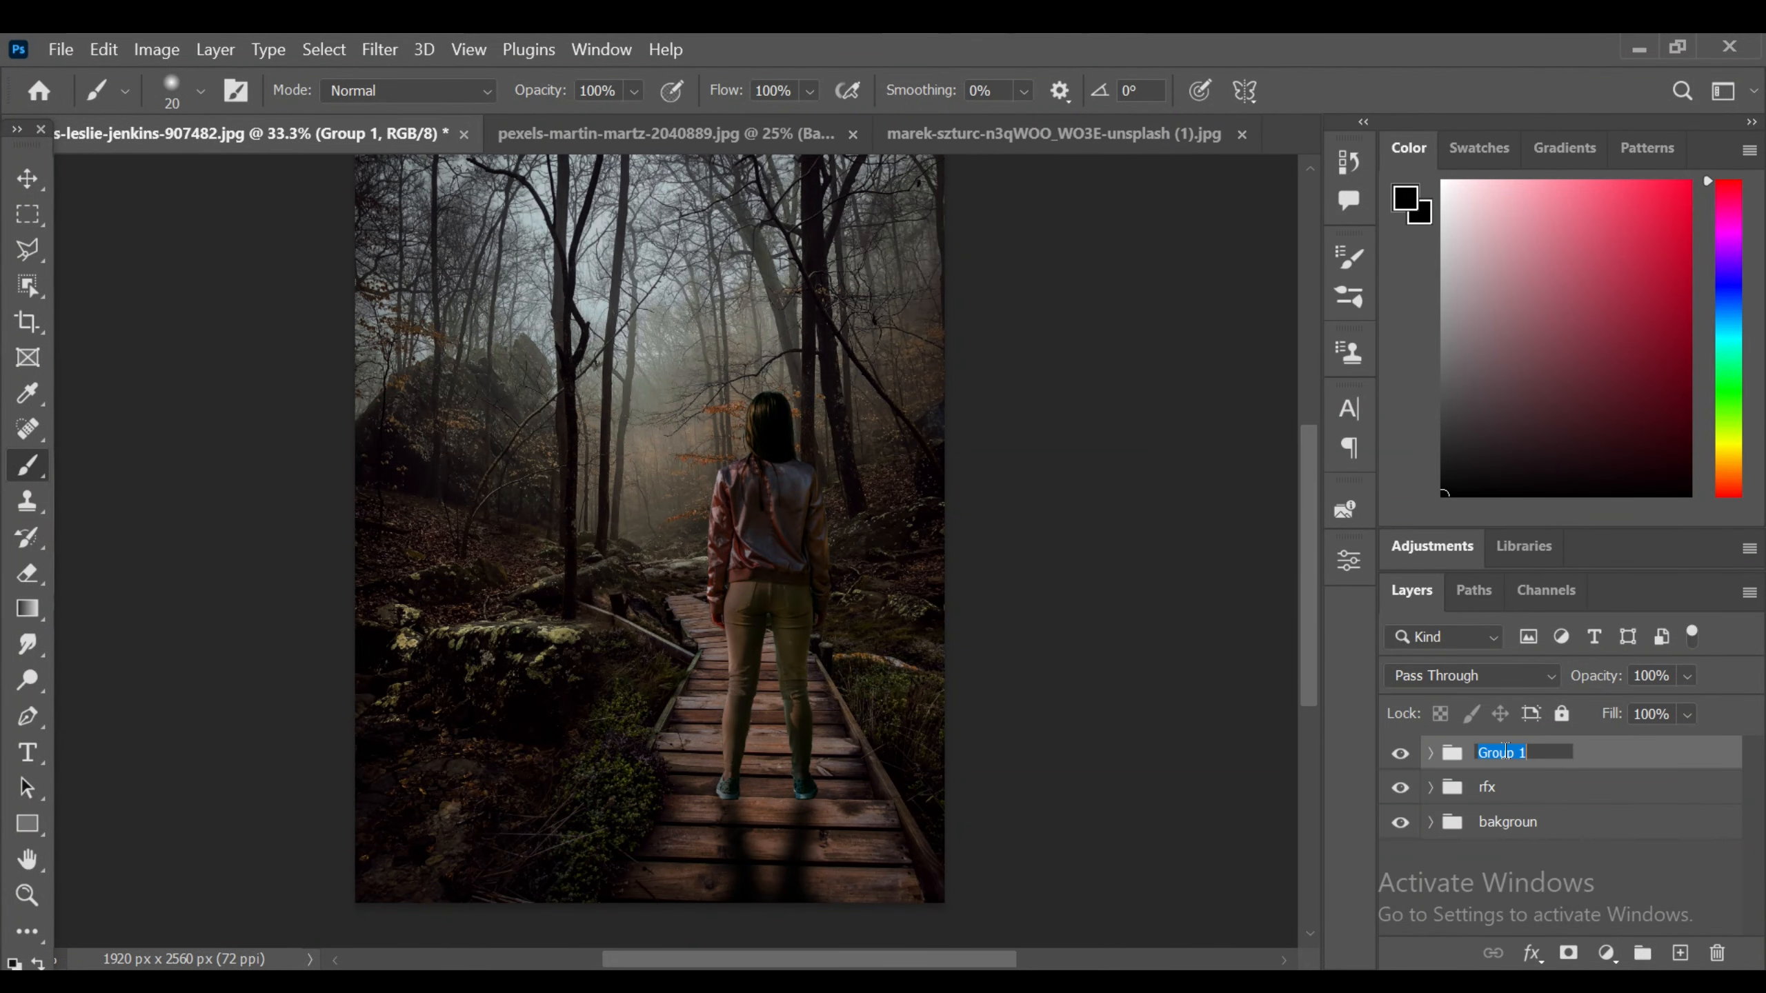
text(girl)
key(Return)
key(ctrl+minus)
click(988, 134)
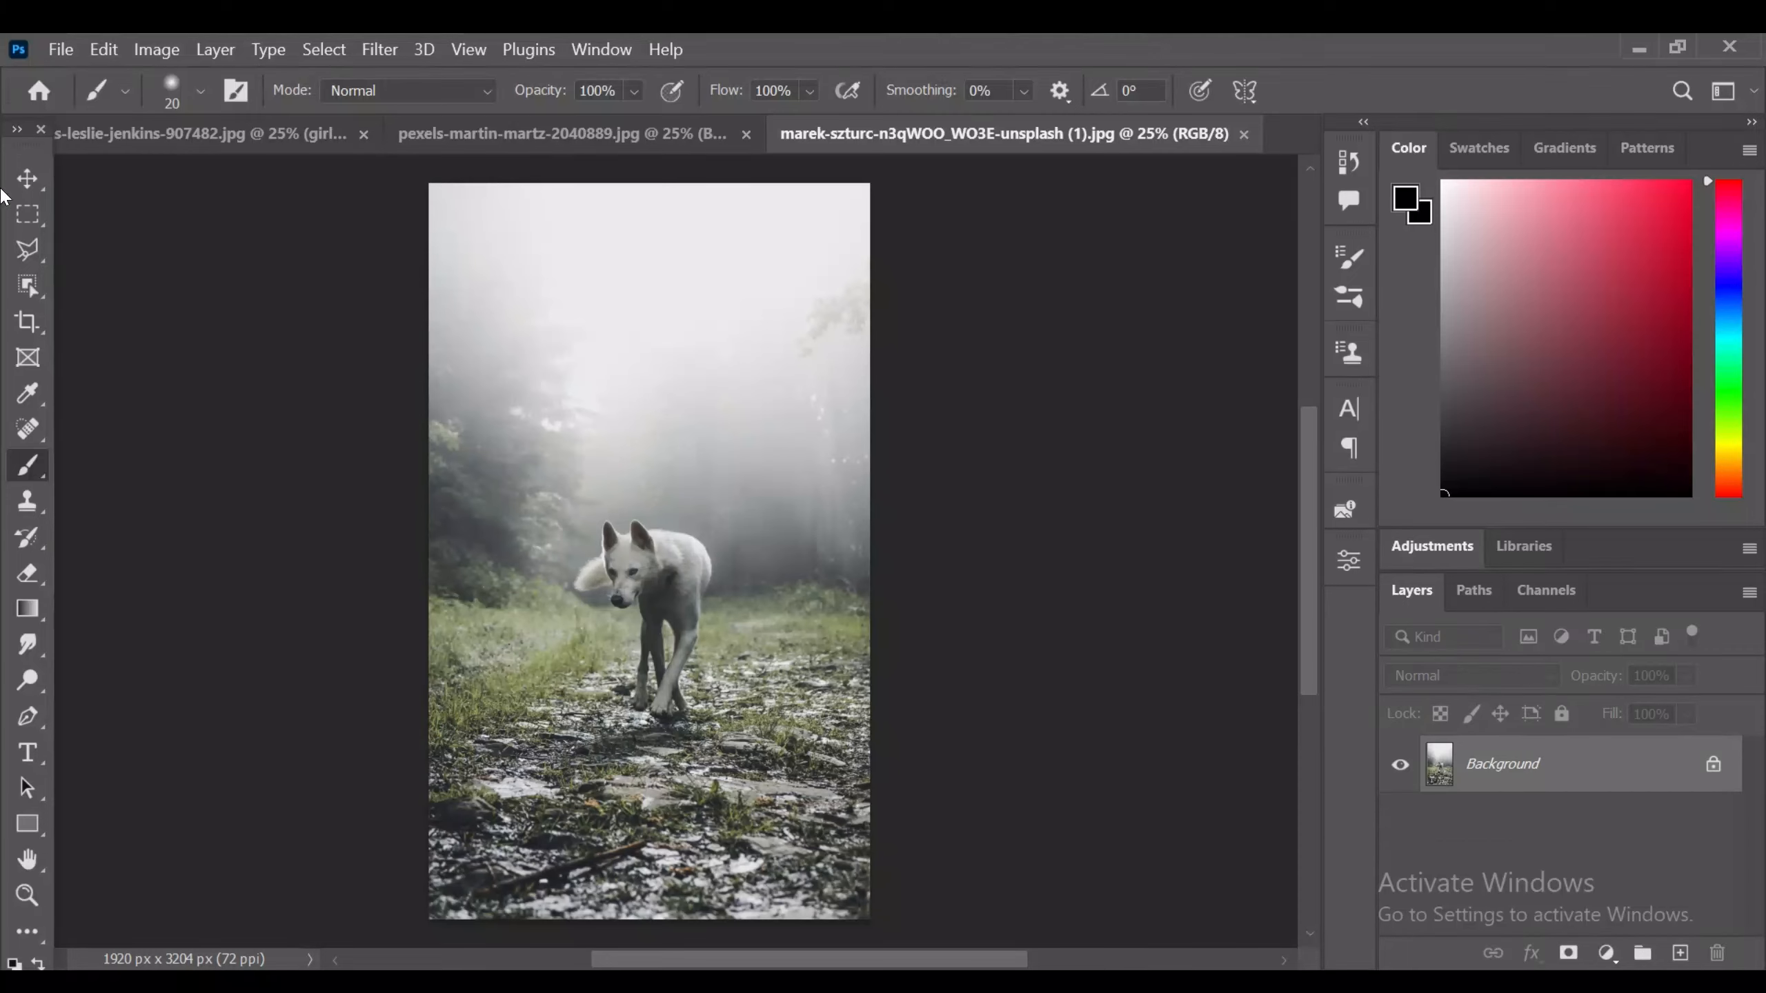
key(l)
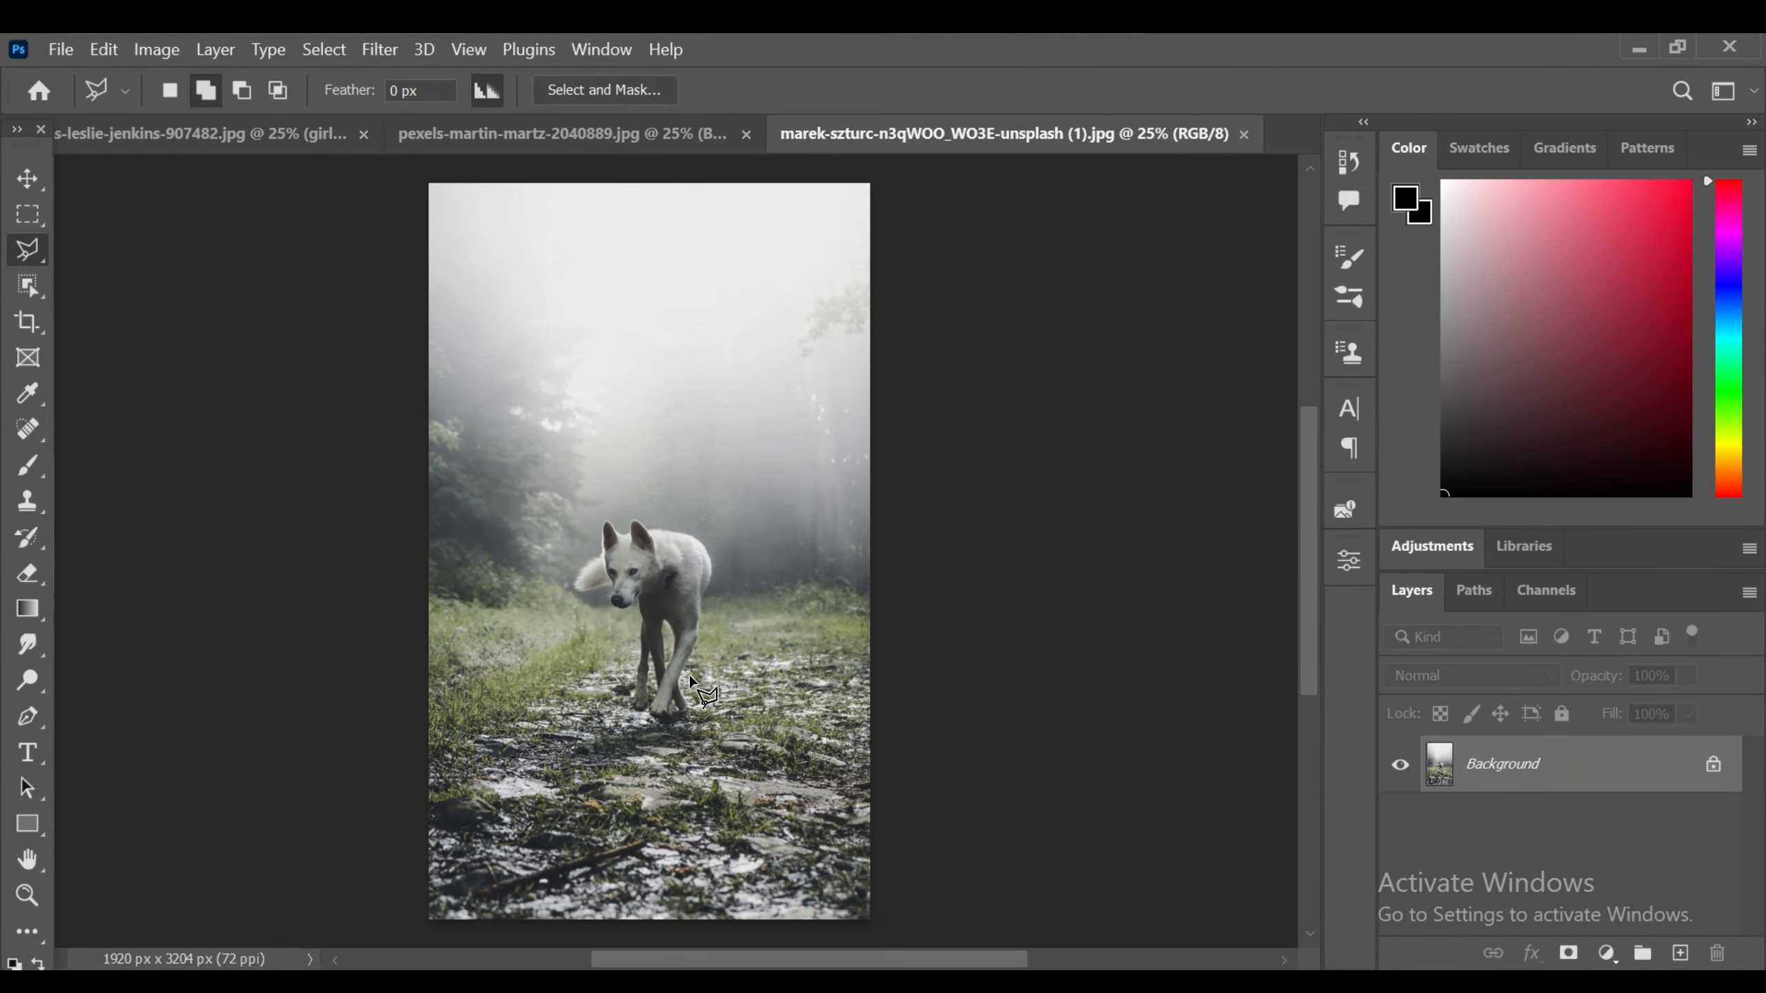
scroll(701, 683, up, 3)
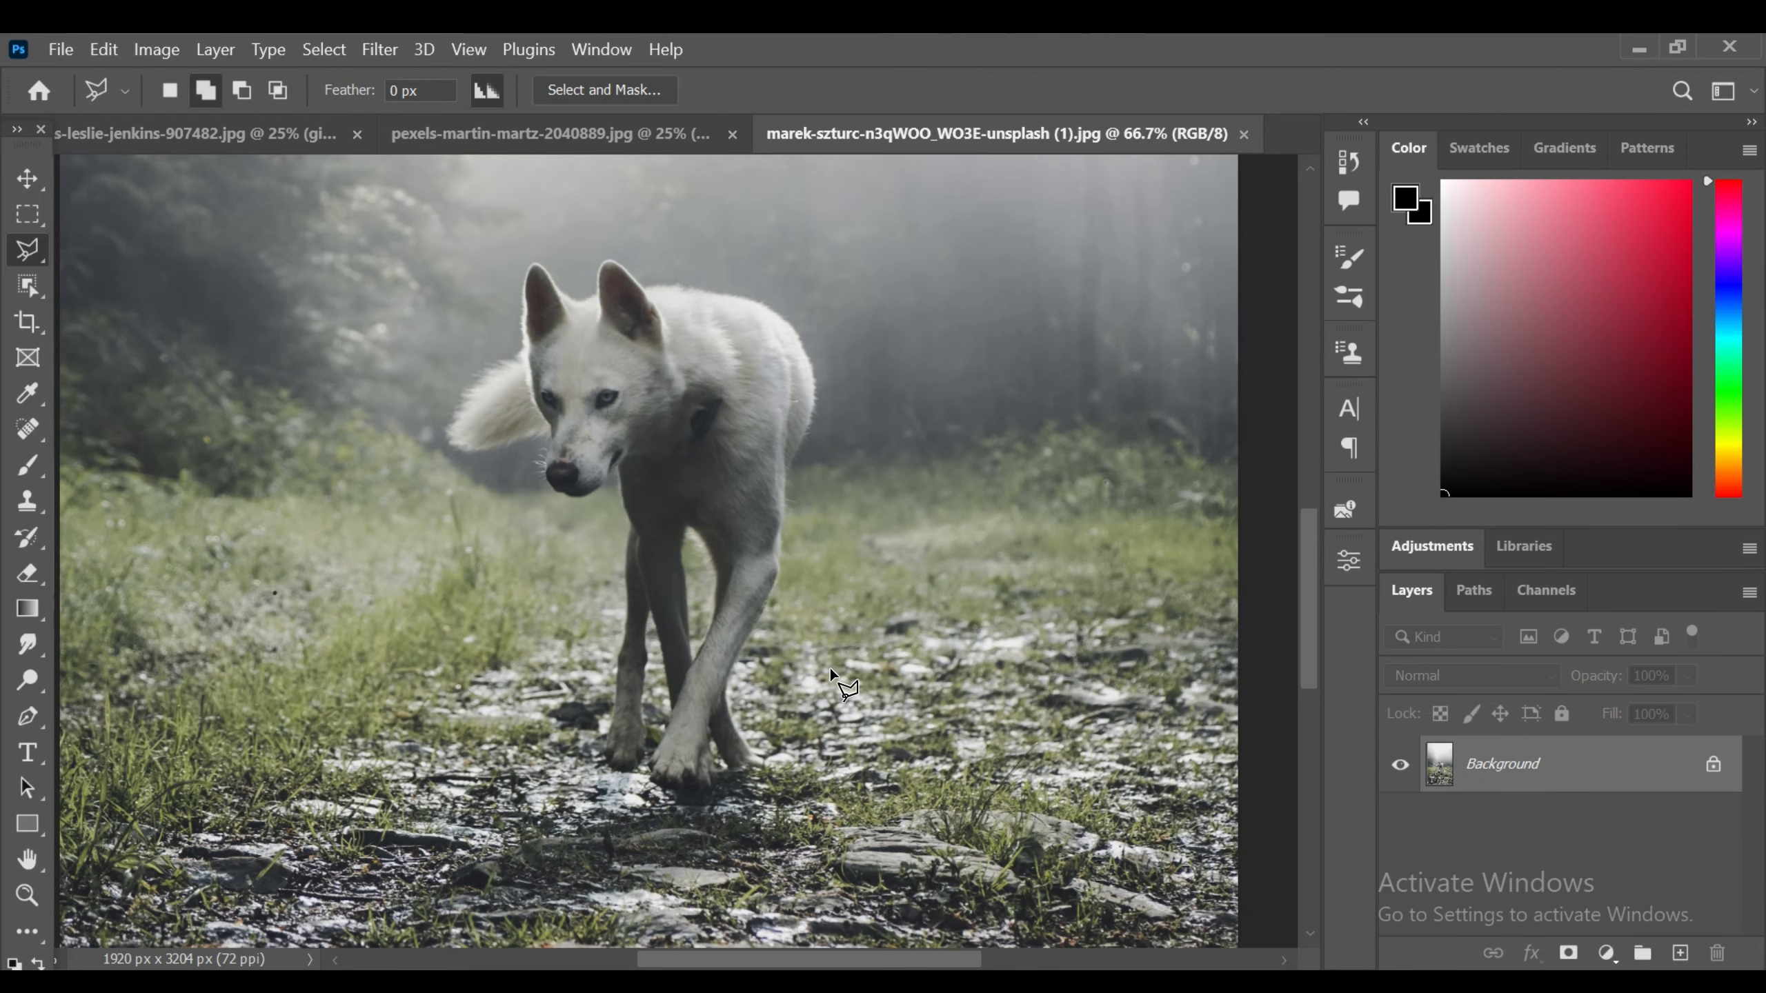
click(749, 797)
key(Escape)
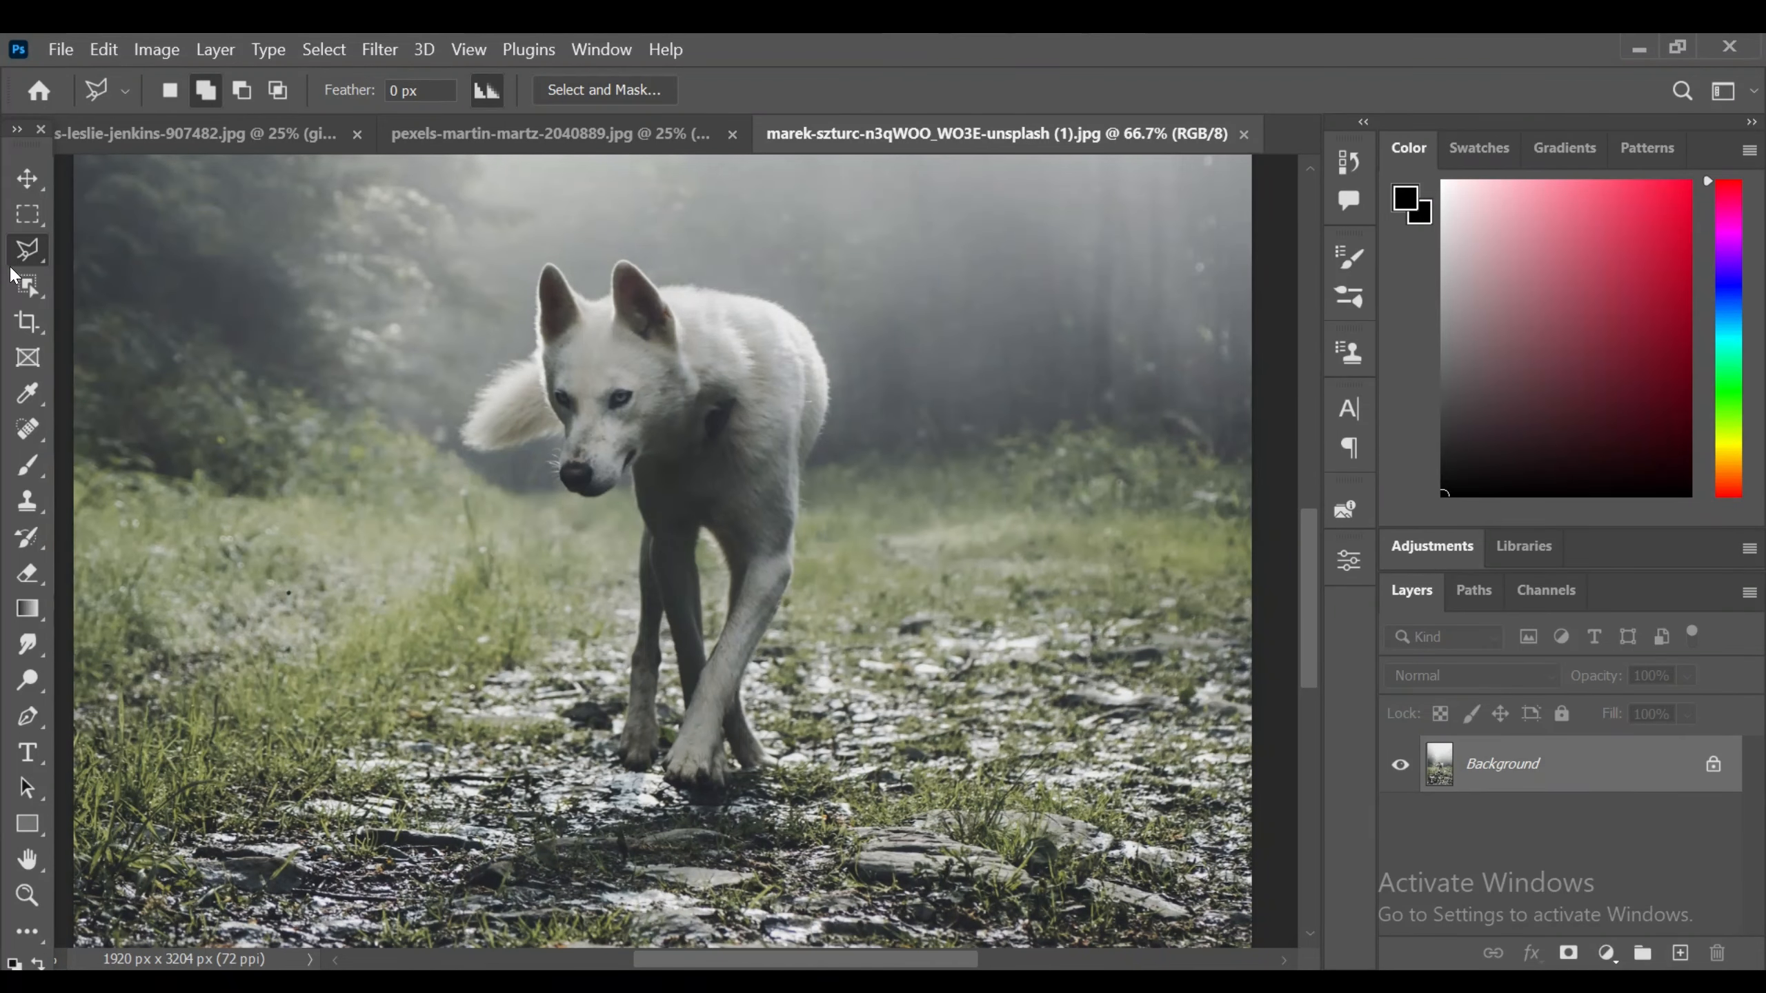
- Try to select the wolf with an Object Selection lasso and subtract the ground around its front paws
click(26, 284)
mouse_move(621, 615)
mouse_down()
mouse_move(604, 770)
mouse_move(775, 782)
mouse_move(847, 303)
mouse_move(619, 557)
mouse_move(621, 615)
mouse_up()
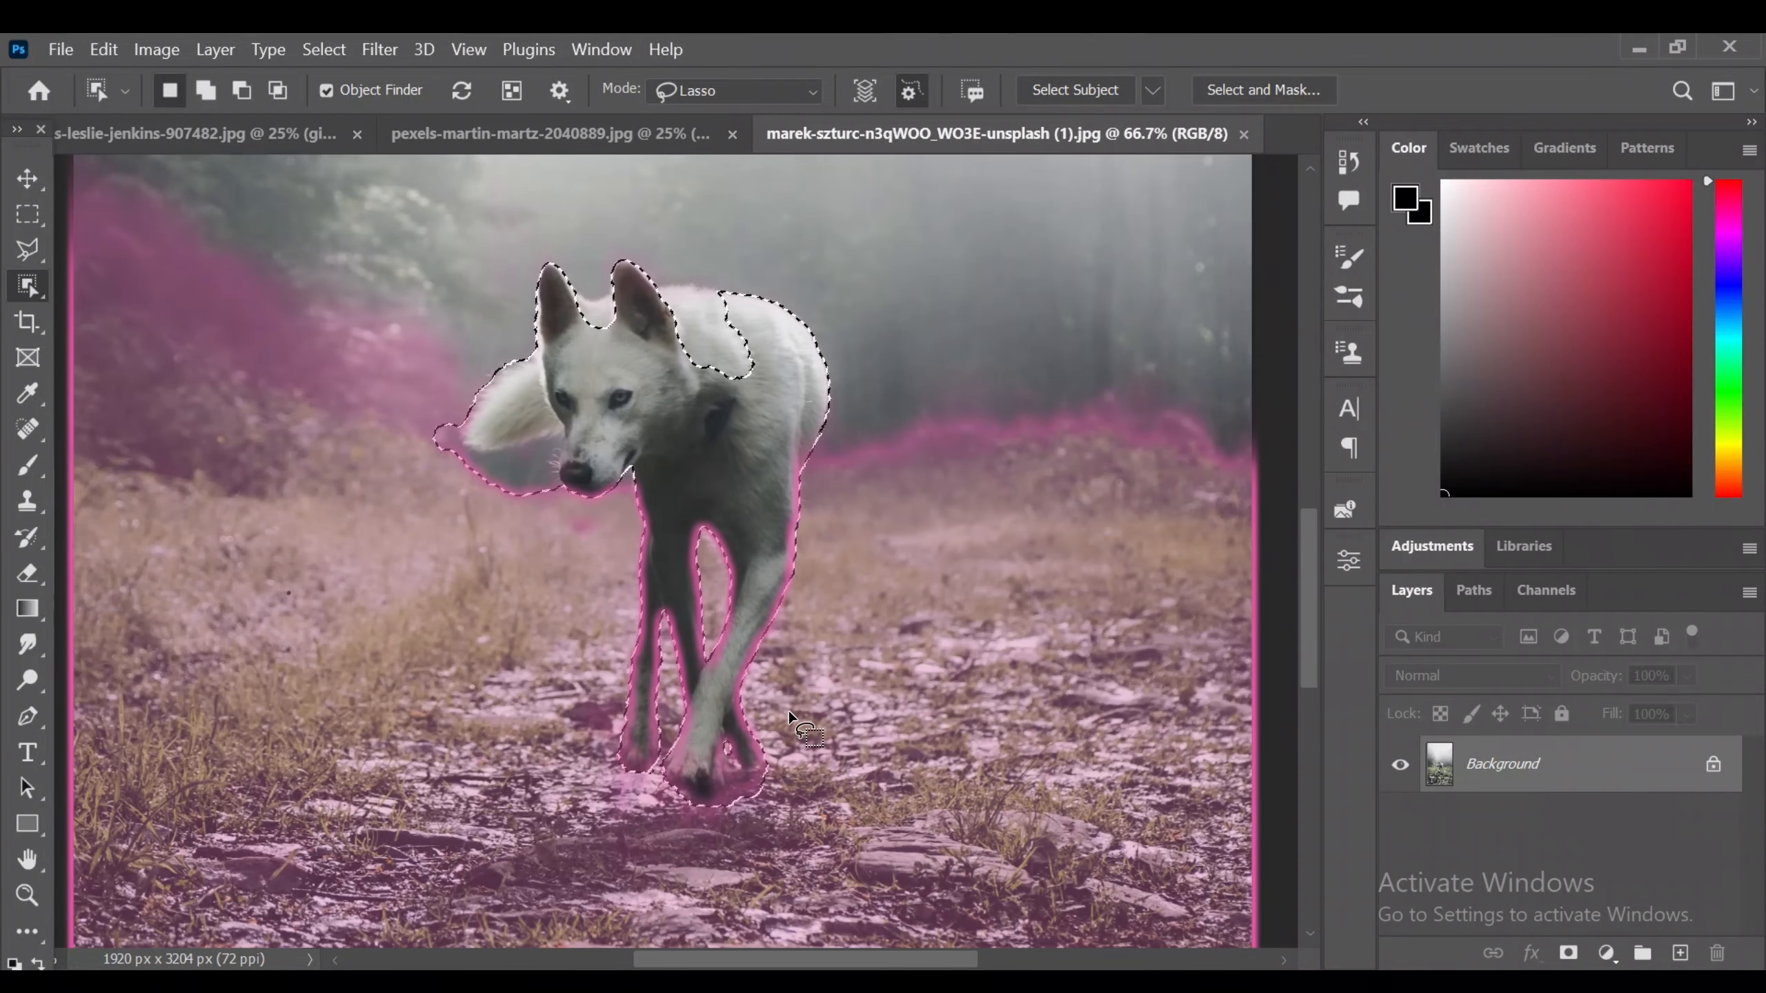
key(ctrl+plus)
key(ctrl+plus)
scroll(1300, 684, down, 10)
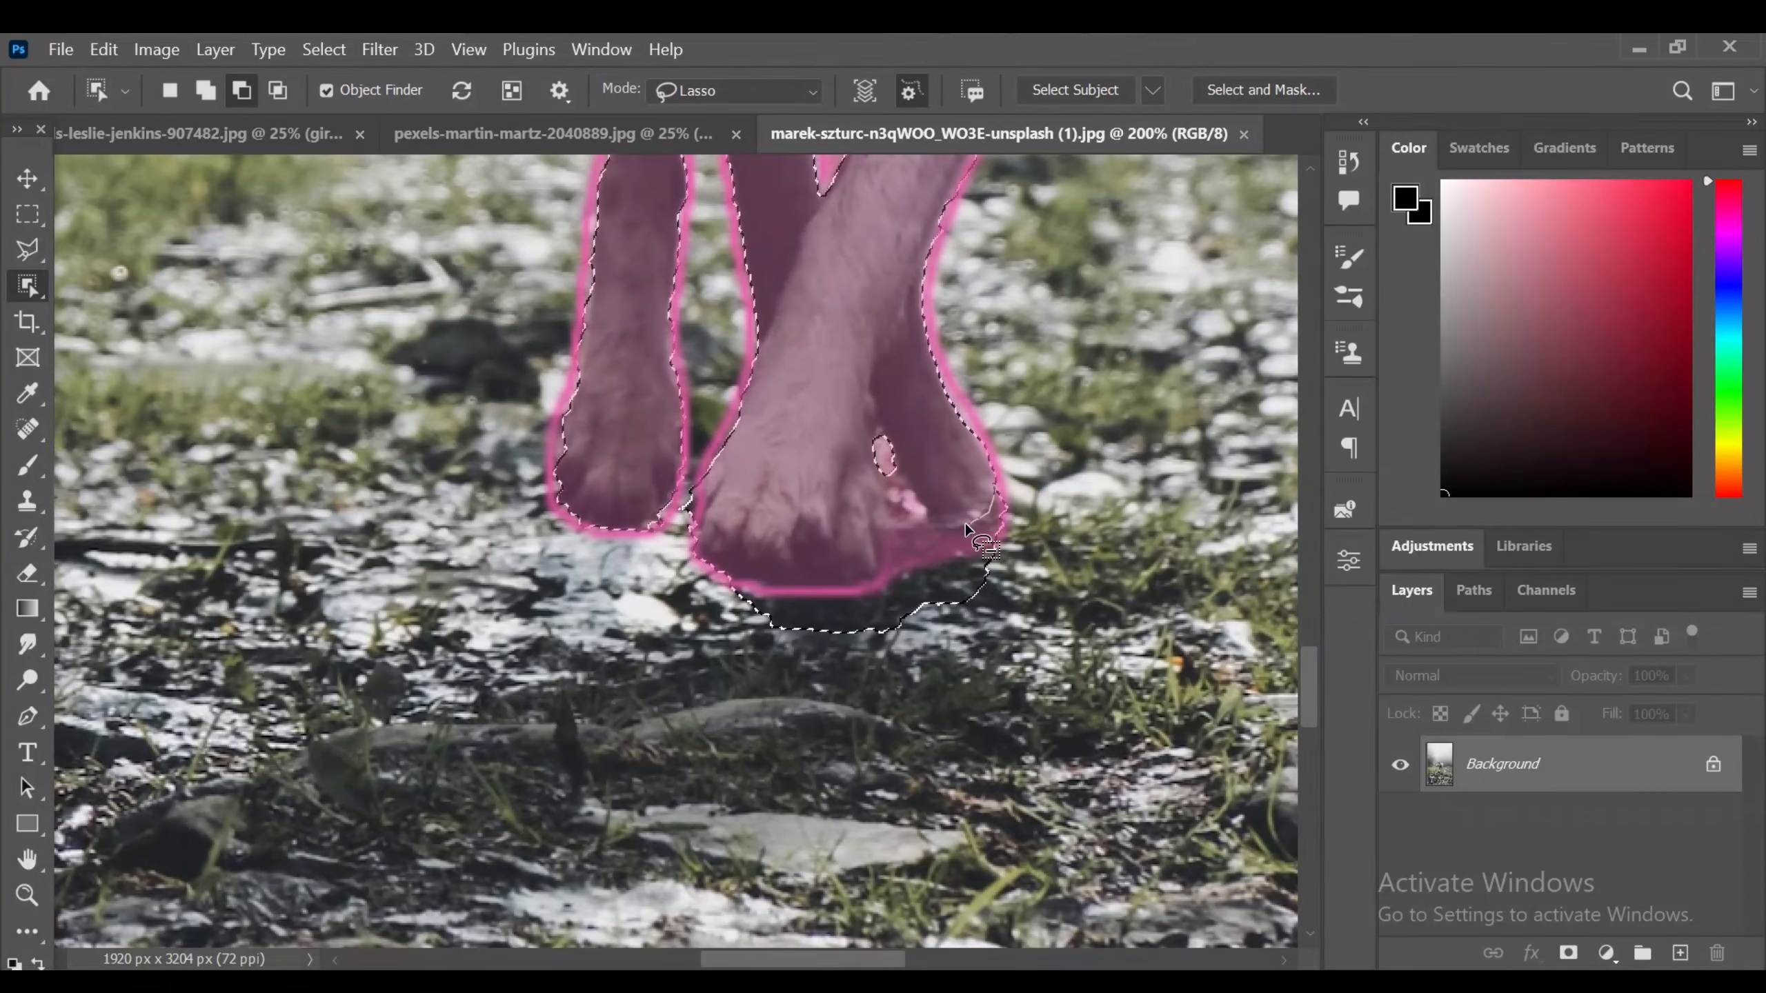
mouse_move(875, 567)
mouse_down()
mouse_move(799, 626)
mouse_move(994, 661)
mouse_move(1037, 500)
mouse_up()
mouse_move(877, 588)
mouse_down()
mouse_move(849, 659)
mouse_move(893, 591)
mouse_up()
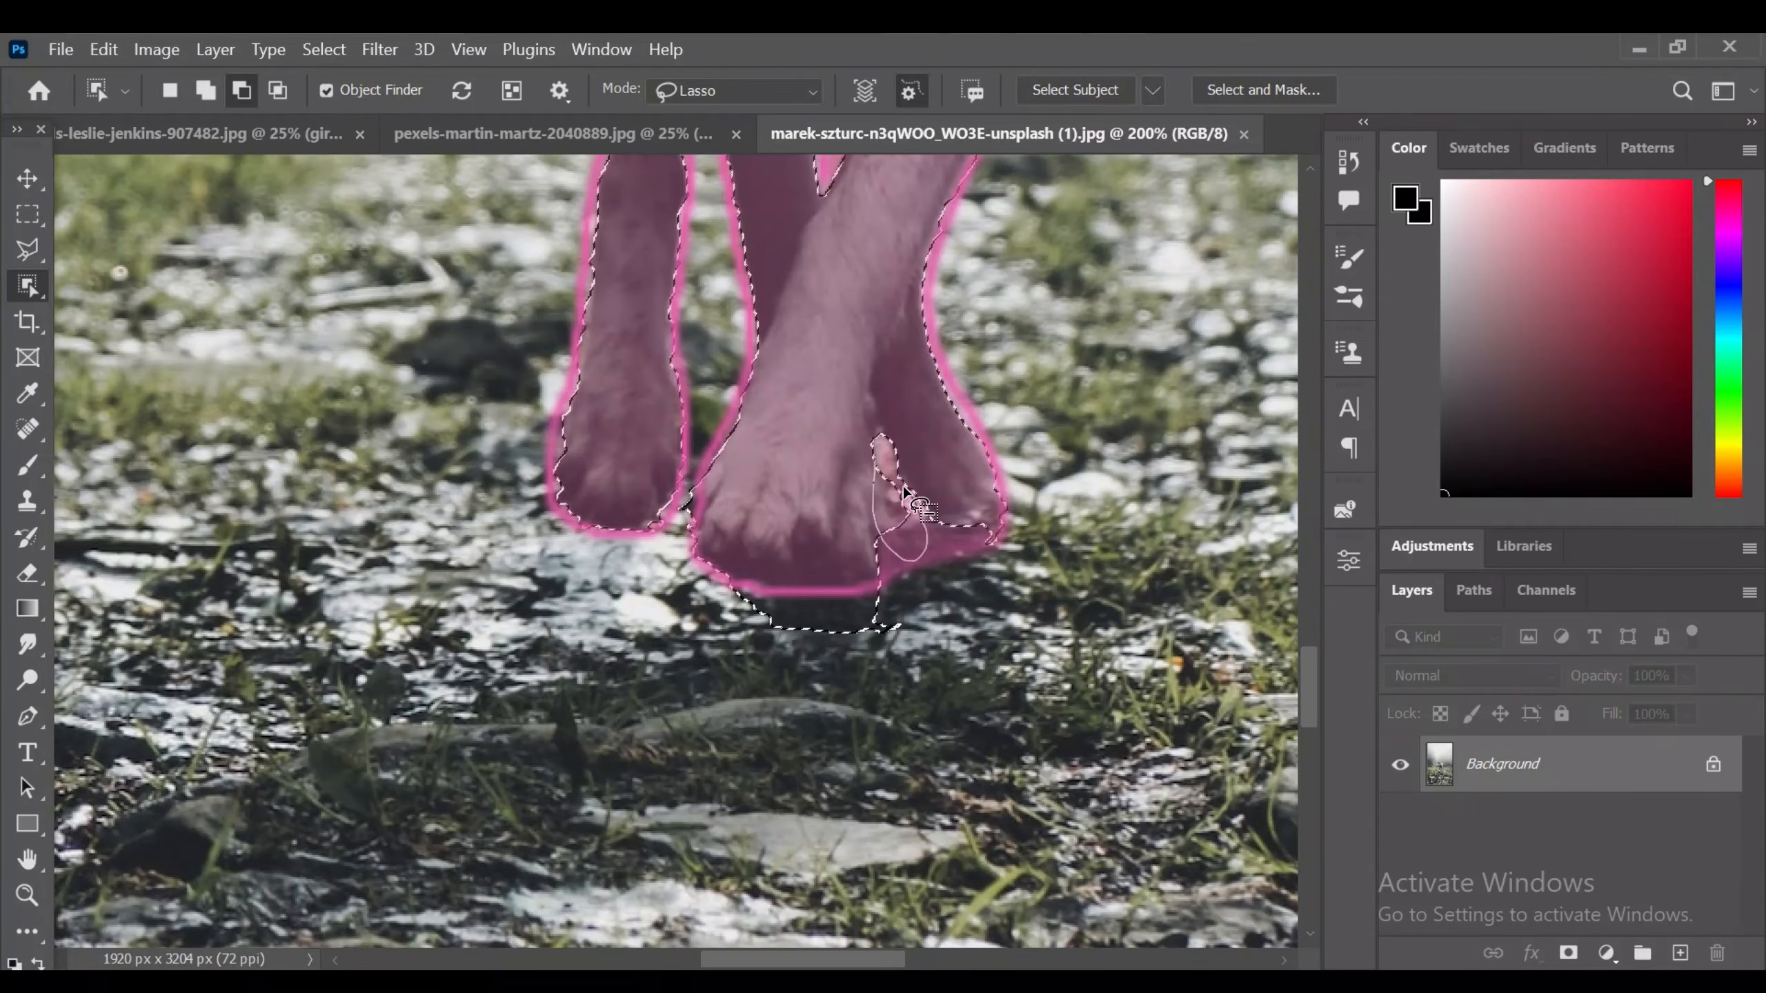
click(982, 451)
key(ctrl+minus)
key(ctrl+minus)
key(ctrl+minus)
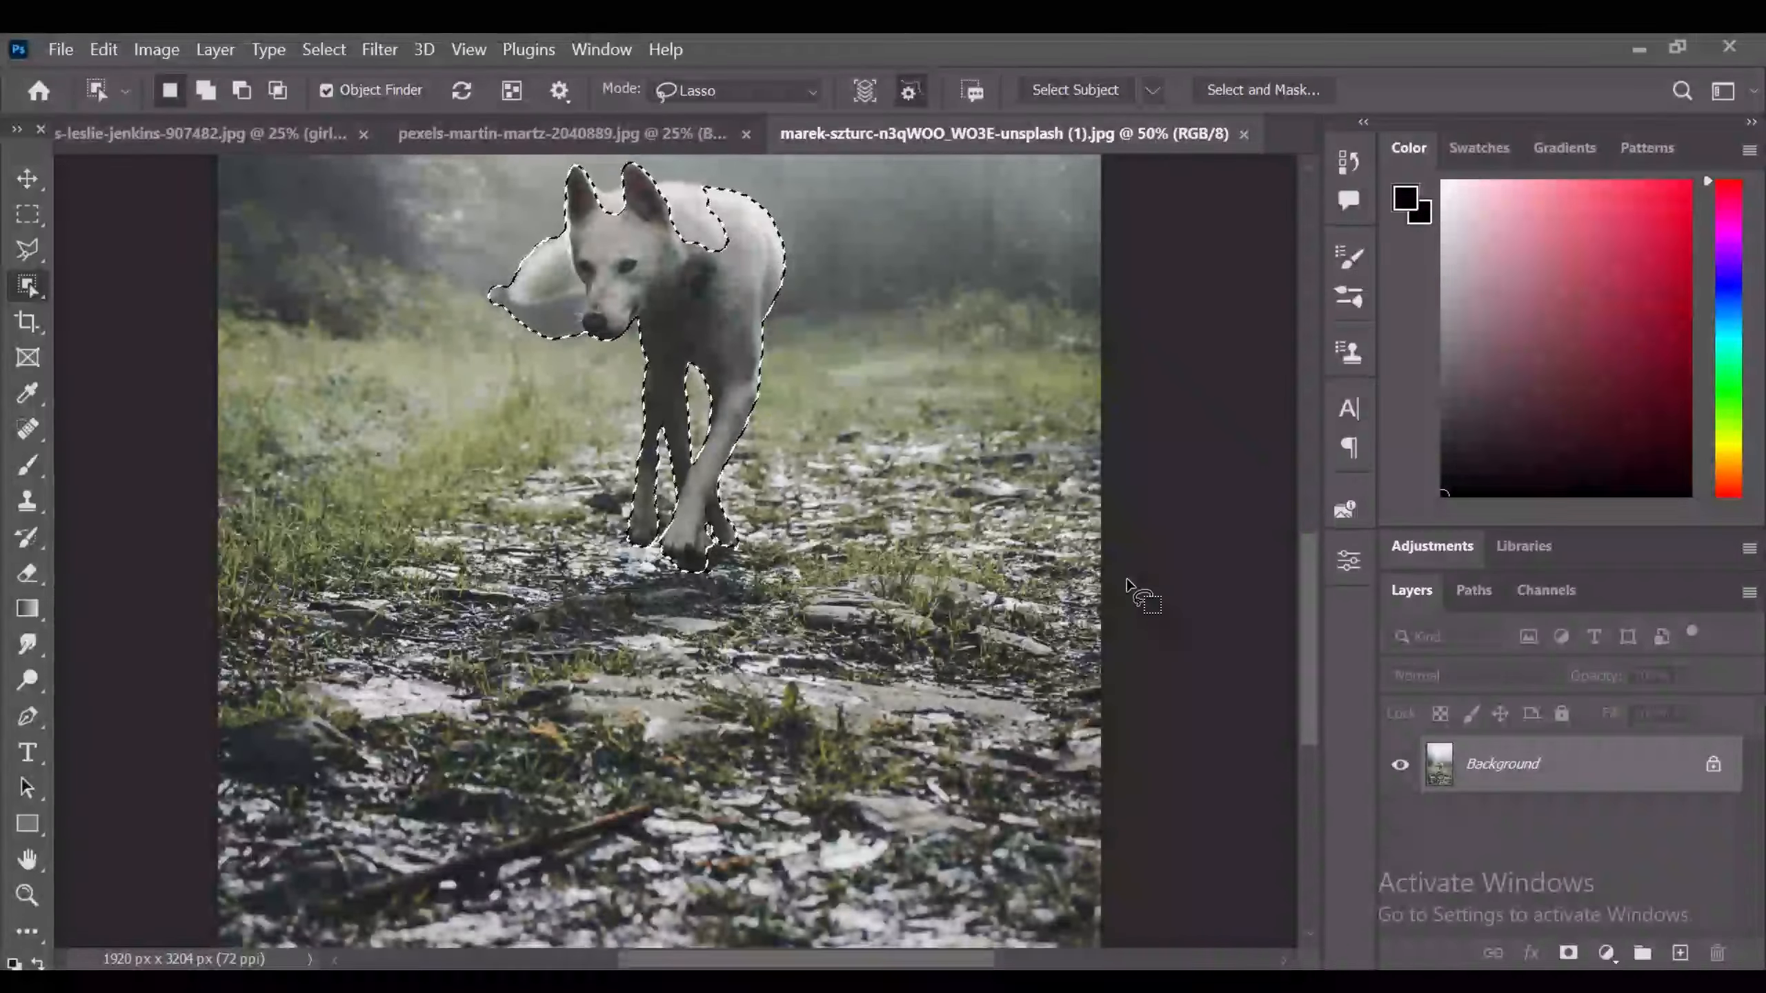
- Discard the current wolf selection
drag(1311, 617, 1313, 600)
key(l)
key(ctrl+minus)
key(v)
key(l)
right_click(699, 417)
click(737, 431)
drag(1312, 590, 1312, 572)
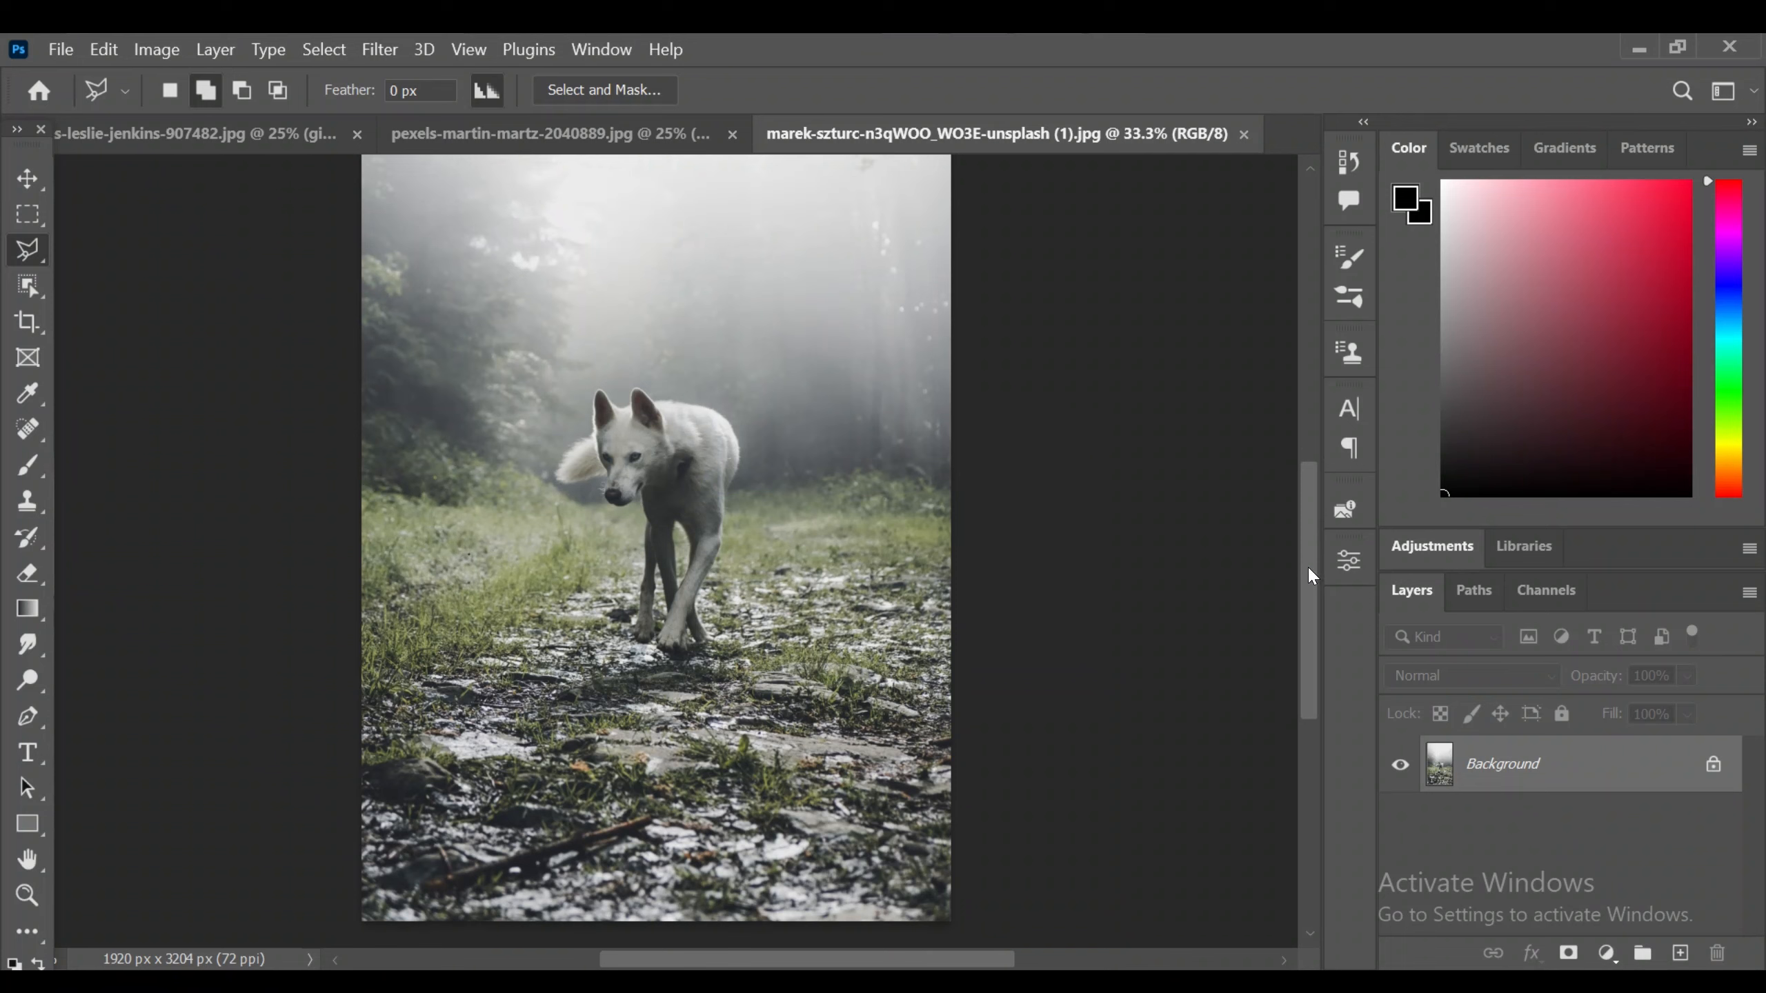
click(26, 176)
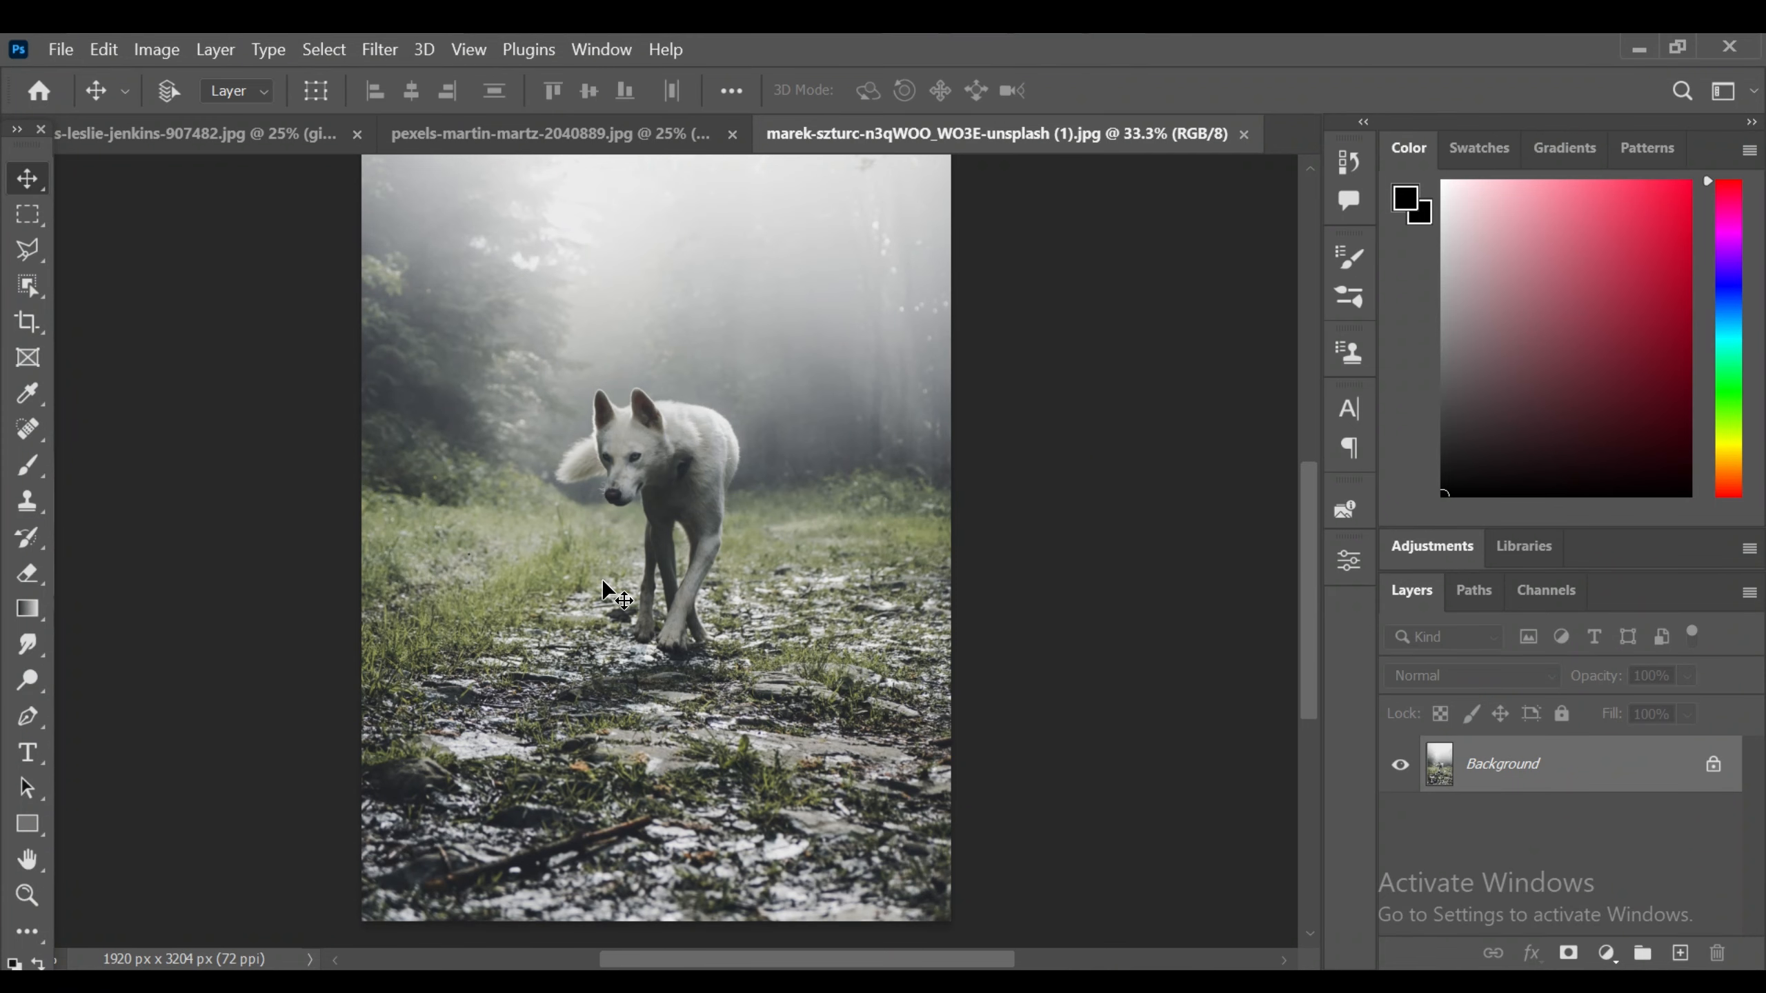
- Select the whole wolf with an Object Selection lasso and bring the selection into Select and Mask
click(27, 285)
mouse_move(706, 662)
mouse_down()
mouse_move(537, 436)
mouse_move(634, 363)
mouse_up()
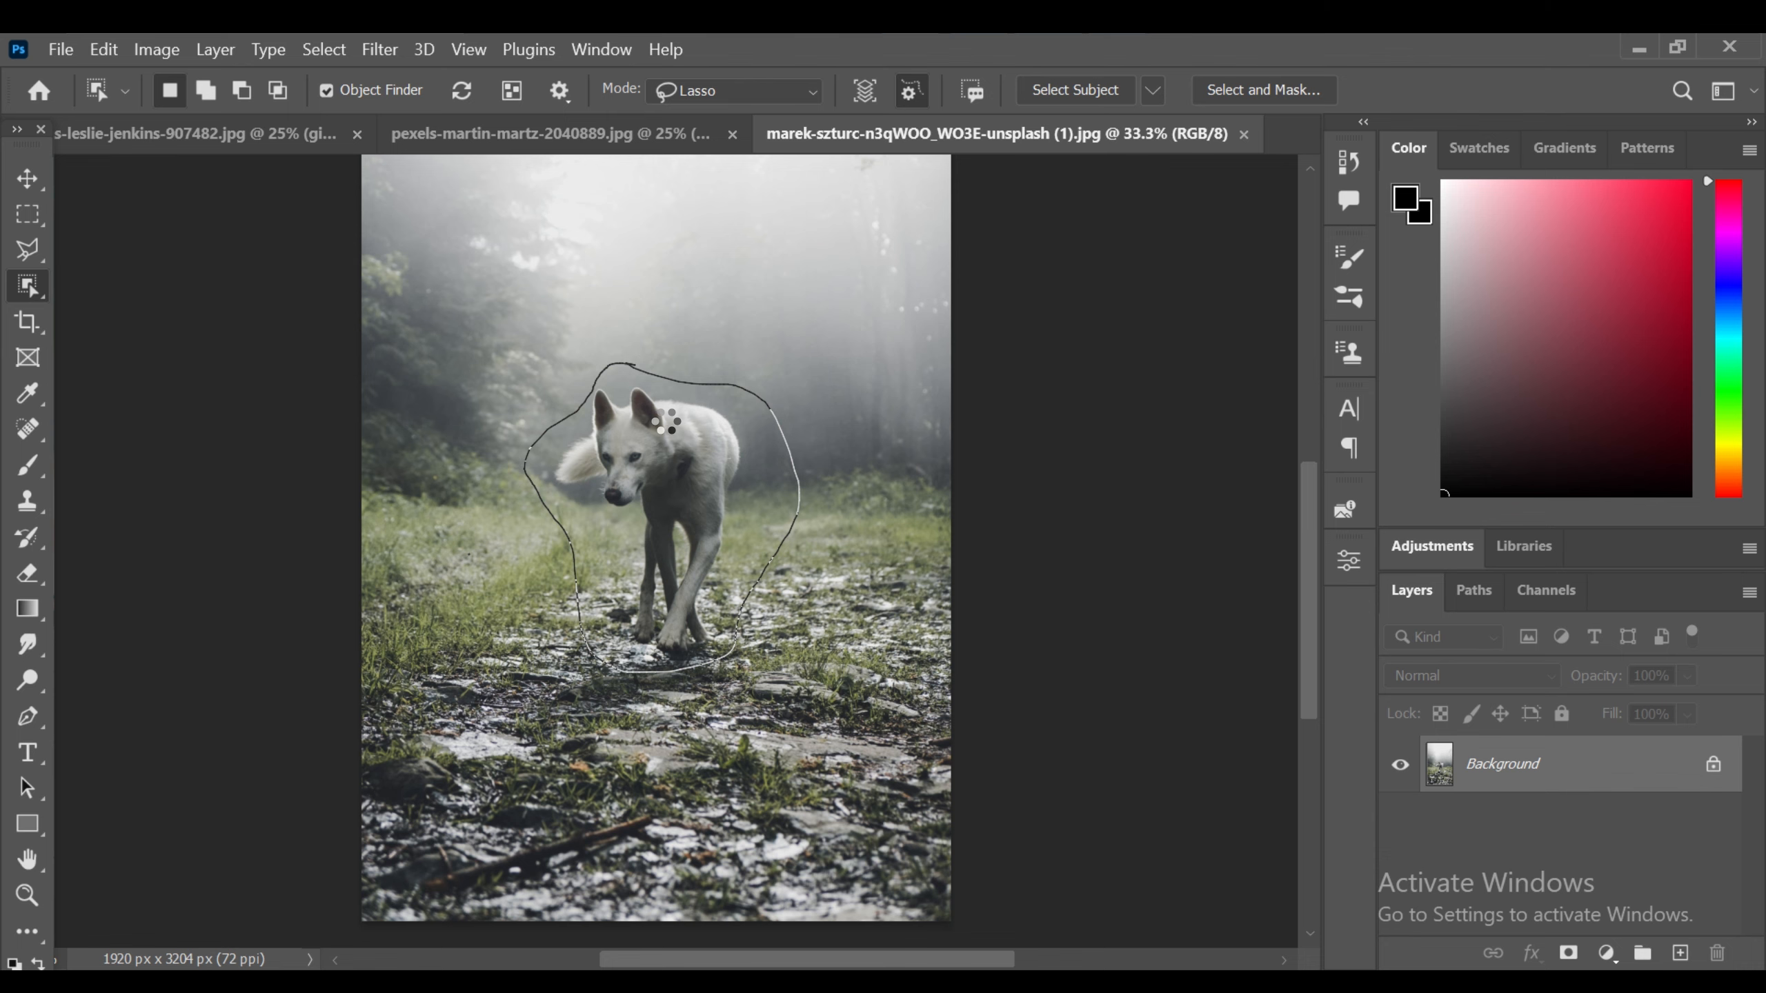
click(1263, 86)
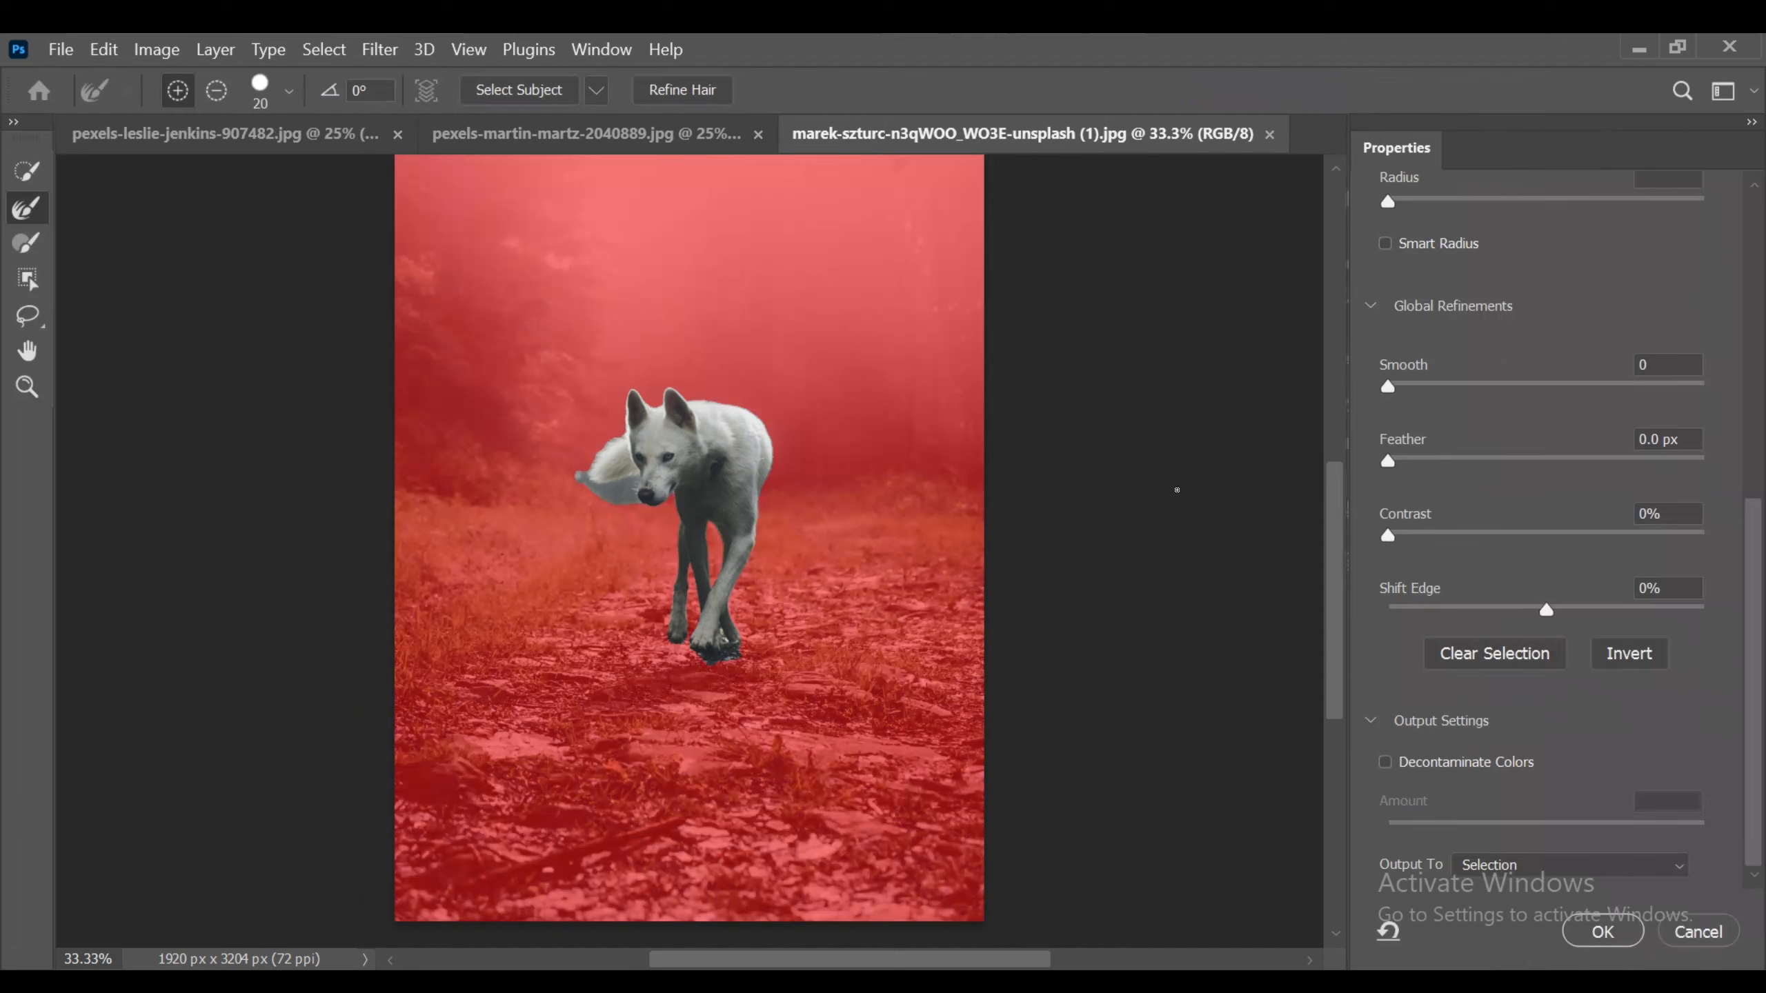
- Subtract the excess background below the wolf's tail and beside its muzzle with a 13 px brush
click(29, 243)
scroll(1085, 482, down, 1)
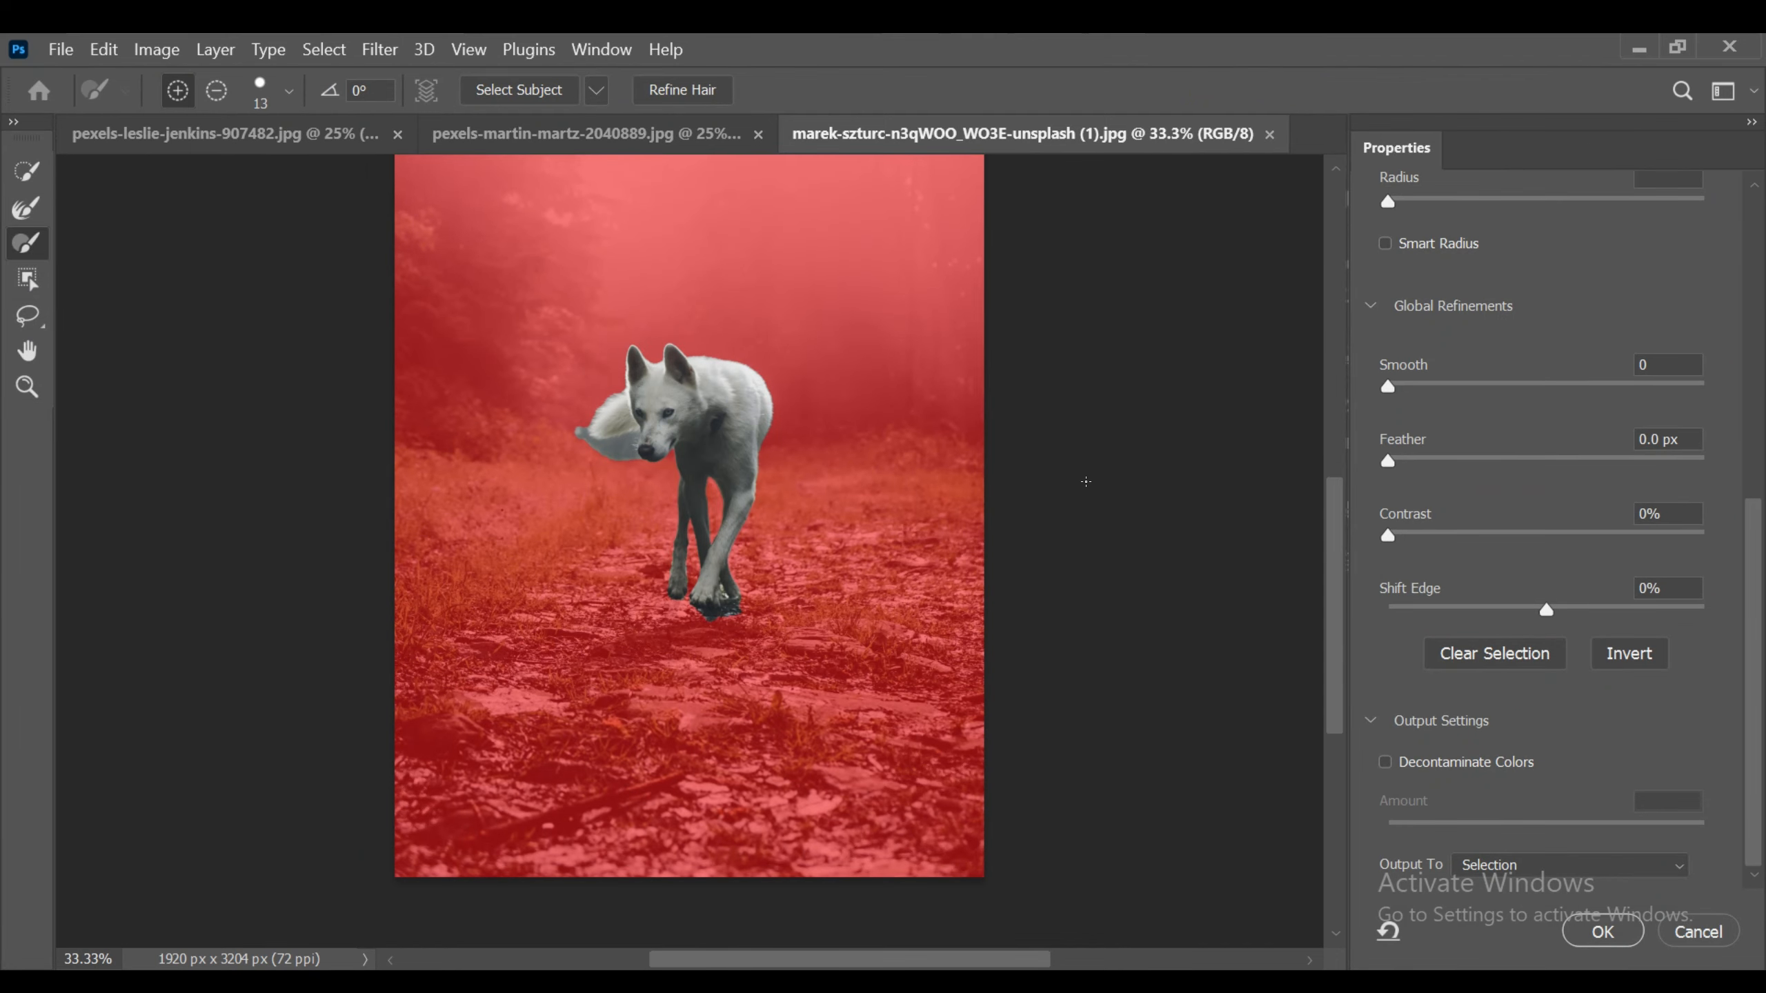
key(ctrl+plus)
key(ctrl+plus)
drag(1329, 604, 1329, 570)
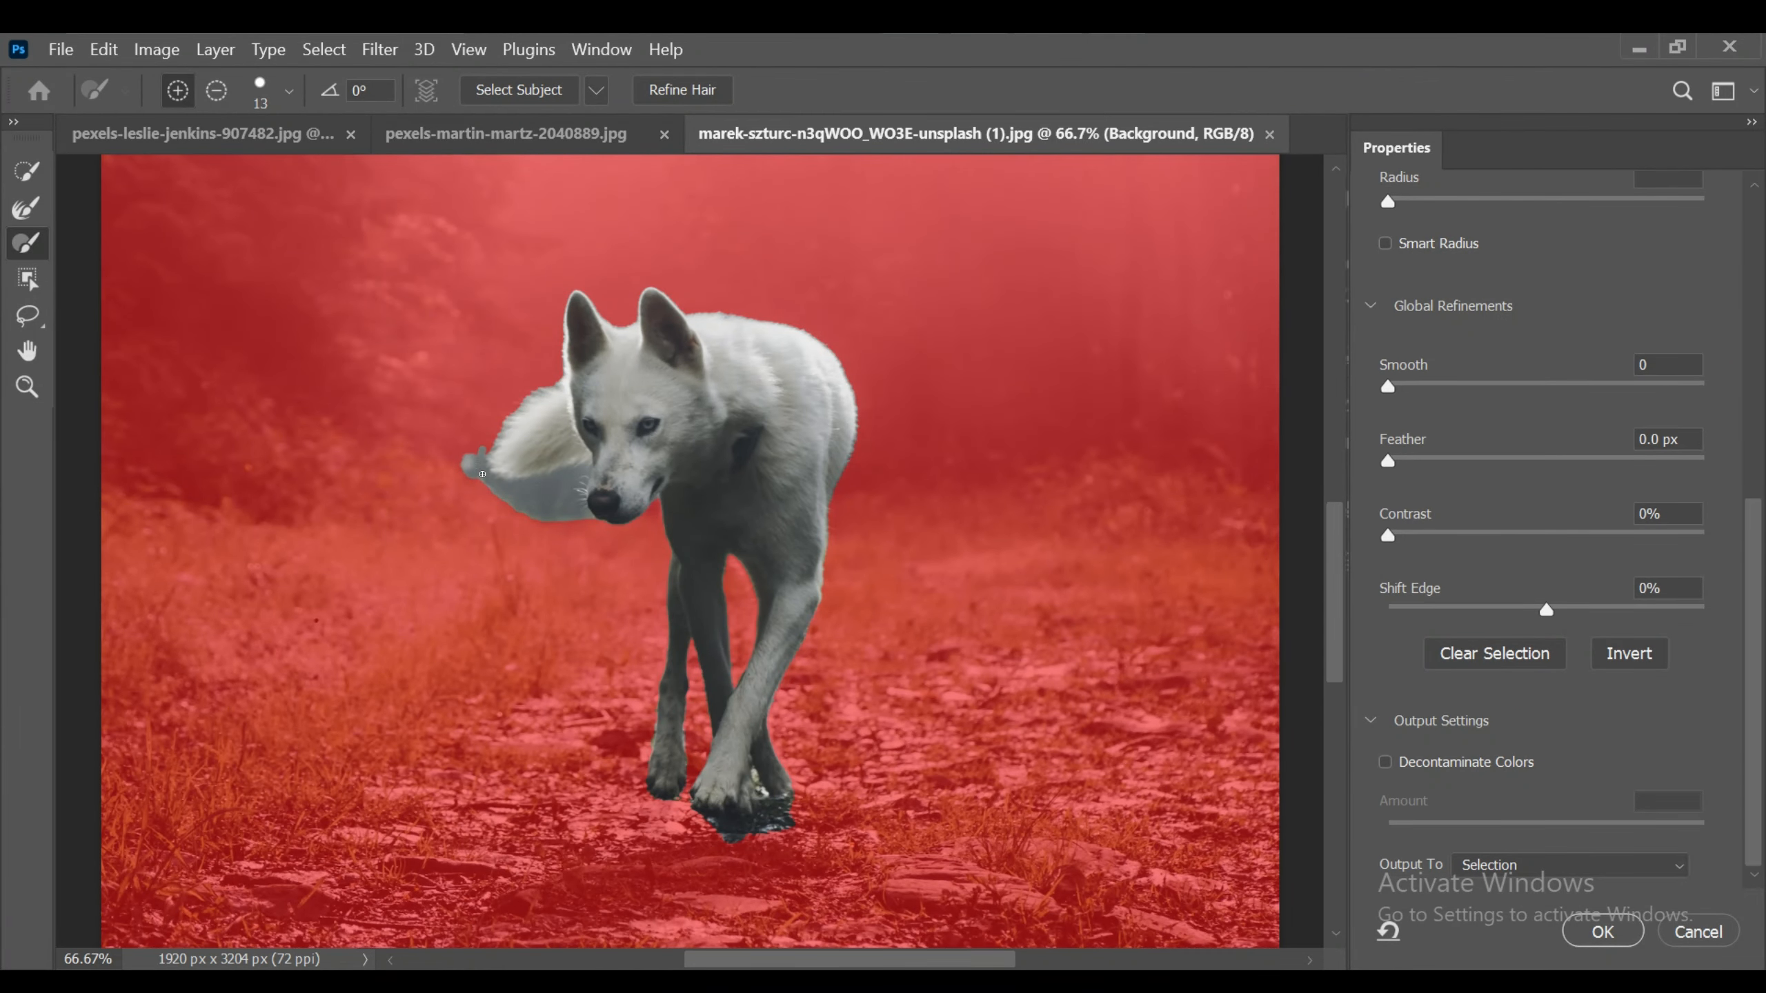
key(alt)
mouse_move(482, 474)
mouse_down()
mouse_move(477, 461)
mouse_move(574, 468)
mouse_move(470, 467)
mouse_up()
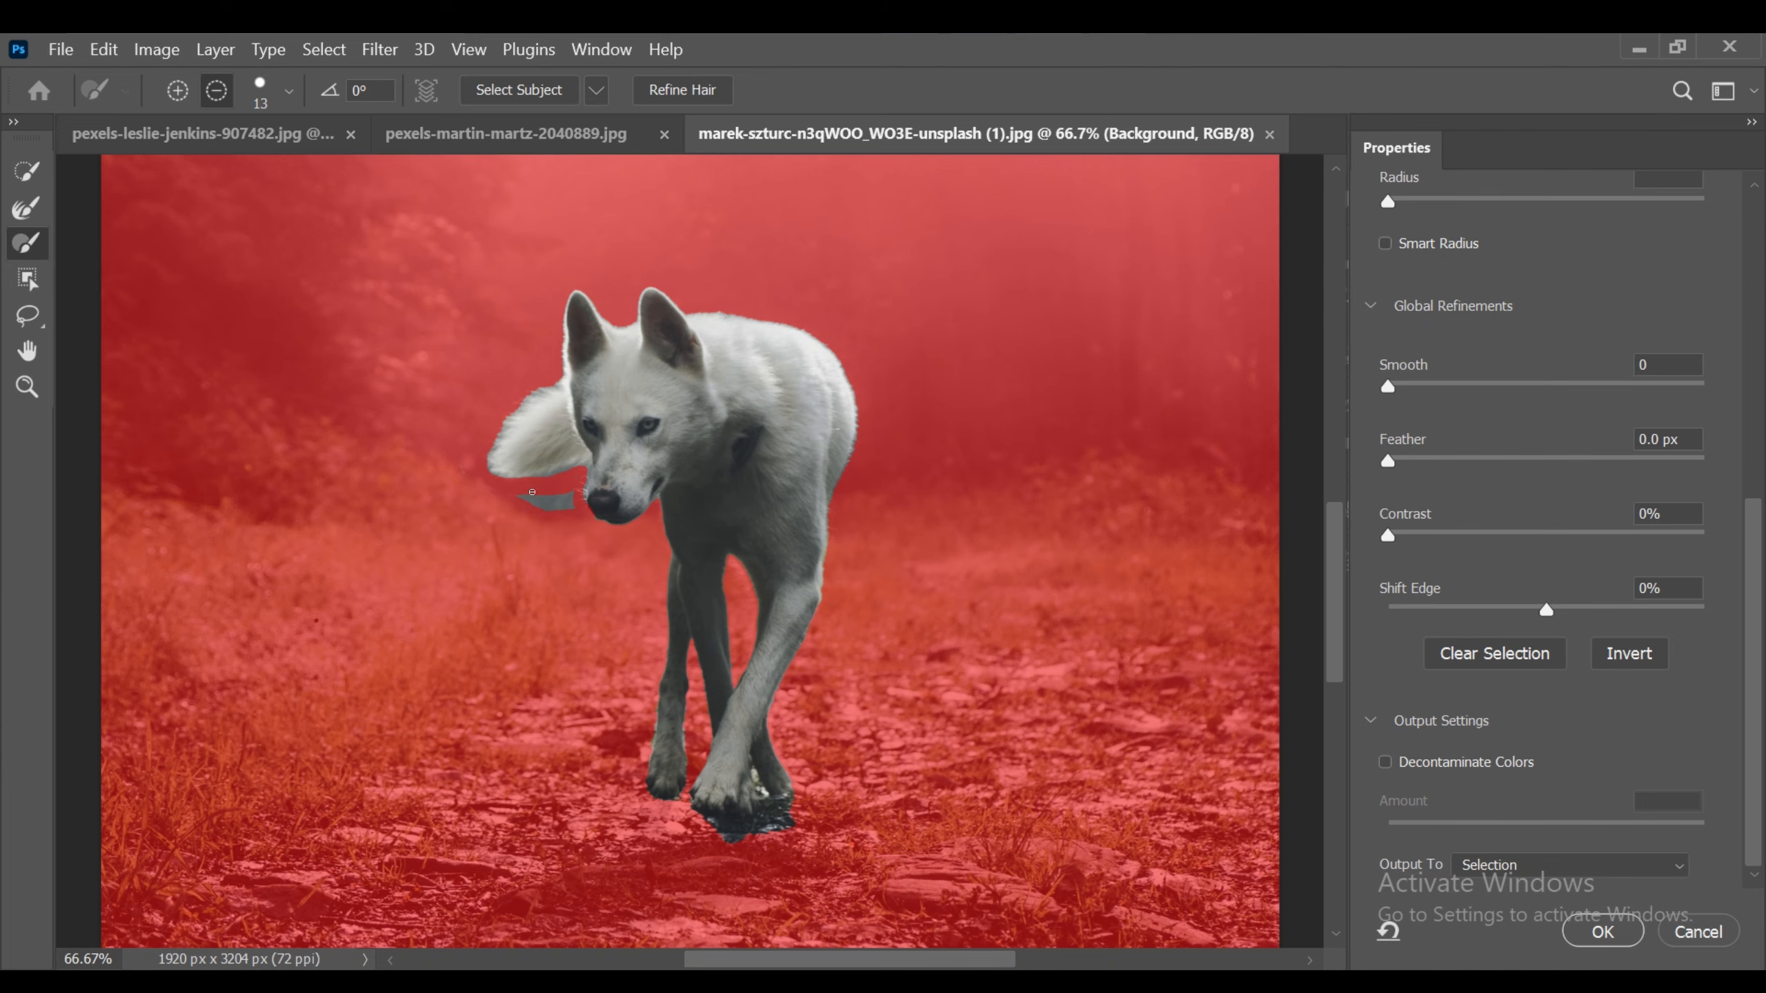
drag(524, 499, 564, 503)
- Subtract the leftover ground beneath and between the wolf's front paws from the selection
scroll(668, 556, down, 3)
key(ctrl+plus)
key(alt)
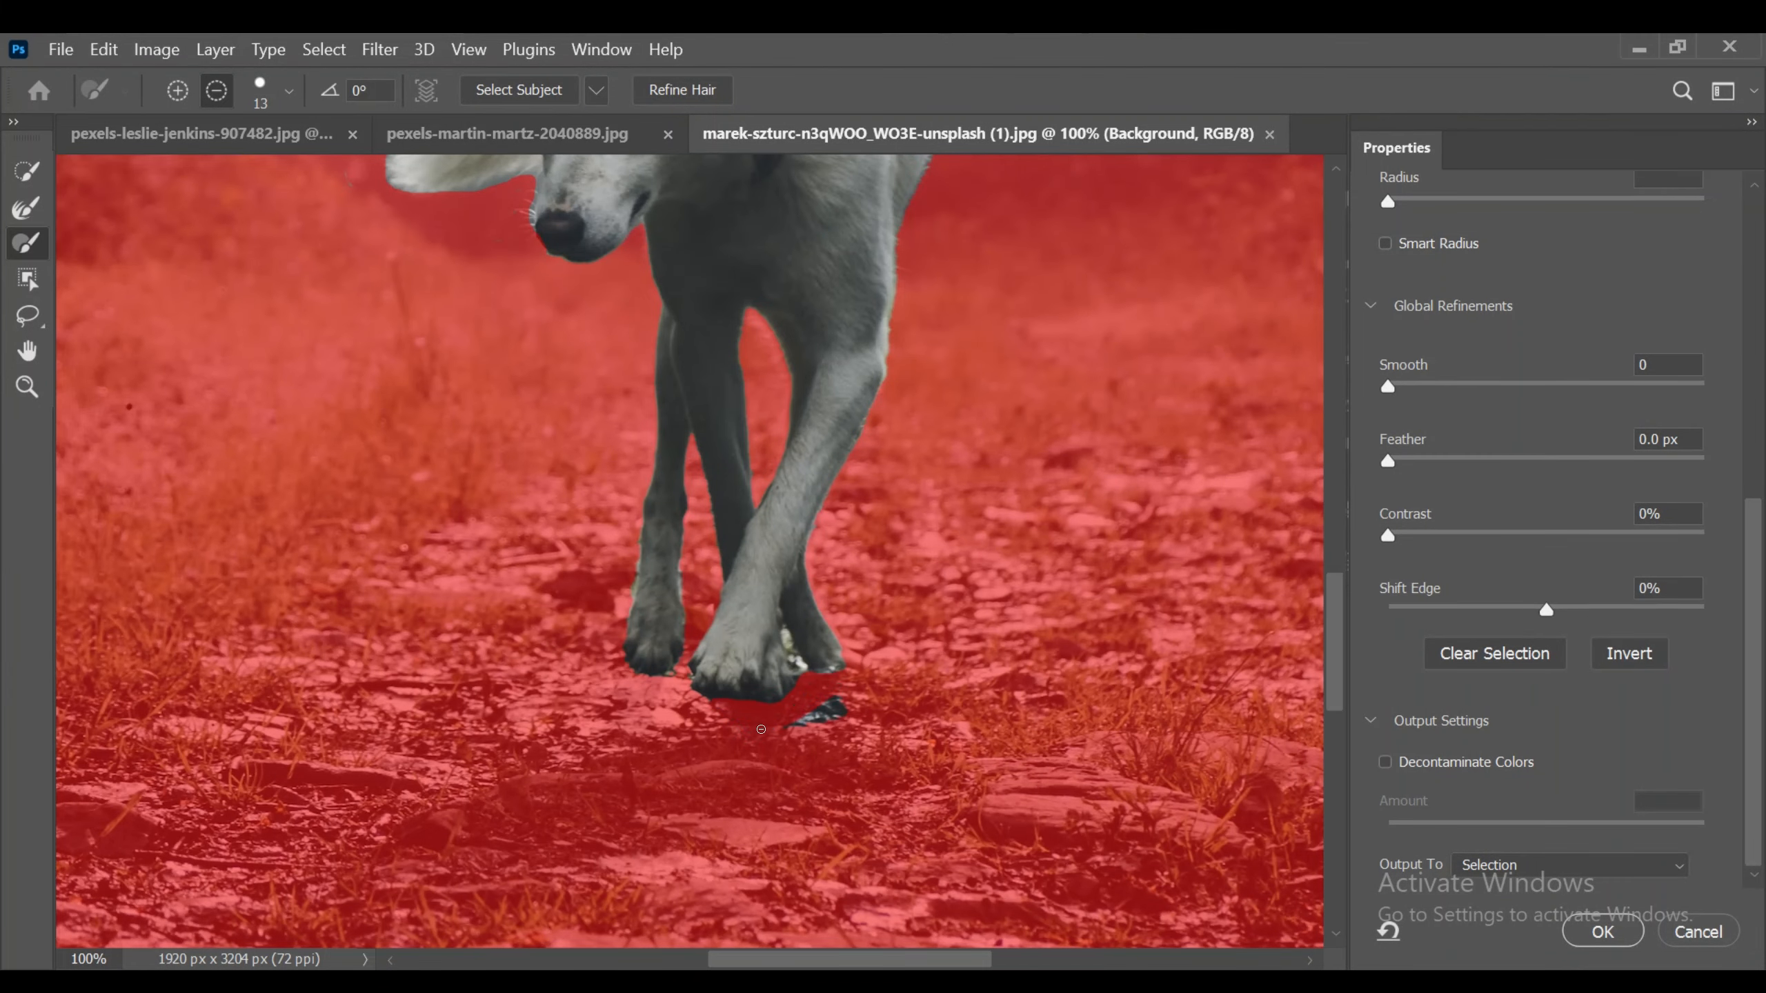
key(bracketleft)
key(alt)
key(alt)
key(alt)
key(alt)
- Preview the selection in black and white and refine the fur edges of the wolf's tail and muzzle
scroll(1322, 550, up, 5)
scroll(1509, 561, up, 5)
drag(1765, 330, 1763, 272)
click(1488, 233)
click(1447, 580)
click(29, 209)
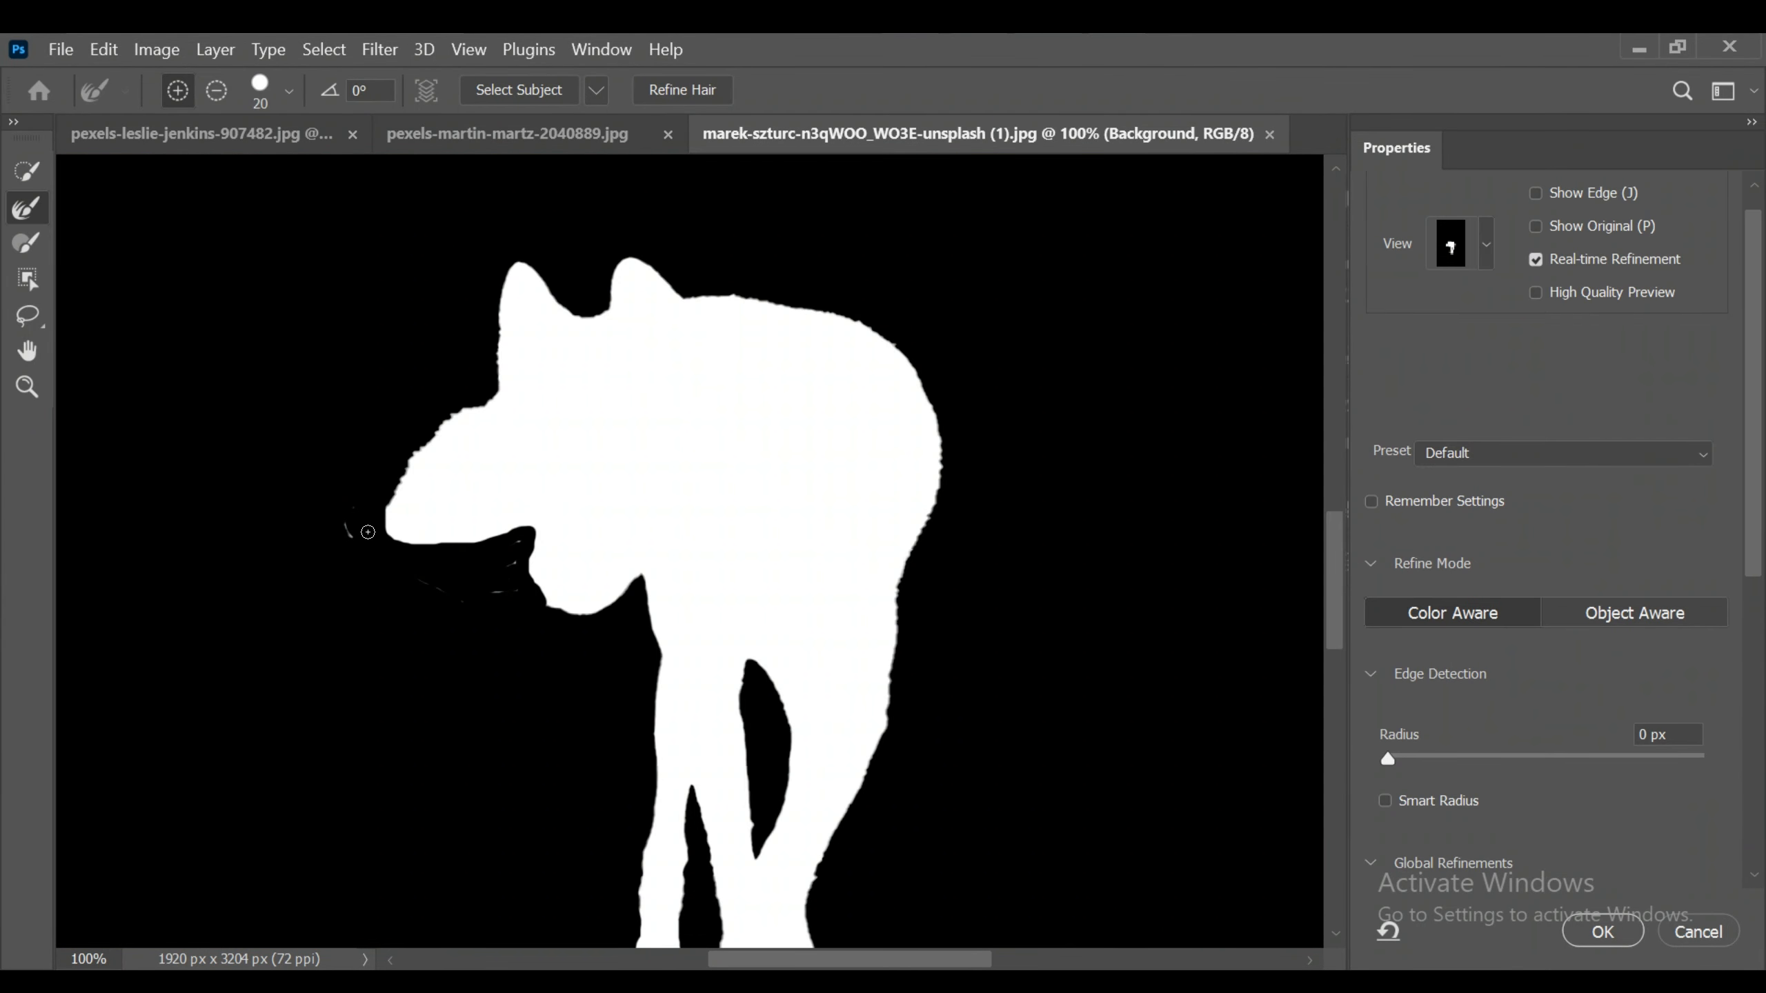
mouse_move(422, 496)
mouse_down()
mouse_move(445, 426)
mouse_move(479, 412)
mouse_up()
key(bracketleft)
key(bracketleft)
mouse_move(386, 529)
mouse_down()
mouse_move(533, 576)
mouse_move(570, 612)
mouse_move(629, 594)
mouse_up()
- Refine the fur edges of the wolf's ears, back and rear side with the 9 px Refine Edge Brush
mouse_move(499, 366)
mouse_down()
mouse_move(518, 262)
mouse_move(579, 315)
mouse_up()
drag(624, 259, 681, 296)
mouse_move(904, 567)
mouse_down()
mouse_move(941, 442)
mouse_move(886, 340)
mouse_move(687, 298)
mouse_up()
scroll(728, 293, down, 2)
mouse_move(818, 737)
mouse_down()
mouse_move(868, 636)
mouse_move(901, 423)
mouse_up()
drag(895, 487, 886, 553)
- Output the refined wolf selection as a new layer with a layer mask
scroll(1537, 834, down, 5)
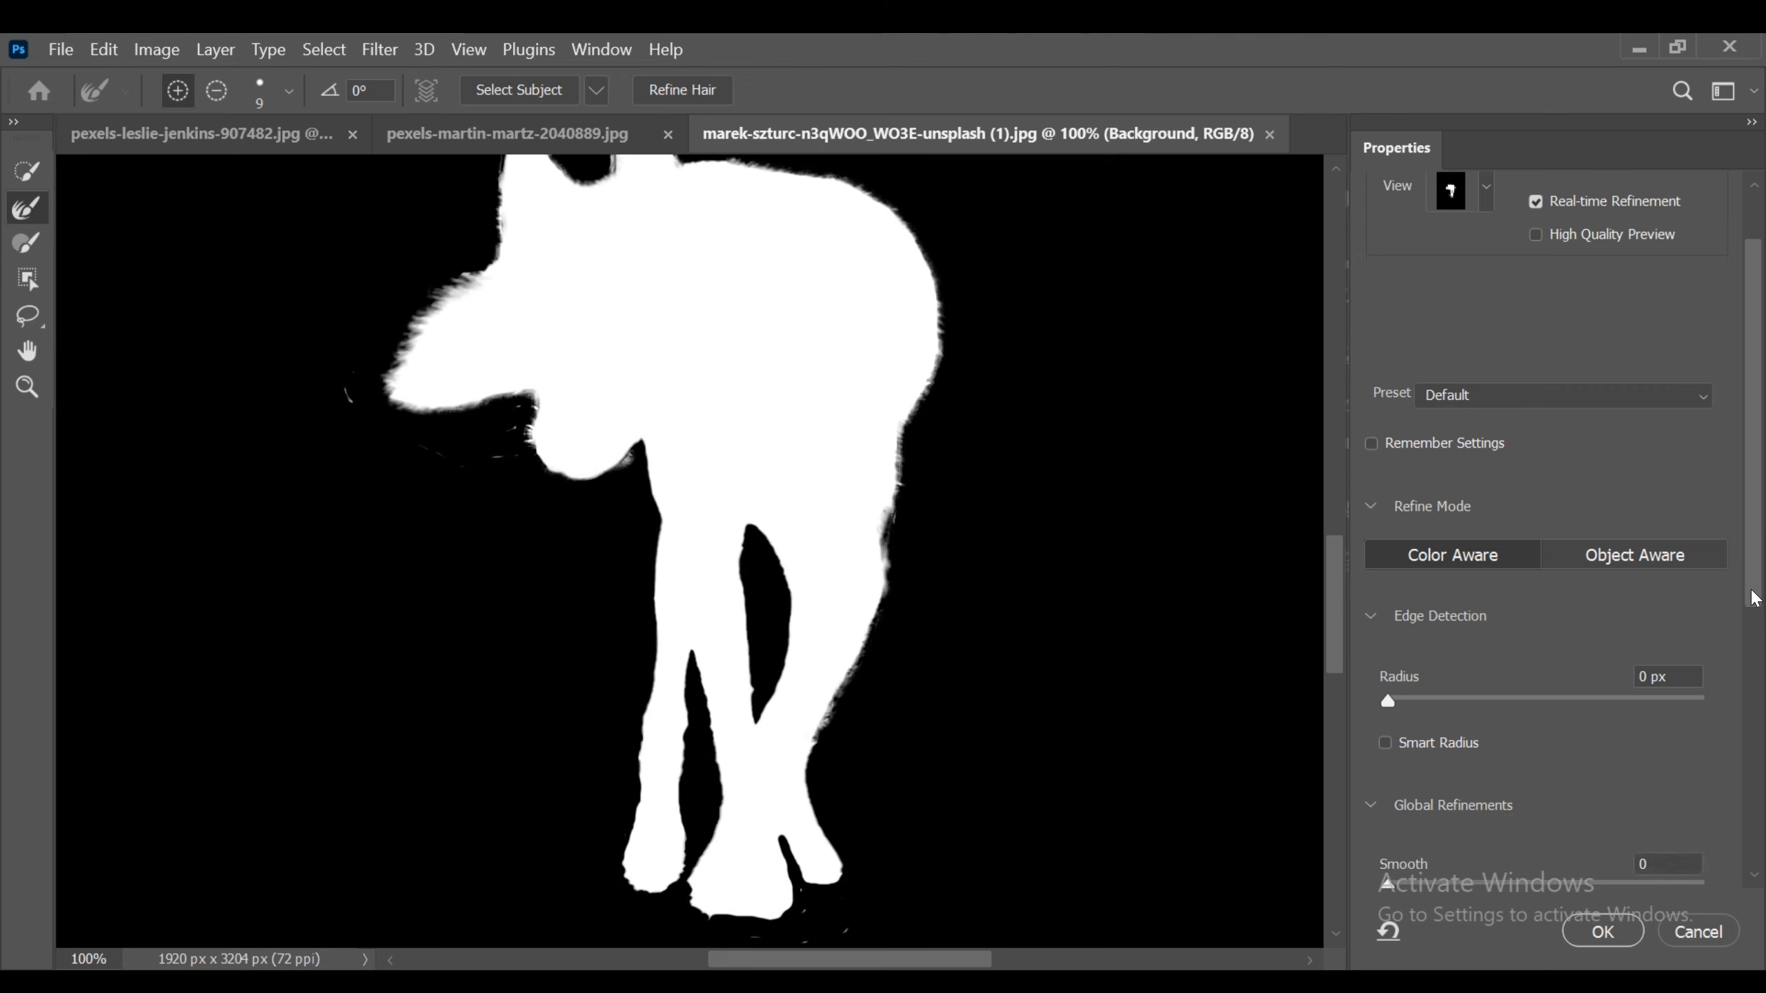
click(1600, 930)
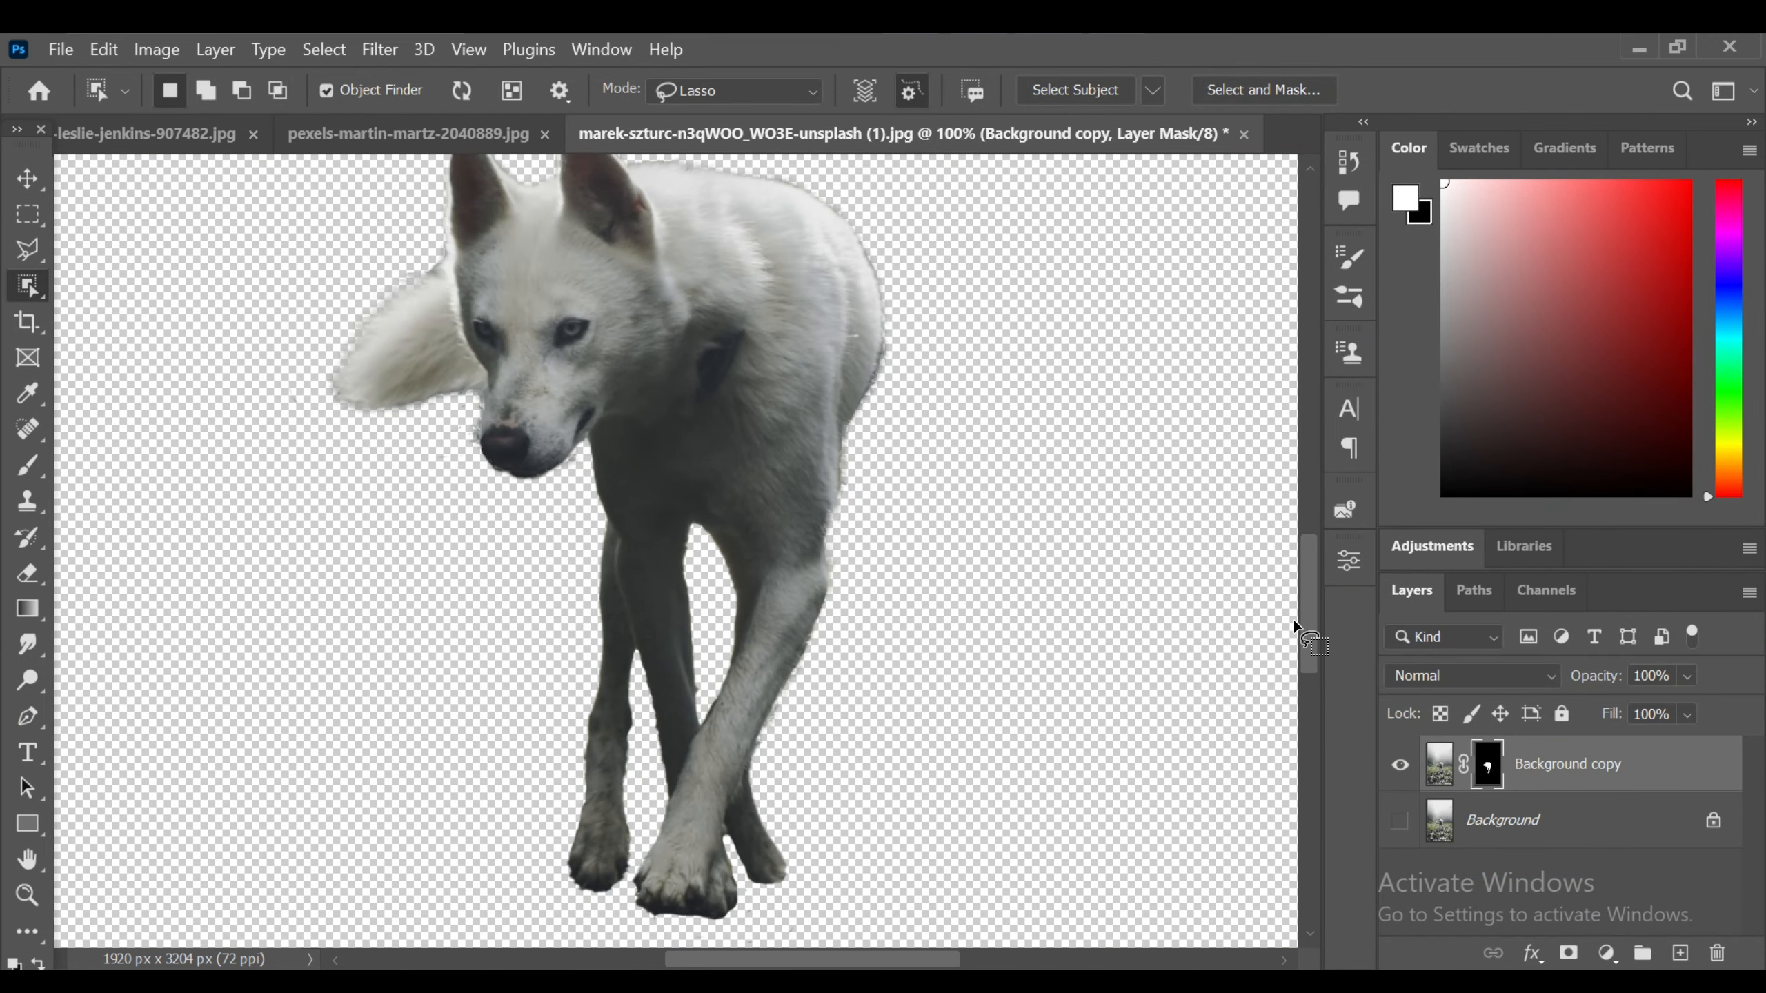
mouse_move(1302, 581)
mouse_down()
mouse_move(1299, 655)
mouse_move(1299, 558)
mouse_move(1311, 632)
mouse_move(1311, 579)
mouse_up()
key(Return)
key(ctrl+minus)
key(ctrl+minus)
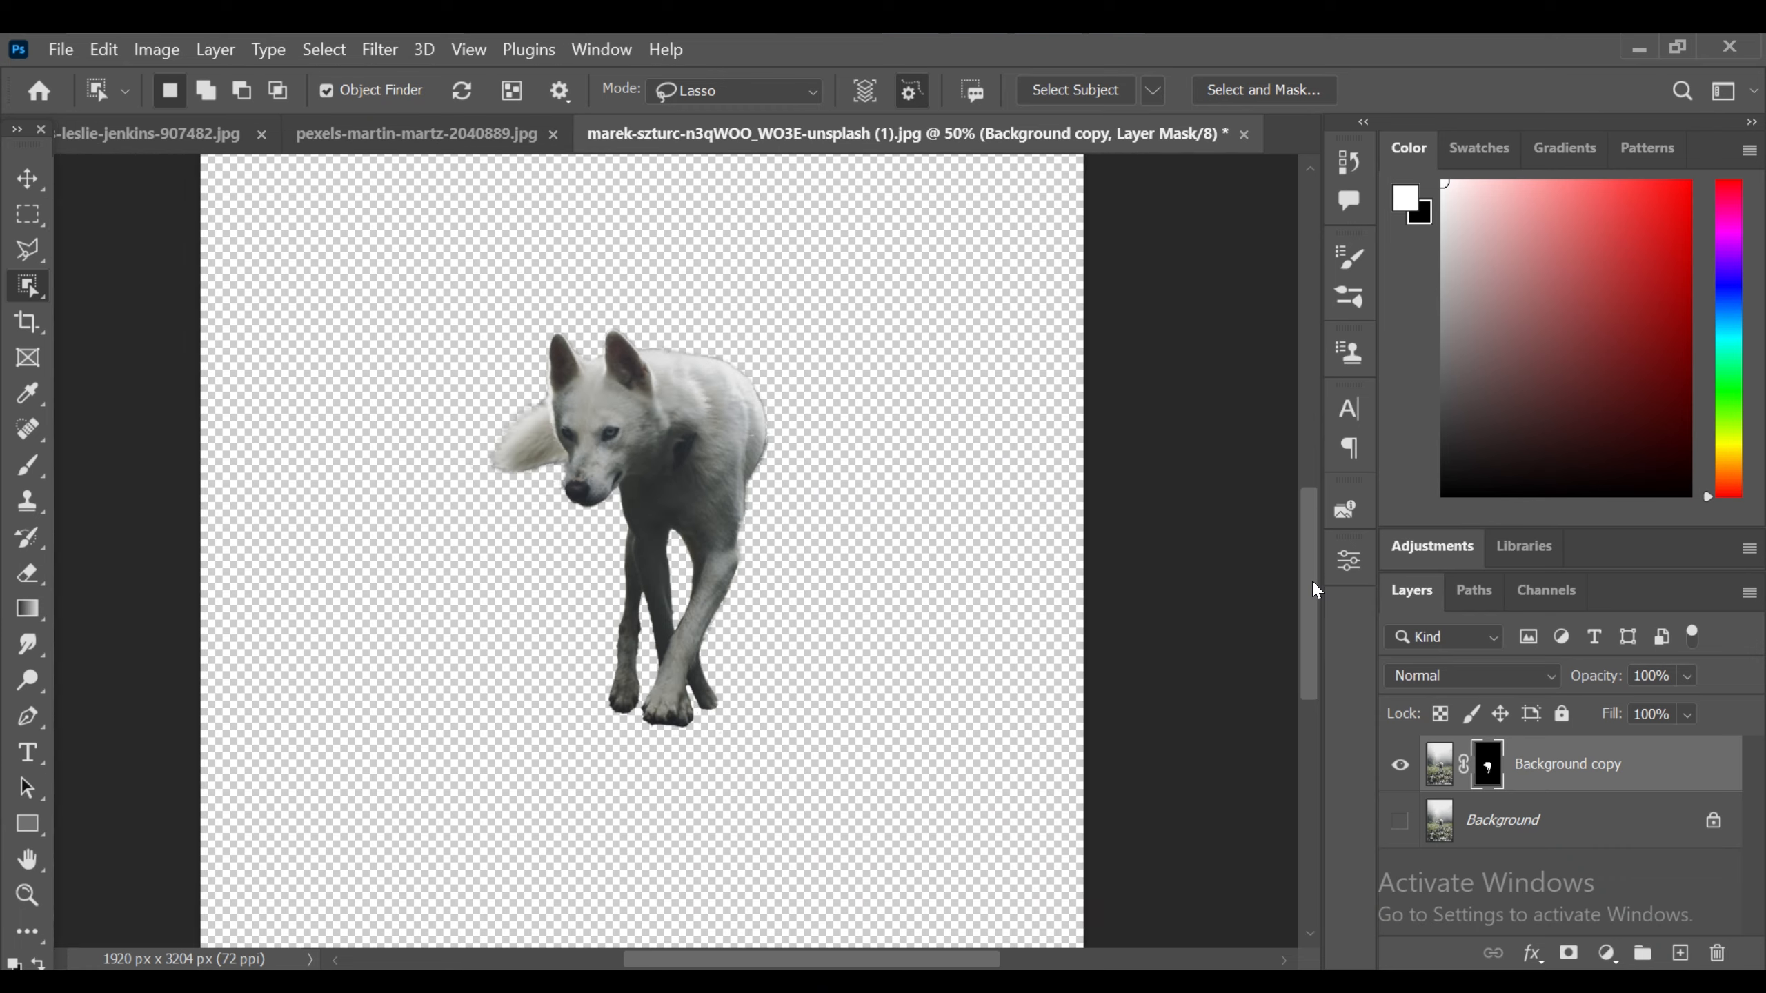
- Move the wolf cut-out into the forest composite above the girl group and scale it to about 144.6%
click(28, 177)
drag(643, 452, 596, 521)
key(ctrl+t)
drag(804, 812, 894, 914)
drag(751, 769, 761, 695)
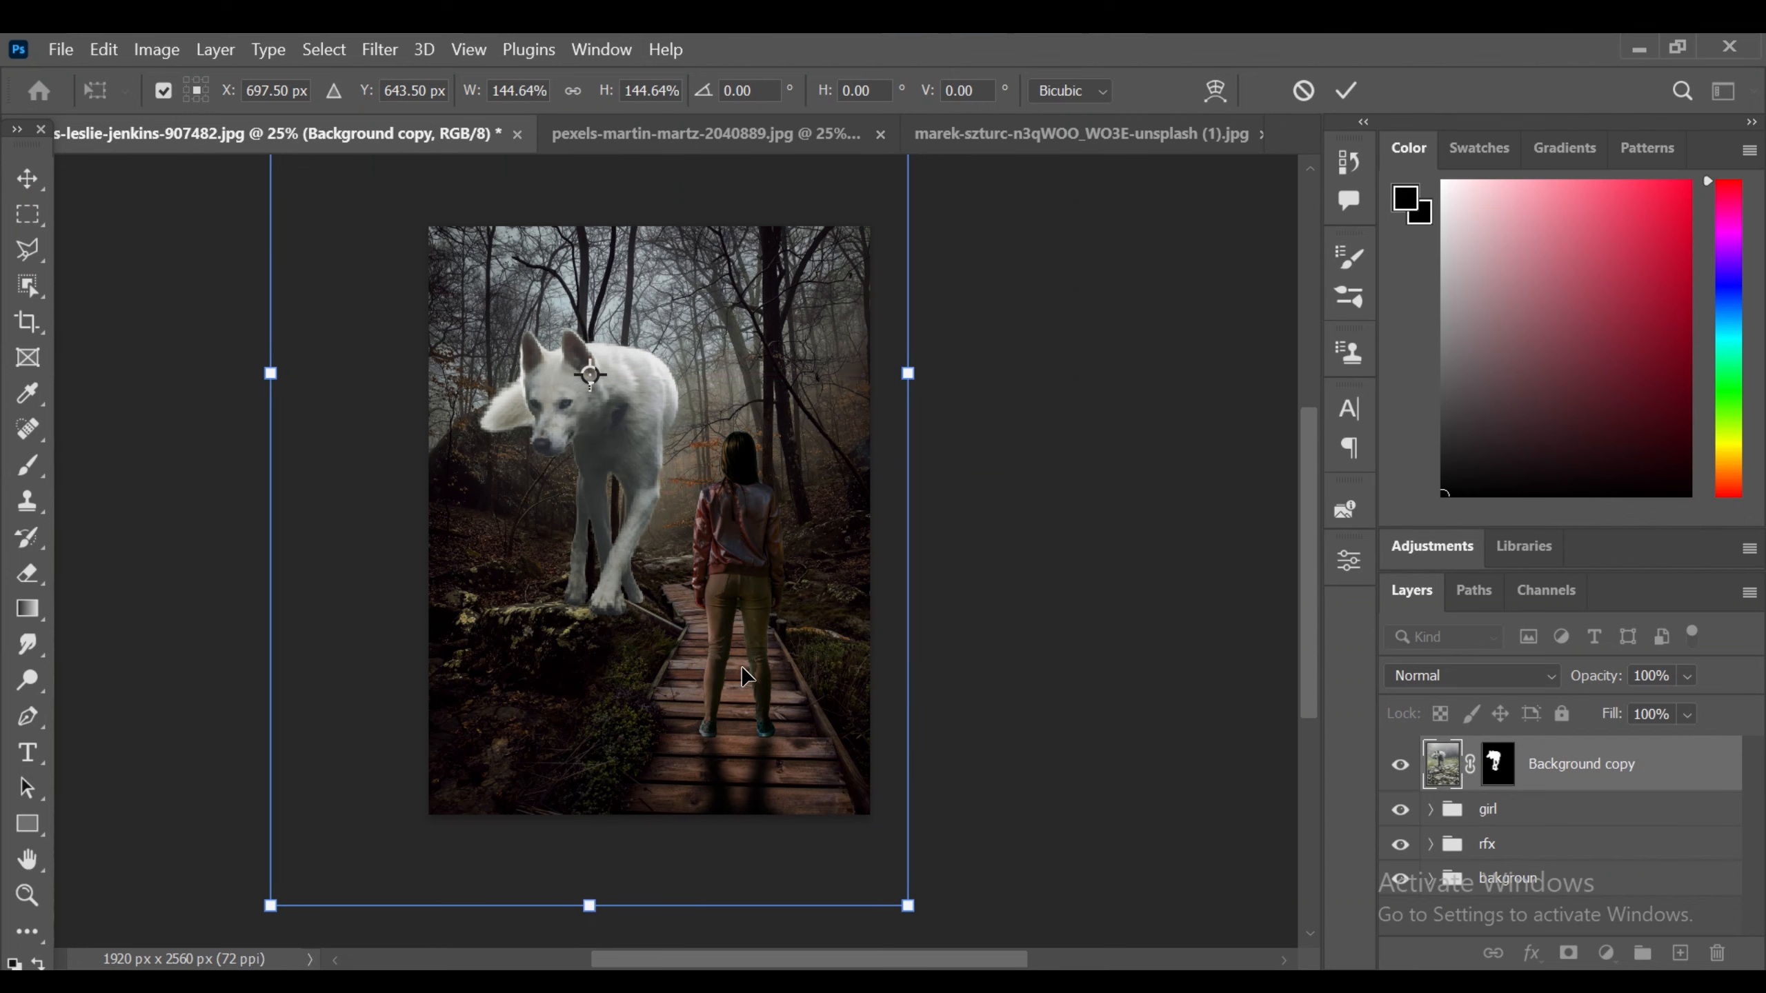
- Flip the wolf horizontally so that it faces the woman
right_click(669, 509)
click(806, 846)
key(ctrl+z)
right_click(618, 483)
click(751, 933)
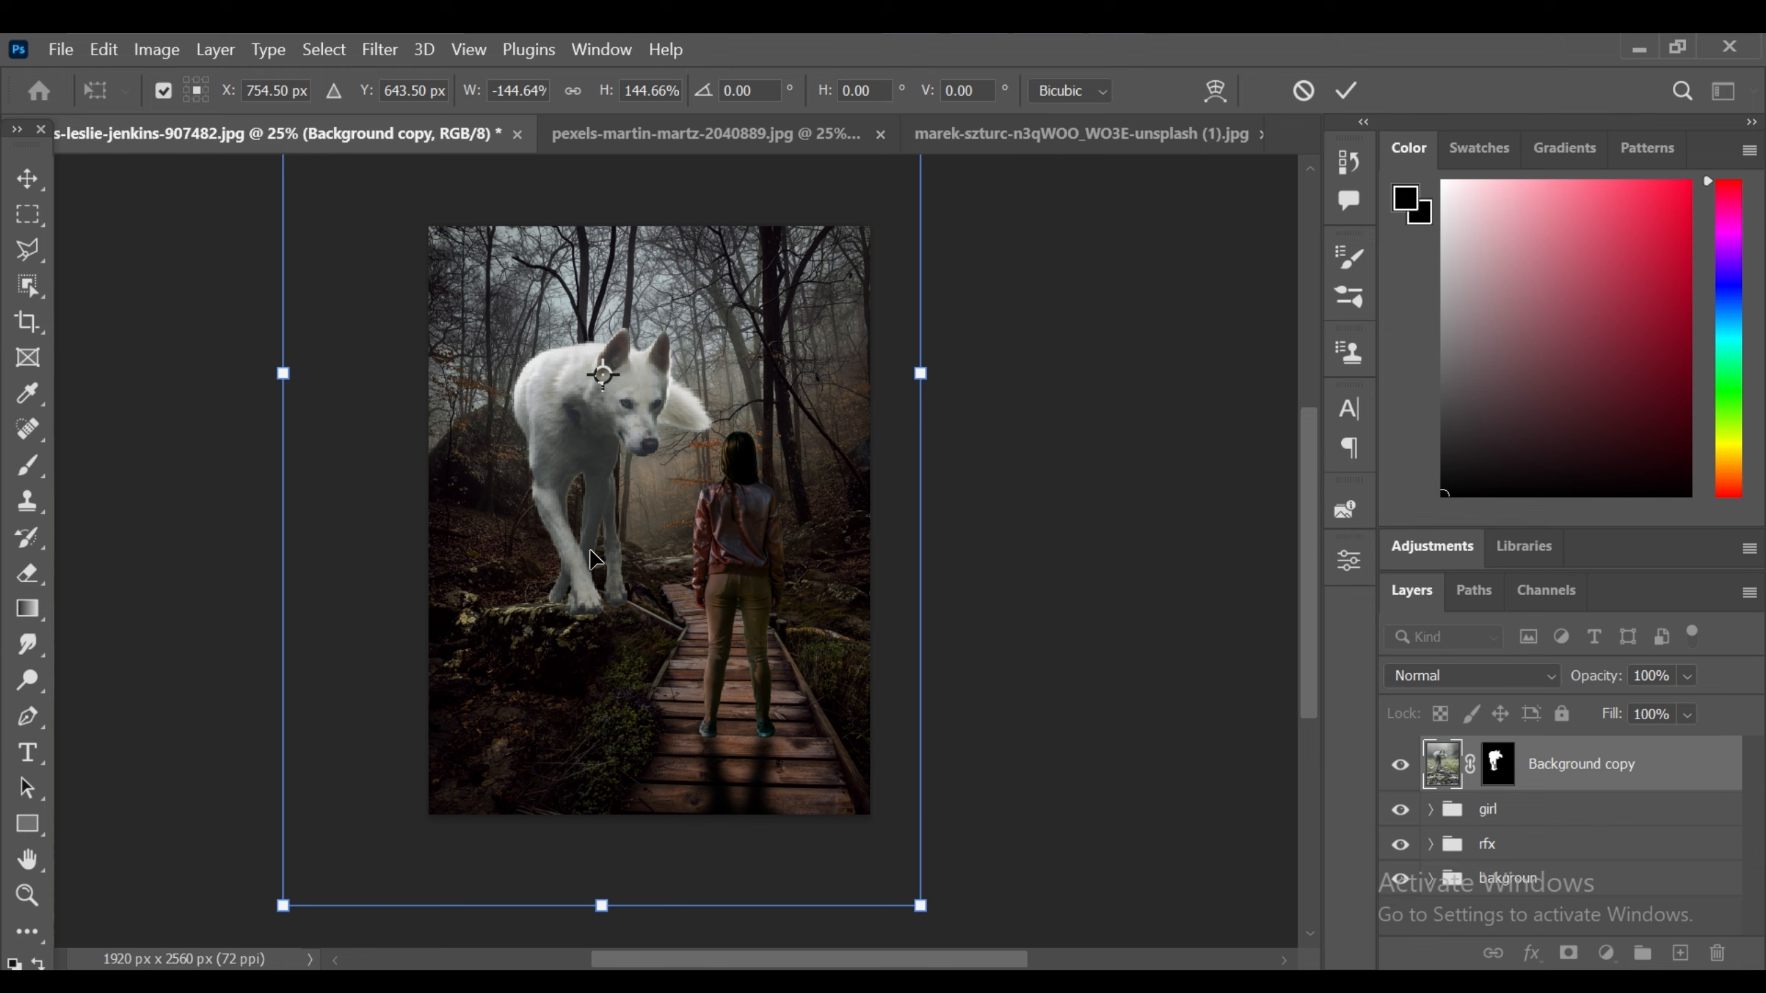
- Enlarge the wolf to about 173% and position it over the mossy rock beside the boardwalk
key(ctrl+plus)
key(ctrl+plus)
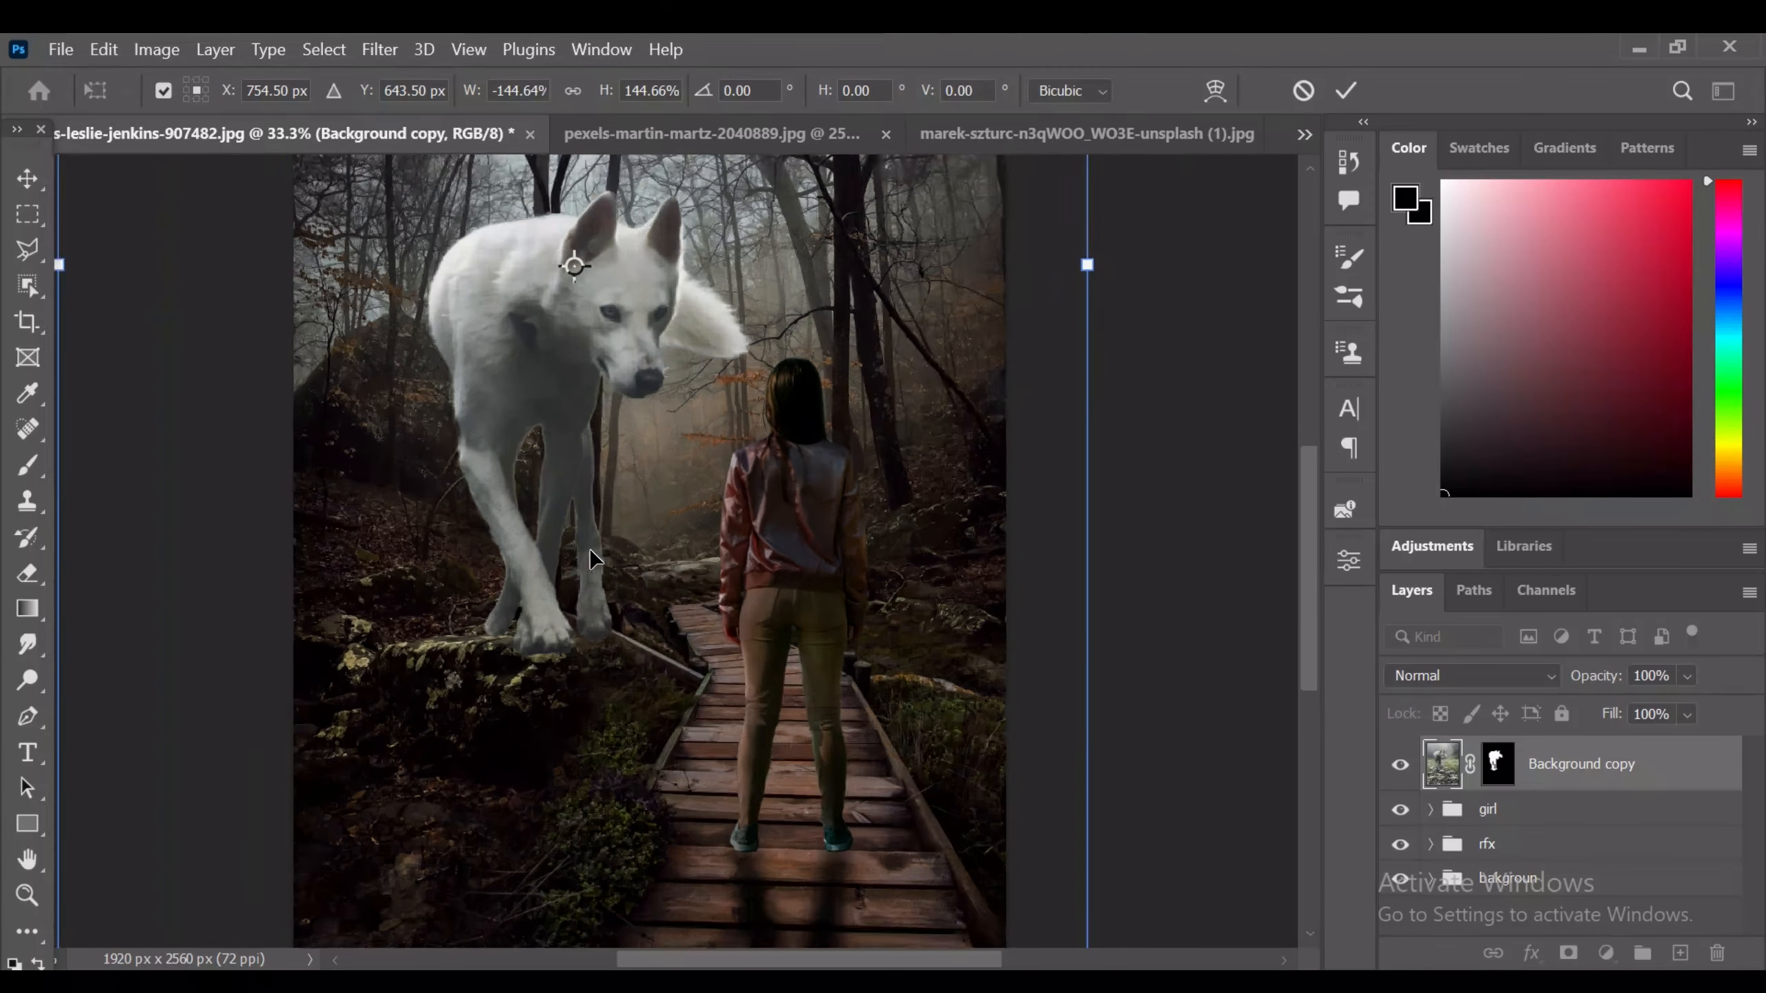
mouse_move(526, 523)
mouse_down()
mouse_move(526, 508)
mouse_move(507, 521)
mouse_up()
scroll(1307, 513, up, 2)
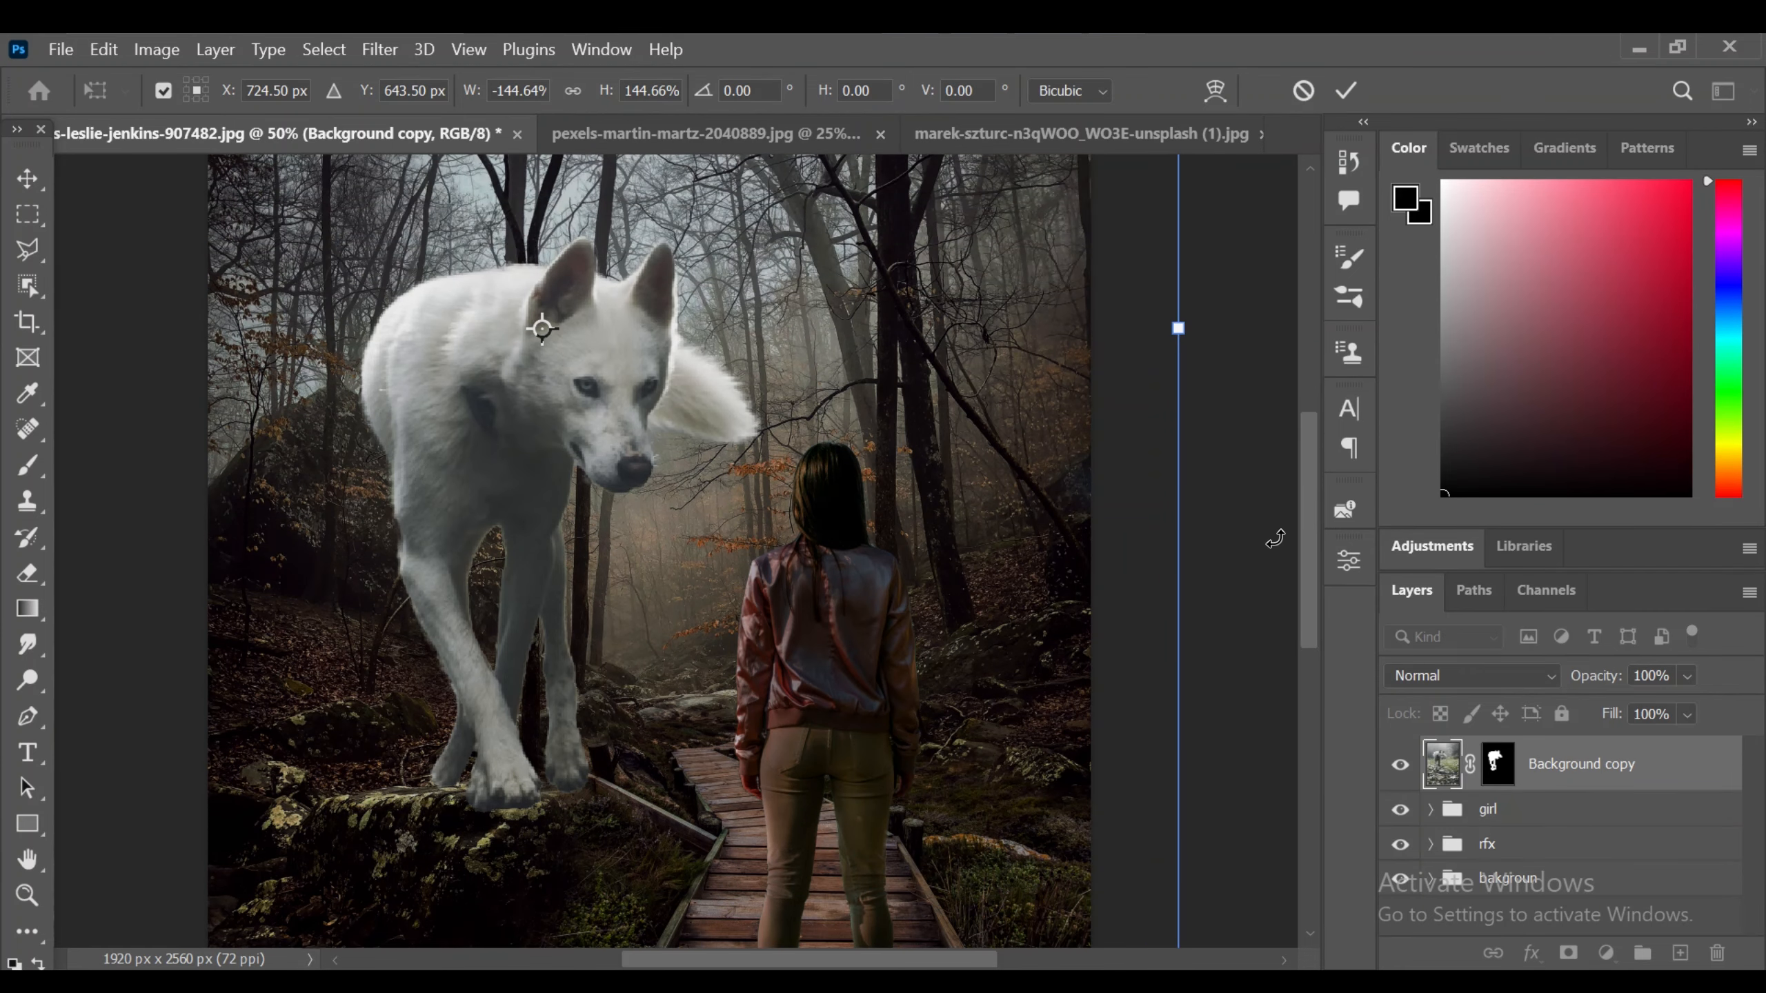
key(ctrl+minus)
key(ctrl+minus)
drag(828, 833, 895, 885)
drag(769, 770, 773, 743)
key(ctrl+plus)
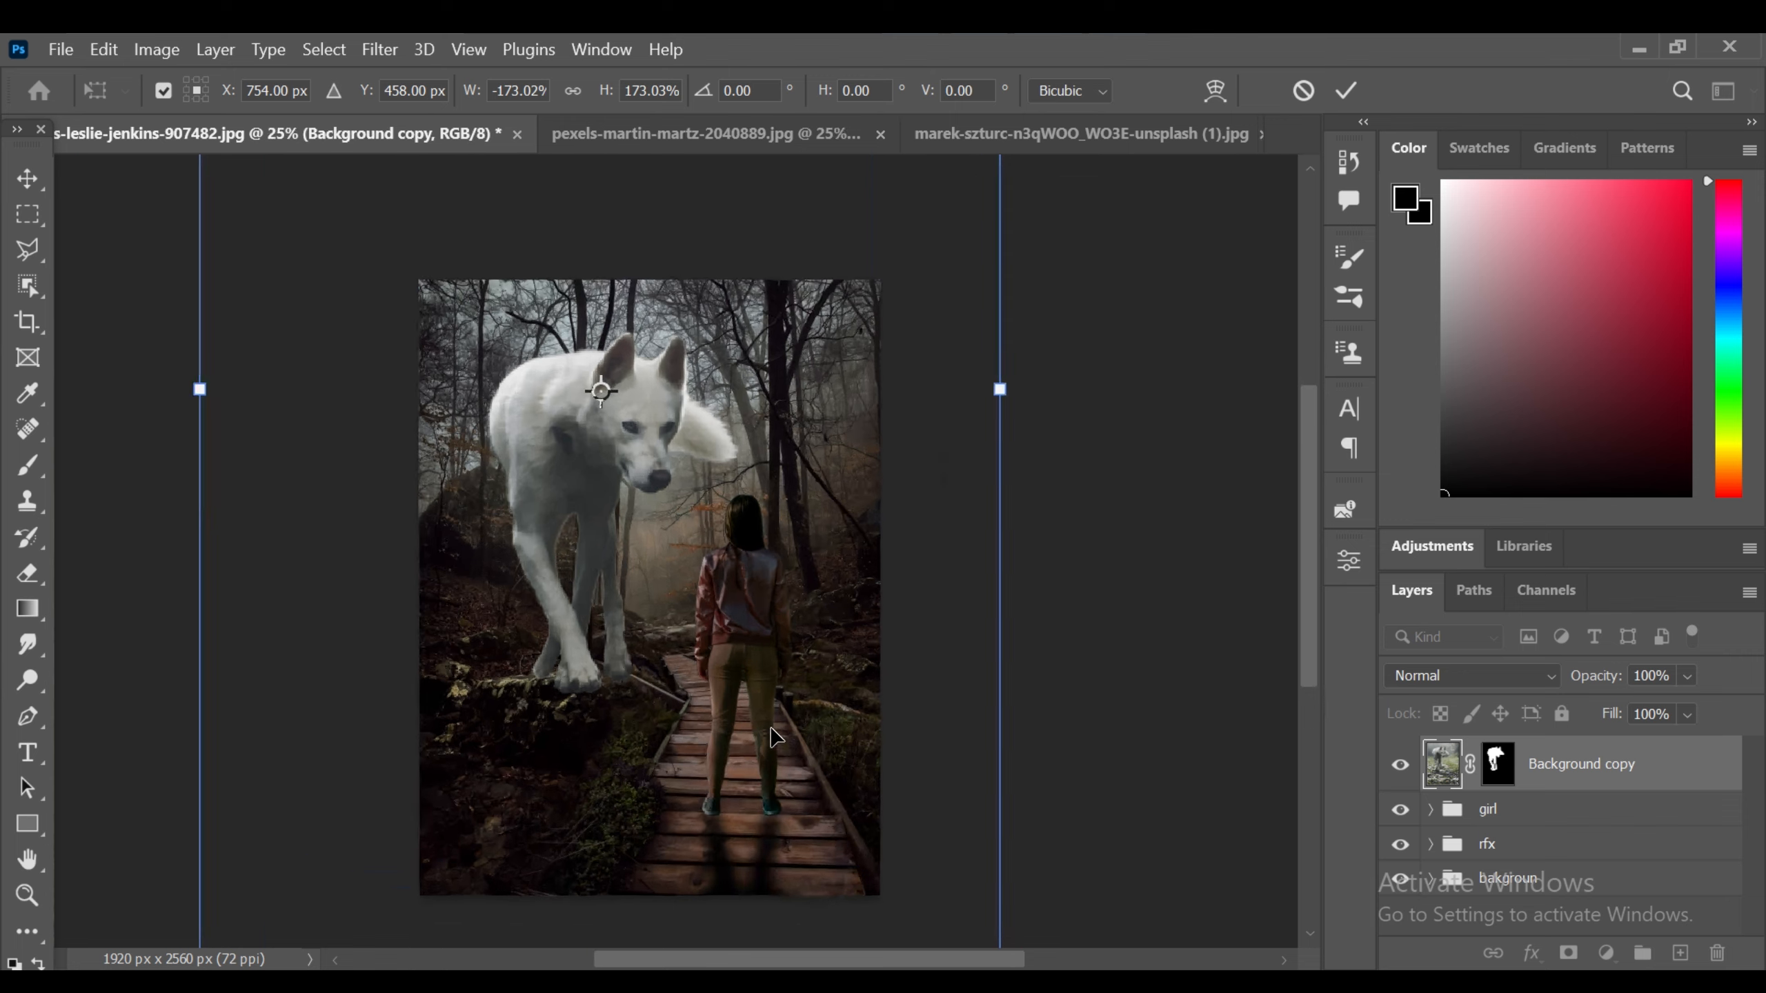
key(ctrl+plus)
key(Return)
- Nudge the wolf left and slightly up to fine-tune its stance on the mossy rock
key(Left)
key(Left)
key(Left)
key(Left)
key(Left)
key(Left)
key(Left)
key(Left)
key(Left)
key(Left)
key(Left)
key(Left)
key(Left)
key(Left)
key(Left)
key(Left)
key(Left)
key(Left)
key(Left)
key(Left)
key(Up)
key(Up)
key(Up)
key(Up)
key(Up)
key(Up)
key(Up)
key(Up)
key(Left)
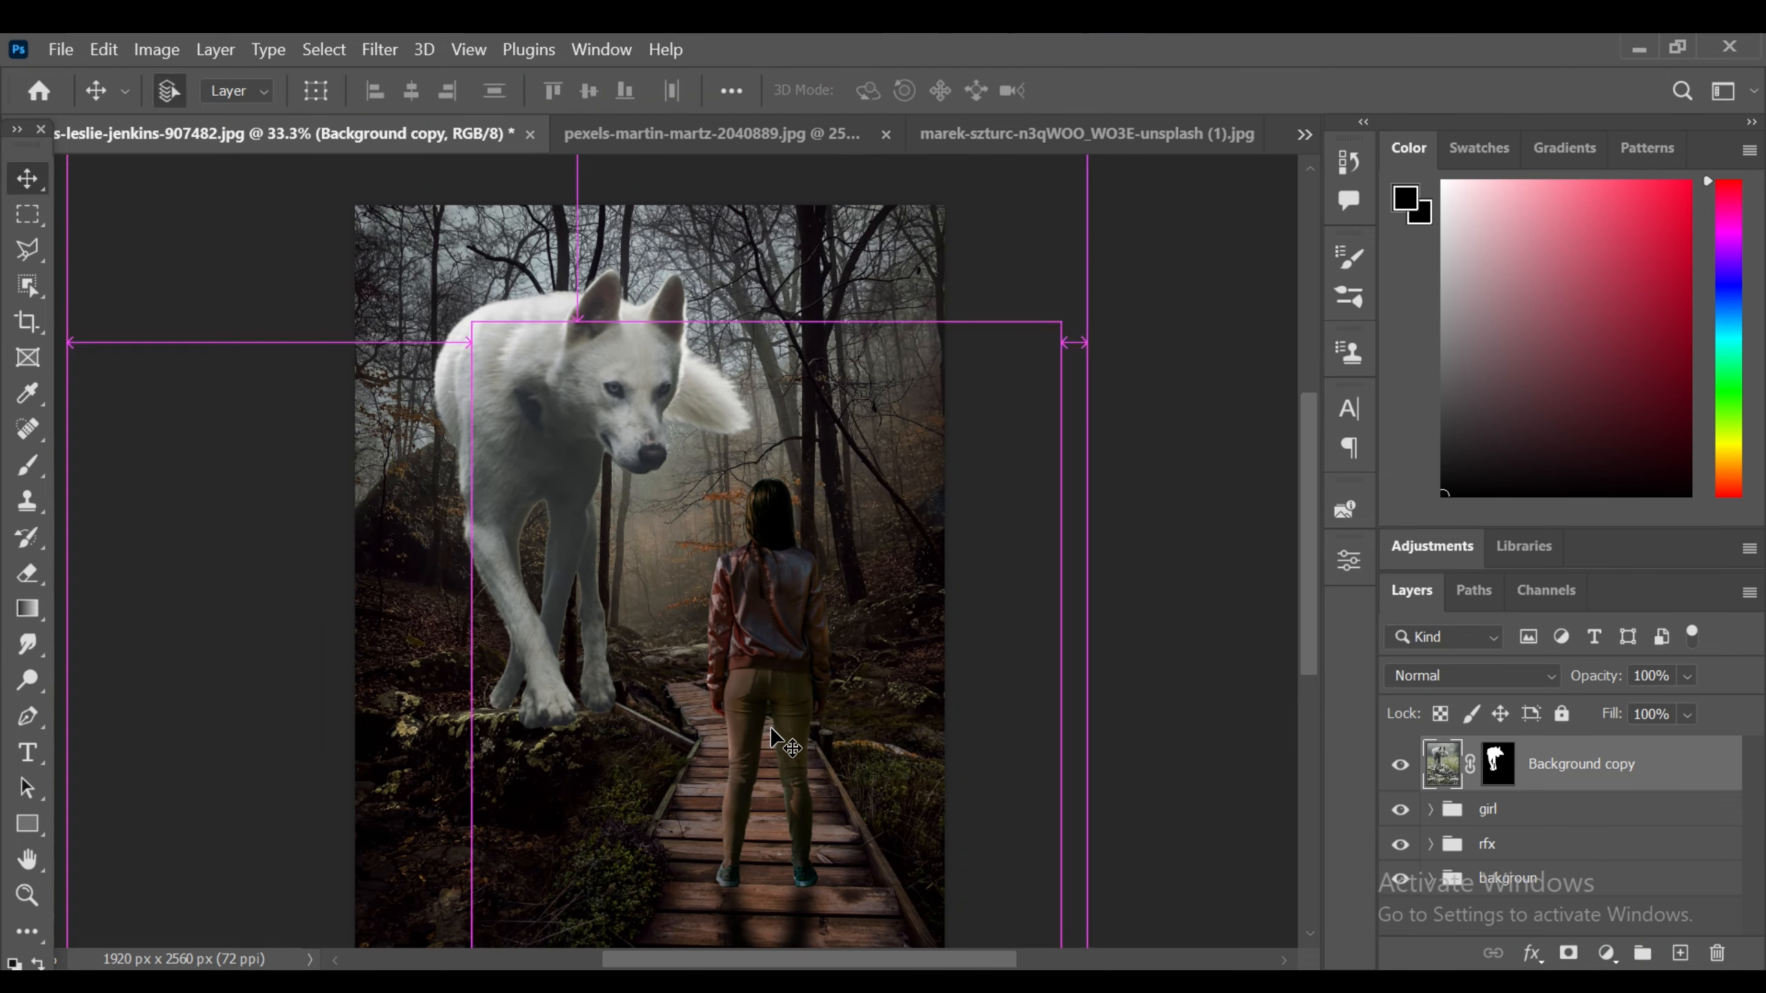
- Soften the bottom of the wolf's near front paw on its layer mask using a black brush at 5% flow
key(ctrl+plus)
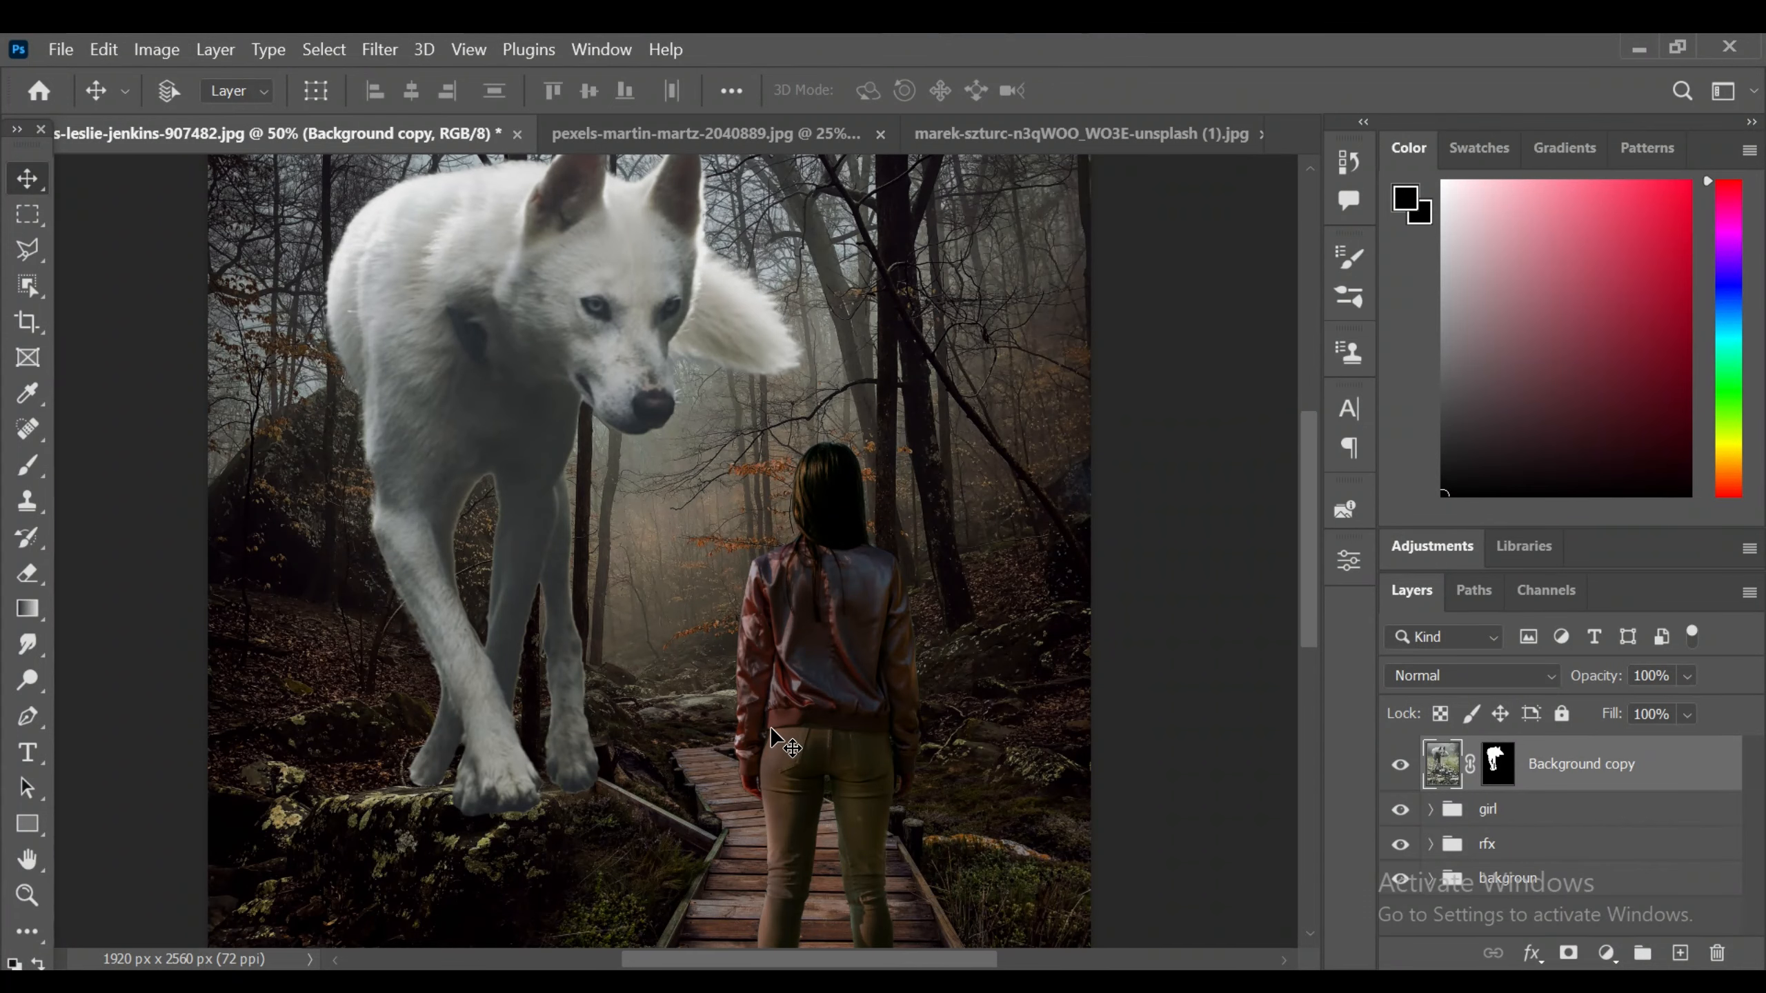
click(1496, 764)
click(27, 463)
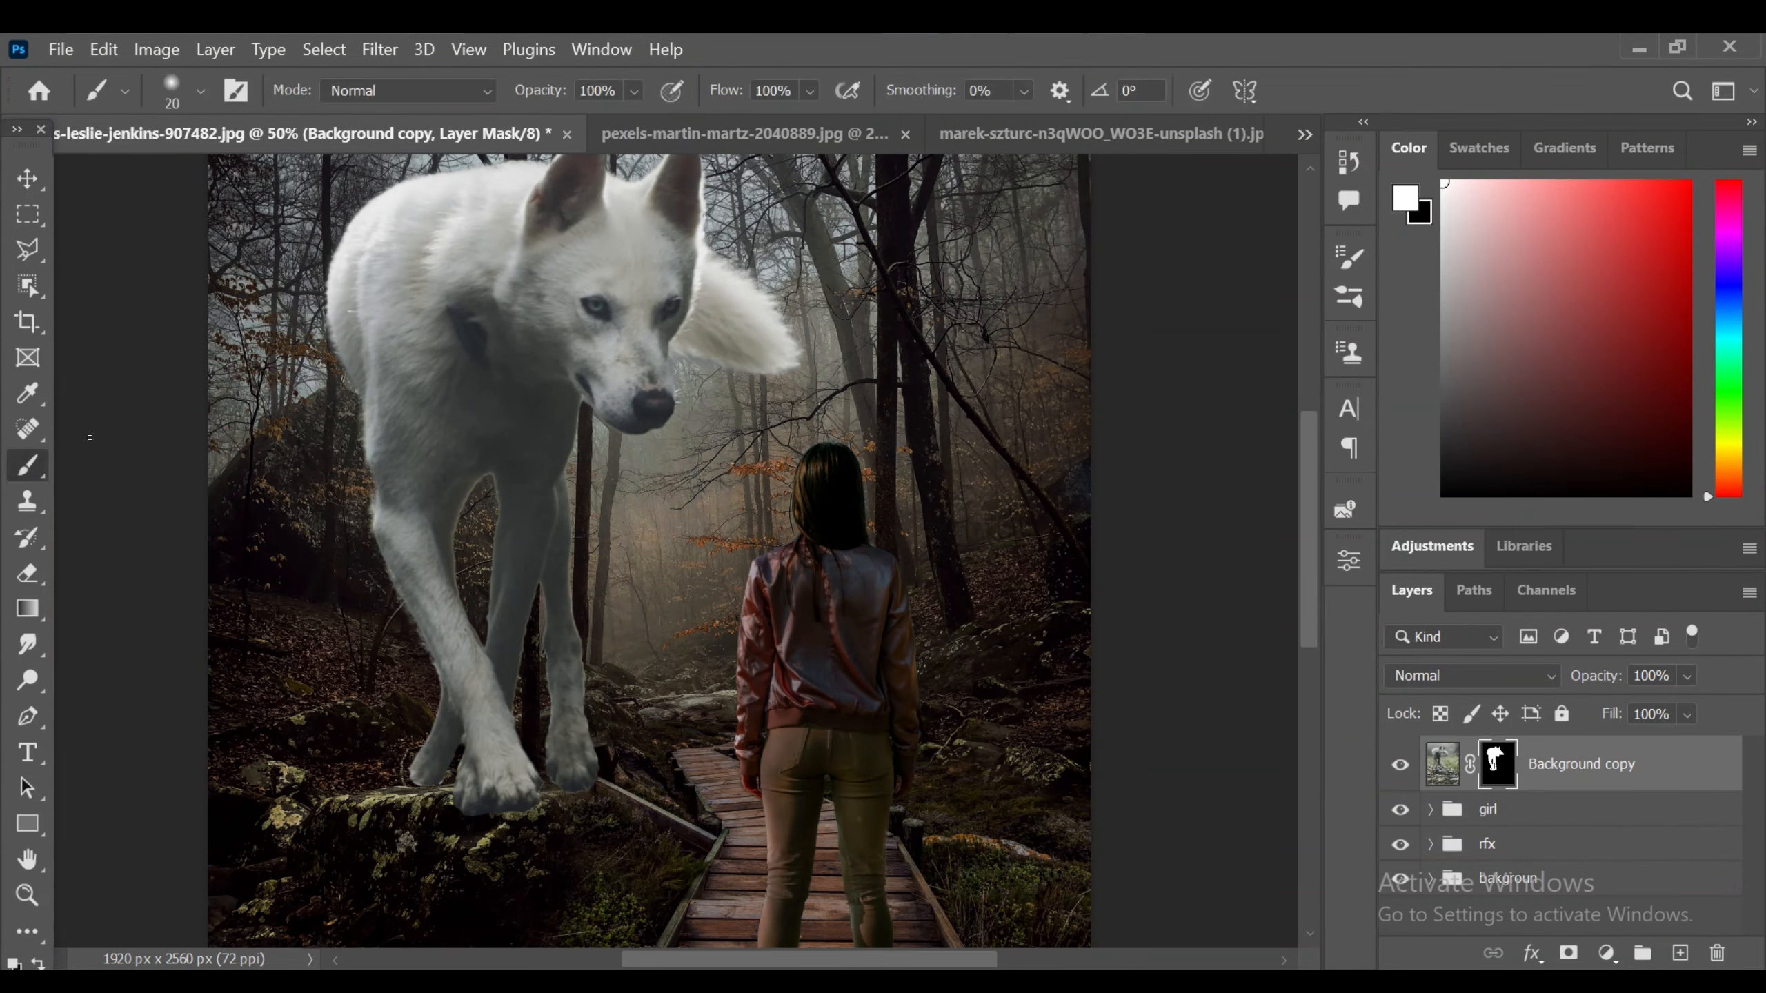
drag(776, 88, 607, 84)
text(5)
drag(1308, 595, 1265, 671)
key(ctrl+plus)
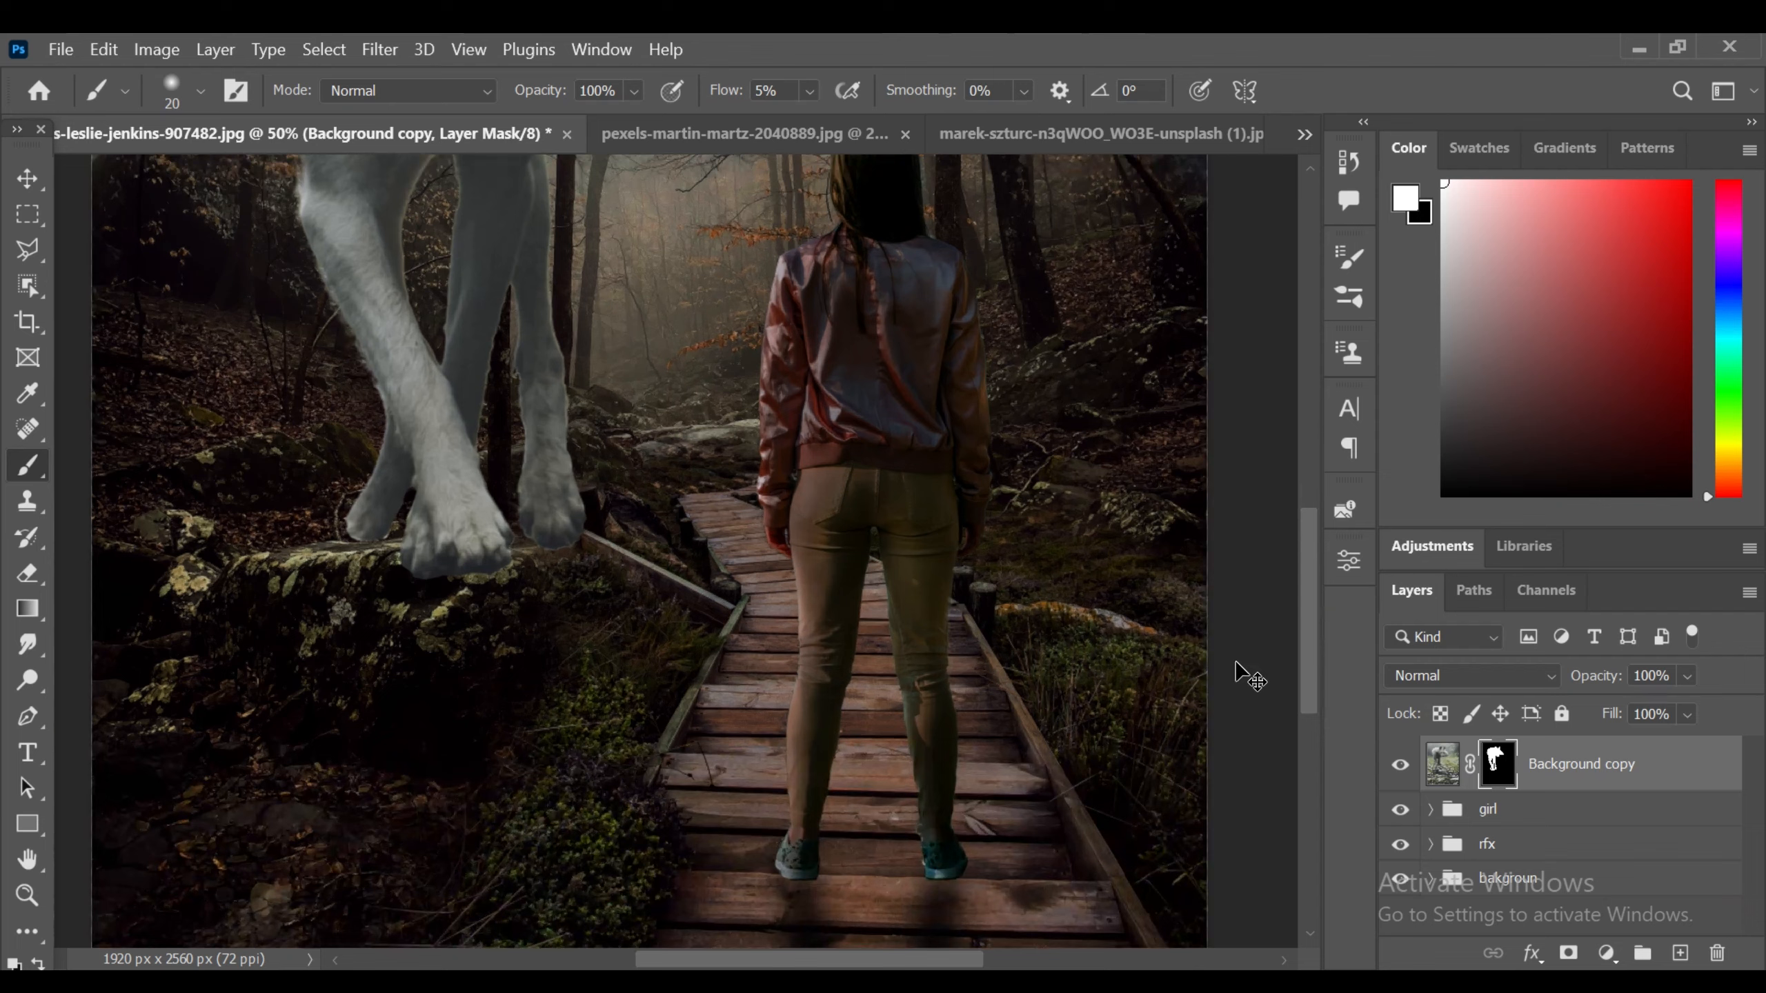
key(bracketright)
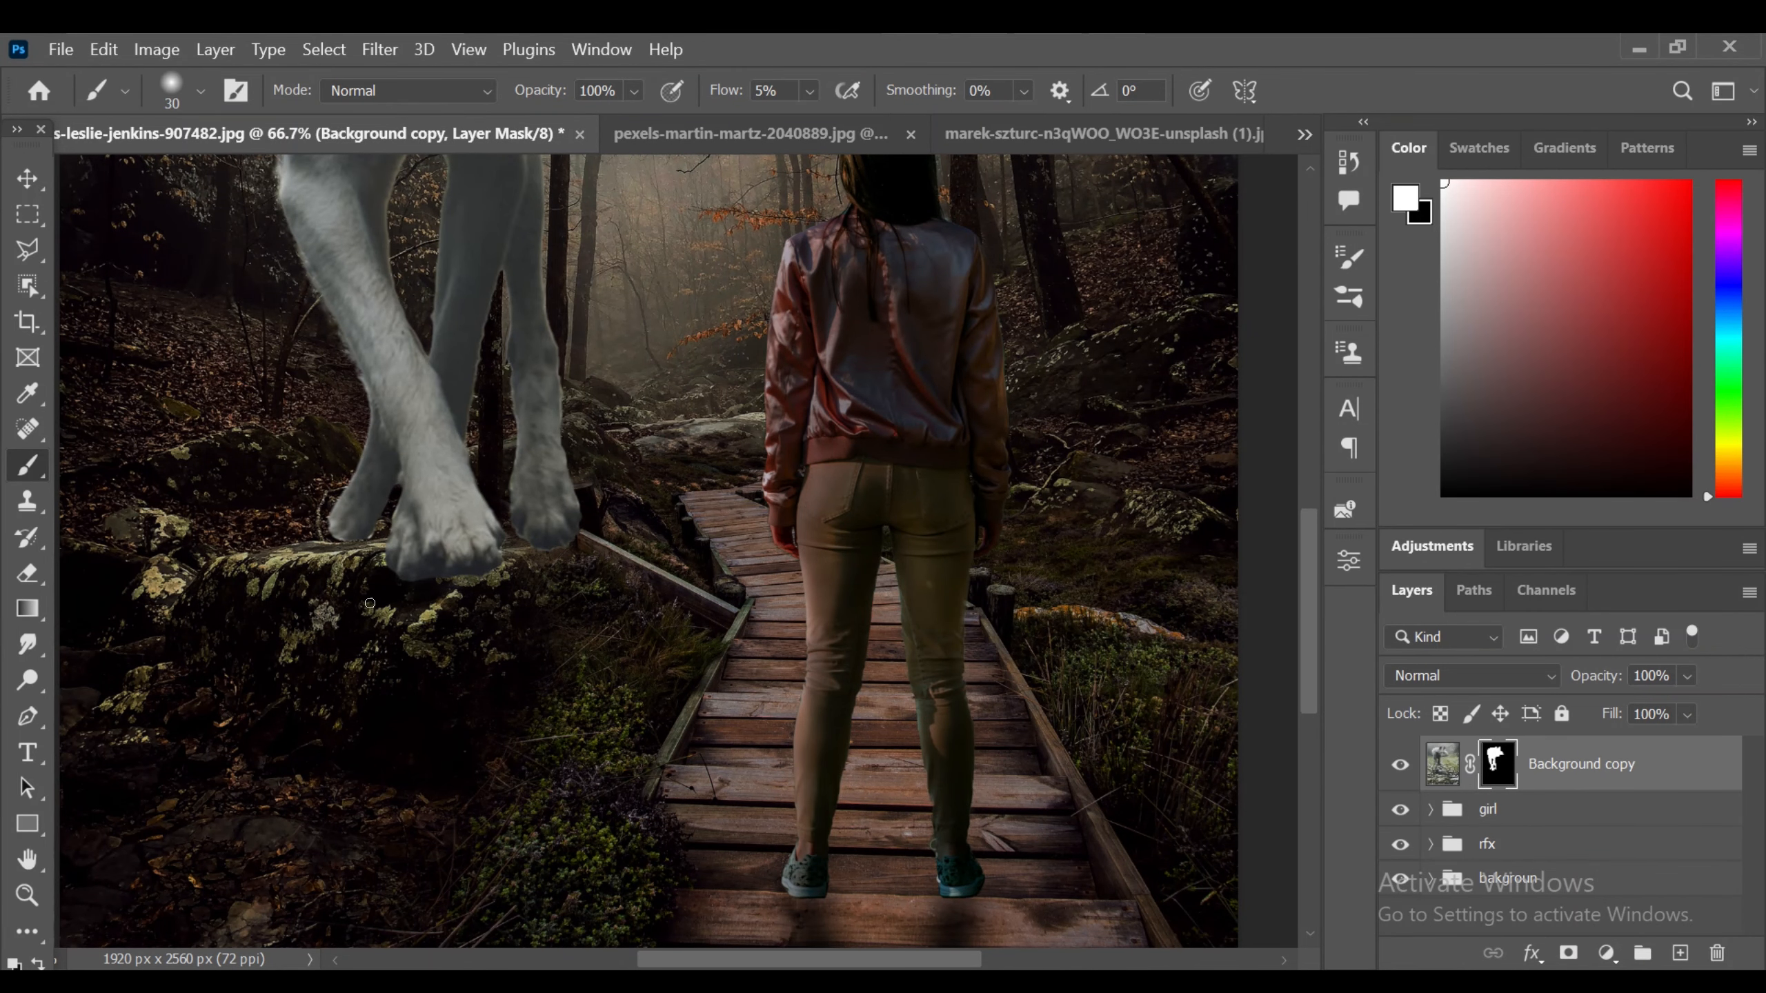
key(x)
mouse_move(427, 585)
mouse_down()
mouse_move(490, 565)
mouse_move(395, 586)
mouse_move(478, 565)
mouse_up()
- Nudge the wolf four increments right and three down with Free Transform so its paws settle on the rock
key(ctrl+t)
key(Right)
key(Right)
key(Right)
key(Right)
key(Down)
key(Down)
key(Down)
key(Return)
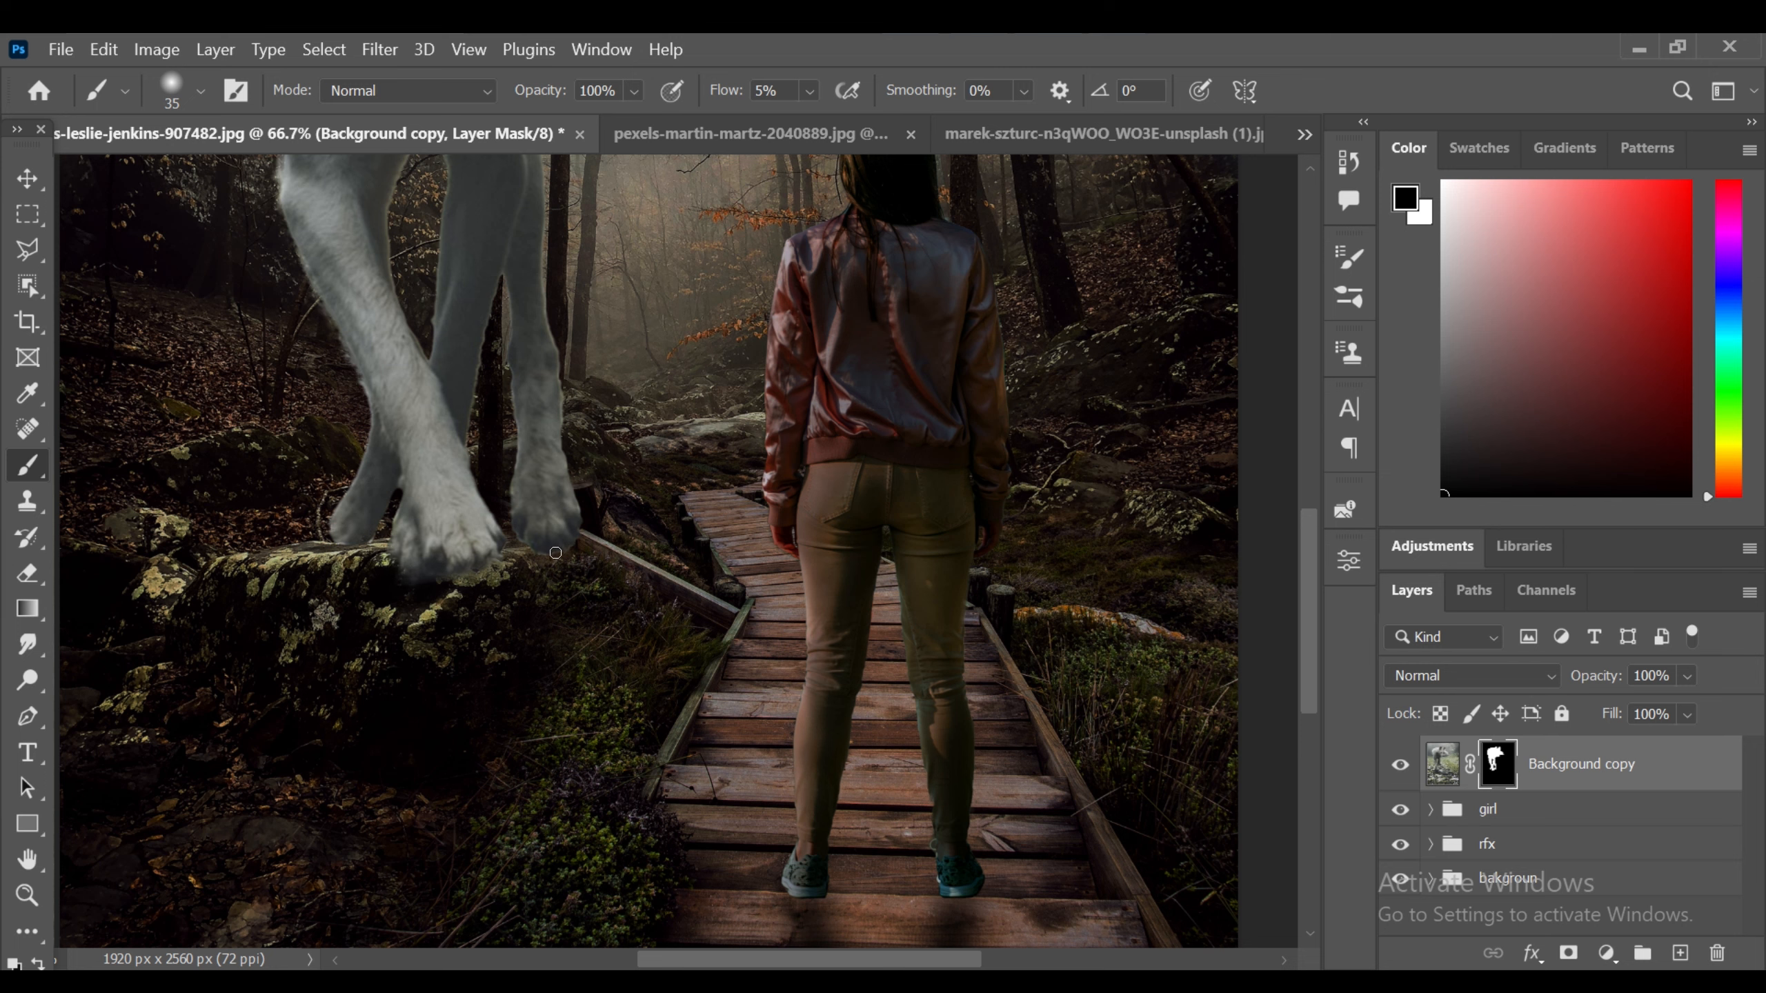
- Fade the edge of the wolf's paw nearest the boardwalk on the layer mask with the black brush
drag(580, 517, 582, 487)
key(ctrl+minus)
key(ctrl+minus)
key(ctrl+minus)
key(ctrl+minus)
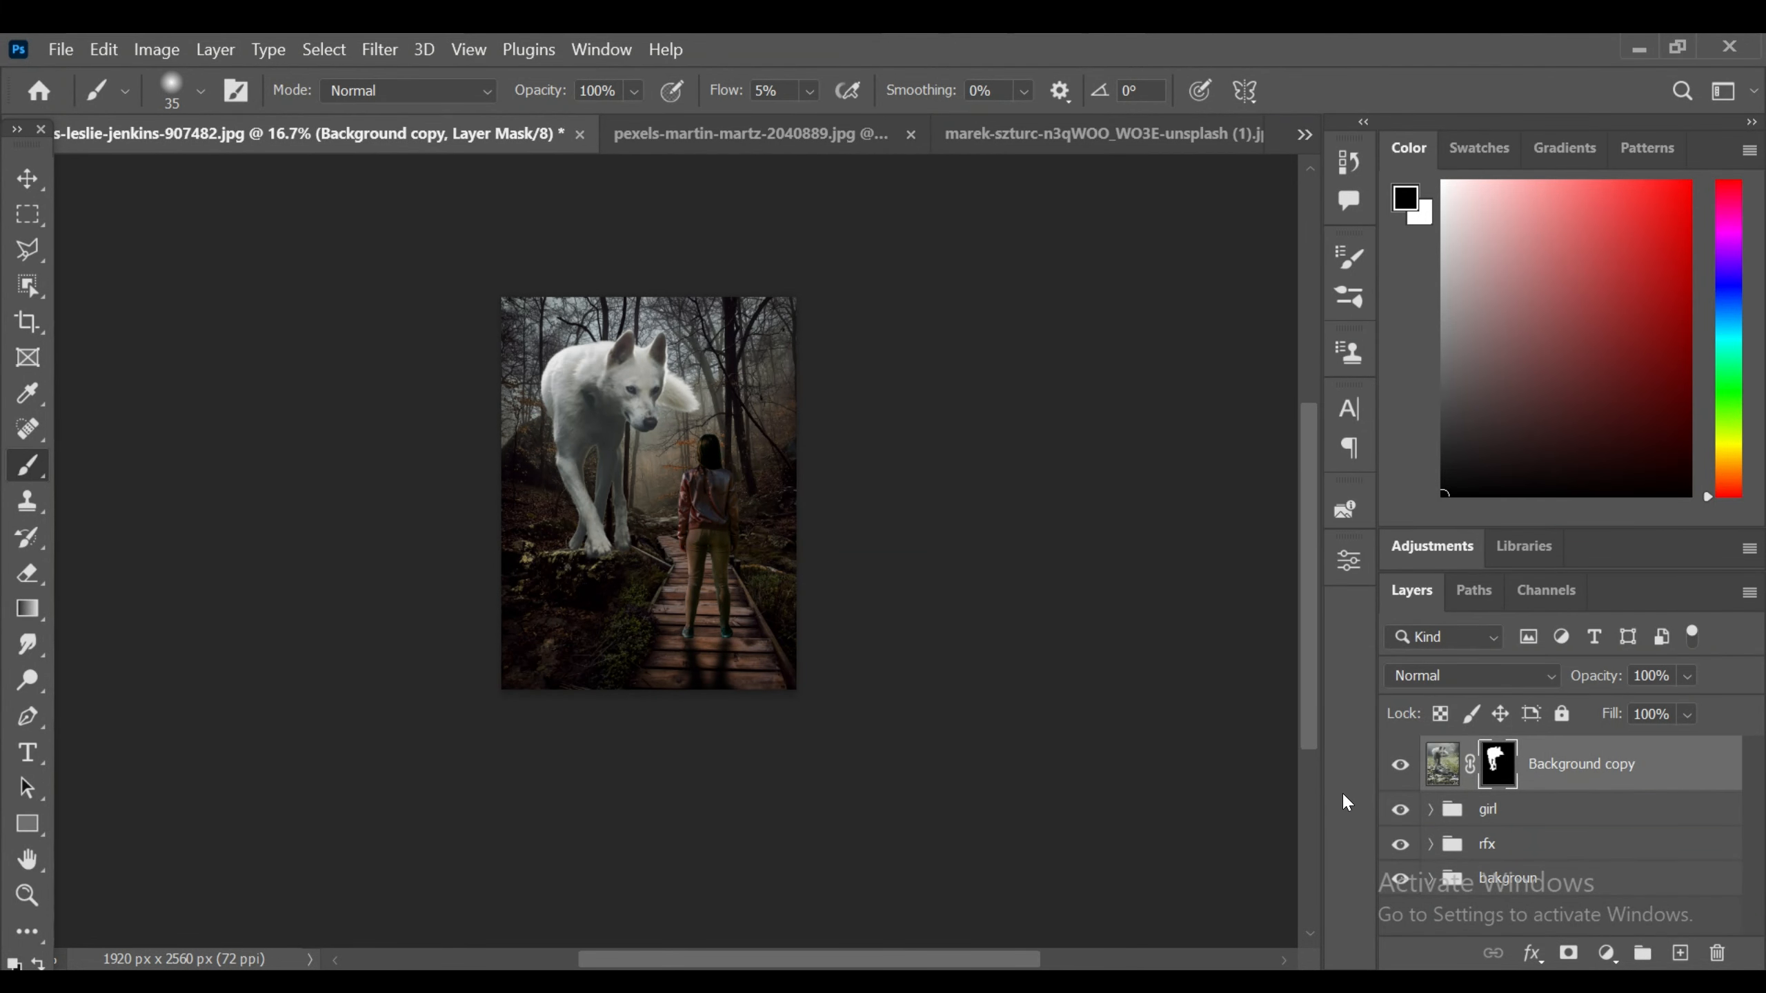
- Add a Brightness/Contrast adjustment clipped to the wolf with brightness -56
click(1606, 953)
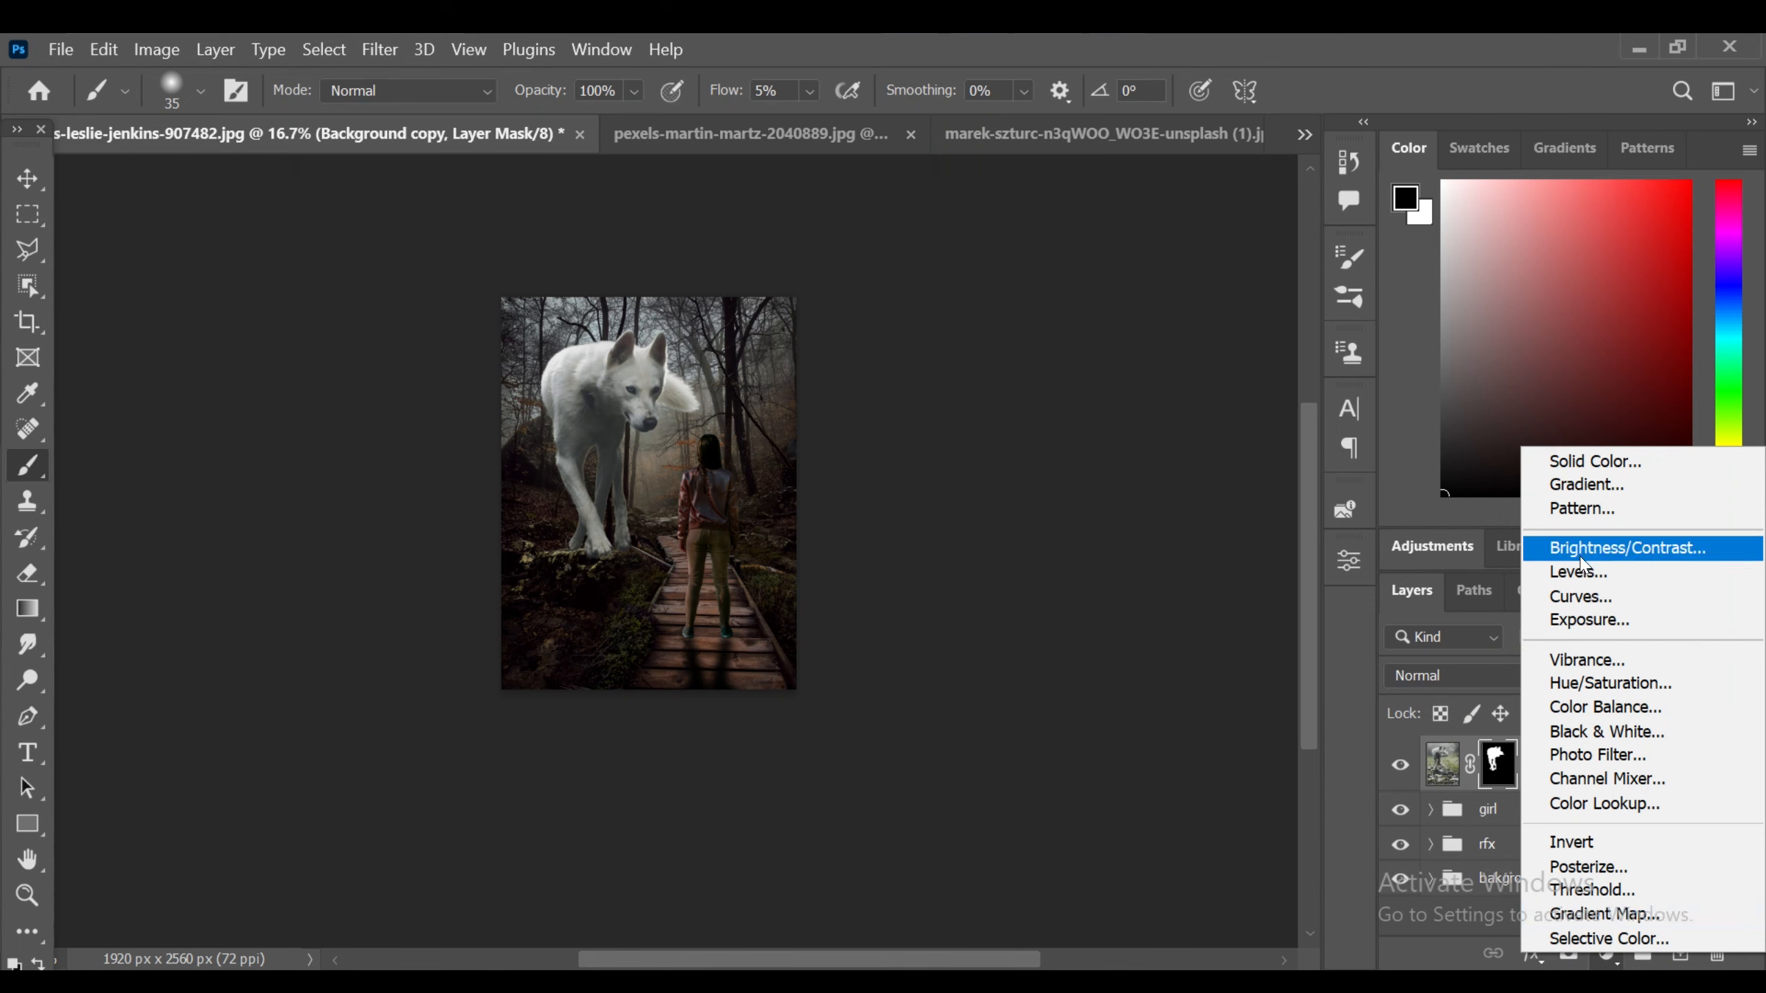
click(1620, 548)
drag(1113, 632, 1051, 633)
- Add a Levels adjustment clipped to the wolf with input levels 31 and 249, and invert its mask to black
click(1607, 953)
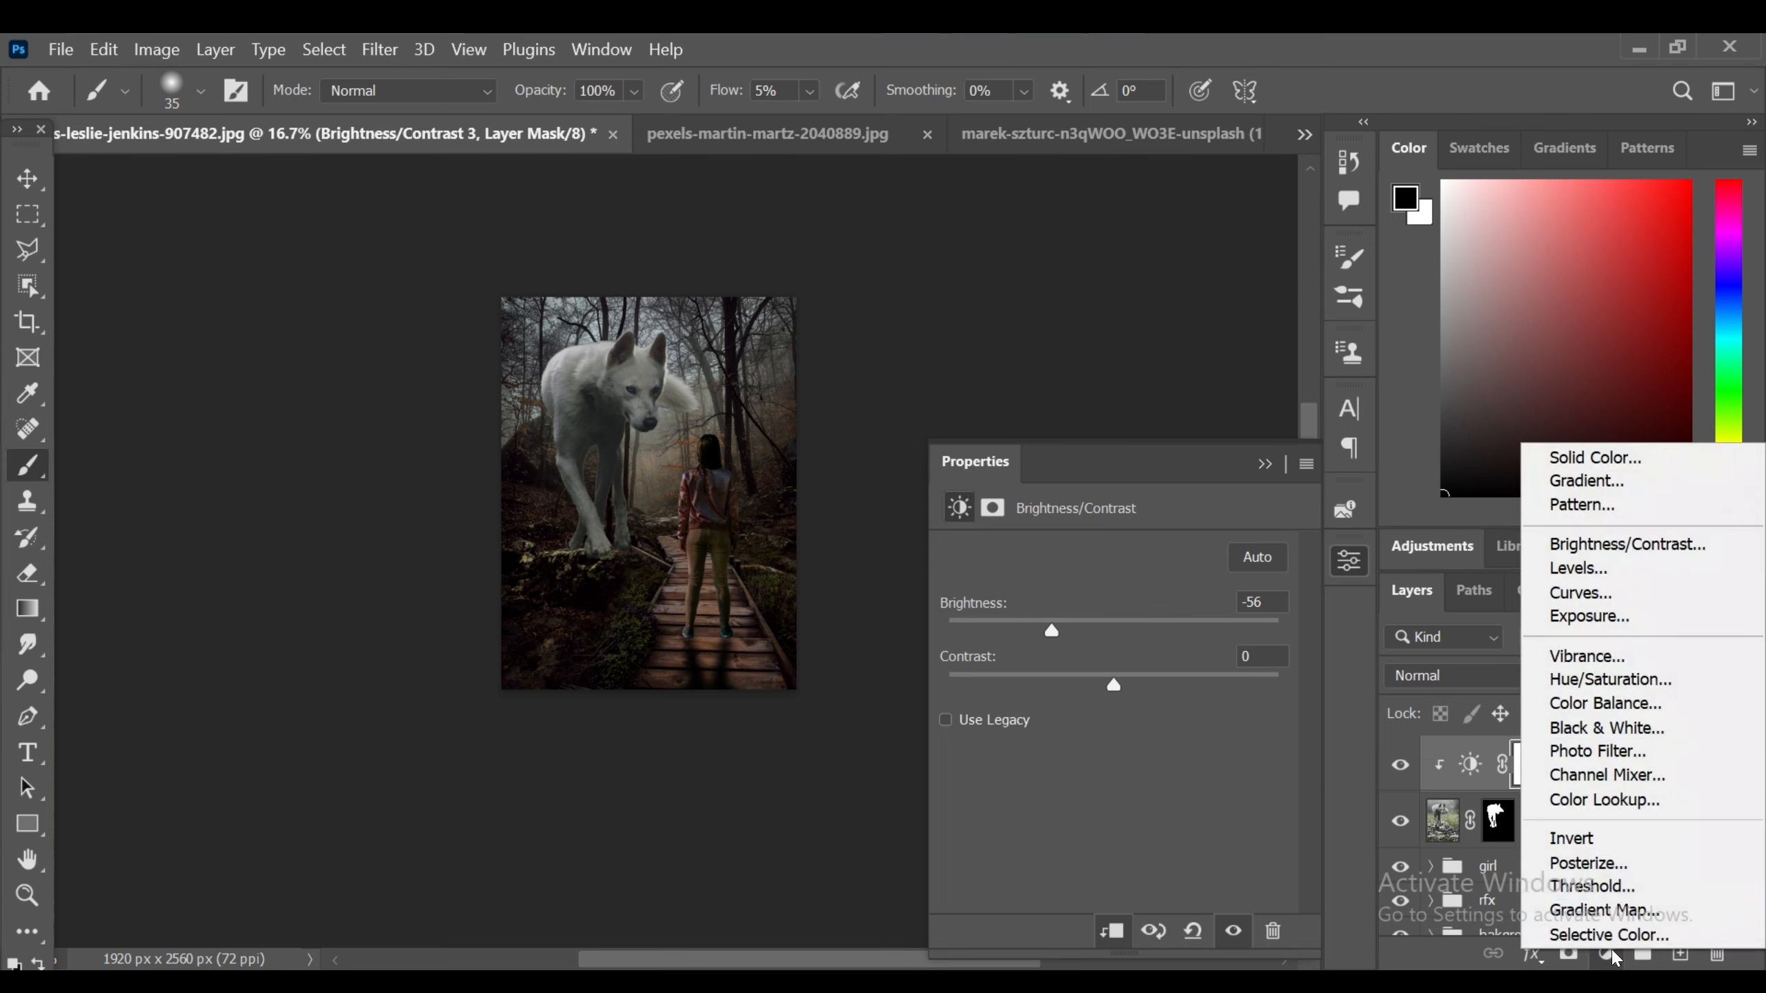
click(1594, 572)
drag(1284, 755, 1276, 755)
drag(994, 753, 1023, 753)
click(1112, 931)
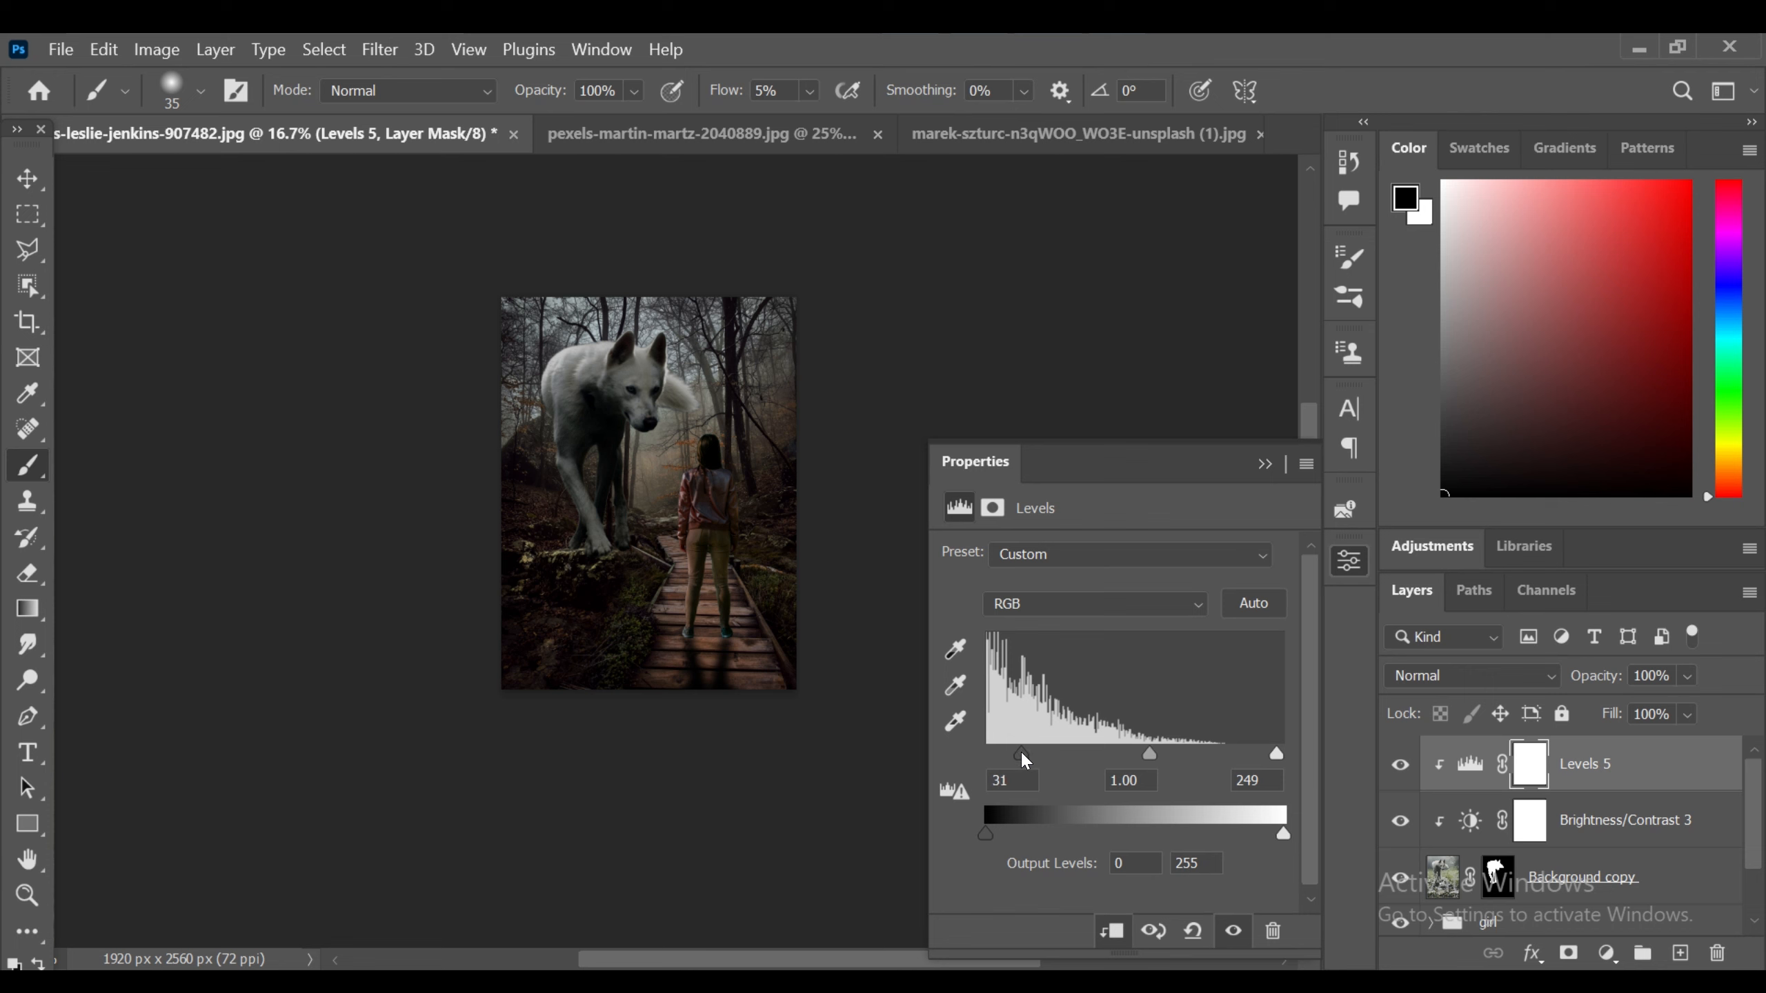
click(1521, 768)
key(ctrl+i)
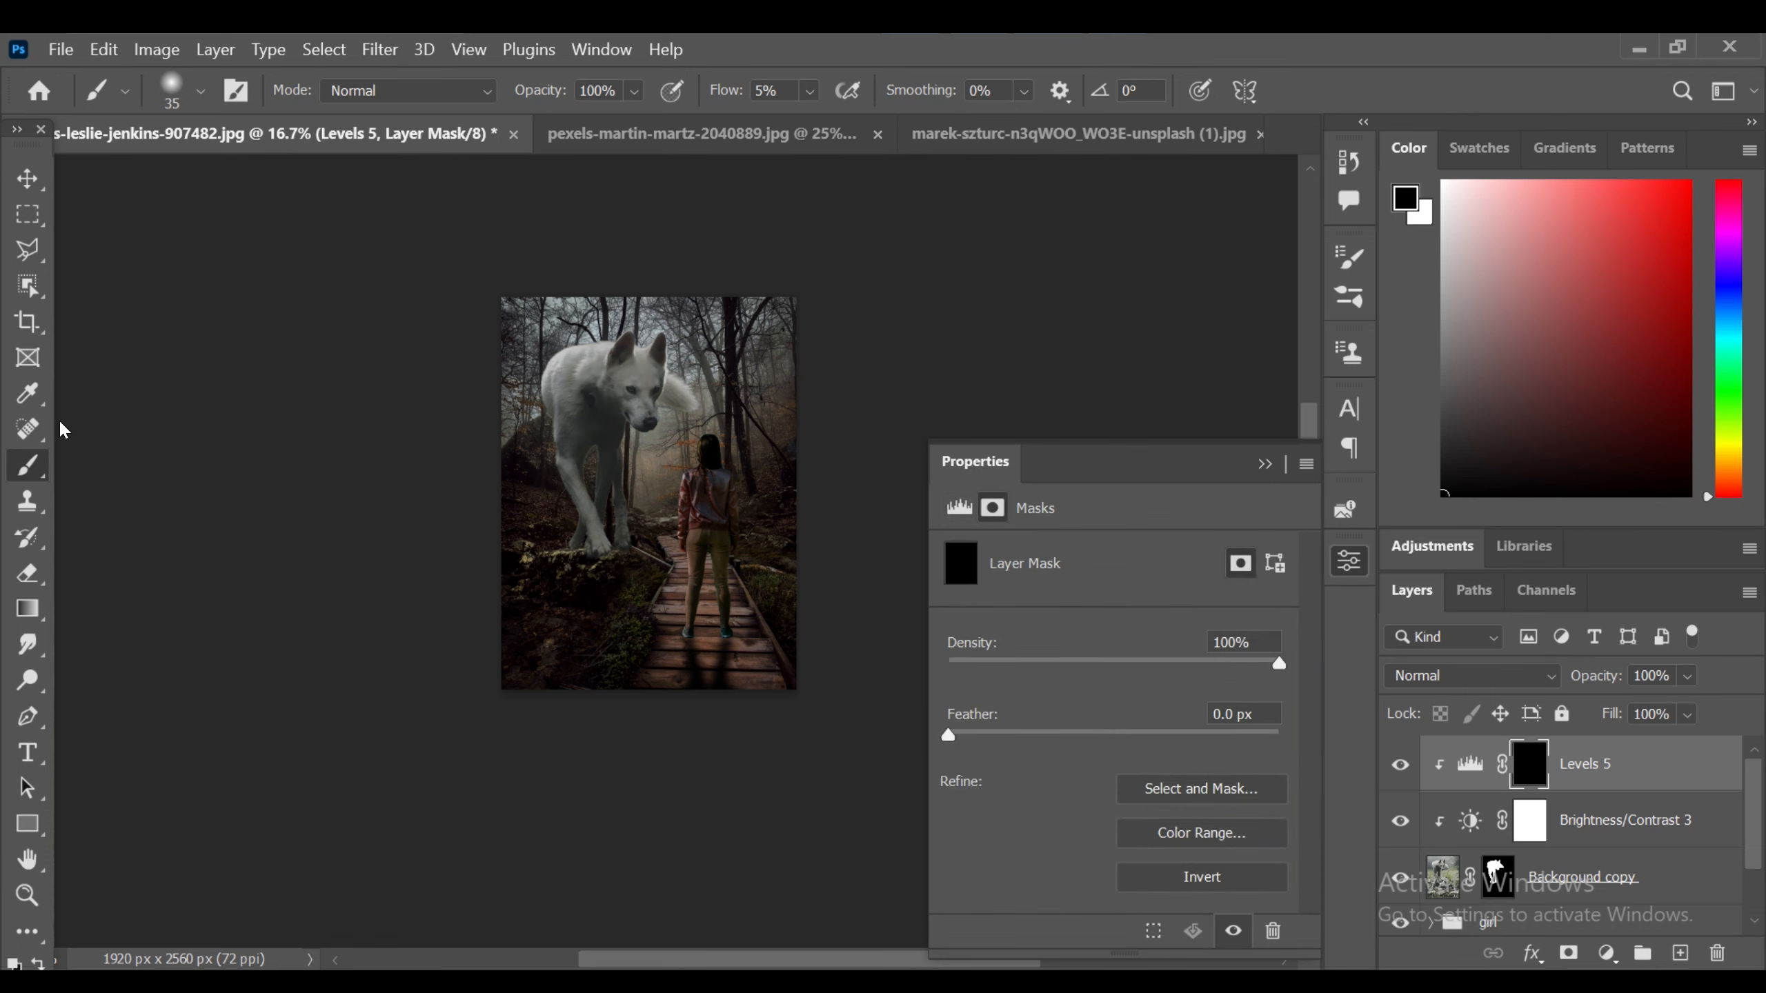
- Paint white on the Levels mask at 40% flow to shade the wolf's chest, belly and inner legs, enlarging the brush to 250
click(810, 94)
drag(822, 123, 958, 129)
key(ctrl+plus)
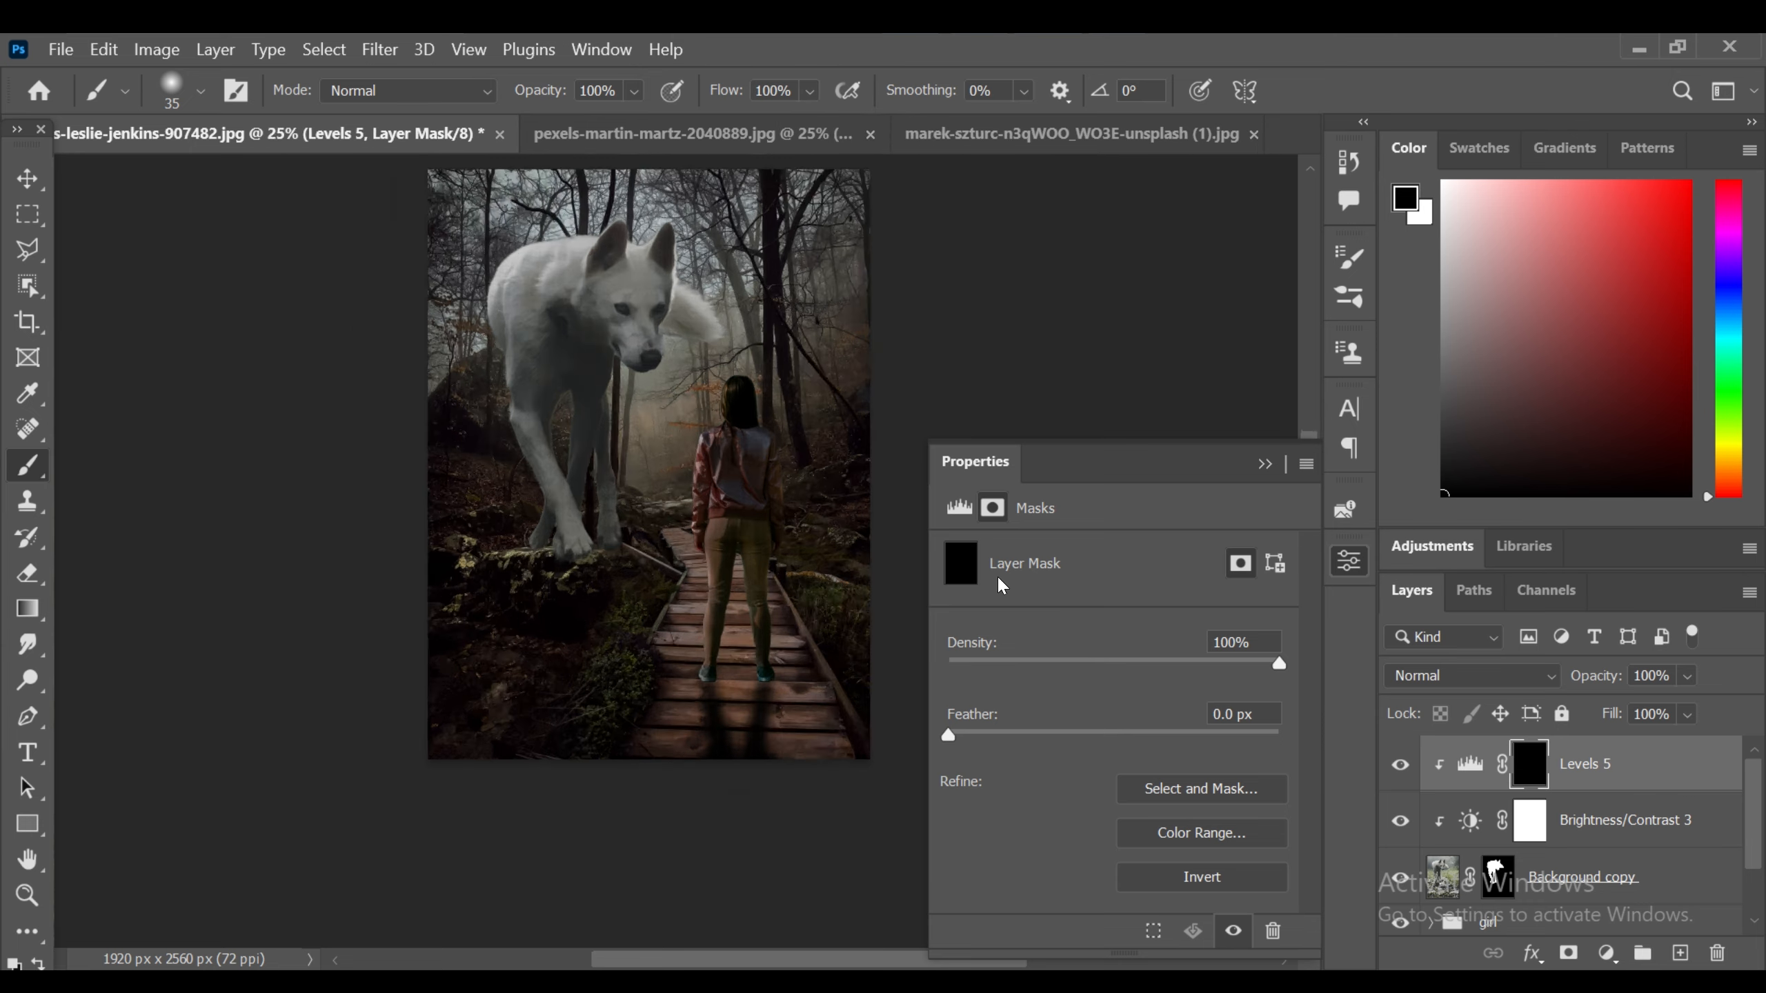
key(ctrl+plus)
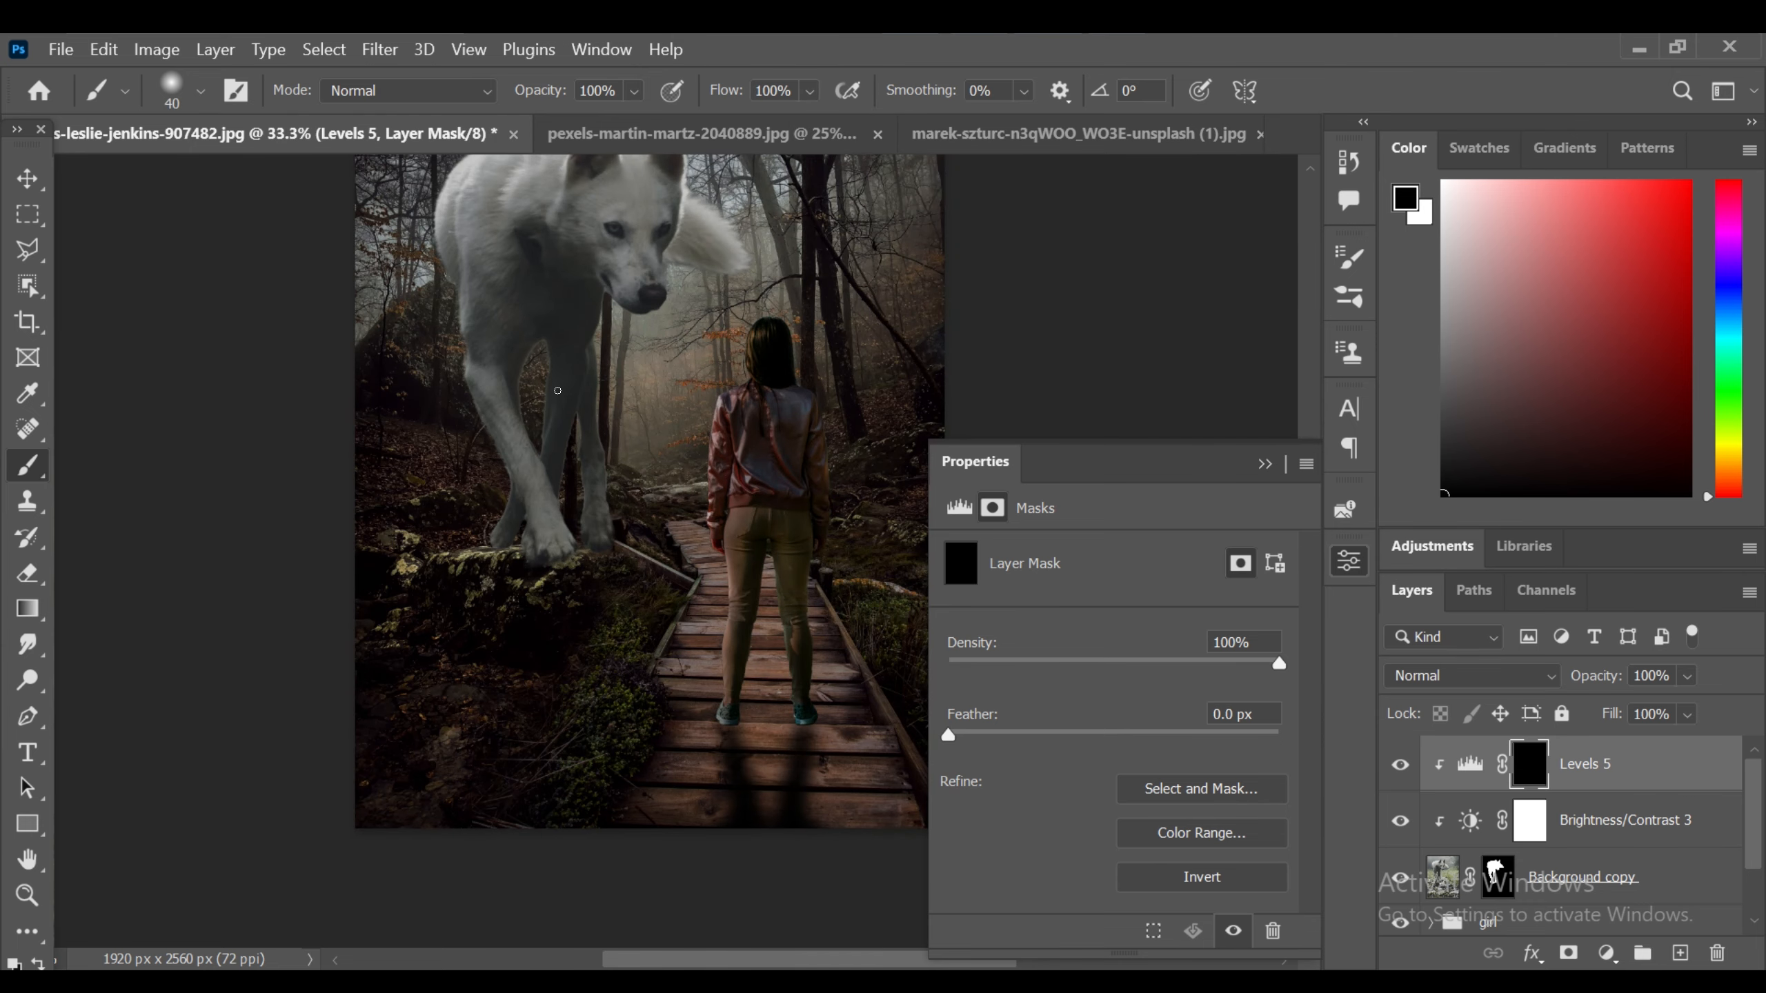
click(1265, 464)
drag(793, 92, 678, 81)
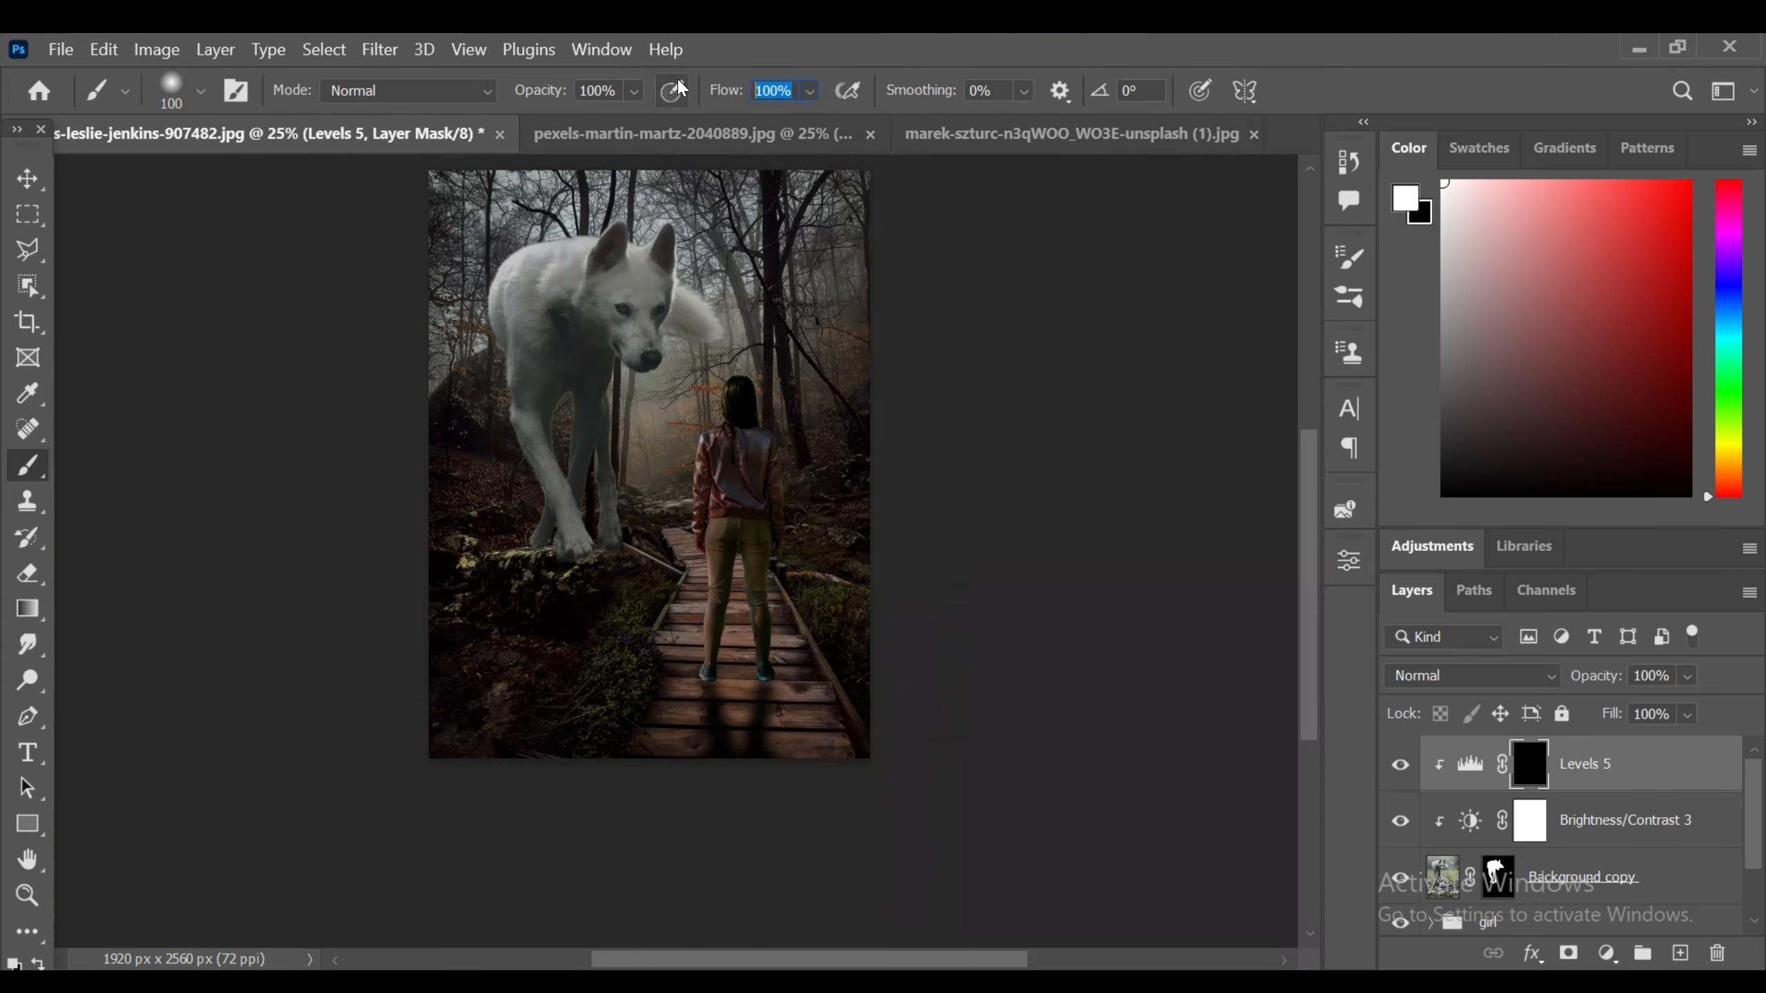
text(0)
click(576, 389)
key(Return)
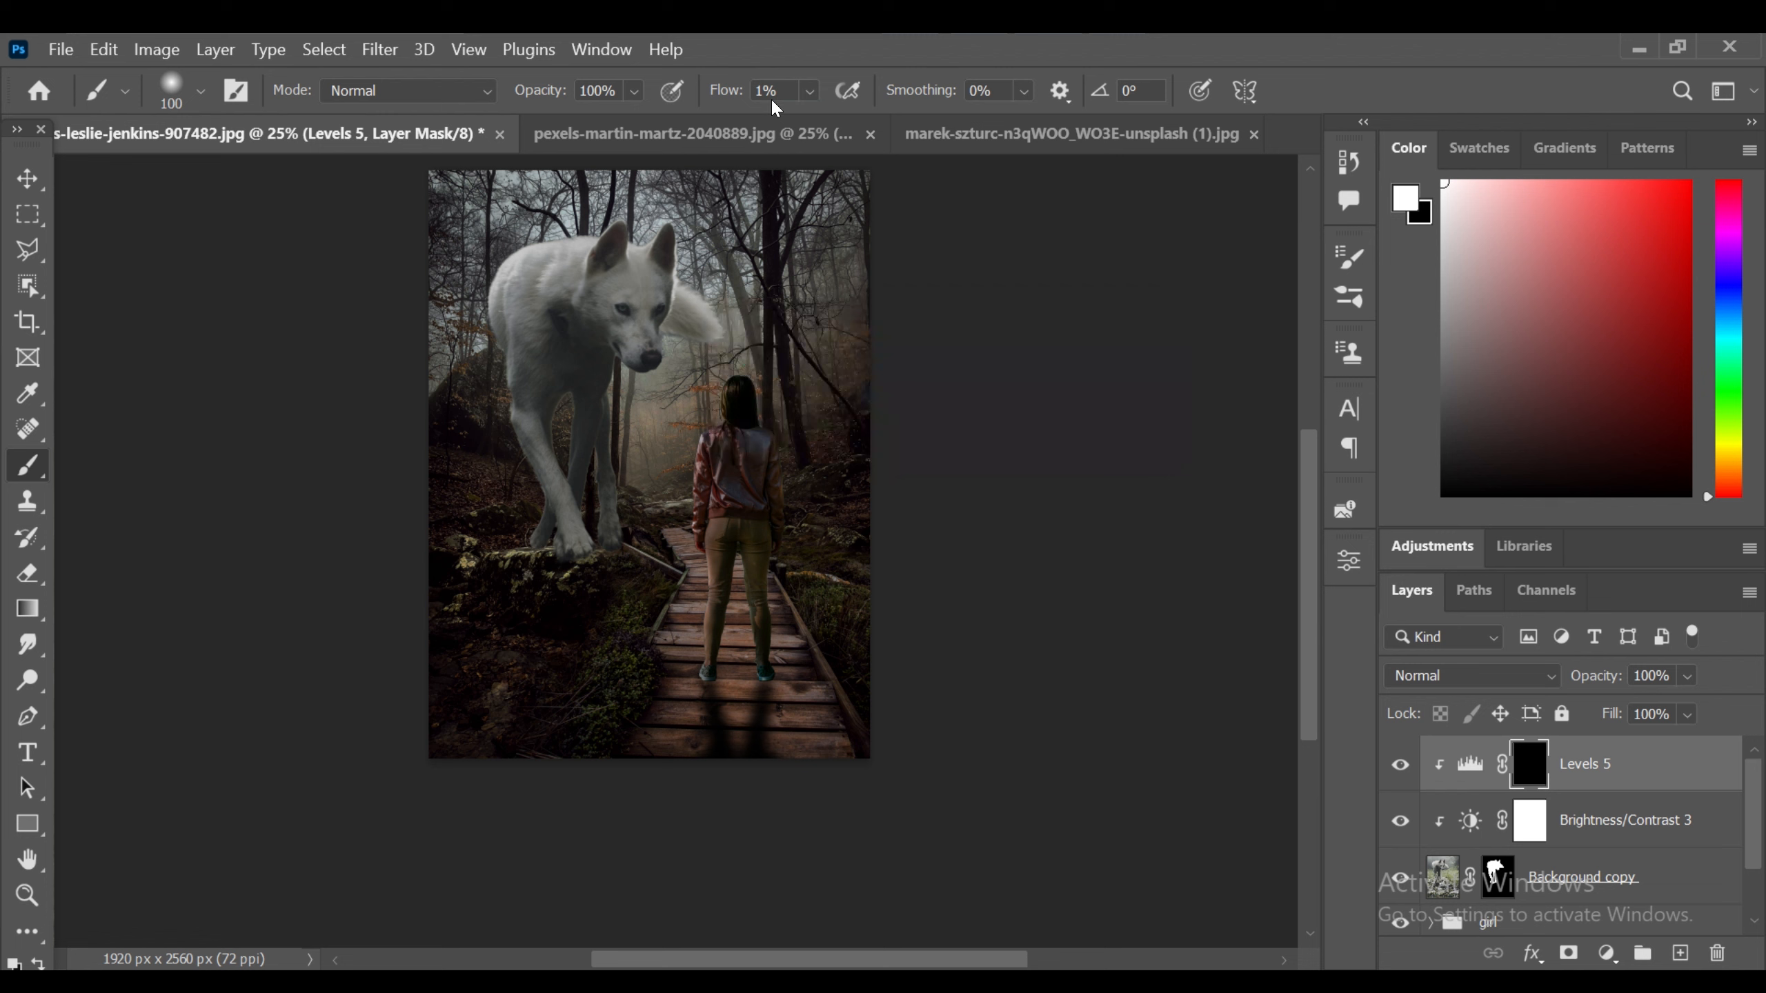
text(40)
mouse_move(581, 456)
mouse_down()
mouse_move(574, 383)
mouse_move(565, 410)
mouse_up()
key(bracketright)
key(bracketright)
key(bracketright)
key(bracketright)
key(bracketright)
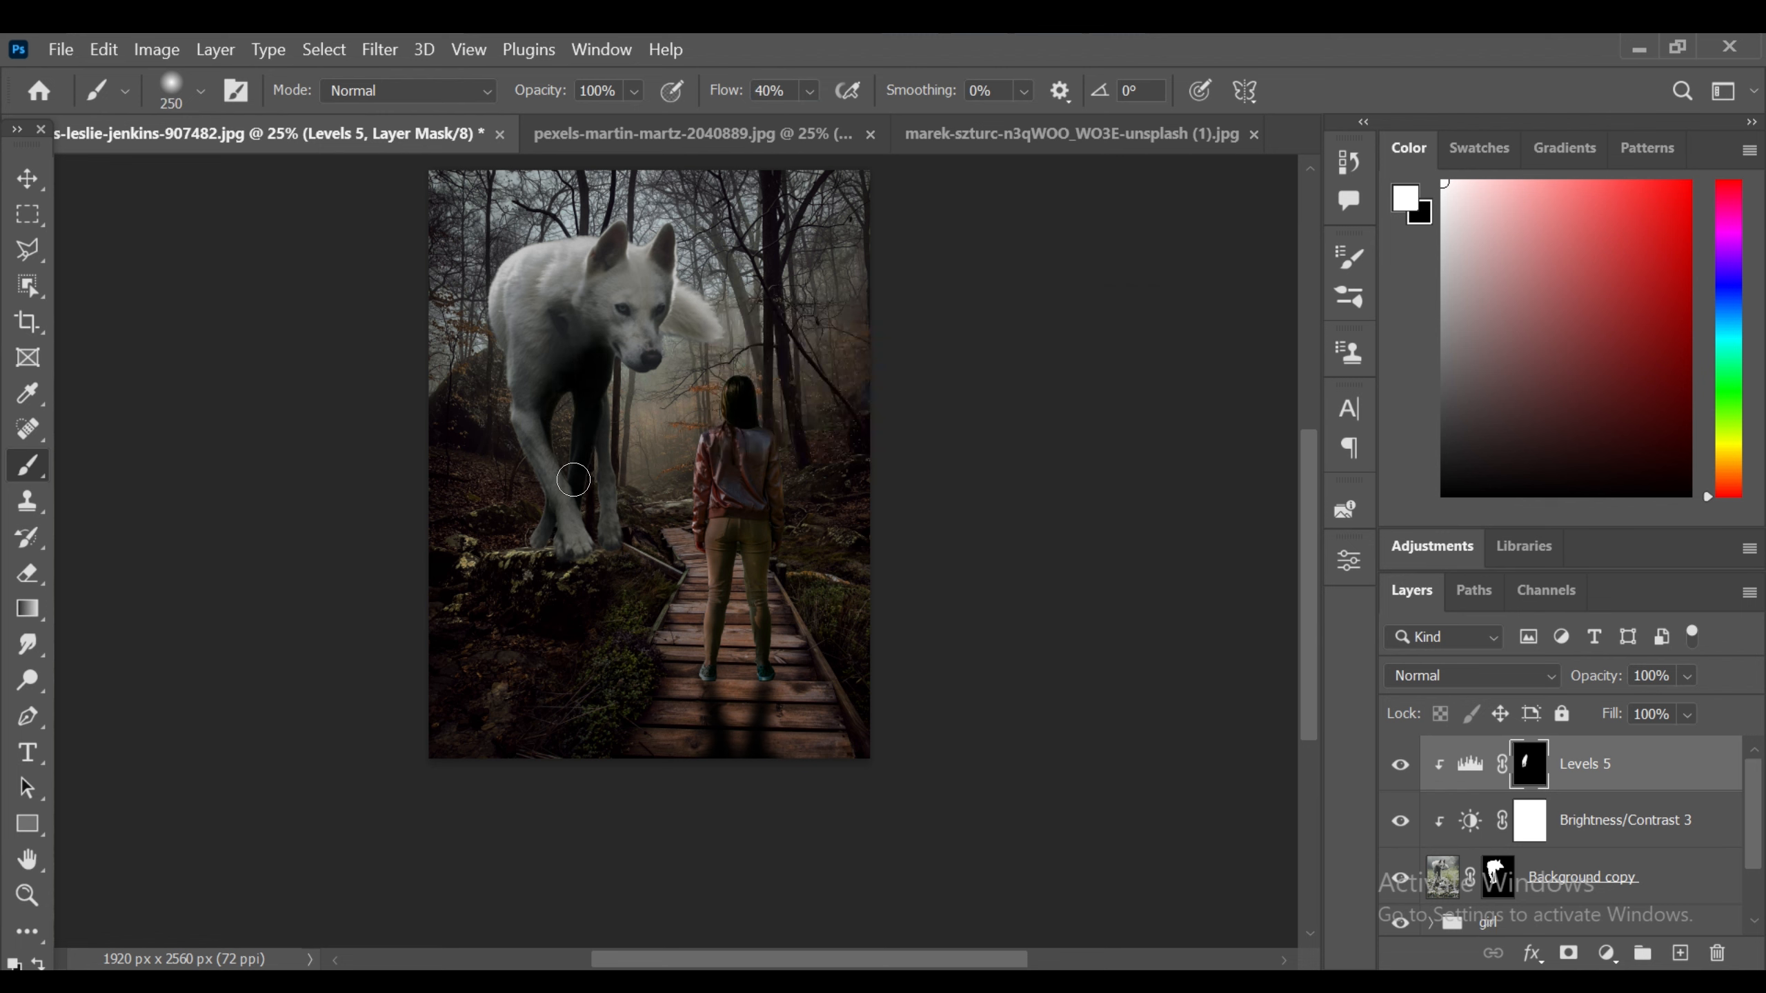
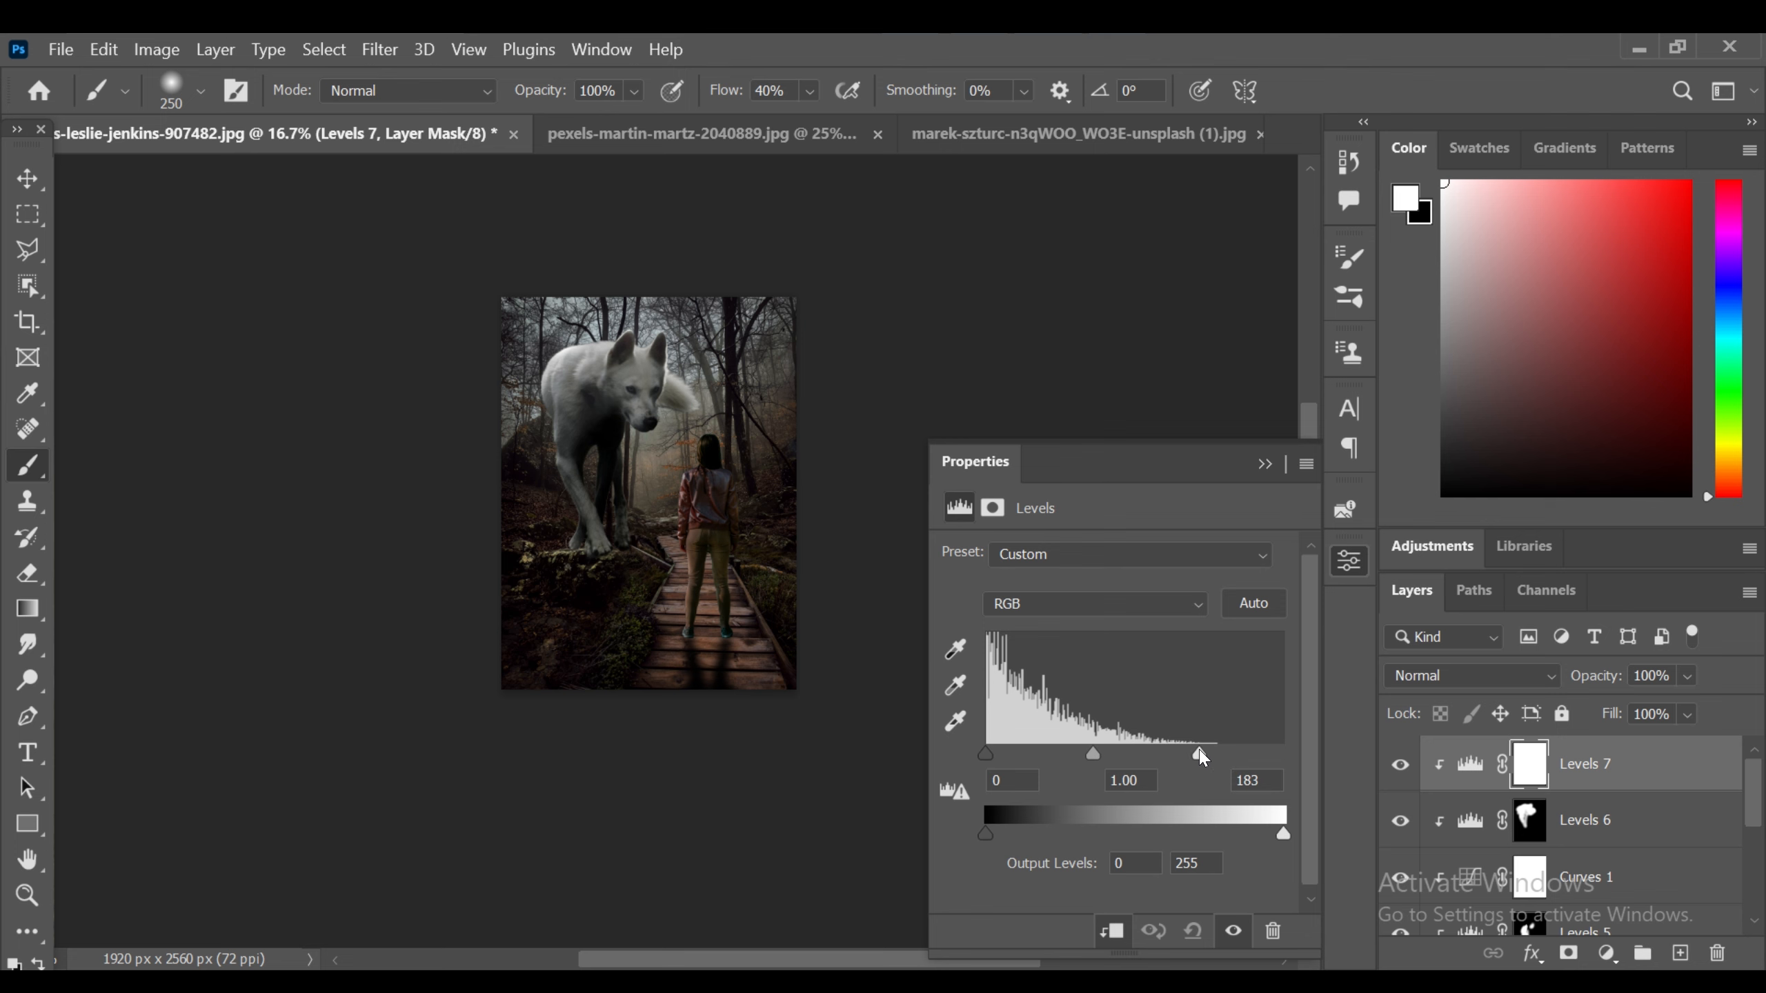
- Invert the brightening Levels mask to black and paint a highlight along the wolf's back and head outline with a size 70 white brush
click(1527, 765)
key(ctrl+i)
click(1264, 464)
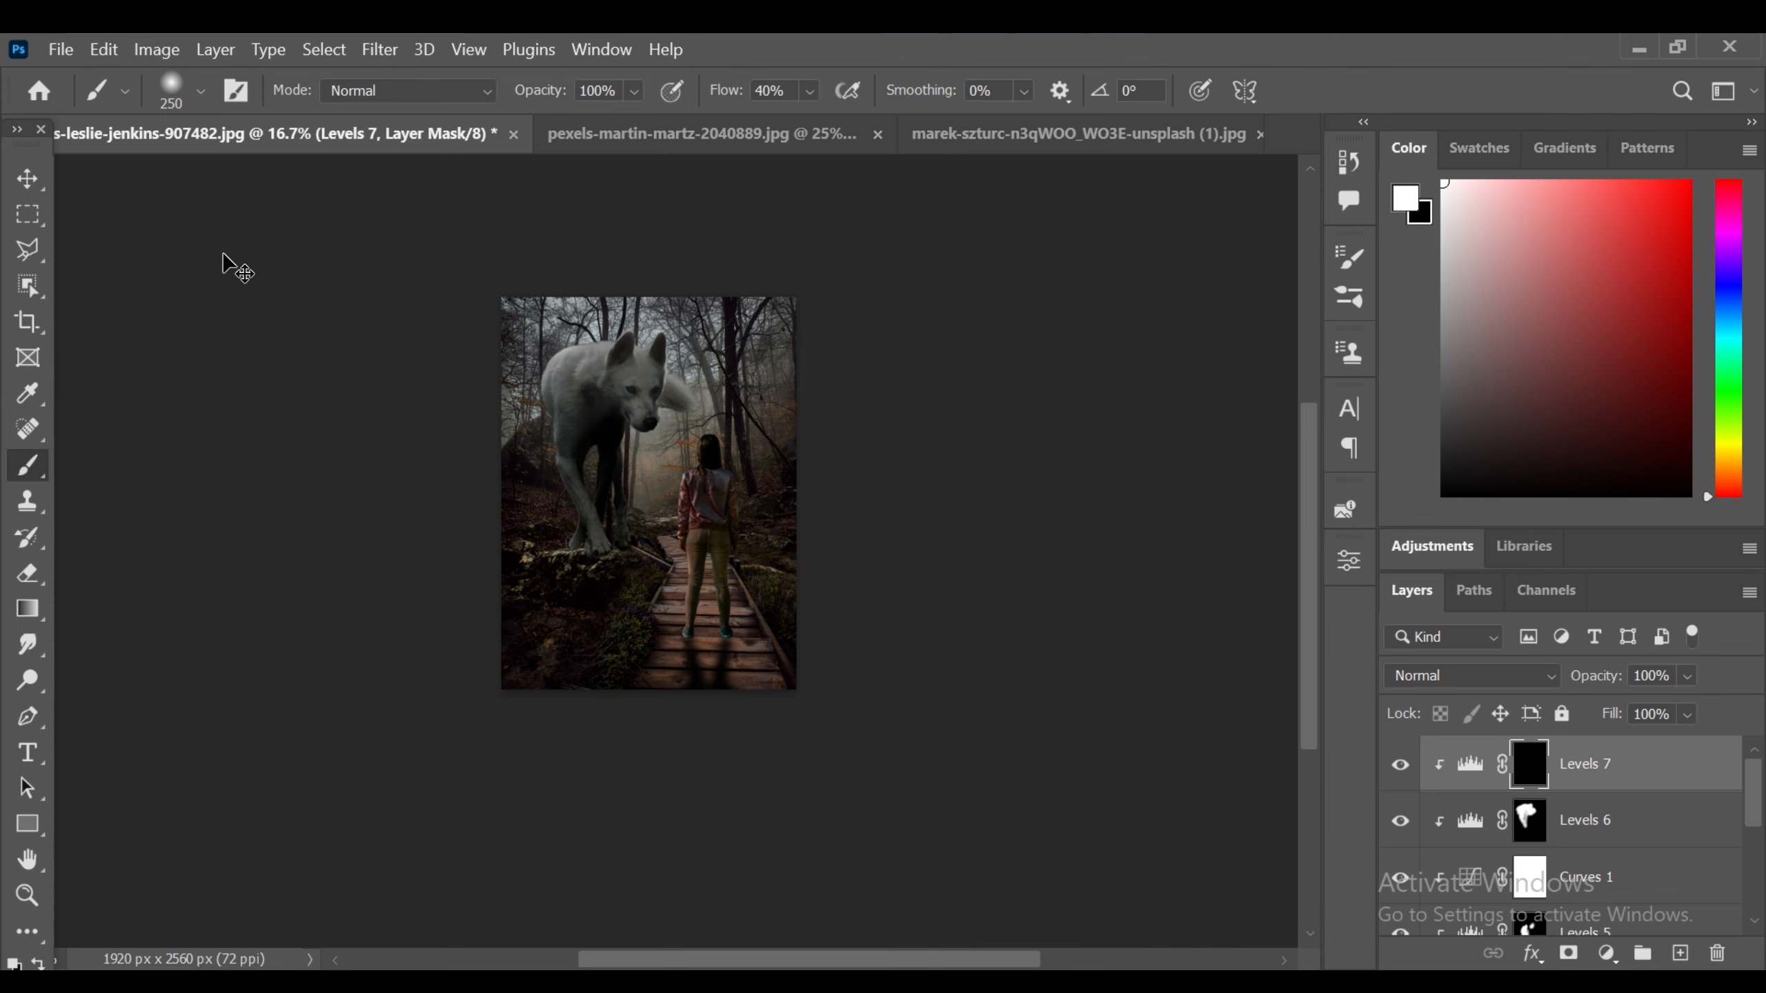
key(ctrl+plus)
drag(1312, 557, 1312, 293)
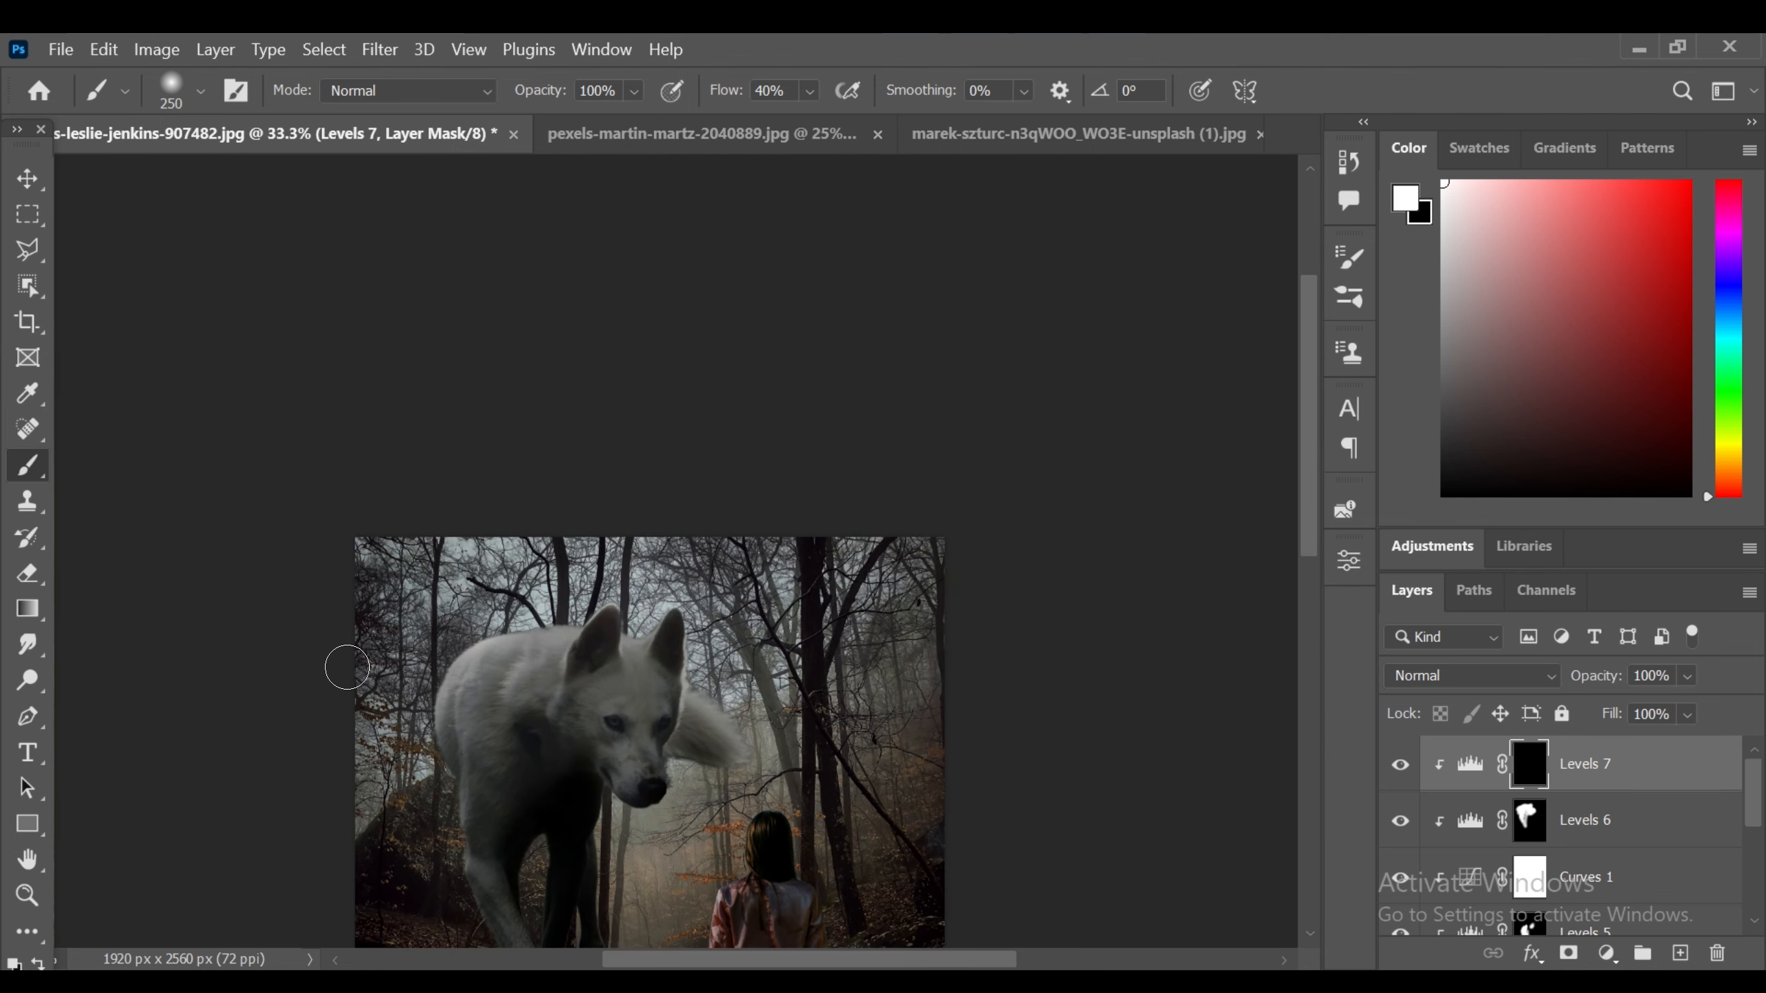
key(x)
key(bracketleft)
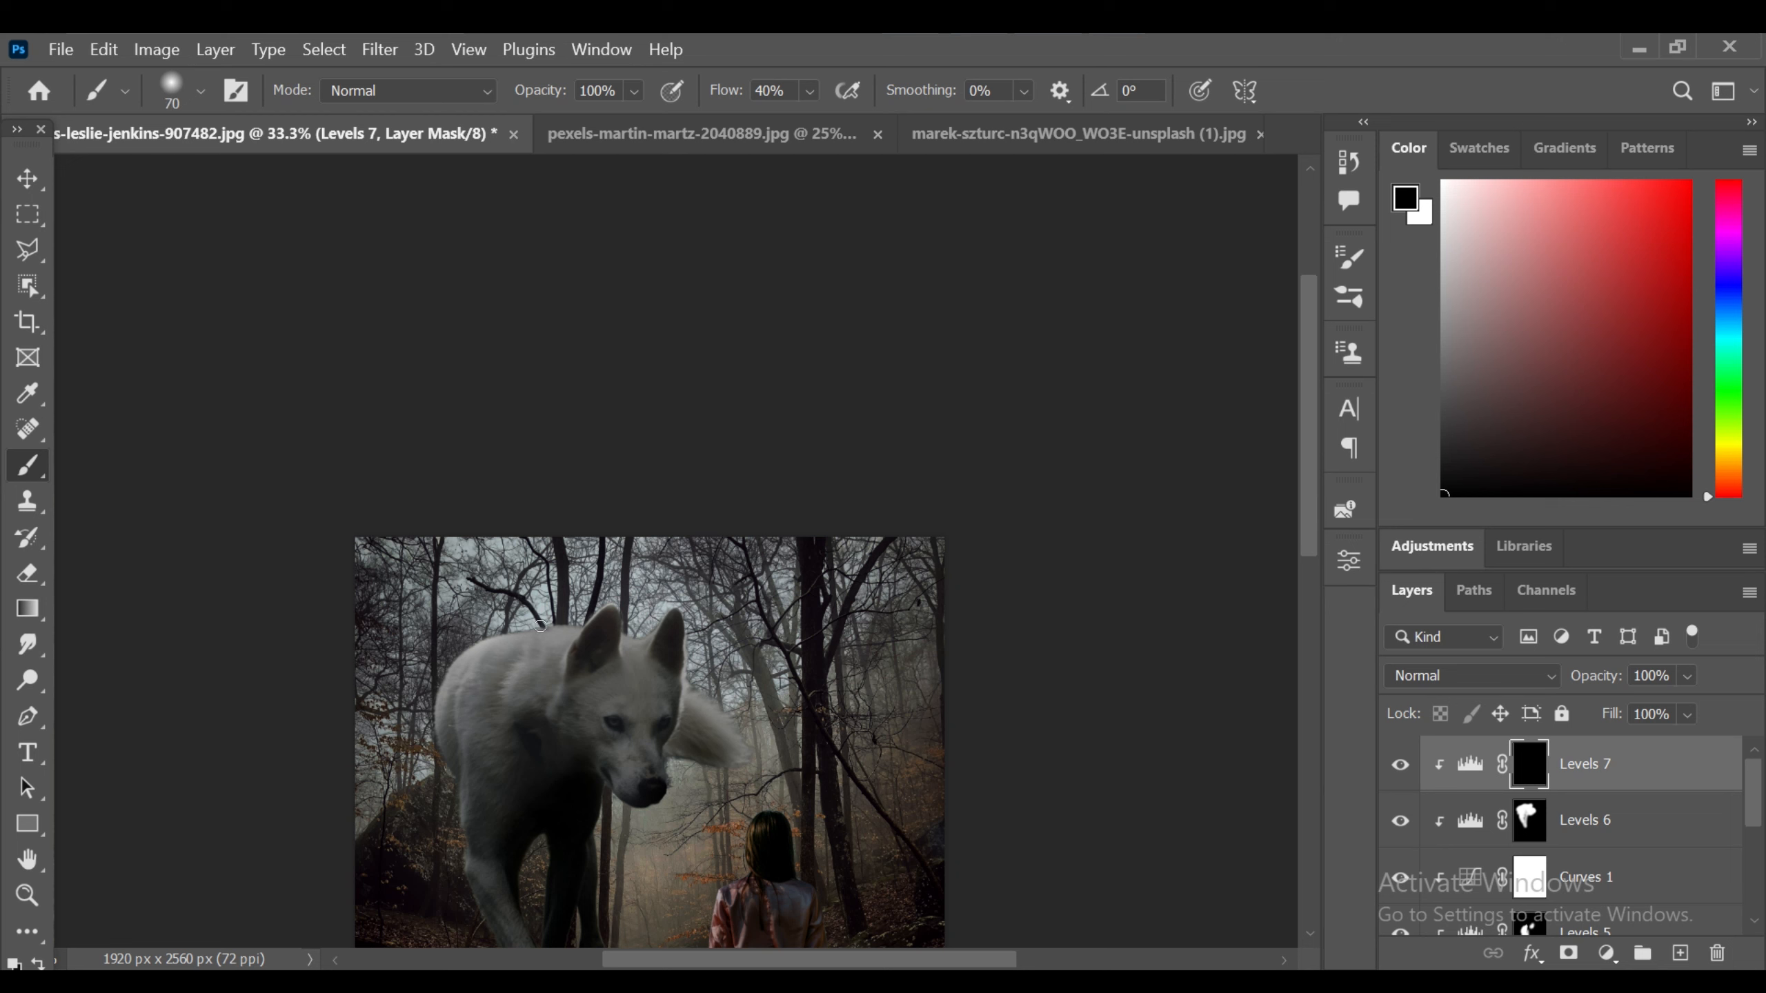
key(x)
mouse_move(513, 631)
mouse_down()
mouse_move(452, 650)
mouse_move(427, 700)
mouse_move(460, 646)
mouse_move(599, 608)
mouse_move(636, 629)
mouse_move(675, 615)
mouse_move(616, 633)
mouse_move(686, 656)
mouse_move(699, 687)
mouse_move(680, 646)
mouse_move(630, 622)
mouse_move(567, 629)
mouse_move(585, 621)
mouse_move(449, 679)
mouse_move(420, 738)
mouse_up()
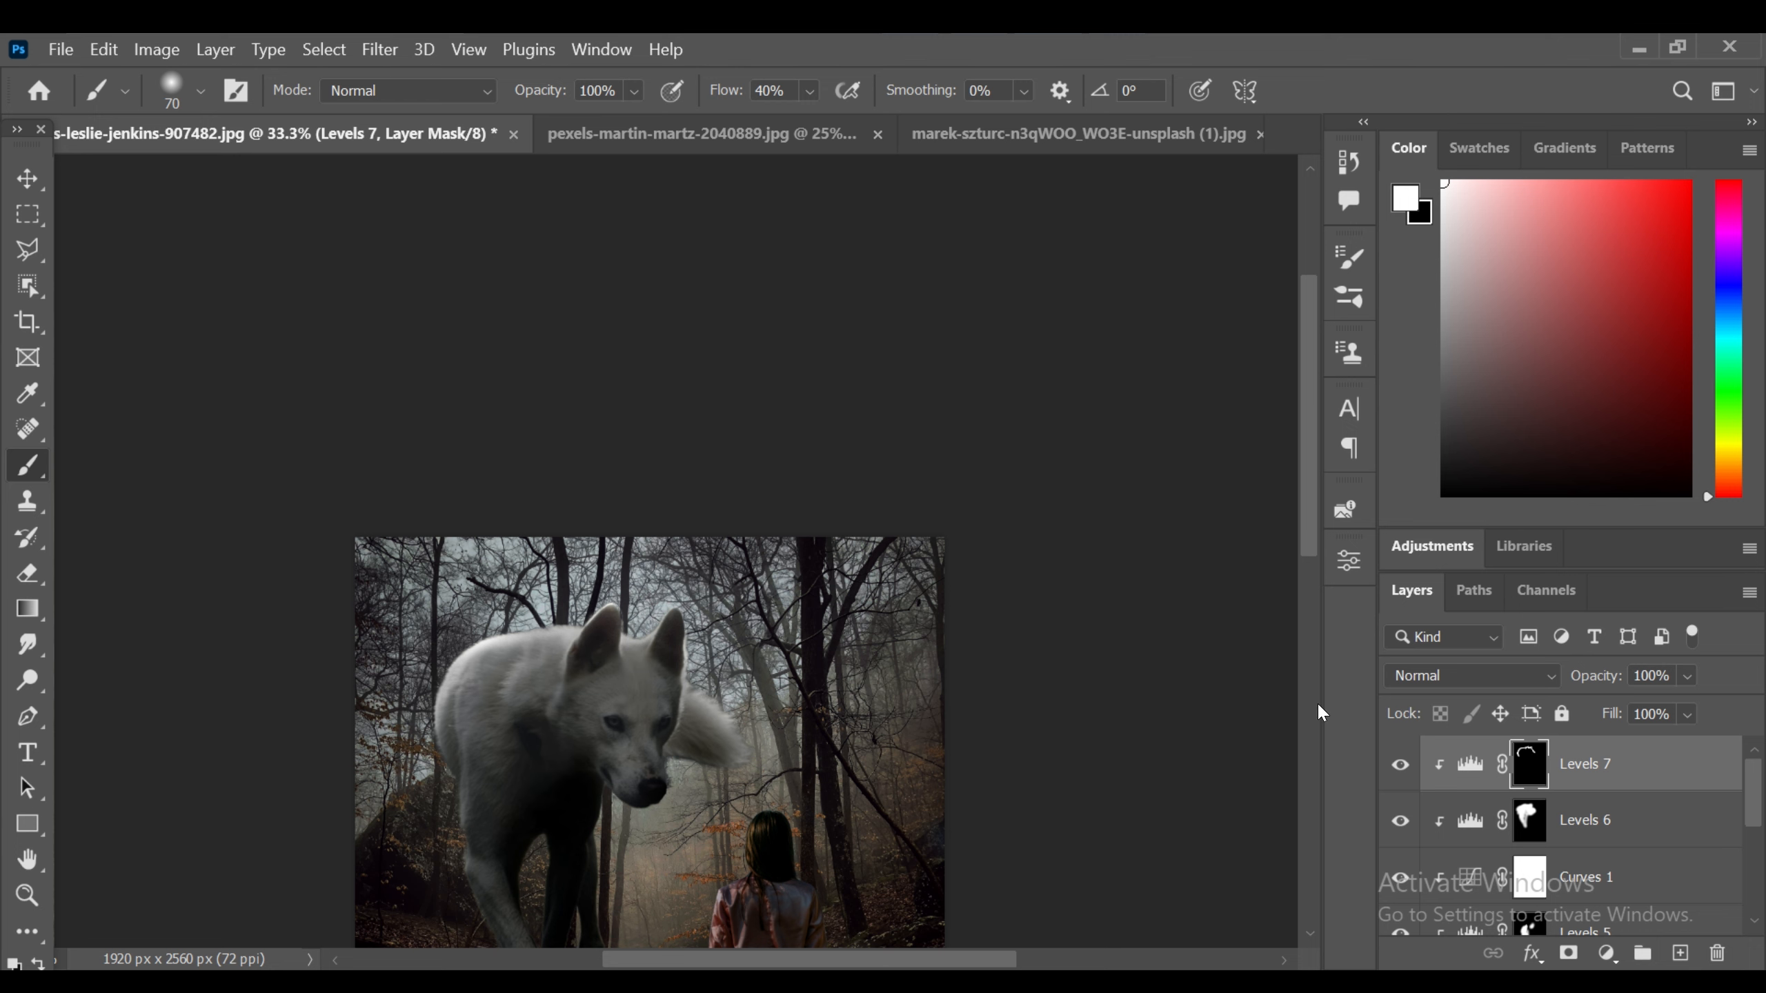
- Group the wolf layer with all its clipped adjustments and name the group "wolf"
drag(1314, 522, 1308, 575)
key(ctrl+minus)
key(ctrl+minus)
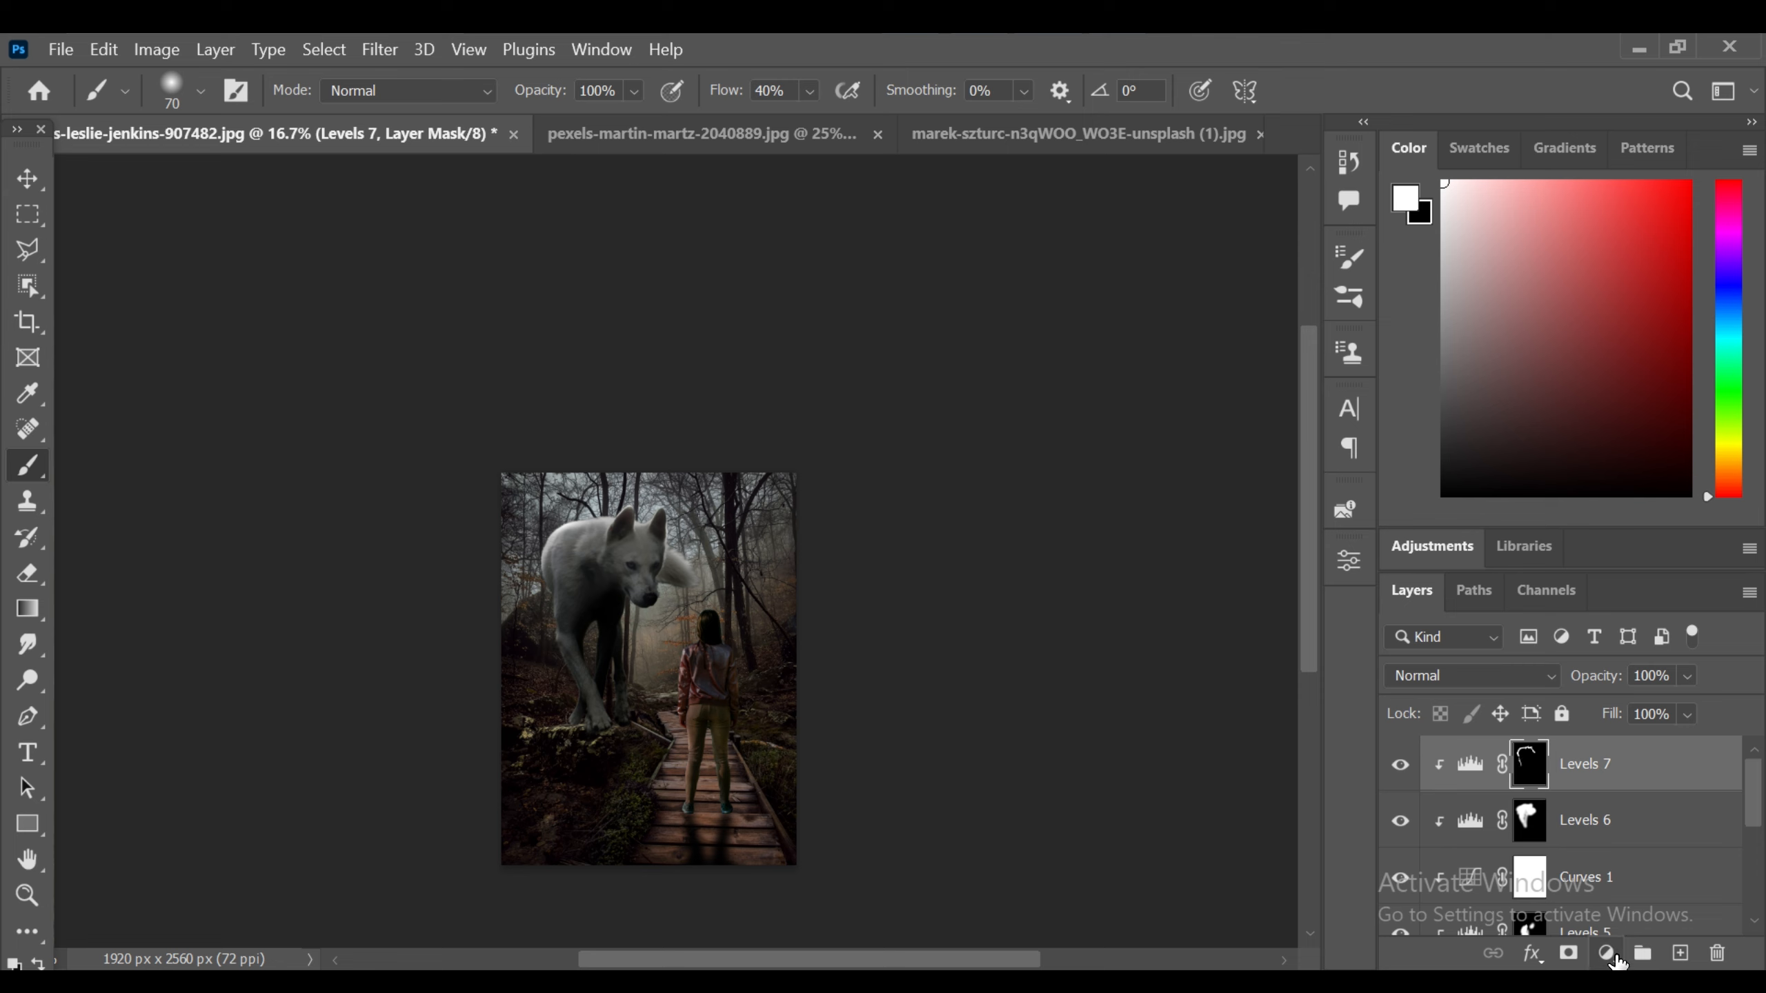
drag(1750, 795, 1764, 750)
click(1694, 813)
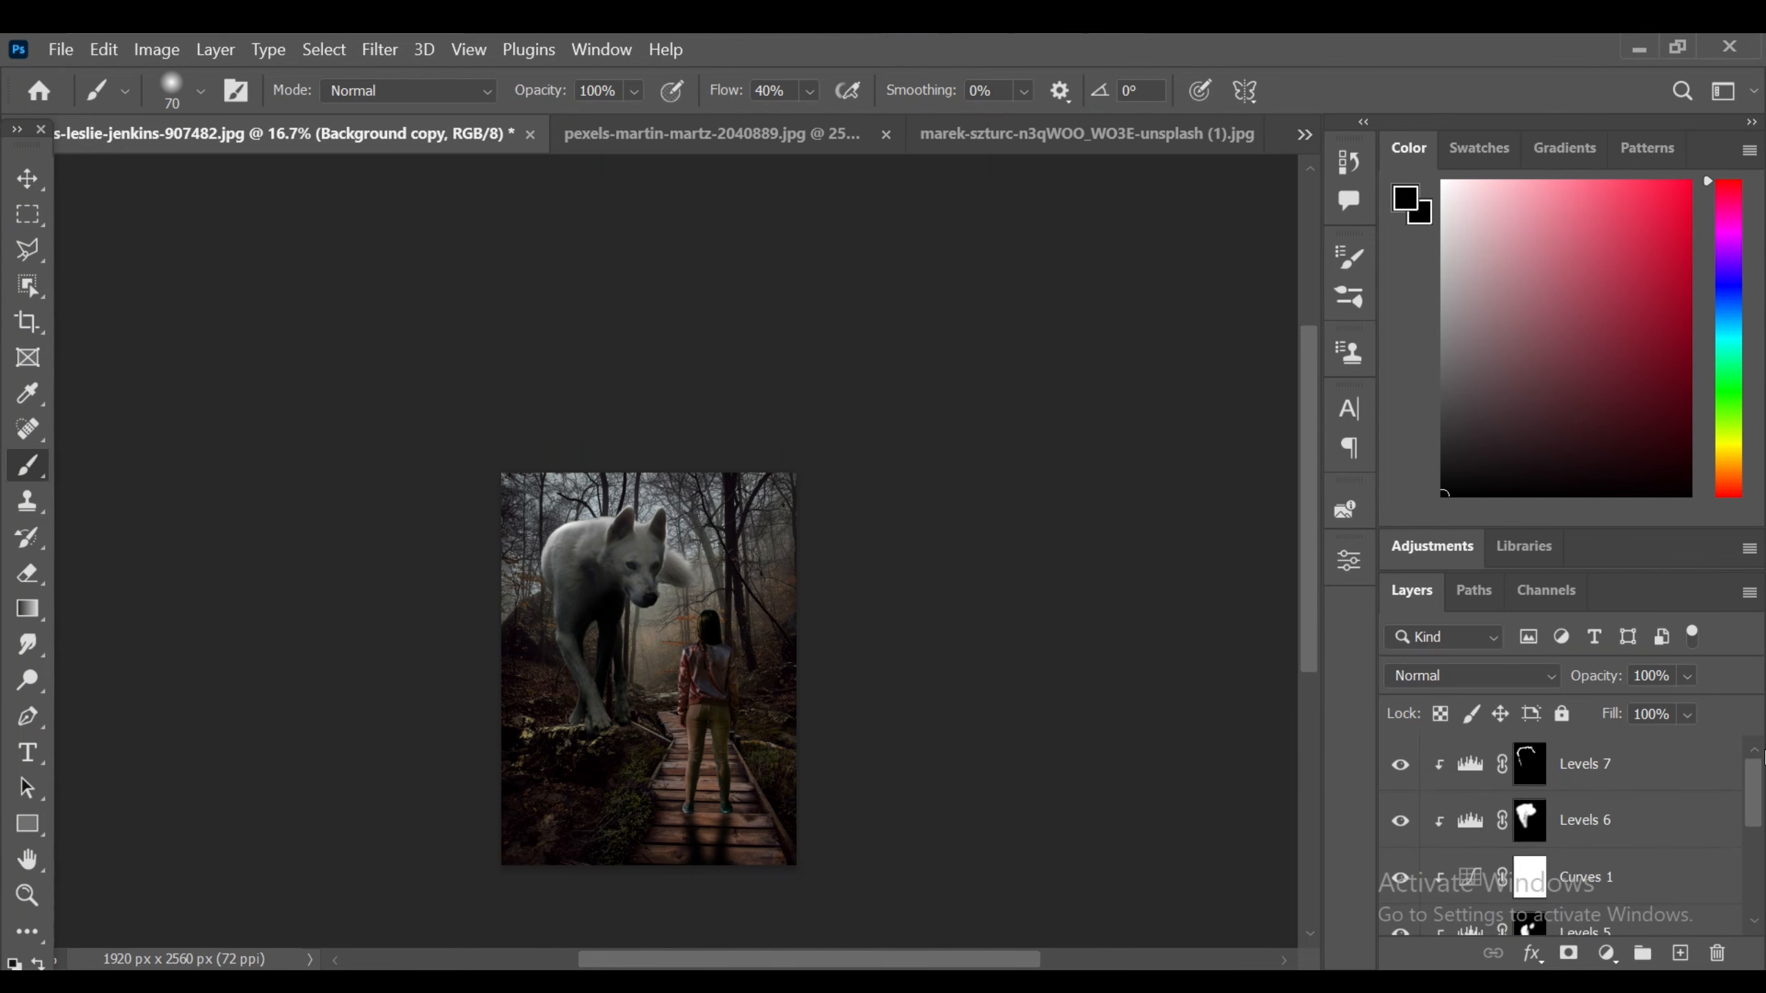
shift+click(1641, 764)
key(ctrl+g)
double_click(1506, 752)
text(wolf)
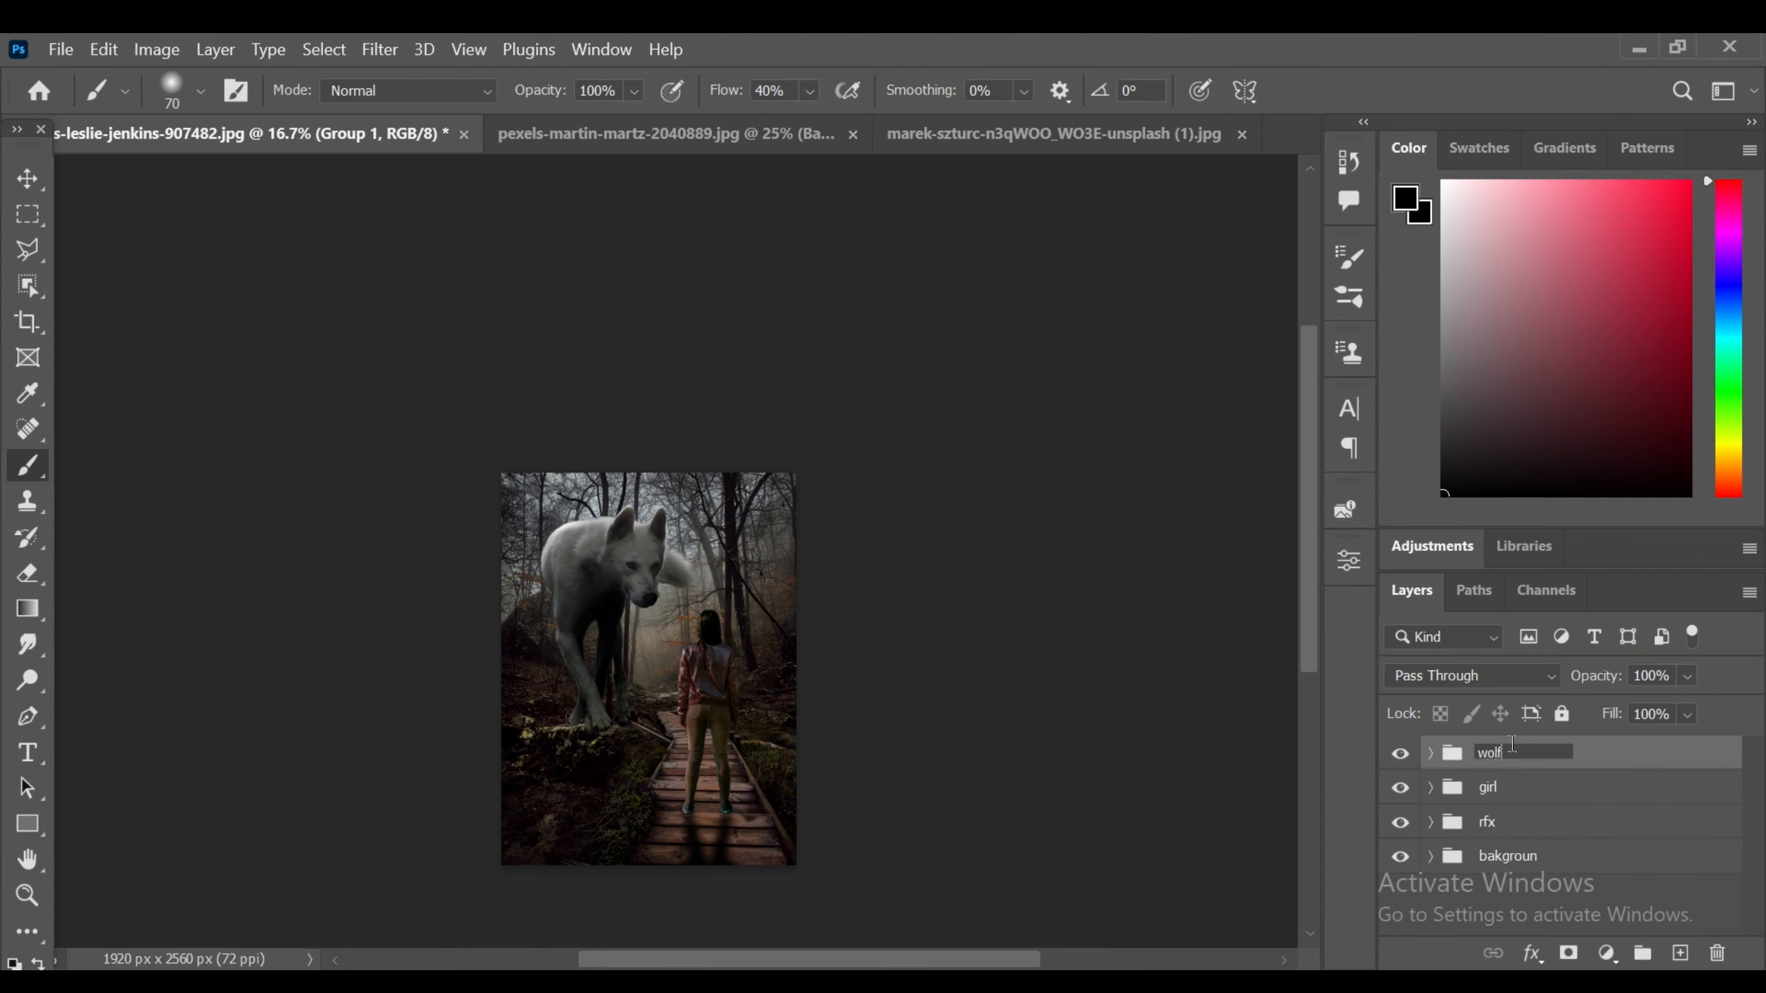
- Add a new layer above the wolf group and choose a saturated orange as the foreground colour
click(1681, 953)
key(ctrl+plus)
key(ctrl+plus)
key(ctrl+plus)
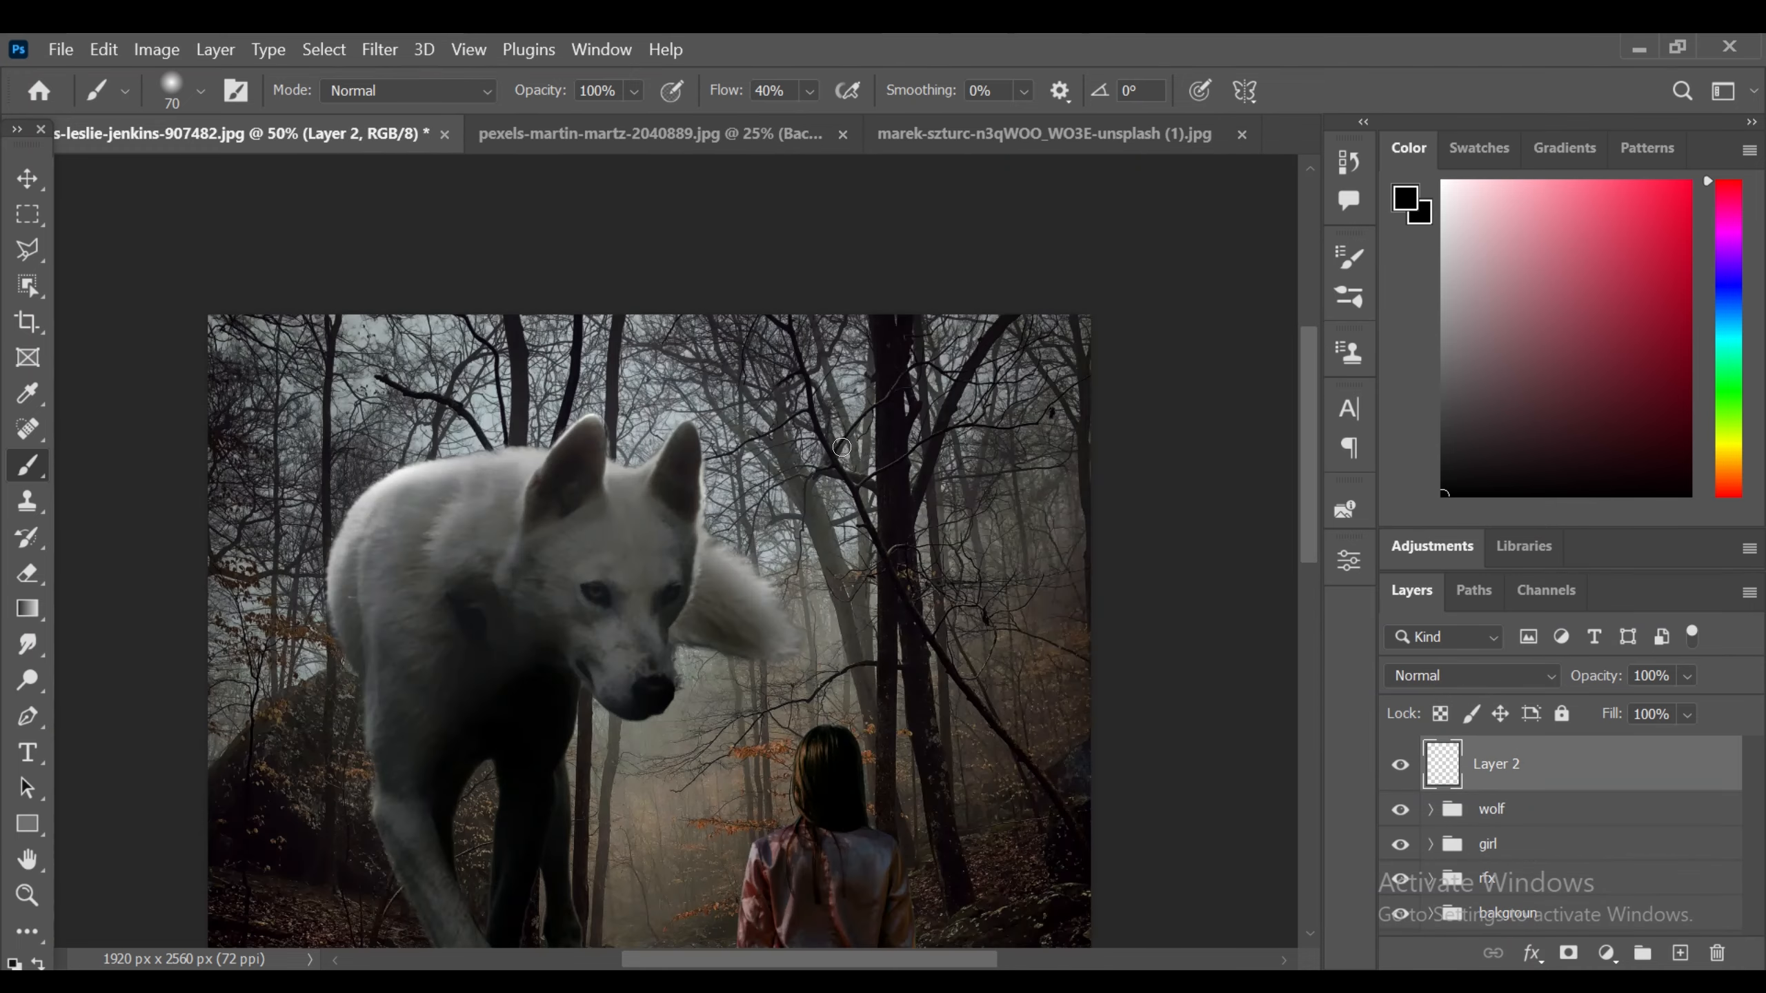
key(ctrl+plus)
key(ctrl+plus)
click(1723, 460)
click(1689, 252)
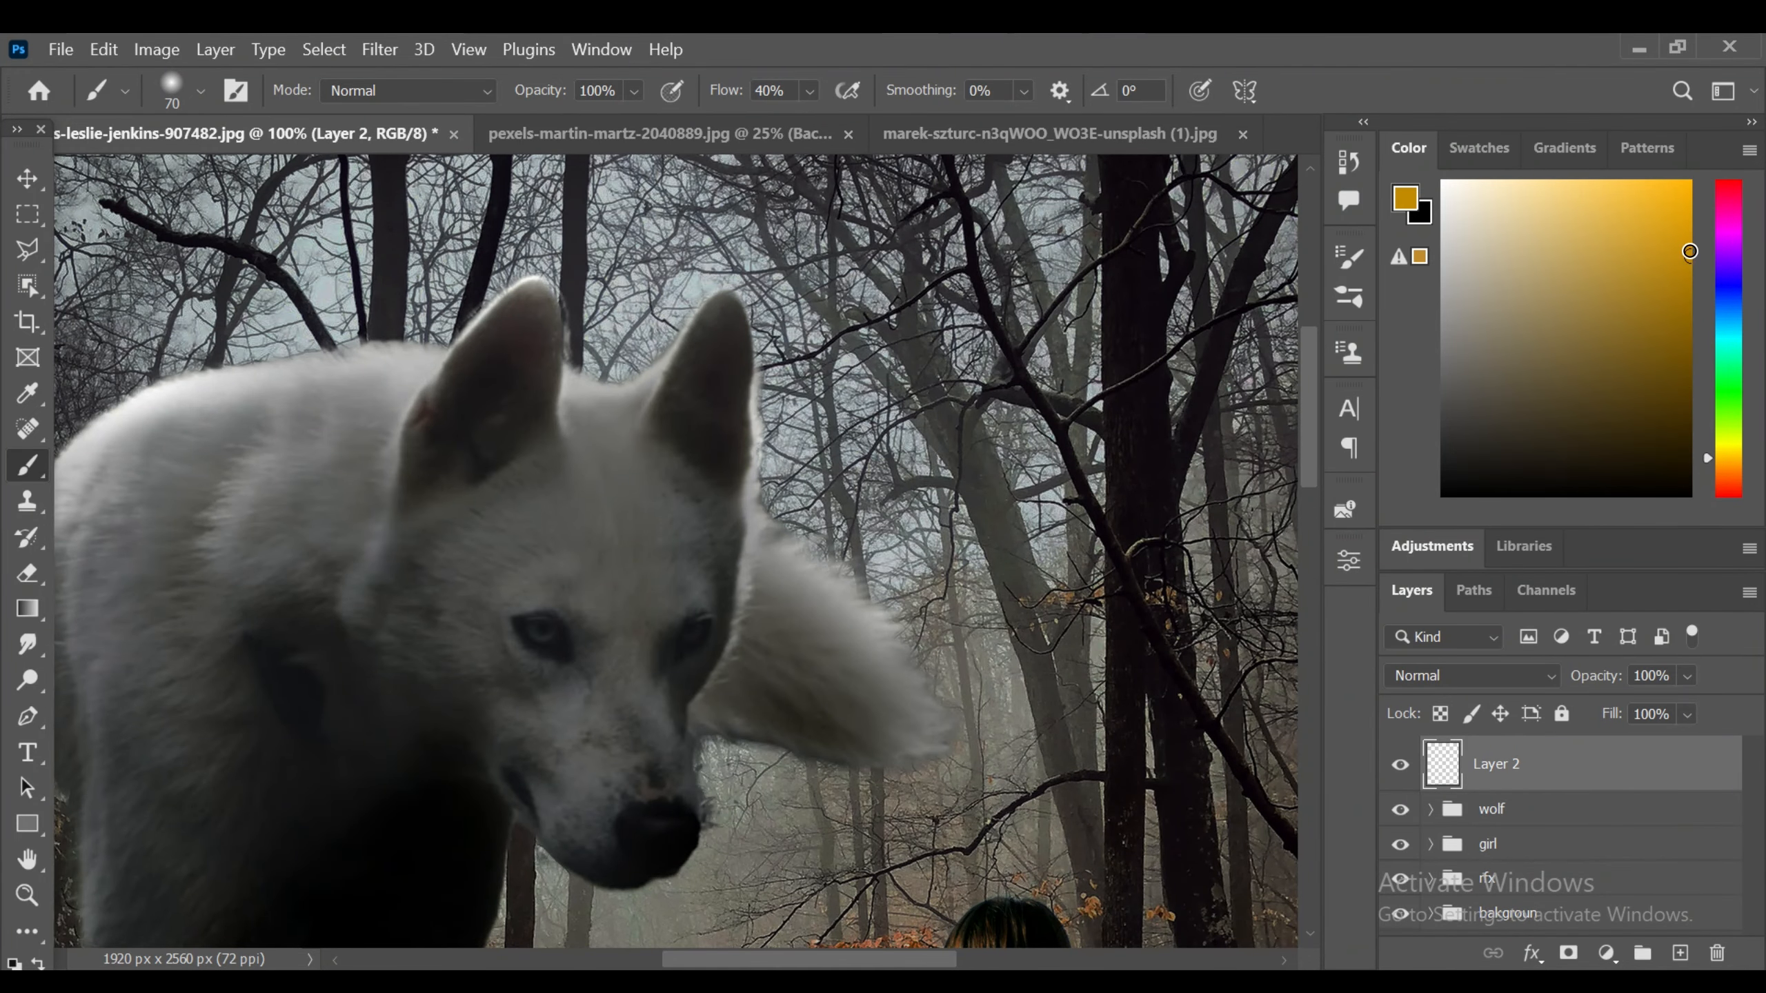
click(1714, 464)
- Paint the wolf's larger eye solid orange on the new layer with a size 7 brush at 100% flow
key(ctrl+plus)
key(bracketleft)
key(bracketleft)
key(bracketleft)
key(bracketleft)
key(bracketleft)
key(bracketleft)
key(bracketleft)
key(bracketleft)
key(bracketleft)
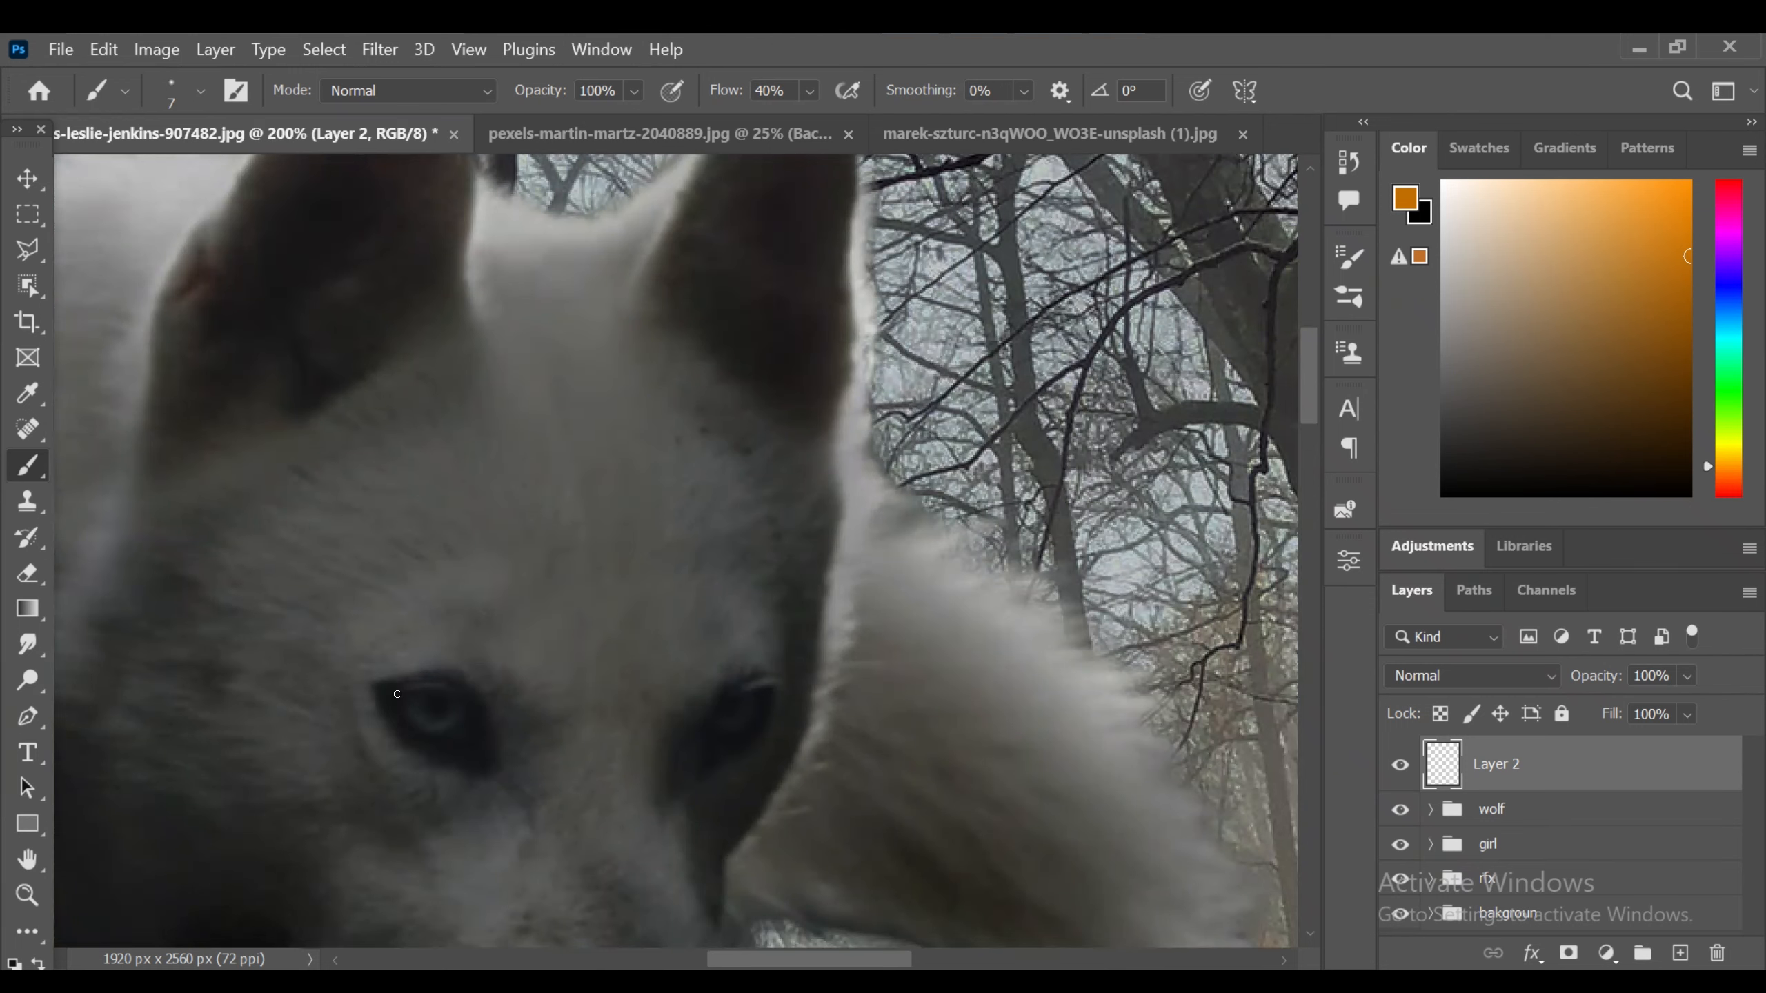
click(809, 91)
drag(827, 123, 910, 123)
mouse_move(405, 694)
mouse_down()
mouse_move(429, 685)
mouse_move(480, 731)
mouse_move(442, 748)
mouse_move(395, 698)
mouse_up()
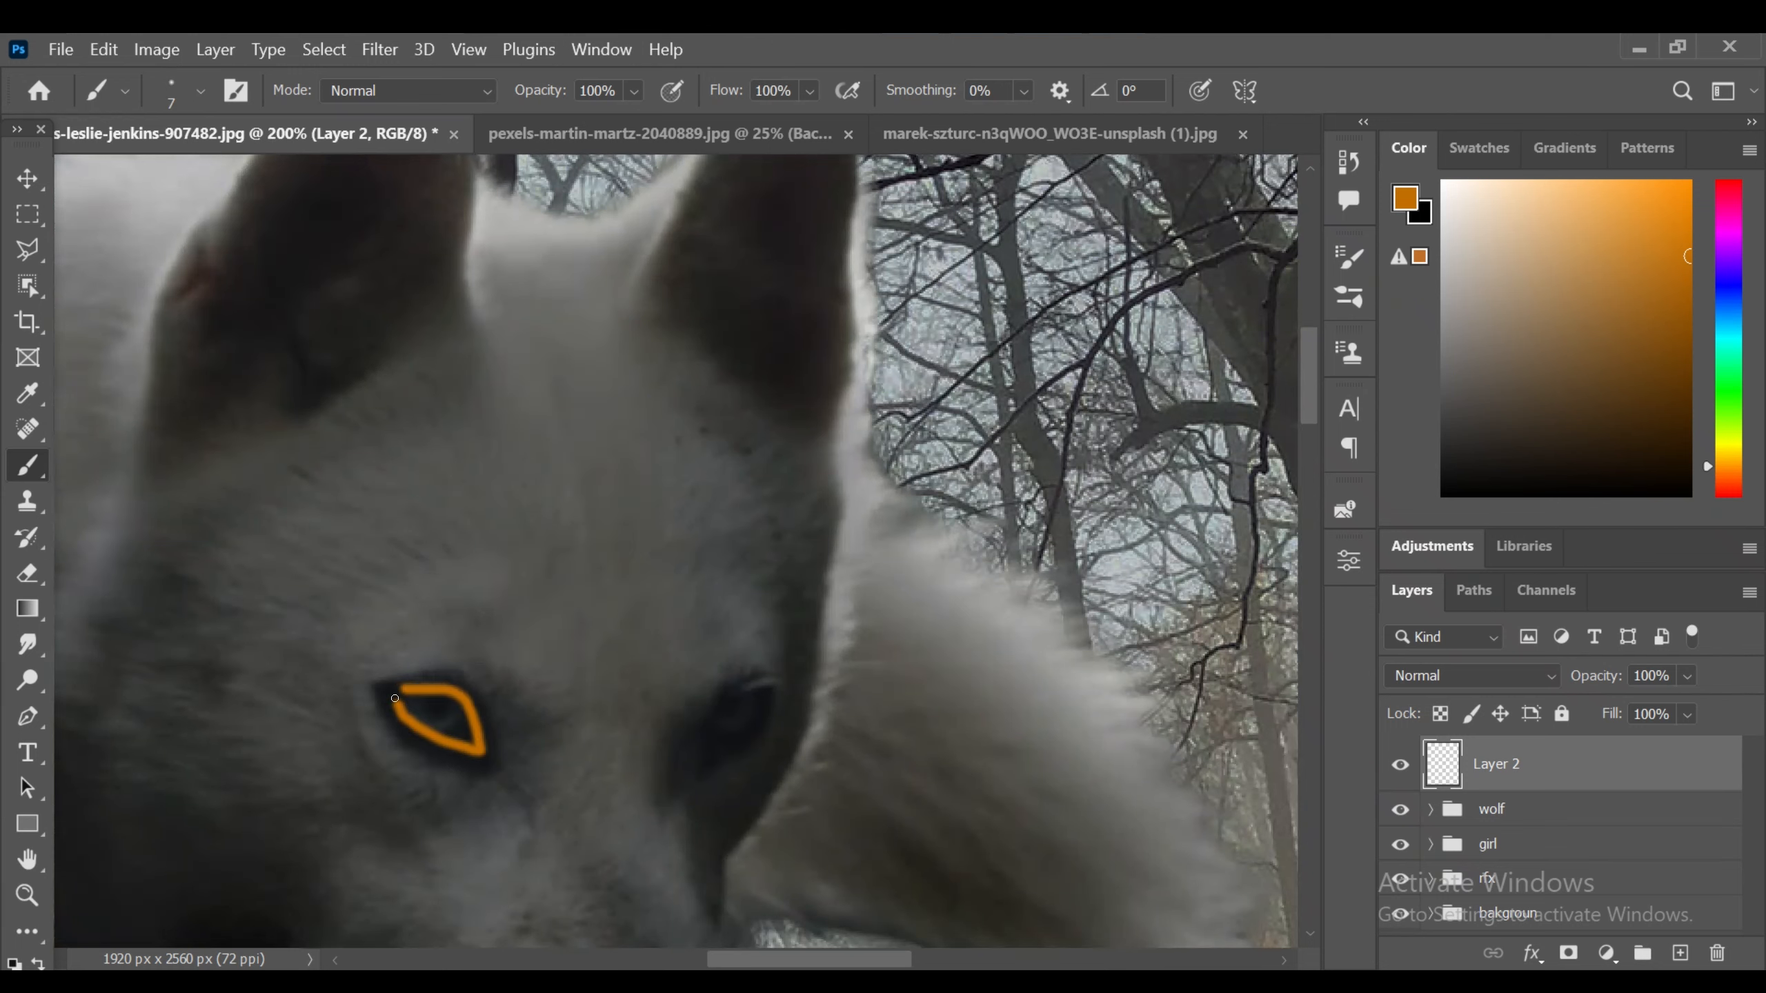
key(ctrl+plus)
mouse_move(271, 758)
mouse_down()
mouse_move(290, 814)
mouse_move(385, 852)
mouse_move(363, 783)
mouse_move(276, 763)
mouse_move(370, 849)
mouse_move(289, 781)
mouse_move(376, 827)
mouse_move(292, 781)
mouse_move(339, 769)
mouse_move(352, 788)
mouse_move(289, 769)
mouse_move(374, 817)
mouse_up()
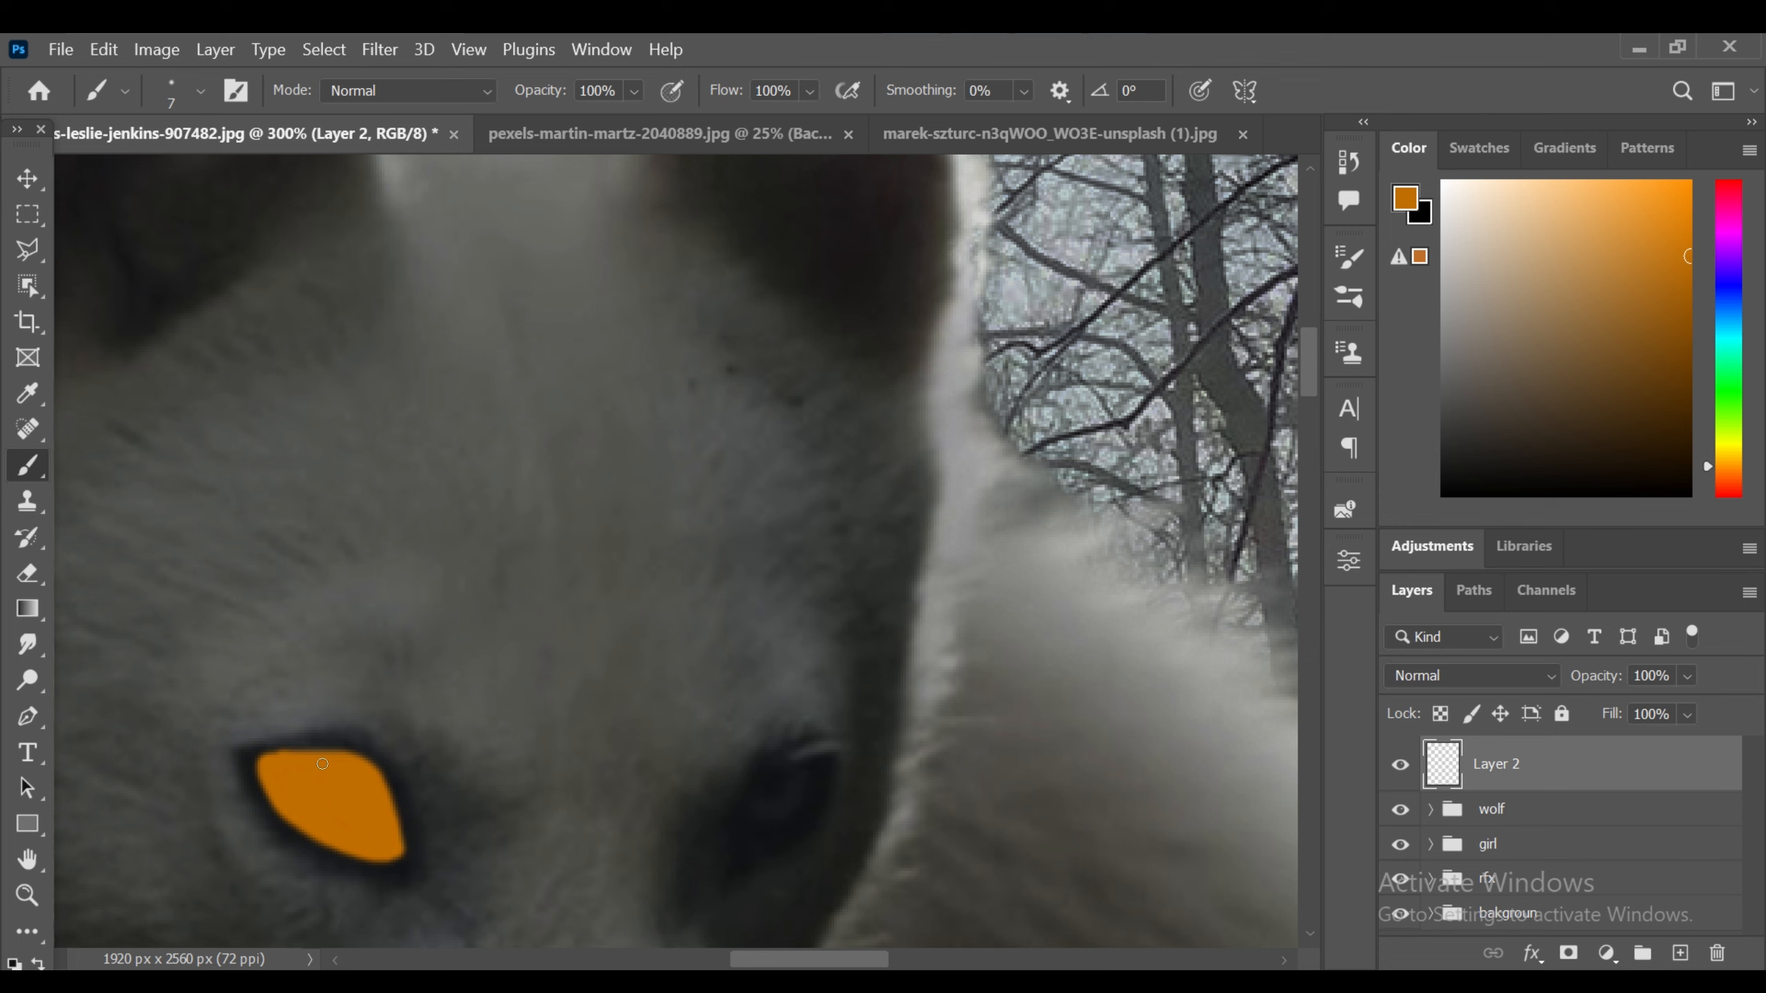
mouse_move(262, 758)
mouse_down()
mouse_move(321, 845)
mouse_move(402, 868)
mouse_move(389, 816)
mouse_up()
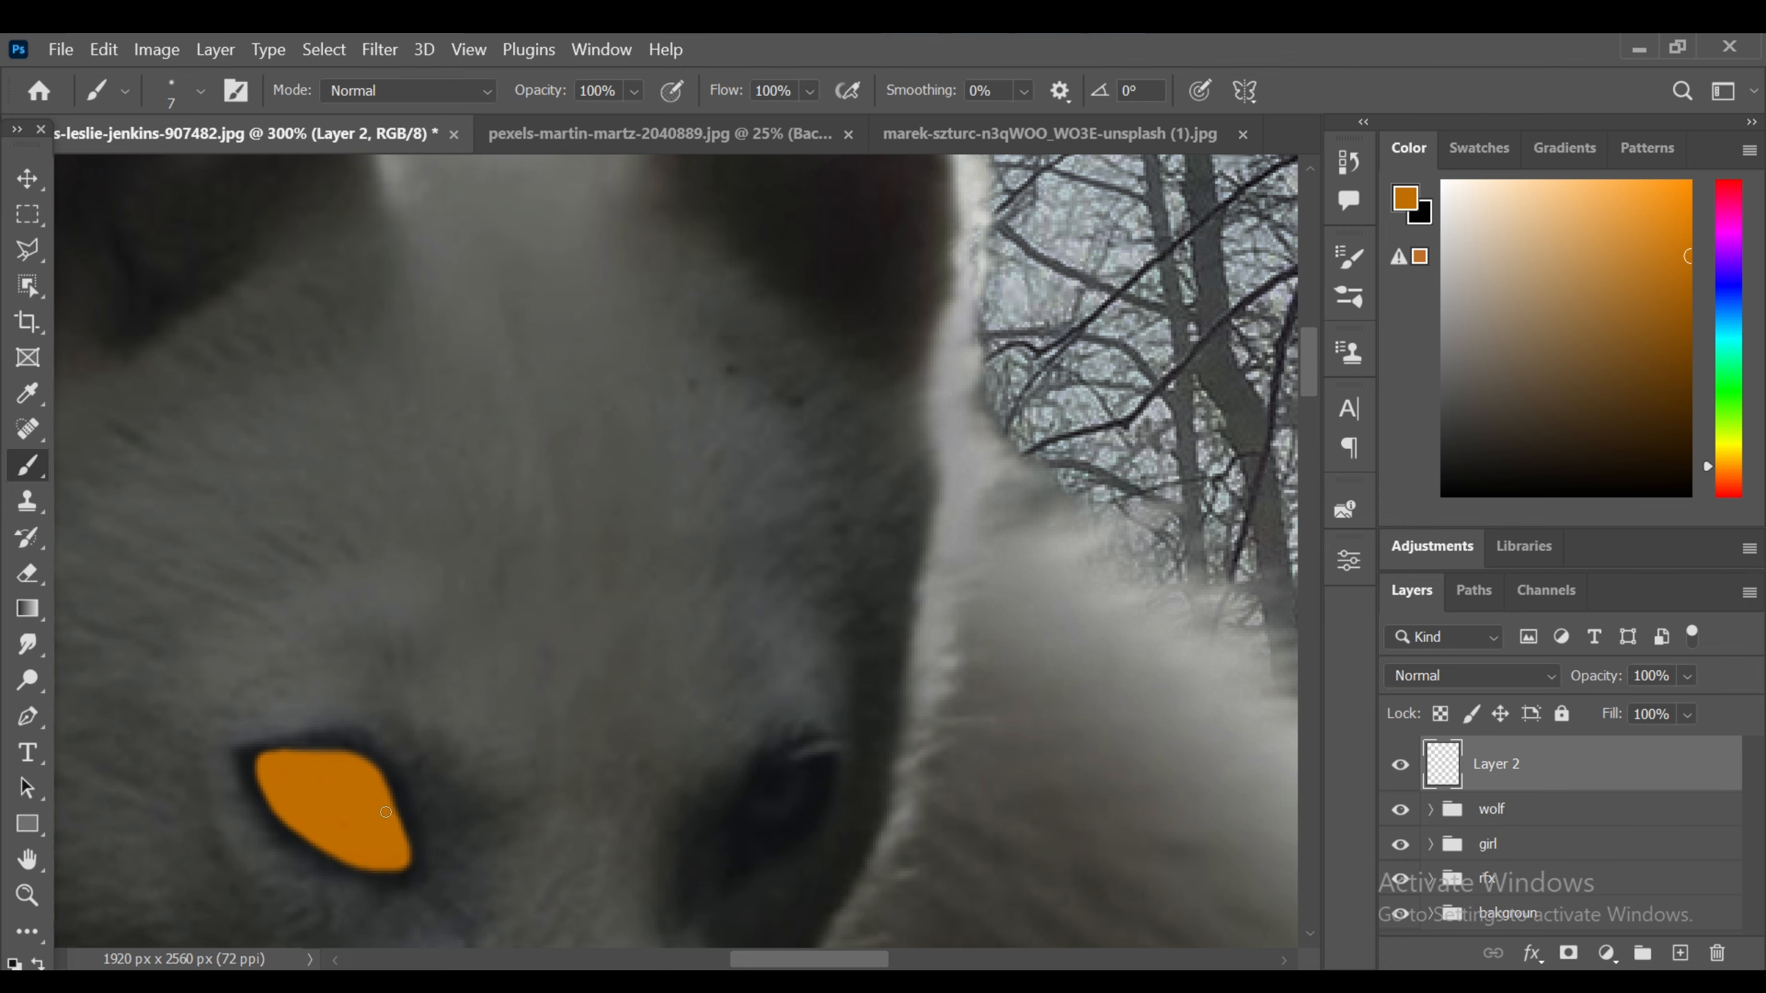
drag(259, 758, 278, 803)
- Outline and fill the wolf's other eye with the same orange
scroll(1248, 678, down, 4)
mouse_move(819, 499)
mouse_down()
mouse_move(769, 509)
mouse_move(743, 587)
mouse_move(821, 500)
mouse_move(750, 580)
mouse_move(771, 512)
mouse_move(823, 494)
mouse_move(746, 578)
mouse_up()
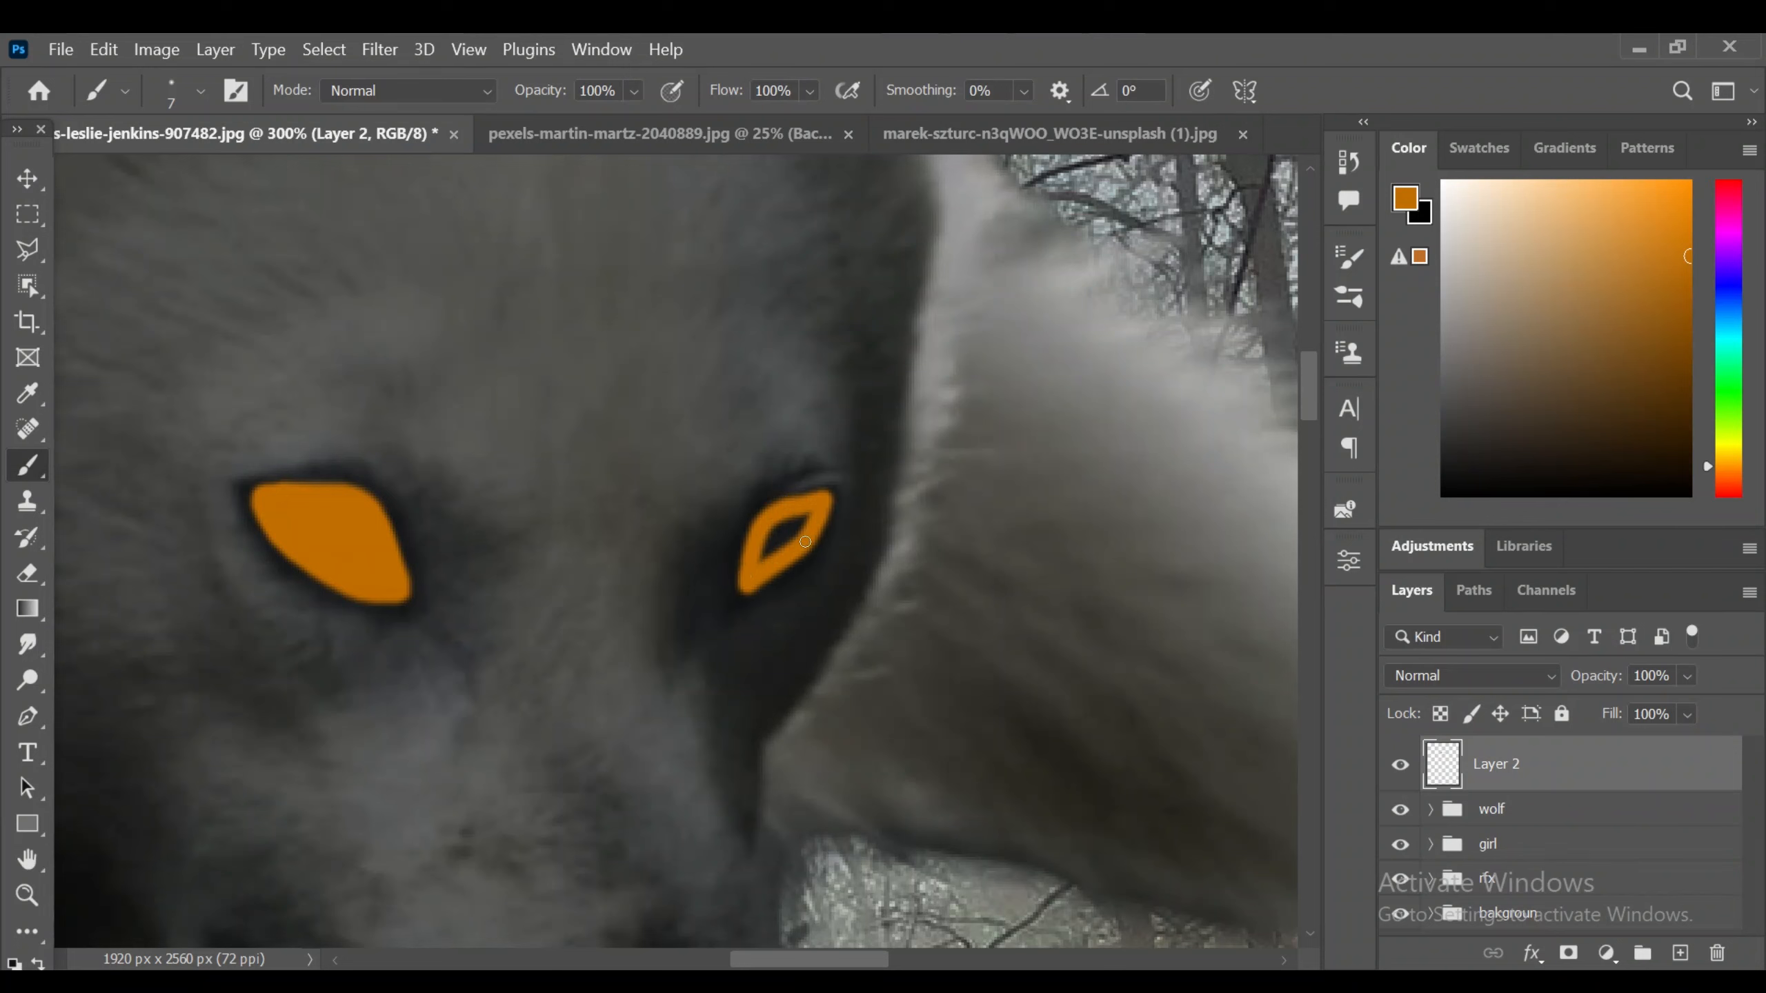
mouse_move(785, 511)
mouse_down()
mouse_move(827, 493)
mouse_move(763, 558)
mouse_move(815, 480)
mouse_move(777, 507)
mouse_move(827, 498)
mouse_move(747, 585)
mouse_move(806, 502)
mouse_up()
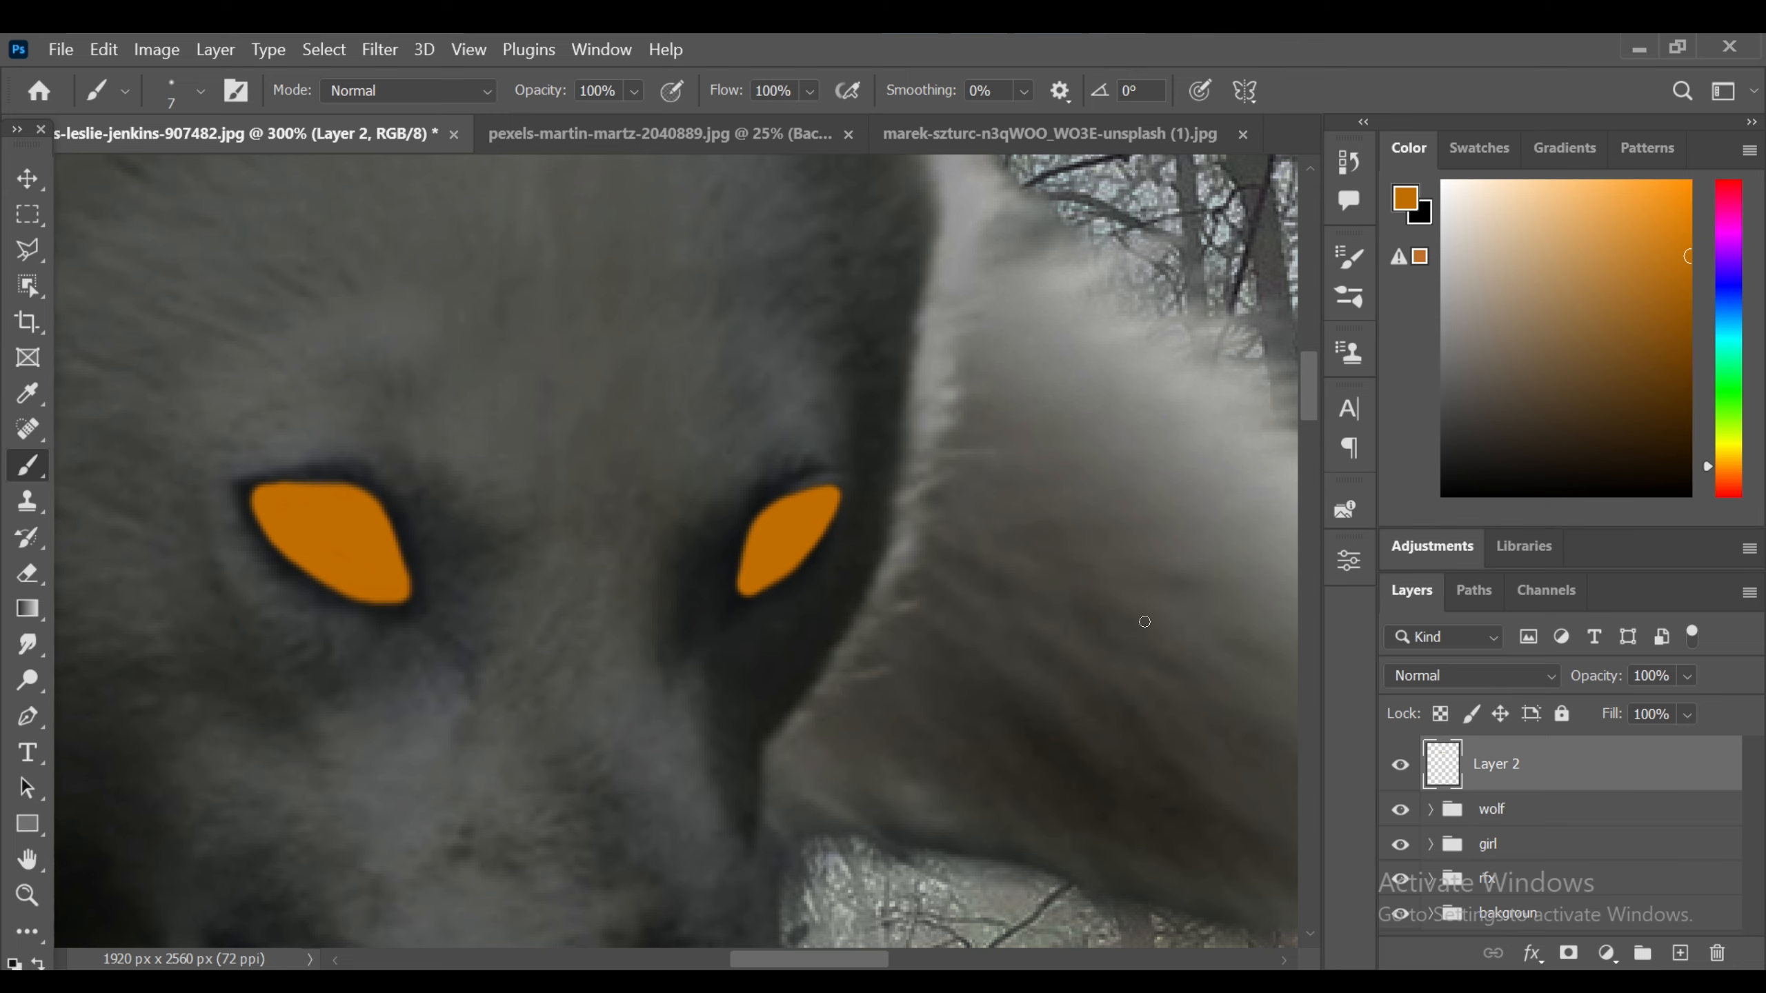
- Set the painted eye layer to the Lighter Color blend mode and duplicate it
click(1464, 679)
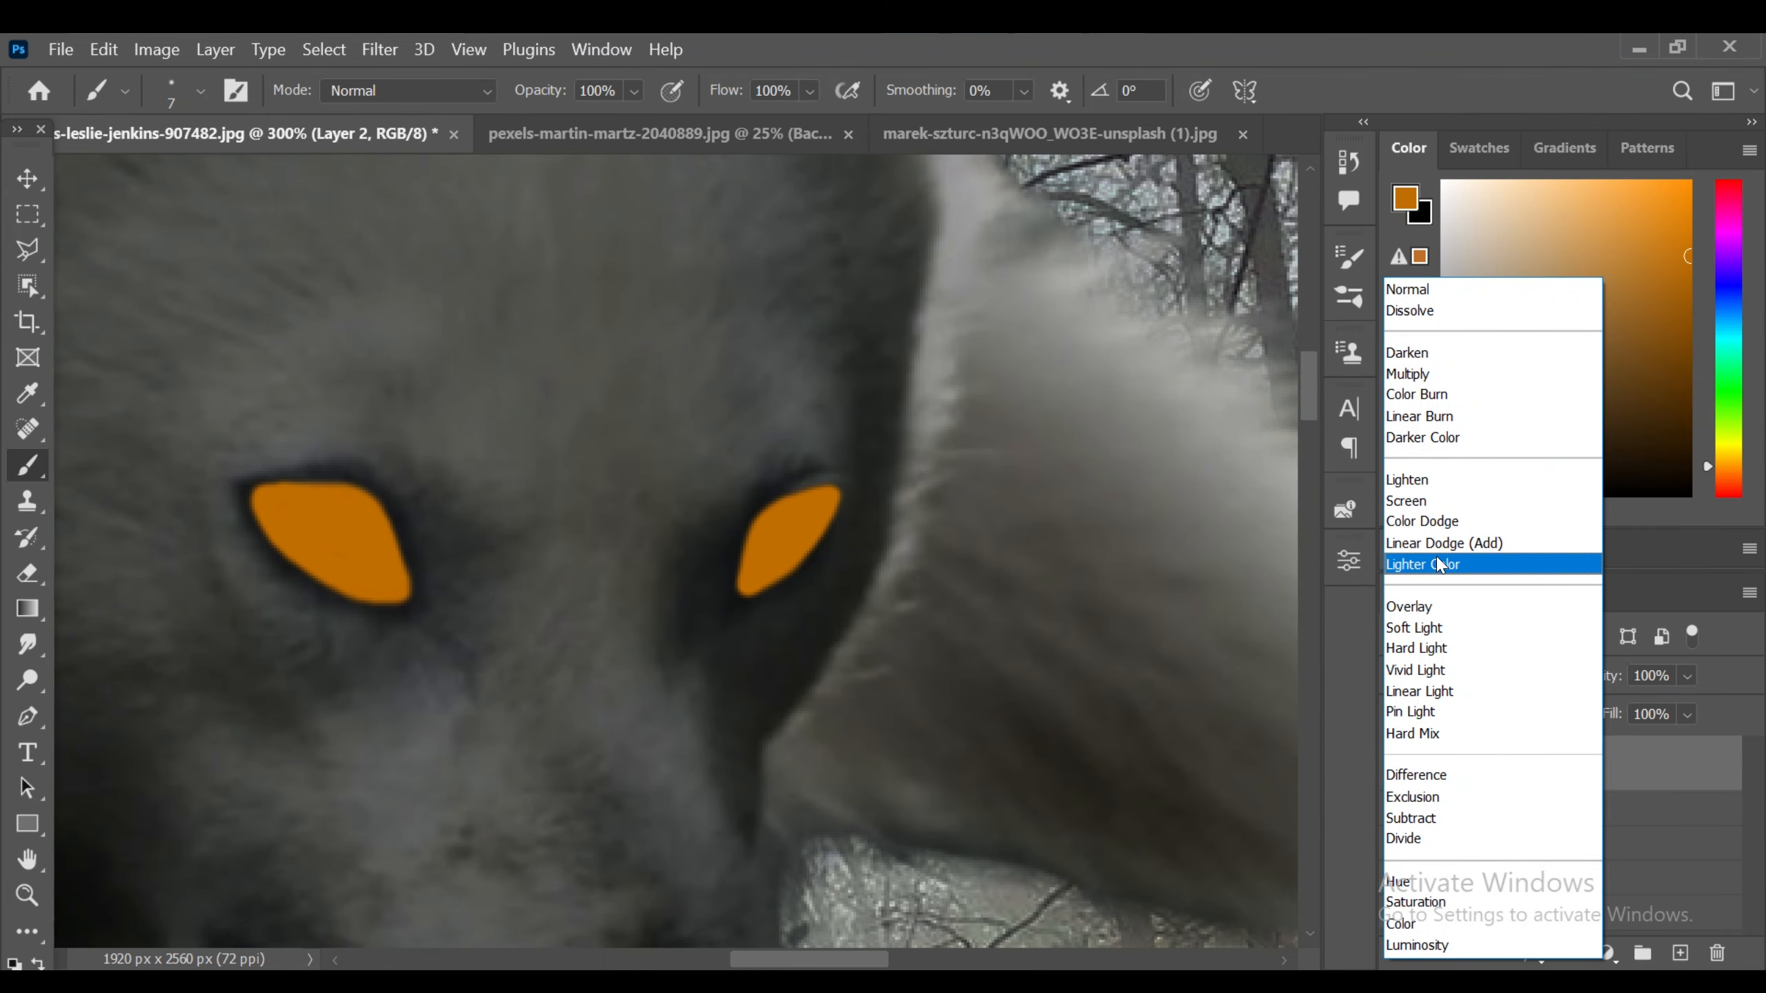
click(1441, 565)
key(ctrl+j)
key(ctrl+minus)
key(ctrl+minus)
key(ctrl+minus)
- Change the blend mode of both the eye layer copy and the original eye layer to Linear Dodge (Add)
click(1464, 678)
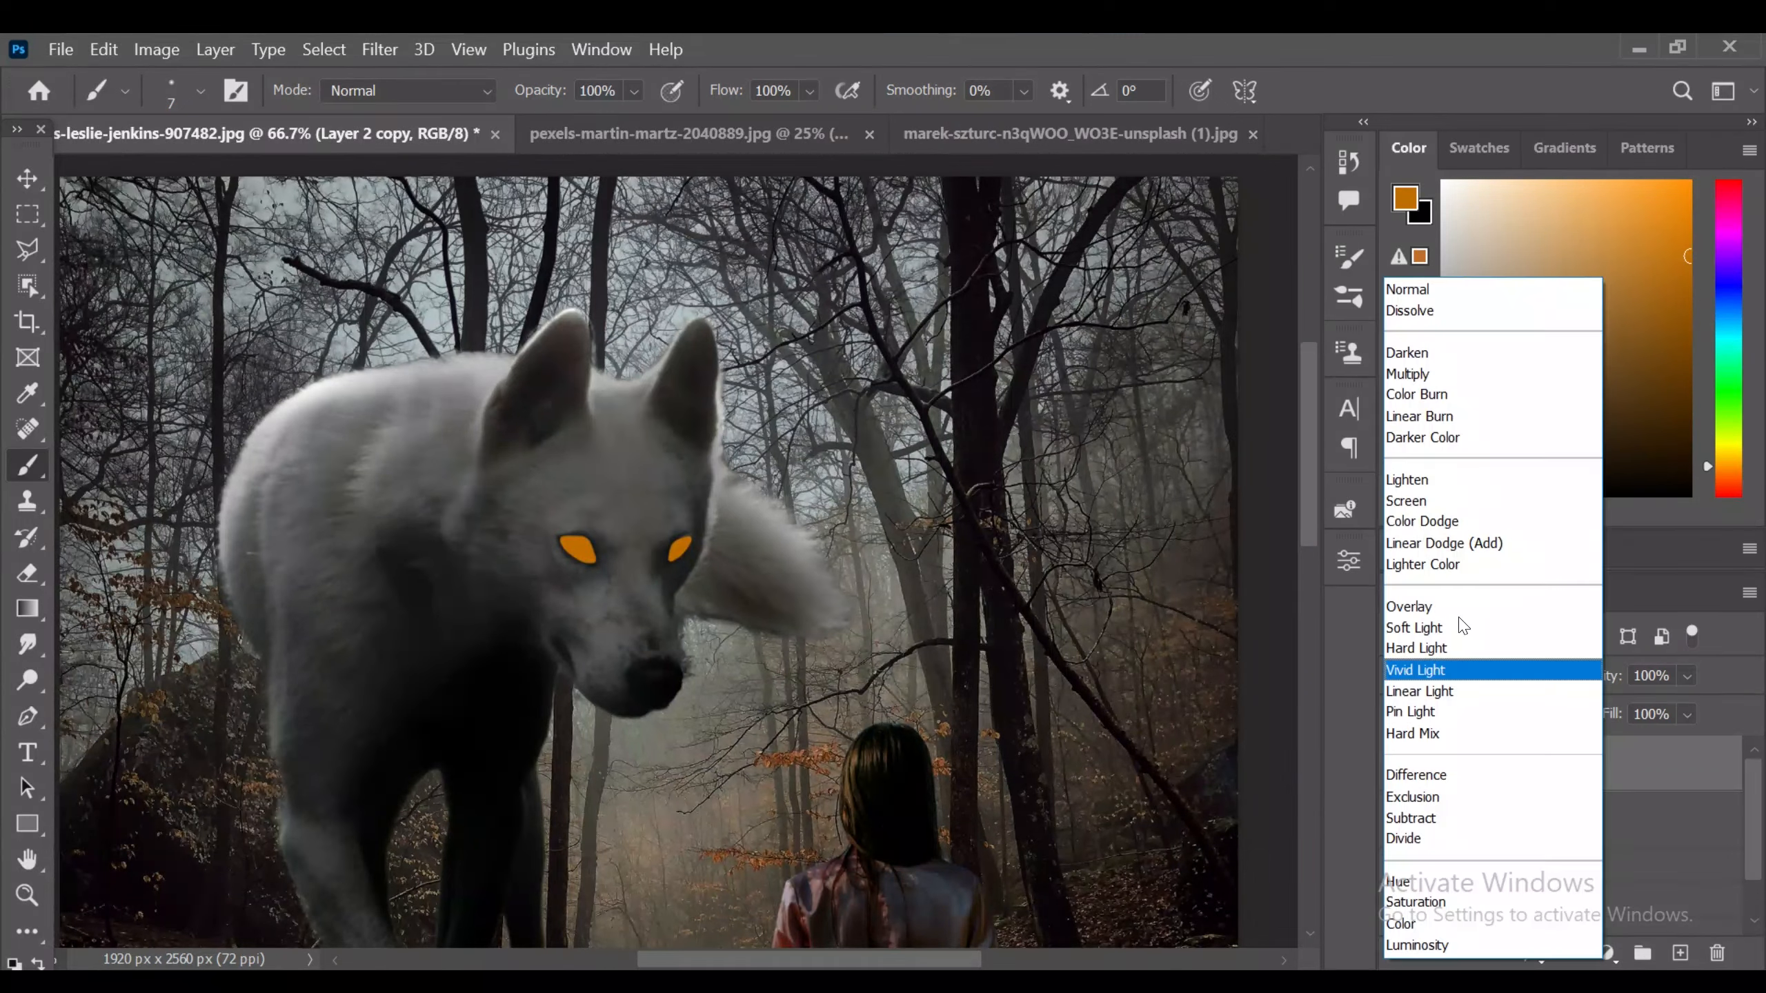
click(1463, 546)
click(1447, 815)
click(1464, 677)
click(1464, 545)
click(1452, 762)
key(ctrl+minus)
key(ctrl+minus)
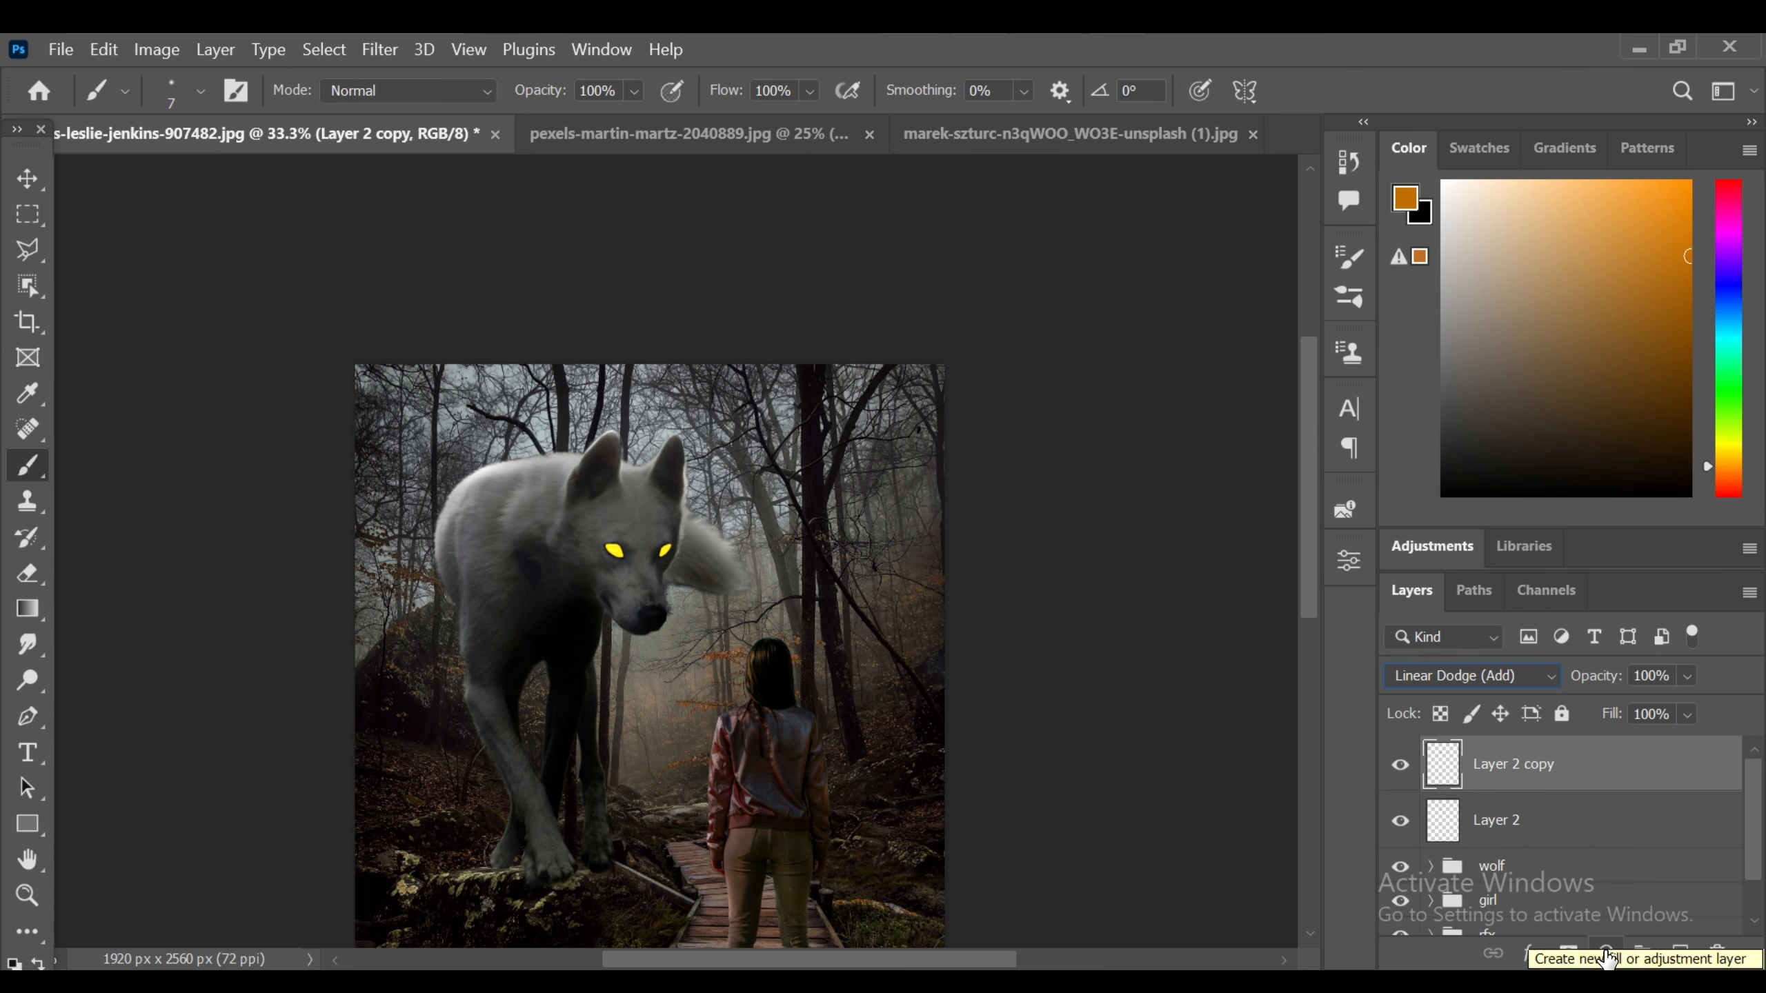
- Add a Hue/Saturation adjustment clipped to the eye layer copy with hue -43 and saturation +13
click(1606, 959)
click(1604, 682)
drag(1114, 649, 1045, 661)
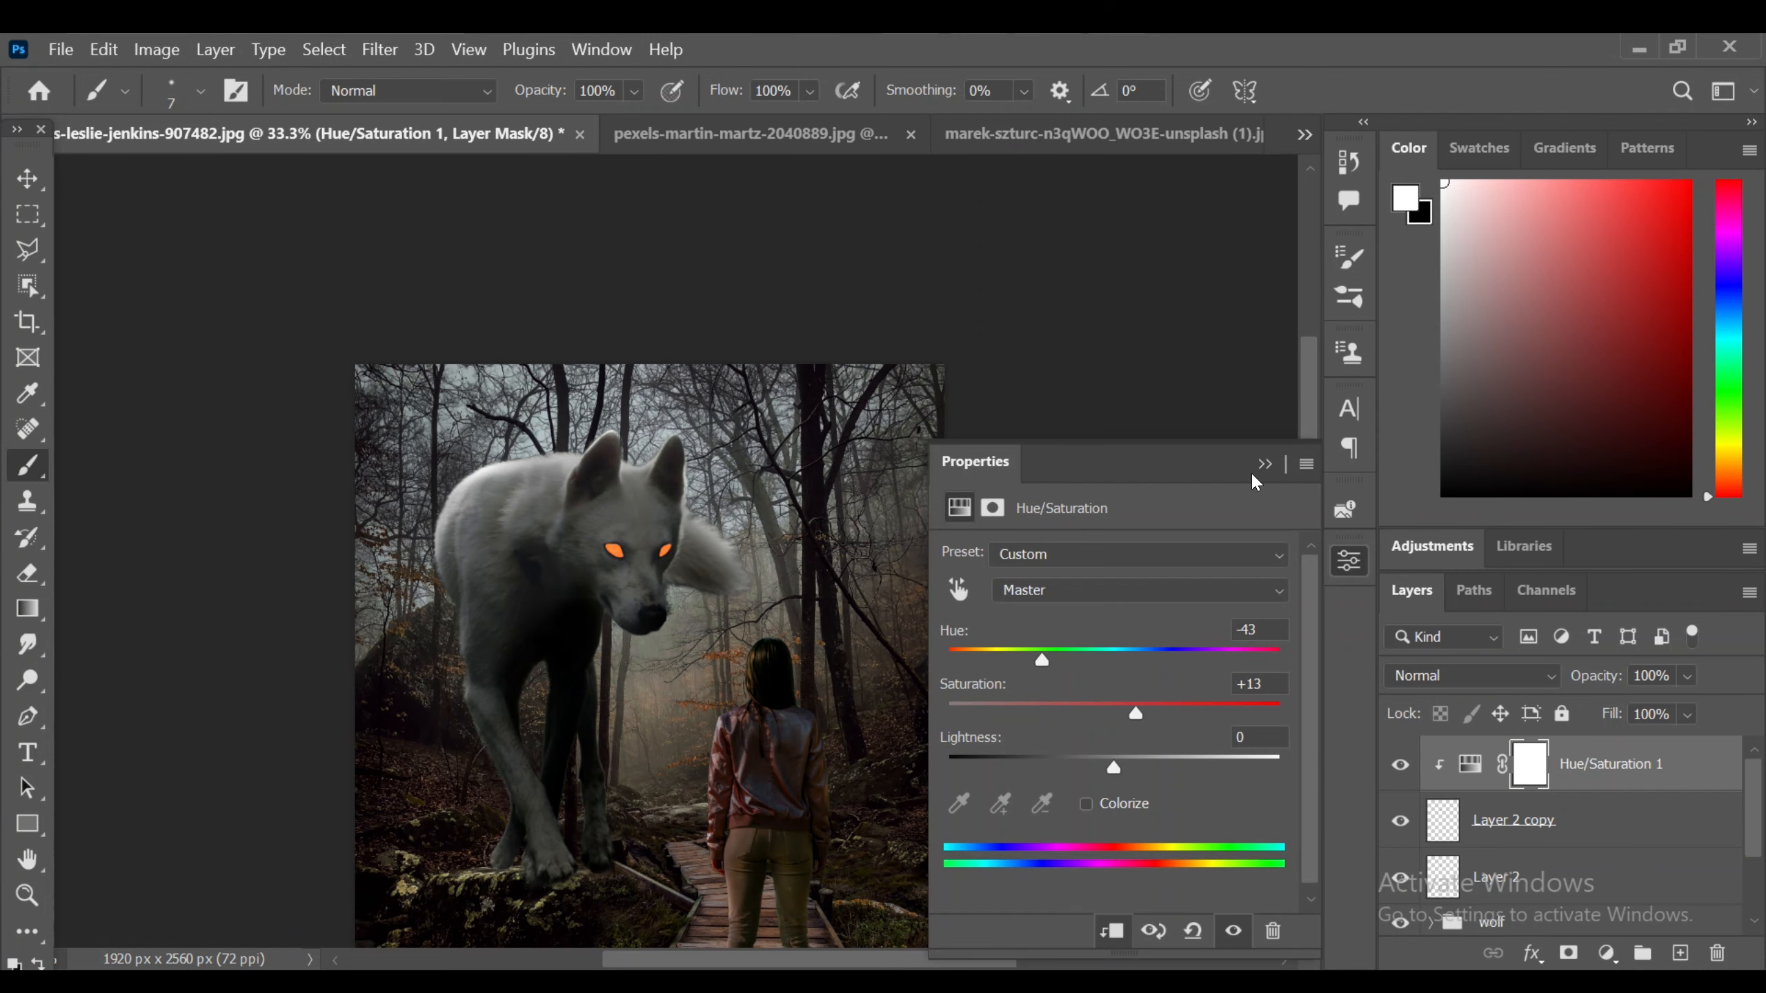
- On a new layer, paint a soft orange glow over both of the wolf's eyes with a 40% flow brush
click(1263, 465)
click(1679, 955)
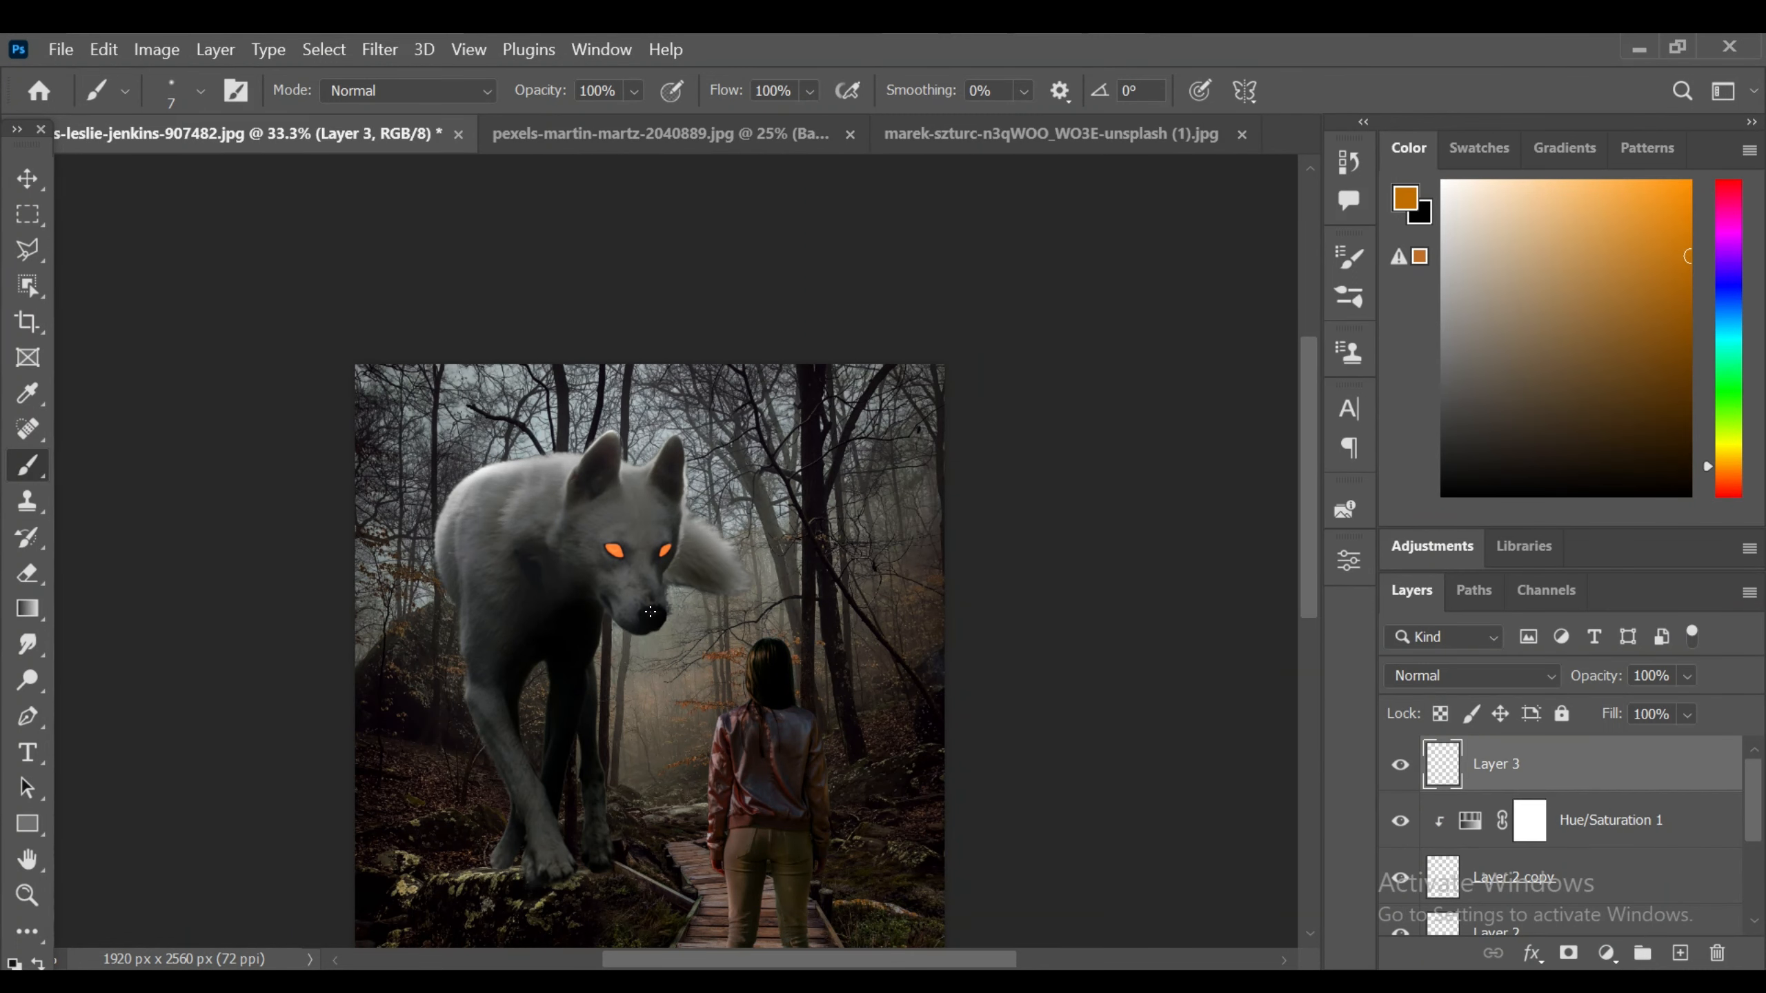
drag(777, 90, 672, 91)
text(40)
key(Return)
key(ctrl+plus)
key(bracketright)
key(bracketright)
key(bracketright)
key(bracketright)
key(bracketright)
key(bracketright)
key(bracketright)
key(bracketright)
key(bracketright)
key(bracketright)
key(bracketright)
key(bracketright)
key(bracketright)
key(bracketright)
key(bracketright)
key(bracketright)
key(bracketright)
key(bracketright)
click(593, 554)
key(bracketleft)
key(bracketleft)
click(671, 551)
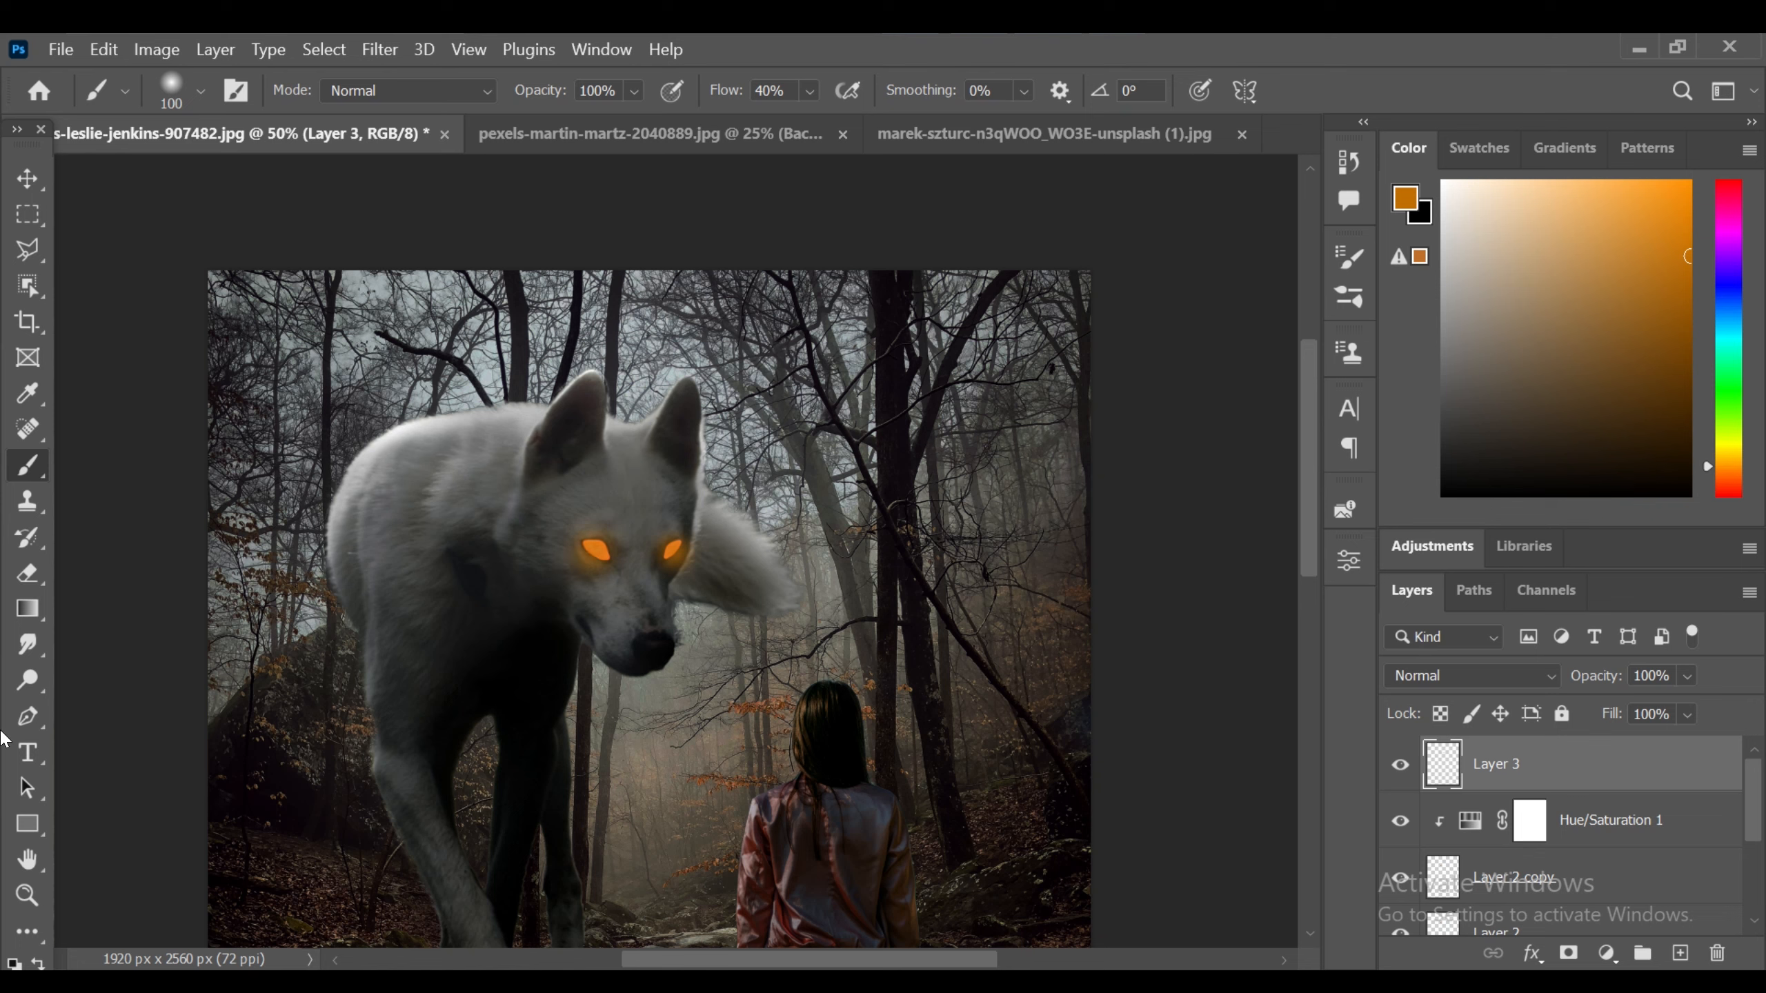
- Erase the orange glow spilling past the edge of the wolf's face with a smaller eraser
click(27, 574)
key(bracketleft)
key(bracketleft)
key(bracketleft)
key(bracketleft)
key(bracketleft)
key(bracketleft)
key(bracketleft)
key(bracketleft)
key(bracketleft)
key(bracketleft)
key(bracketleft)
key(bracketleft)
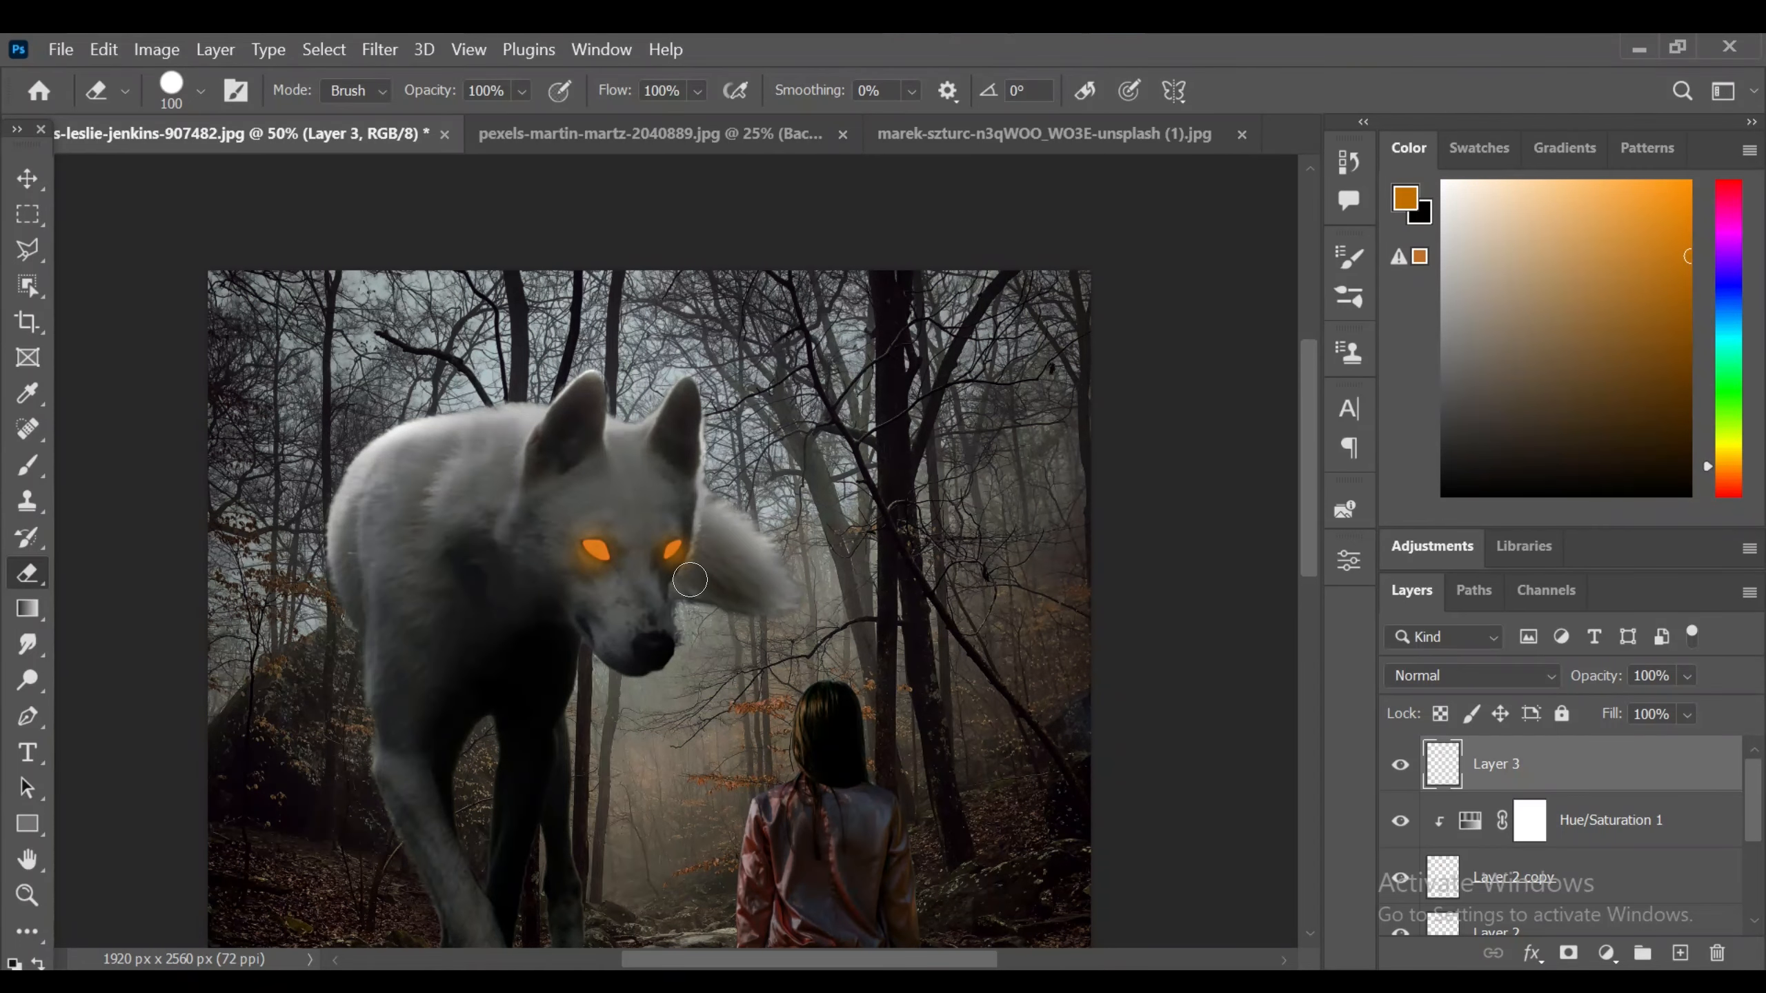
key(ctrl+minus)
key(ctrl+minus)
scroll(1323, 556, down, 1)
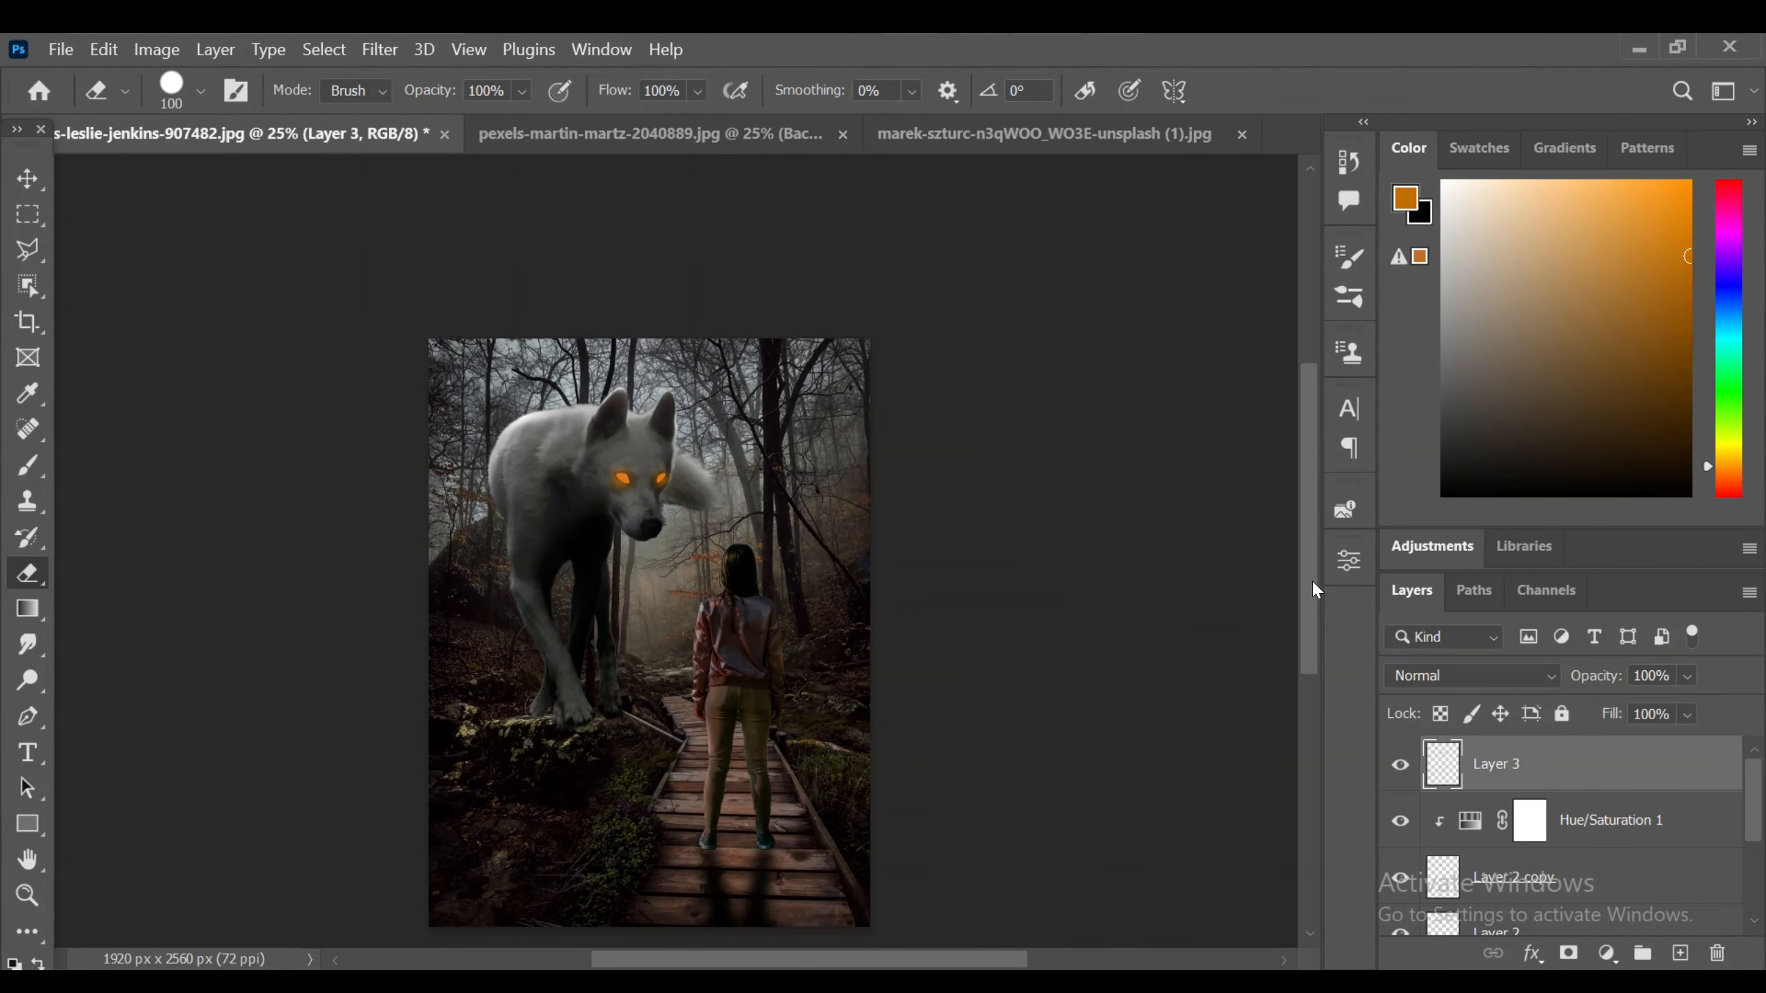
- Group the eye and glow layers with their Hue/Saturation adjustment and name the group "wolf olor"
scroll(1578, 903, down, 1)
shift+click(1577, 897)
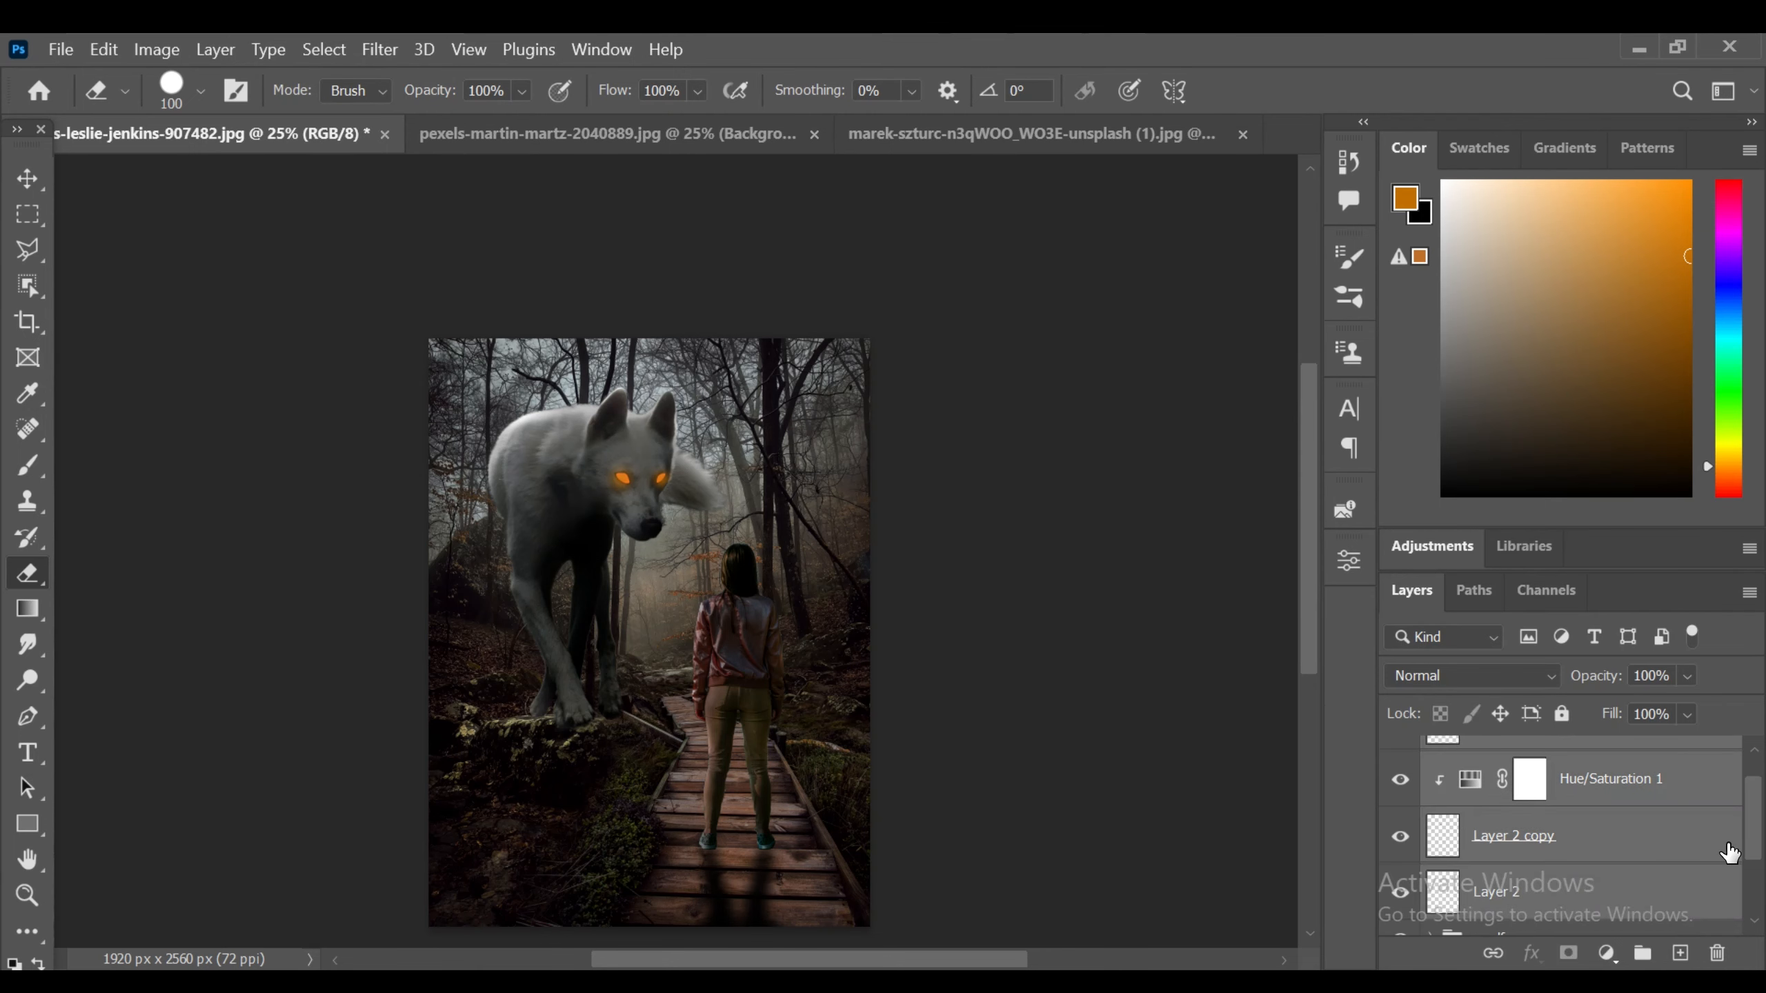
key(ctrl+g)
double_click(1501, 753)
text(y)
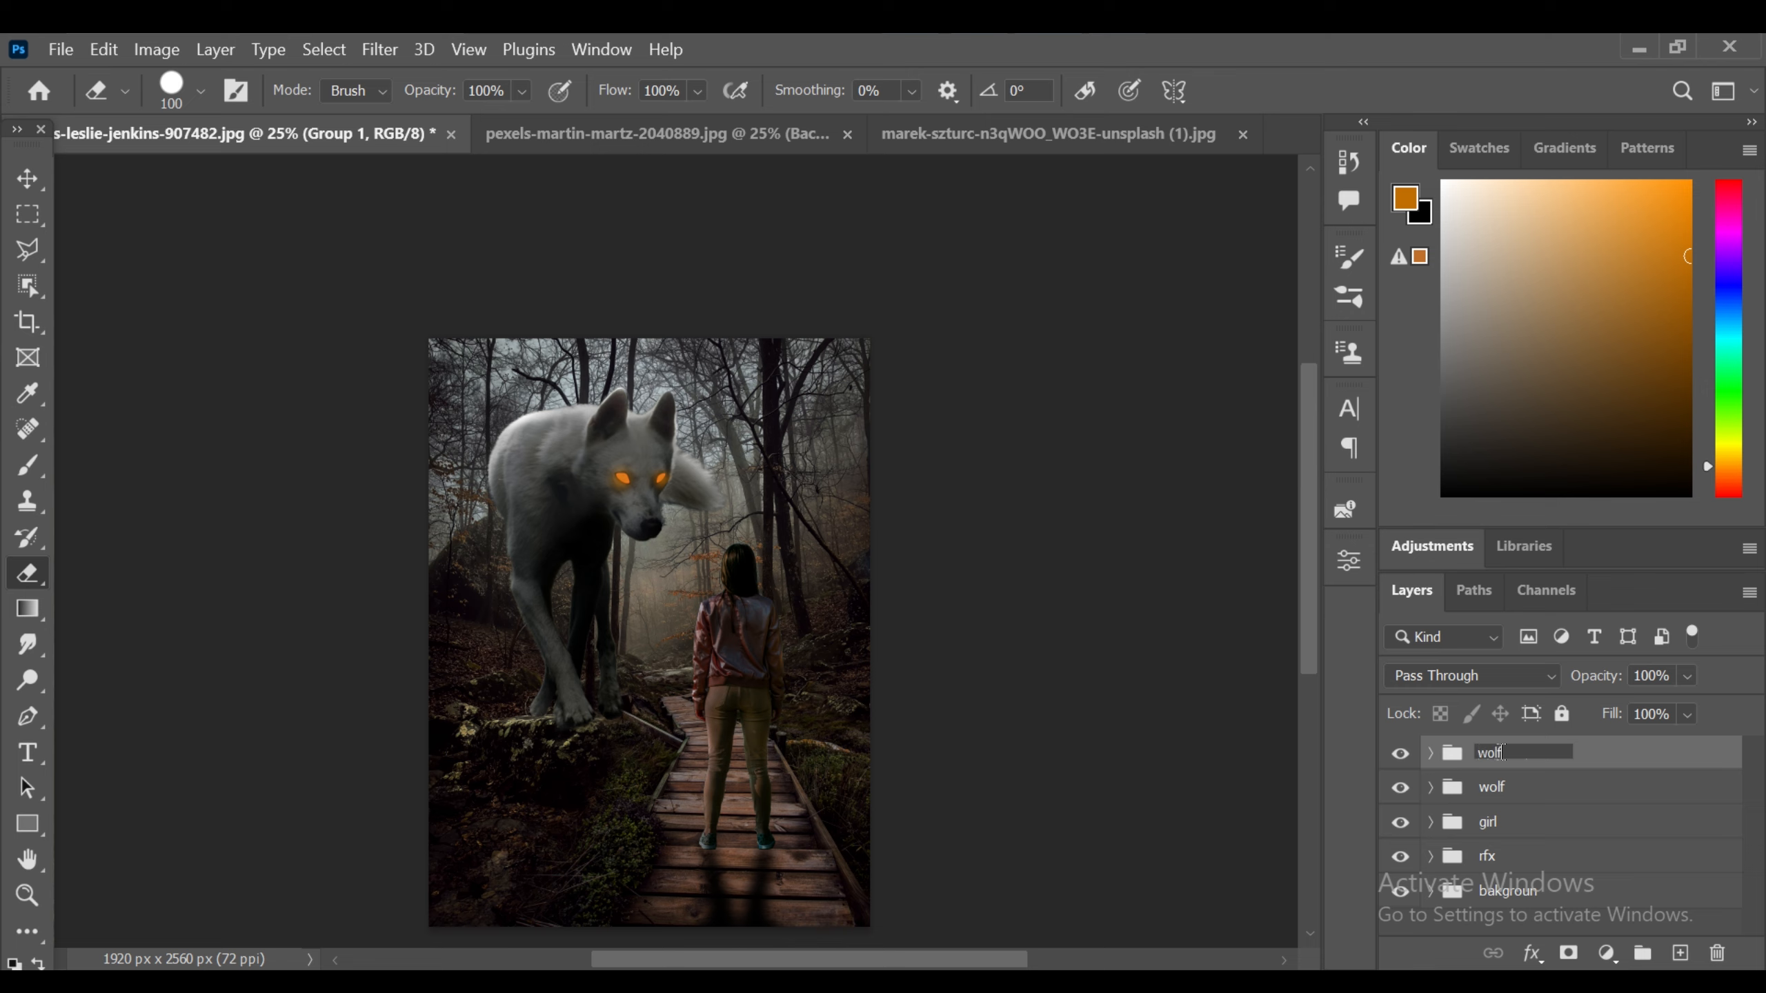
text(olf olor)
key(Return)
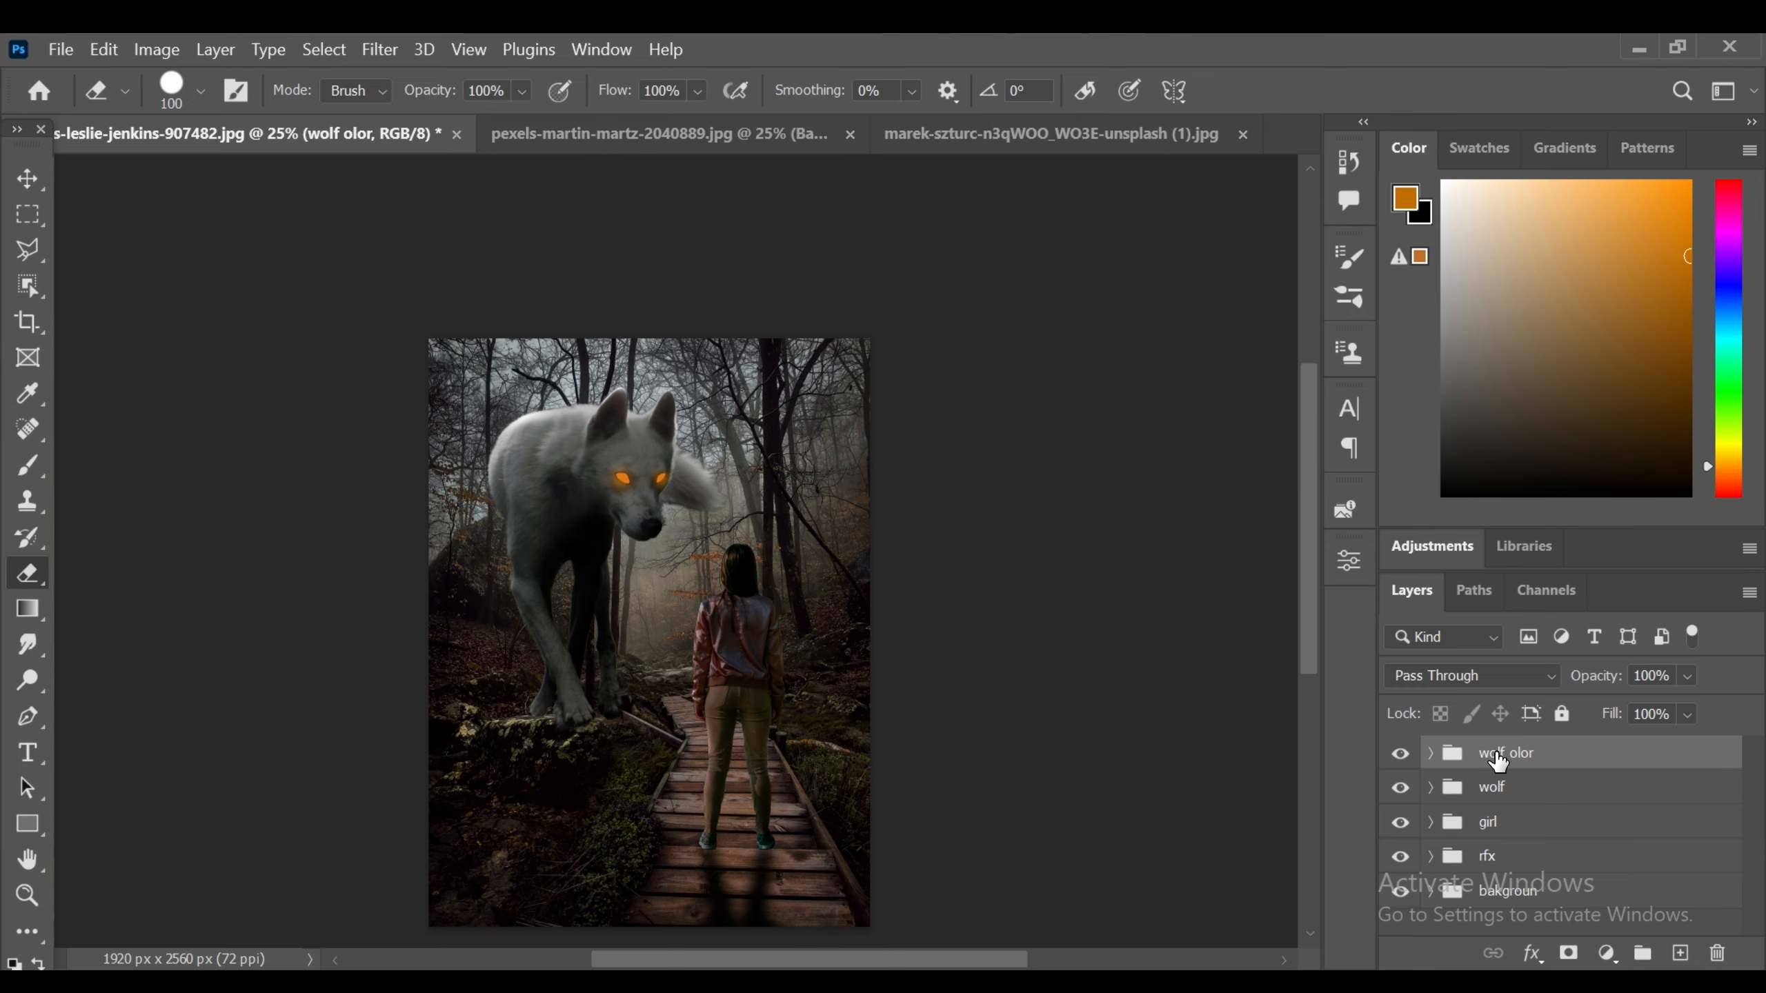
- On a new layer, paint a curved black stroke across the wolf's muzzle with an 8 px brush
click(1681, 953)
key(ctrl+plus)
key(ctrl+plus)
key(ctrl+plus)
key(ctrl+plus)
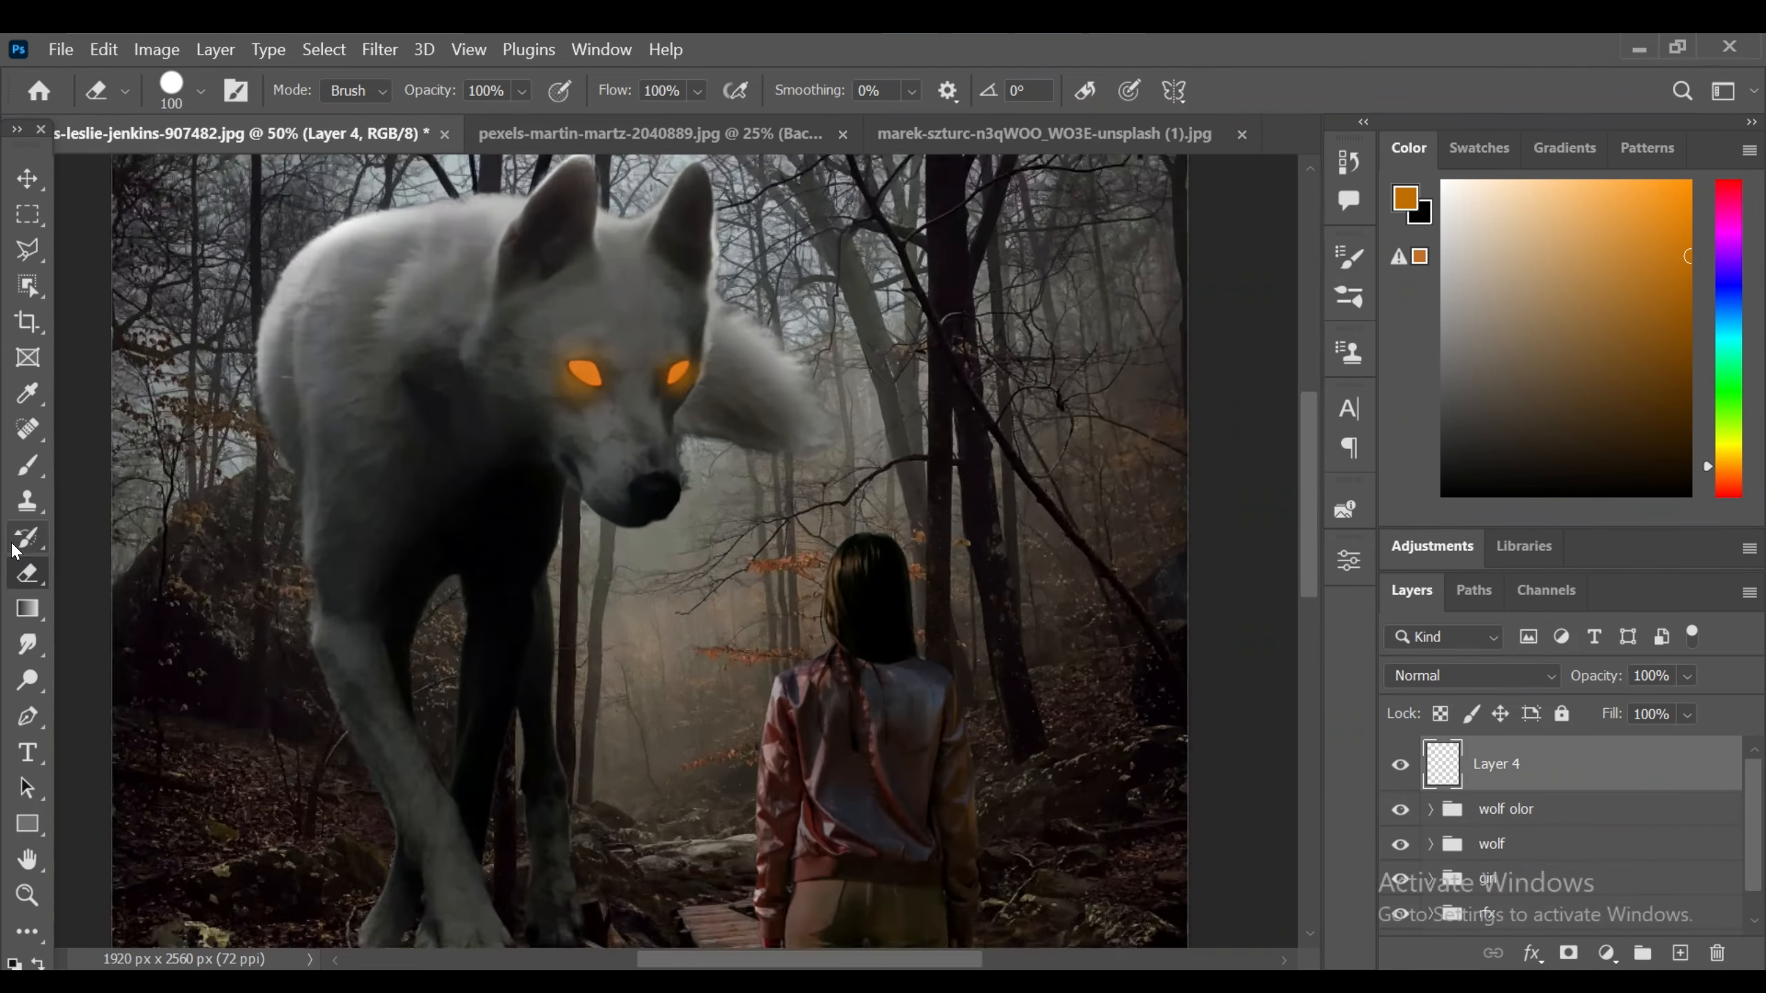
scroll(1043, 581, up, 3)
key(bracketleft)
key(bracketleft)
key(bracketleft)
key(bracketleft)
key(bracketleft)
key(bracketleft)
key(bracketleft)
key(bracketleft)
key(bracketleft)
key(bracketleft)
key(bracketleft)
key(ctrl+plus)
click(698, 91)
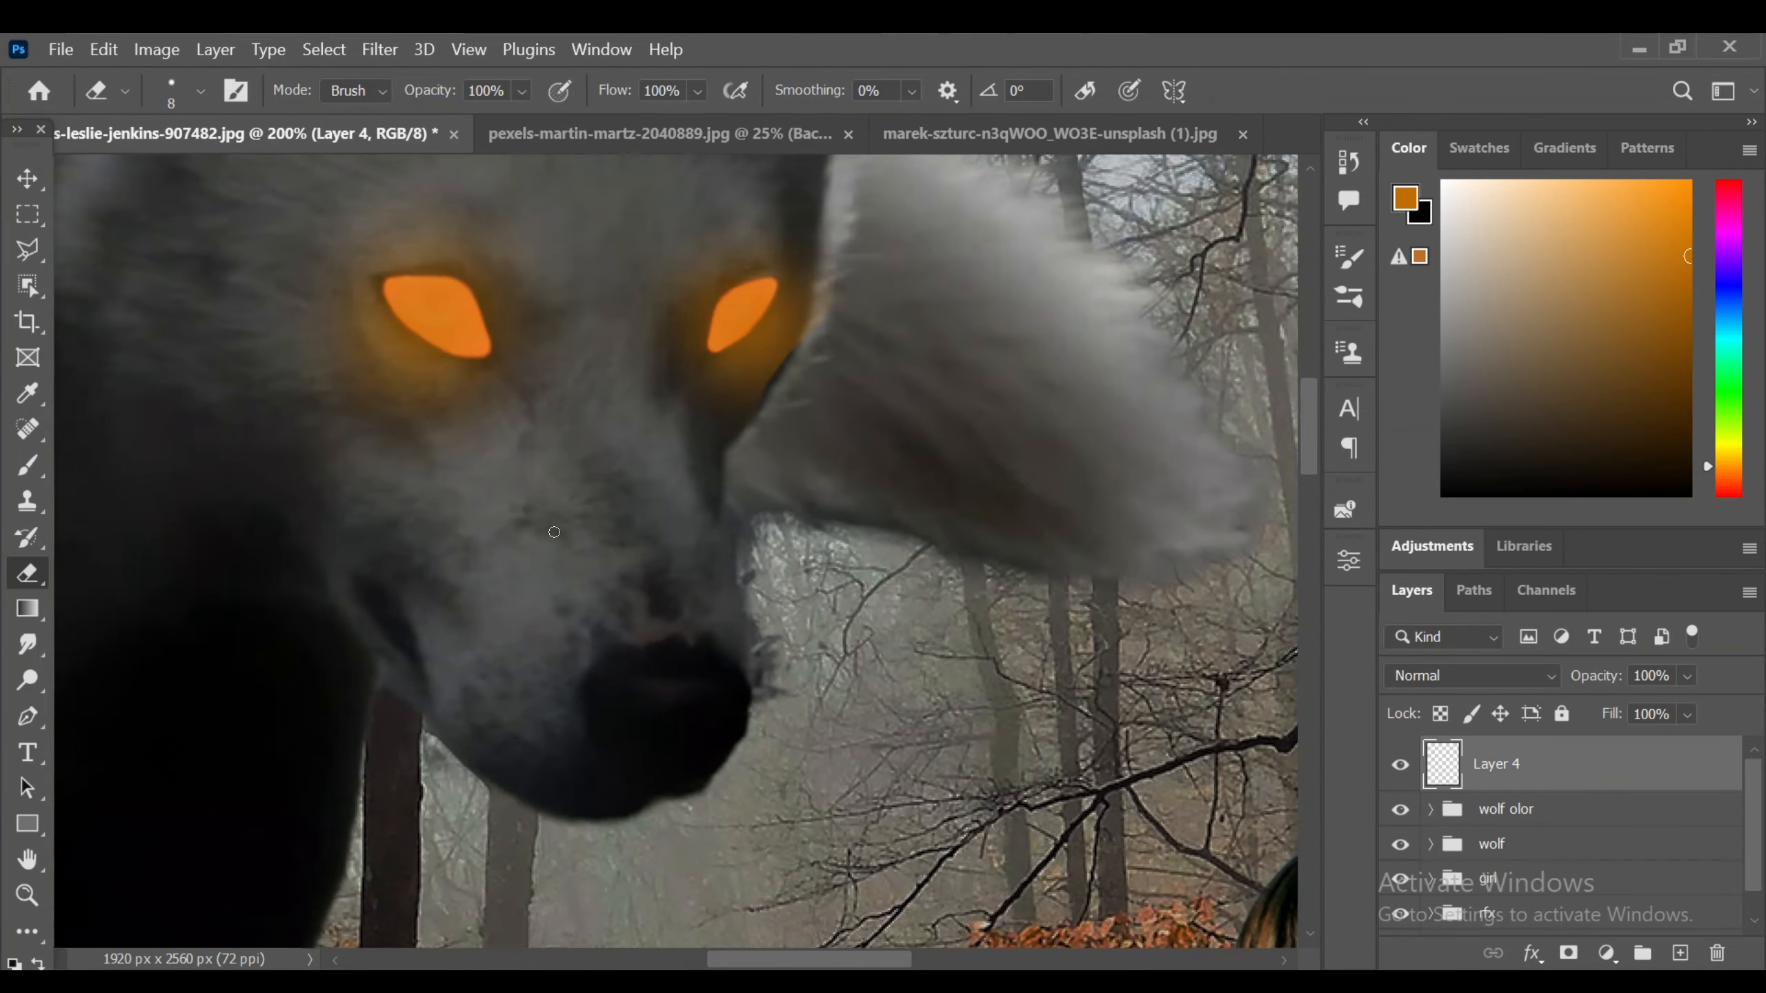
click(27, 467)
click(1443, 493)
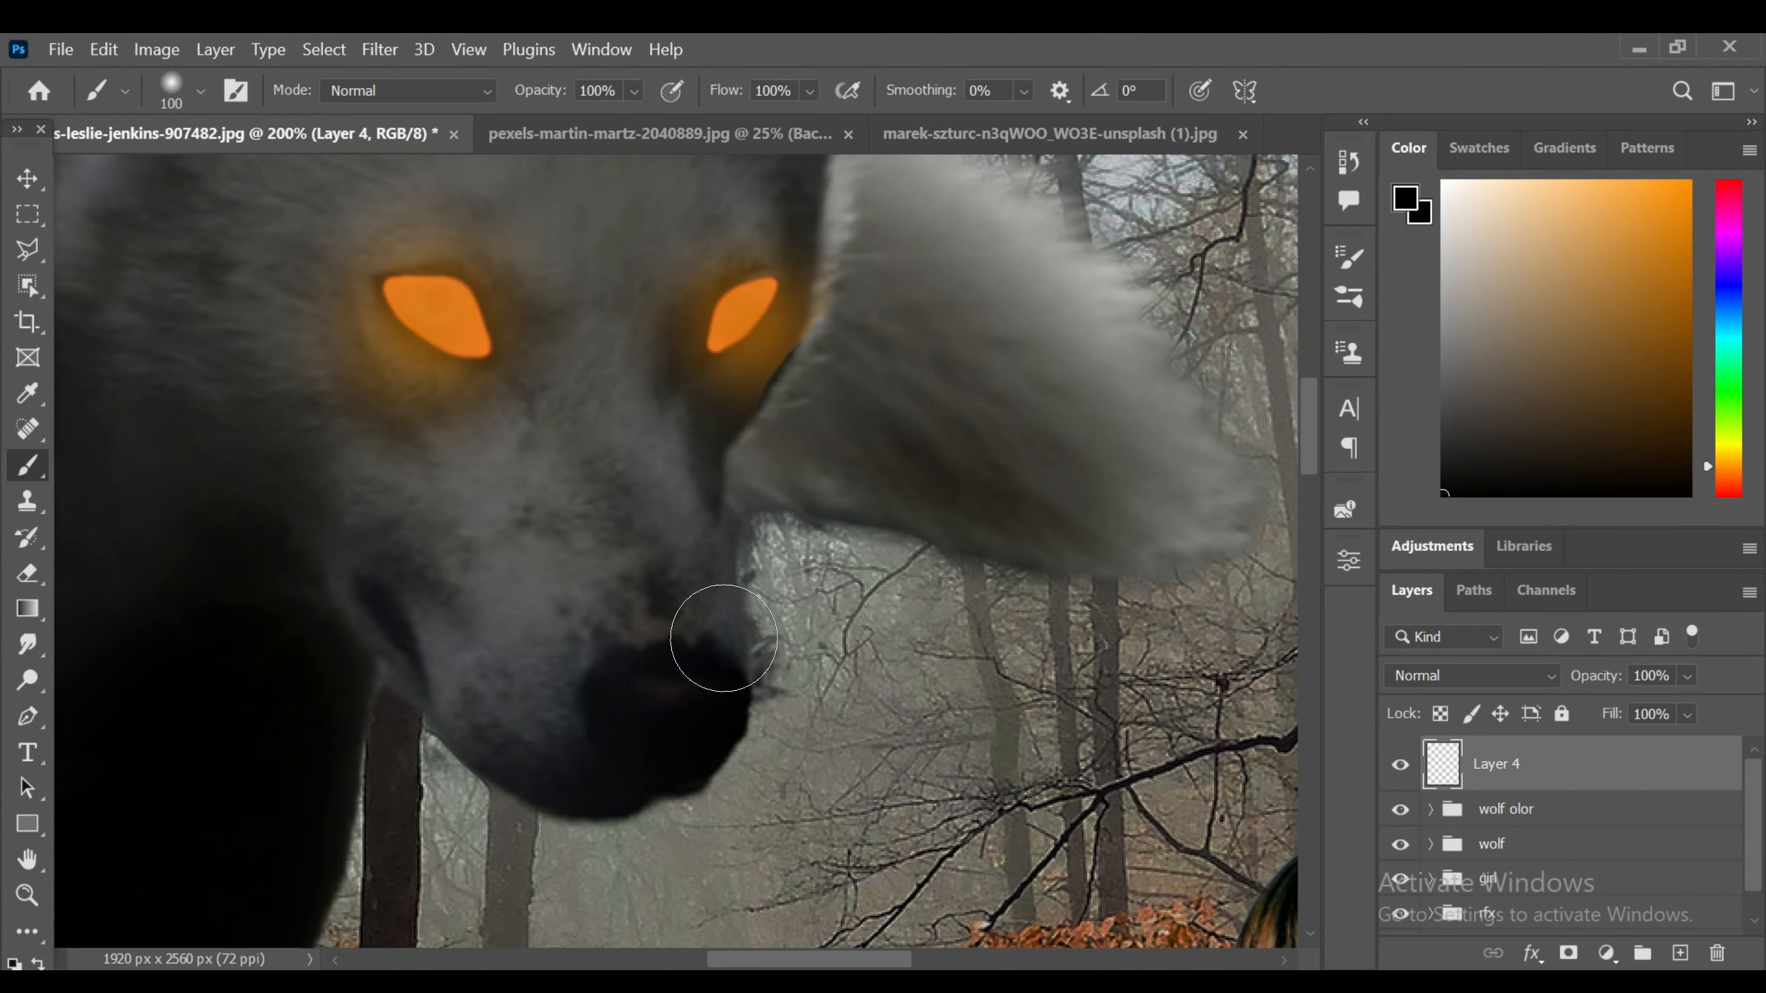
mouse_move(459, 541)
mouse_down()
mouse_move(669, 500)
mouse_move(563, 497)
mouse_move(460, 531)
mouse_move(656, 495)
mouse_move(561, 492)
mouse_move(456, 534)
mouse_move(632, 502)
mouse_up()
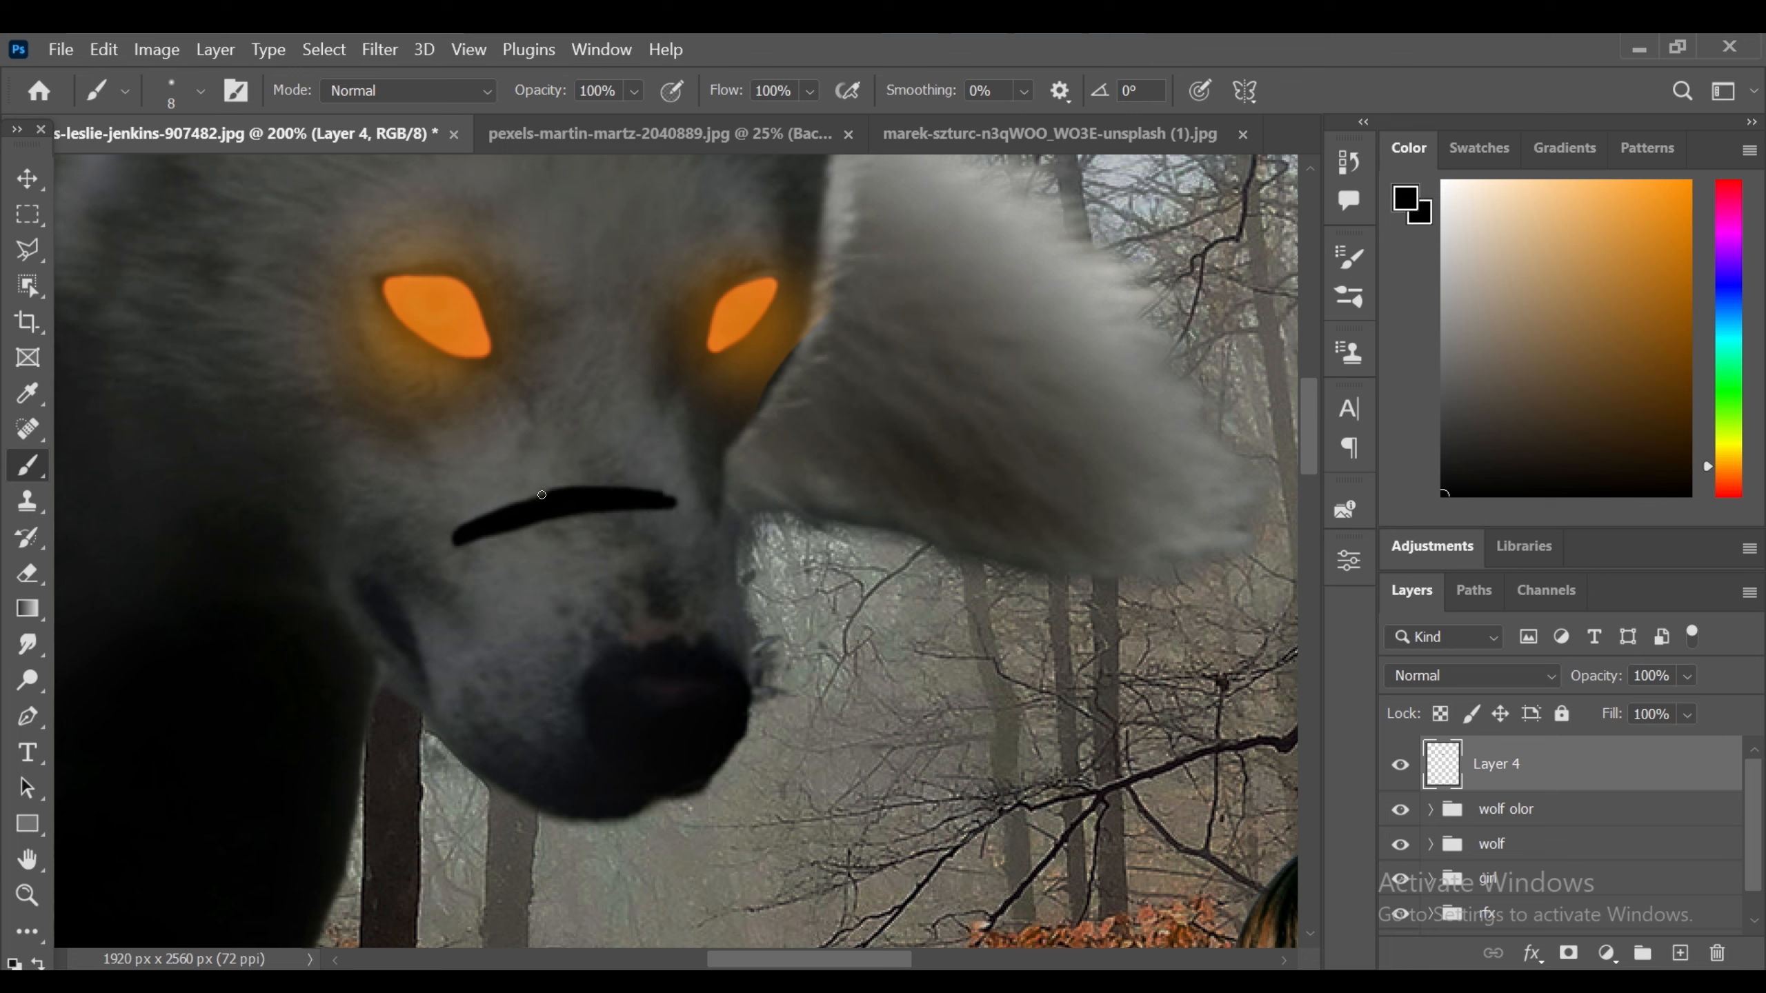
- Erase along the edges of the black muzzle stroke to thin it and taper its ends
key(e)
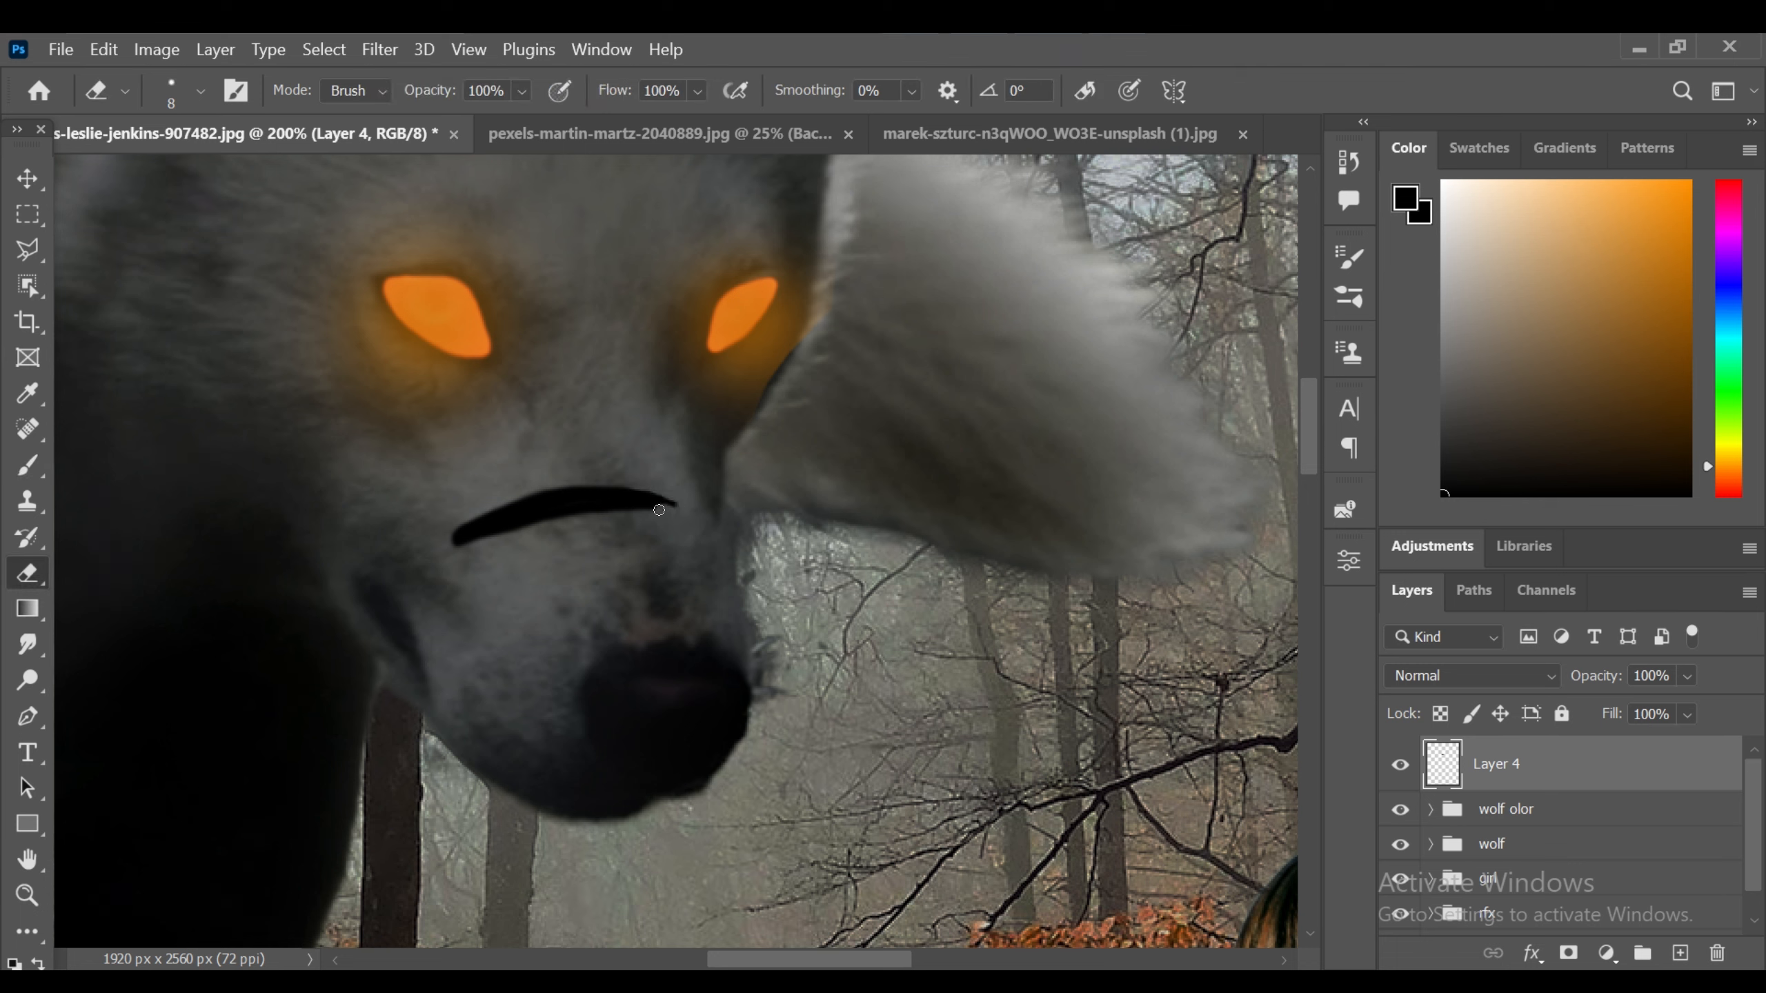
mouse_move(626, 510)
mouse_down()
mouse_move(453, 551)
mouse_move(477, 544)
mouse_move(452, 548)
mouse_move(480, 504)
mouse_up()
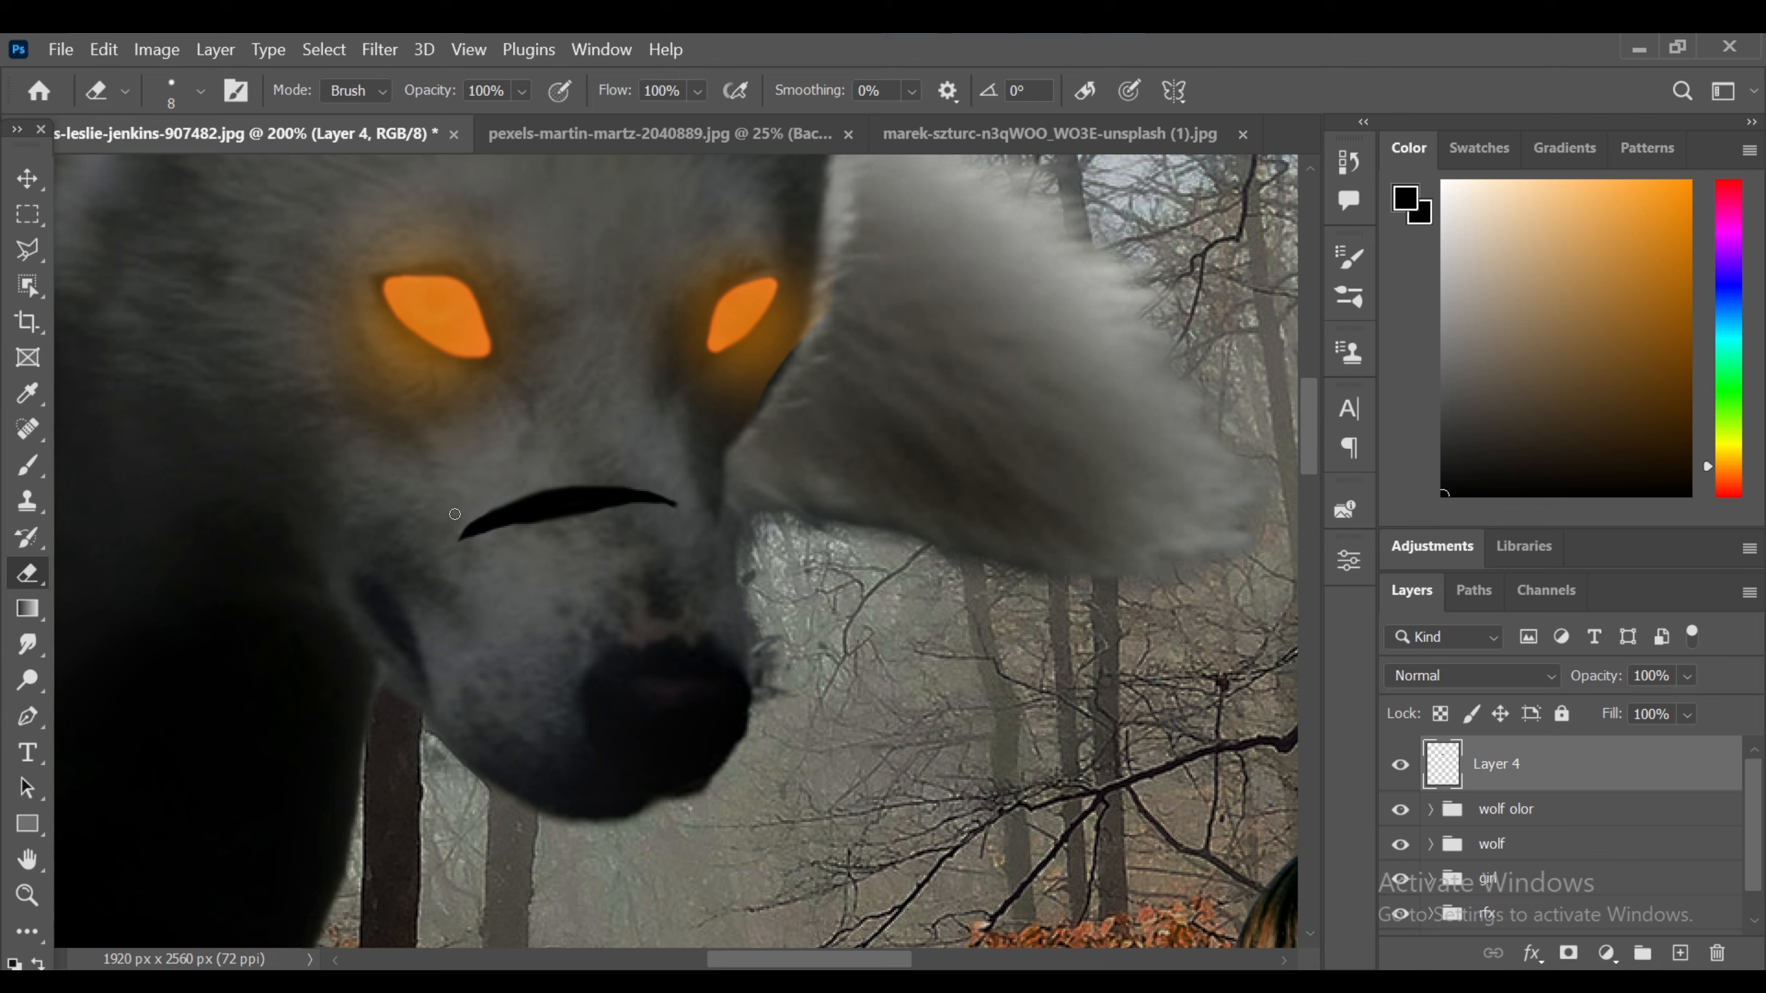
drag(590, 518, 558, 523)
- Warp the black muzzle stroke into a slimmer arch that follows the snout
key(ctrl+t)
right_click(615, 556)
click(636, 565)
mouse_move(606, 545)
mouse_down()
mouse_move(600, 521)
mouse_move(539, 533)
mouse_move(601, 477)
mouse_up()
drag(532, 482, 556, 502)
key(Return)
key(e)
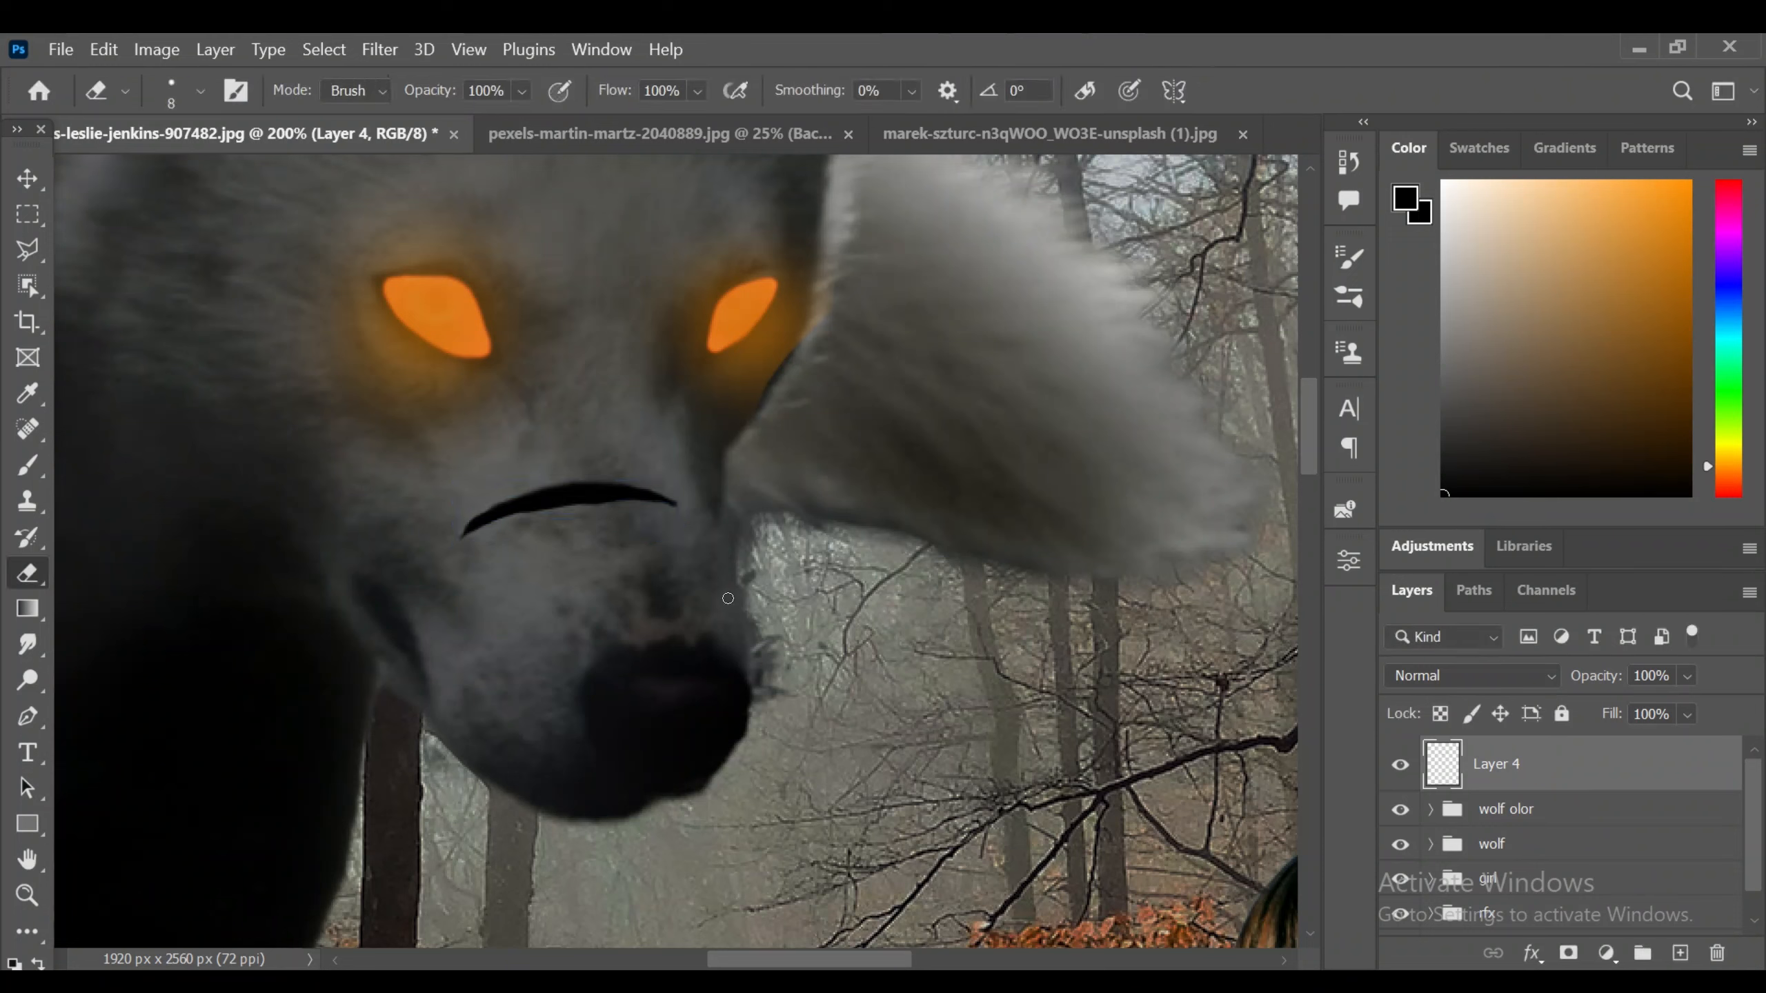
- On a new layer, paint bright red inside the black gash with a 2 px brush at 10% flow
click(1680, 954)
key(b)
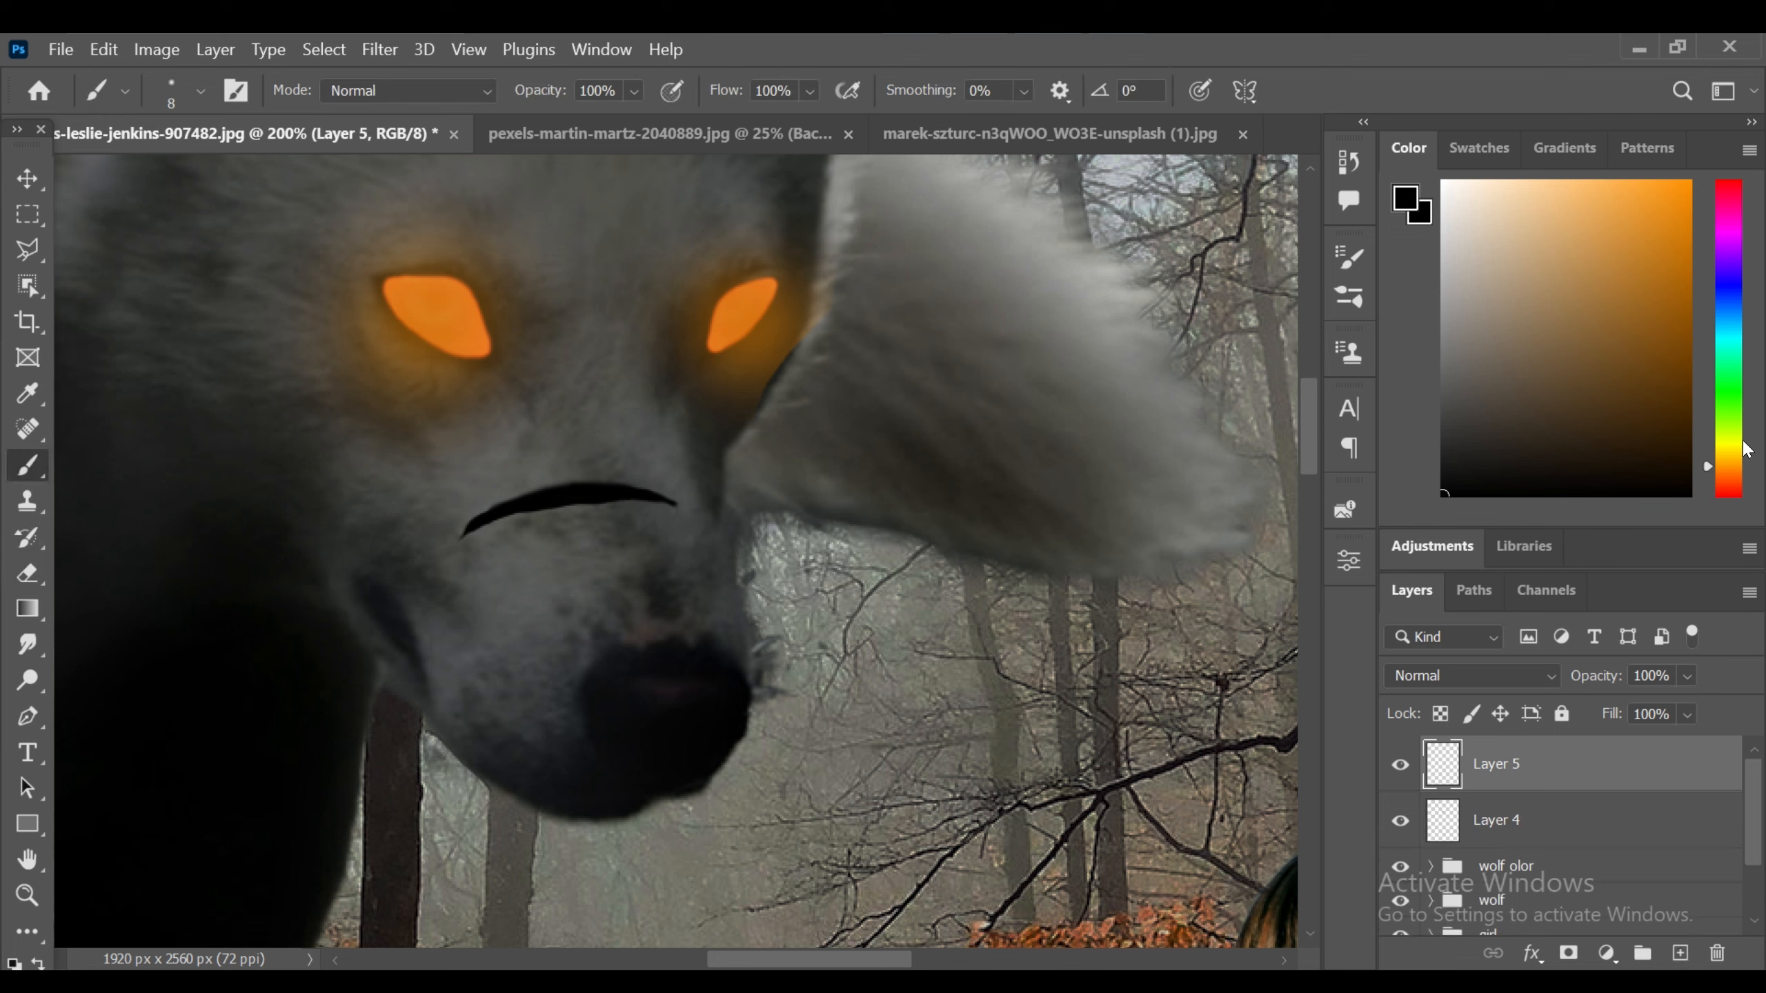
drag(1748, 467, 1748, 496)
click(1643, 337)
drag(1643, 337, 1696, 131)
double_click(774, 91)
text(40)
key(ctrl+plus)
key(ctrl+plus)
key(ctrl+plus)
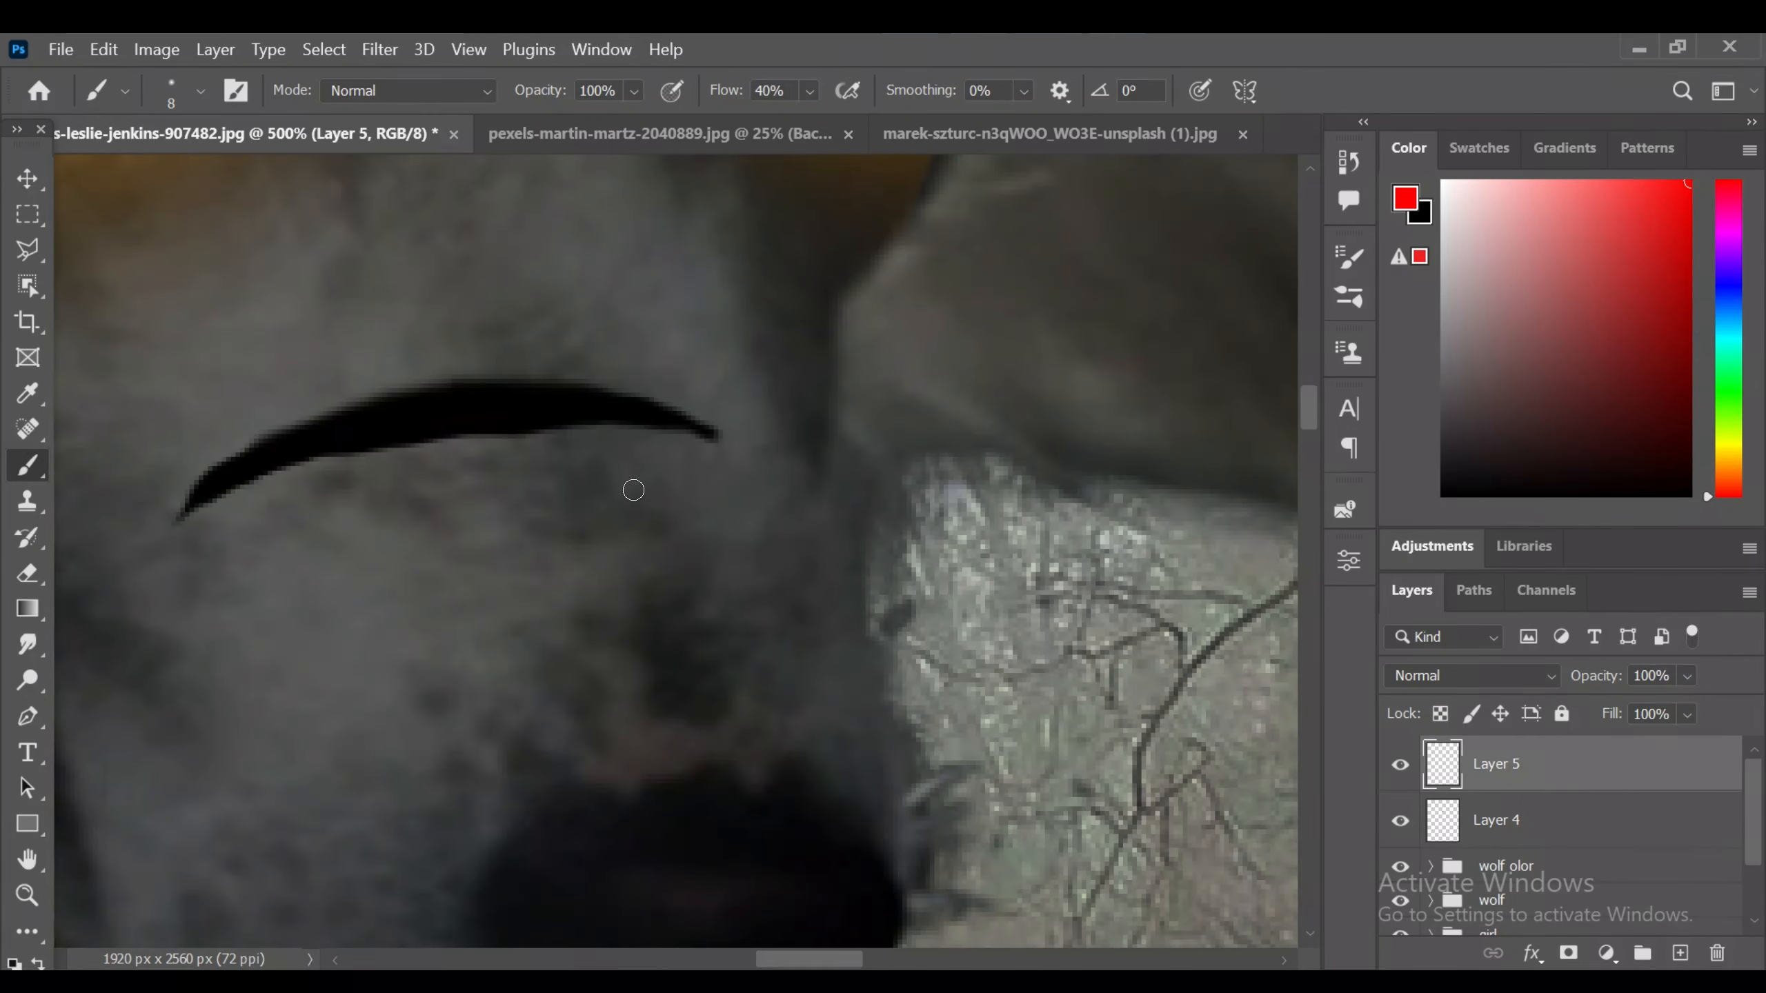
mouse_move(436, 417)
mouse_down()
mouse_move(489, 409)
mouse_move(358, 427)
mouse_move(609, 411)
mouse_up()
key(ctrl+z)
key(bracketleft)
key(bracketleft)
key(bracketleft)
key(bracketleft)
drag(725, 91, 685, 92)
click(1671, 217)
mouse_move(551, 402)
mouse_down()
mouse_move(377, 416)
mouse_move(331, 438)
mouse_up()
- Layer darker and more muted reds along the inside of the gash, extending them toward its tips
click(1630, 307)
drag(226, 478, 257, 463)
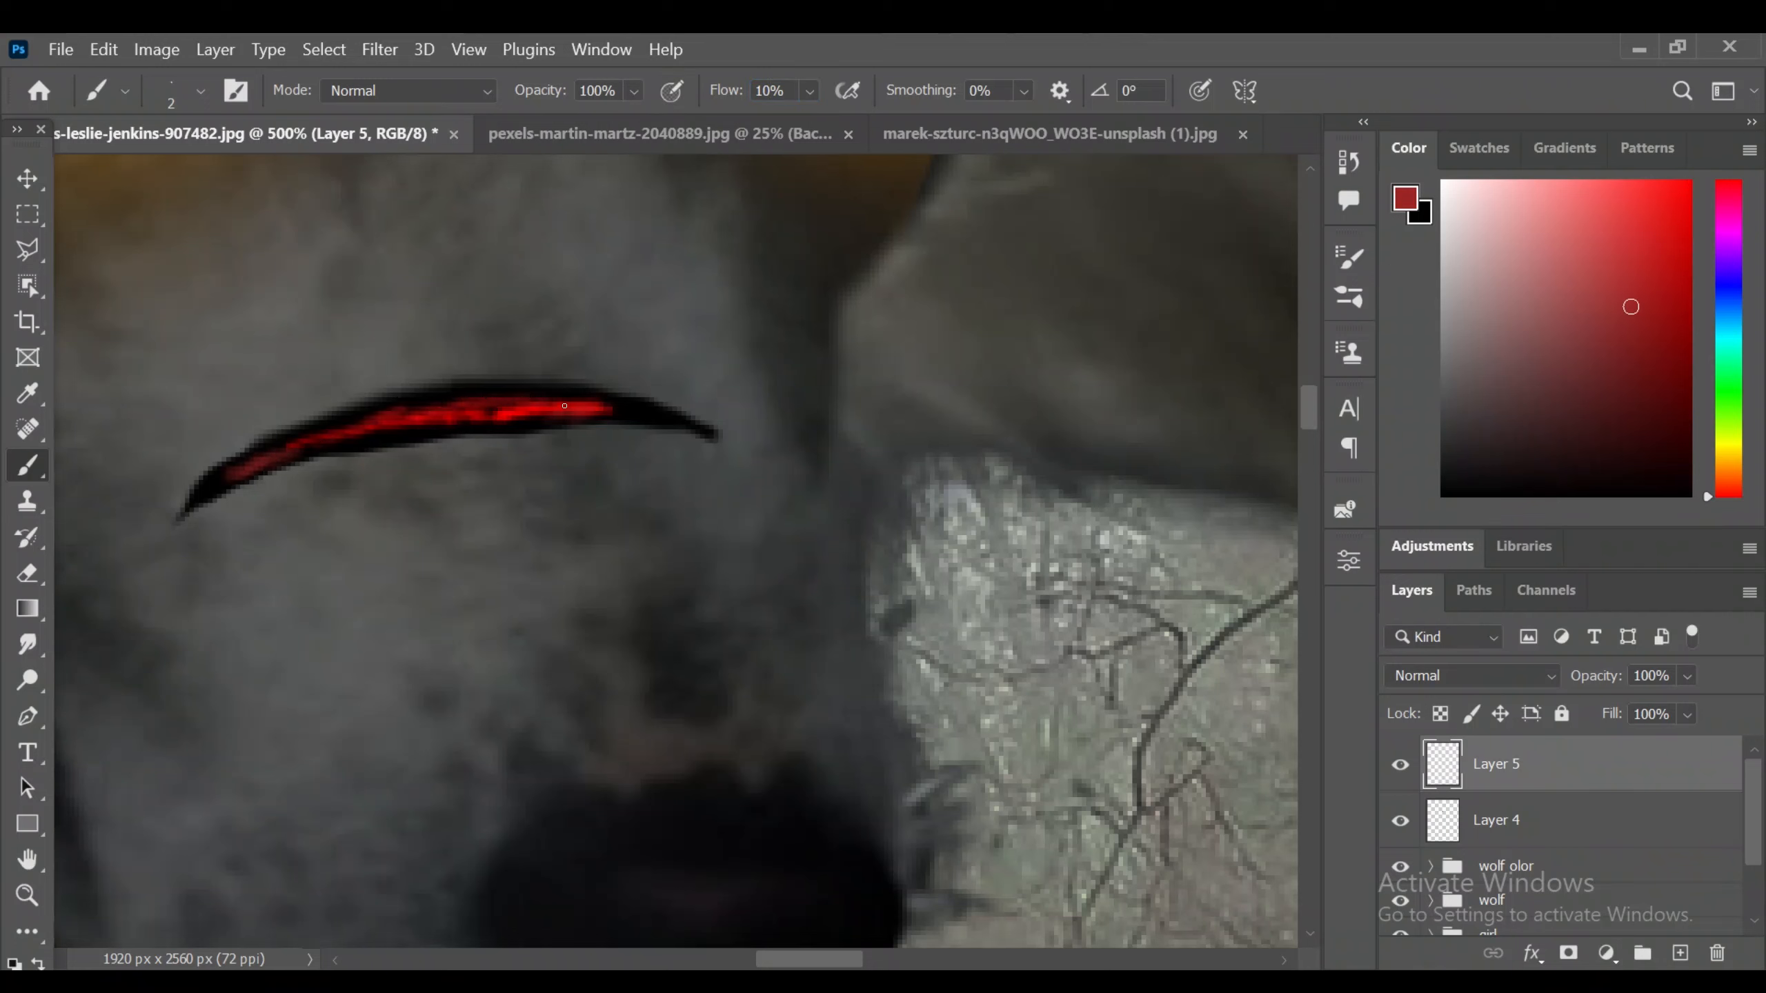
click(1628, 357)
click(1613, 312)
mouse_move(428, 426)
mouse_down()
mouse_move(382, 430)
mouse_move(547, 400)
mouse_up()
drag(1620, 347, 1612, 275)
mouse_move(279, 456)
mouse_down()
mouse_move(339, 432)
mouse_move(199, 490)
mouse_up()
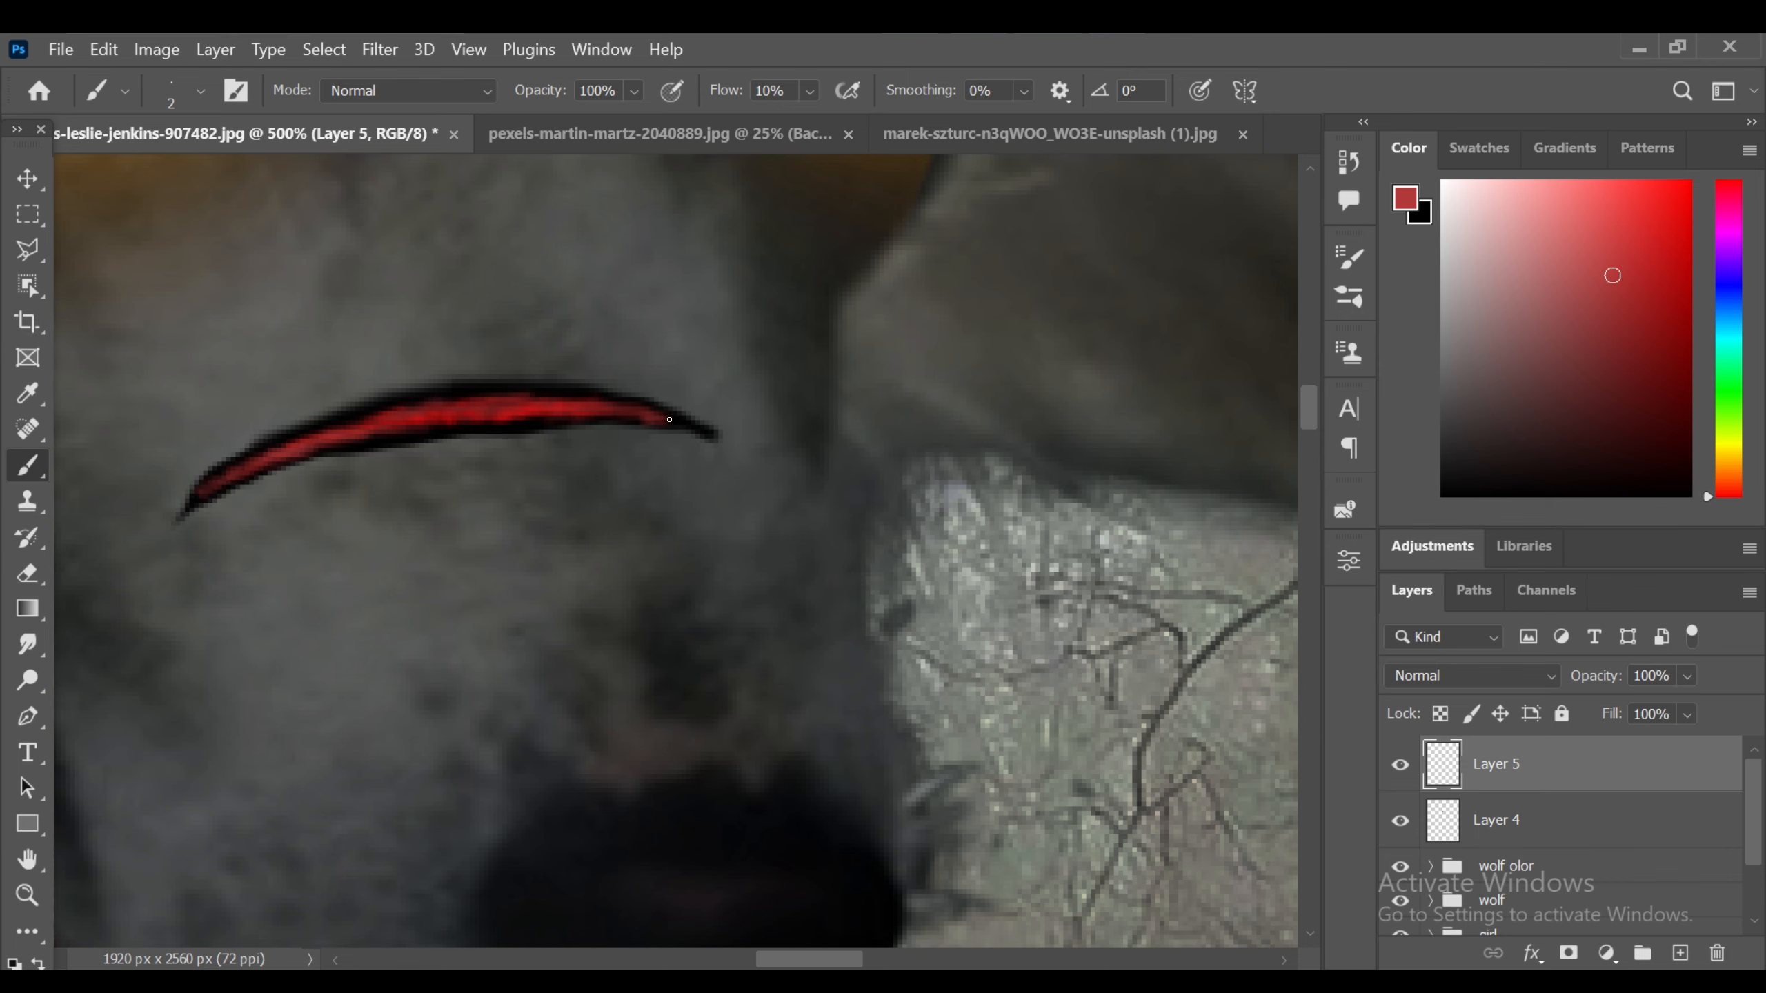
- On a new layer, outline the gash with grey tones sampled from the surrounding fur, using a 2 px brush at 40% flow
key(ctrl+minus)
key(ctrl+minus)
key(ctrl+minus)
key(ctrl+minus)
key(ctrl+plus)
key(ctrl+plus)
key(ctrl+plus)
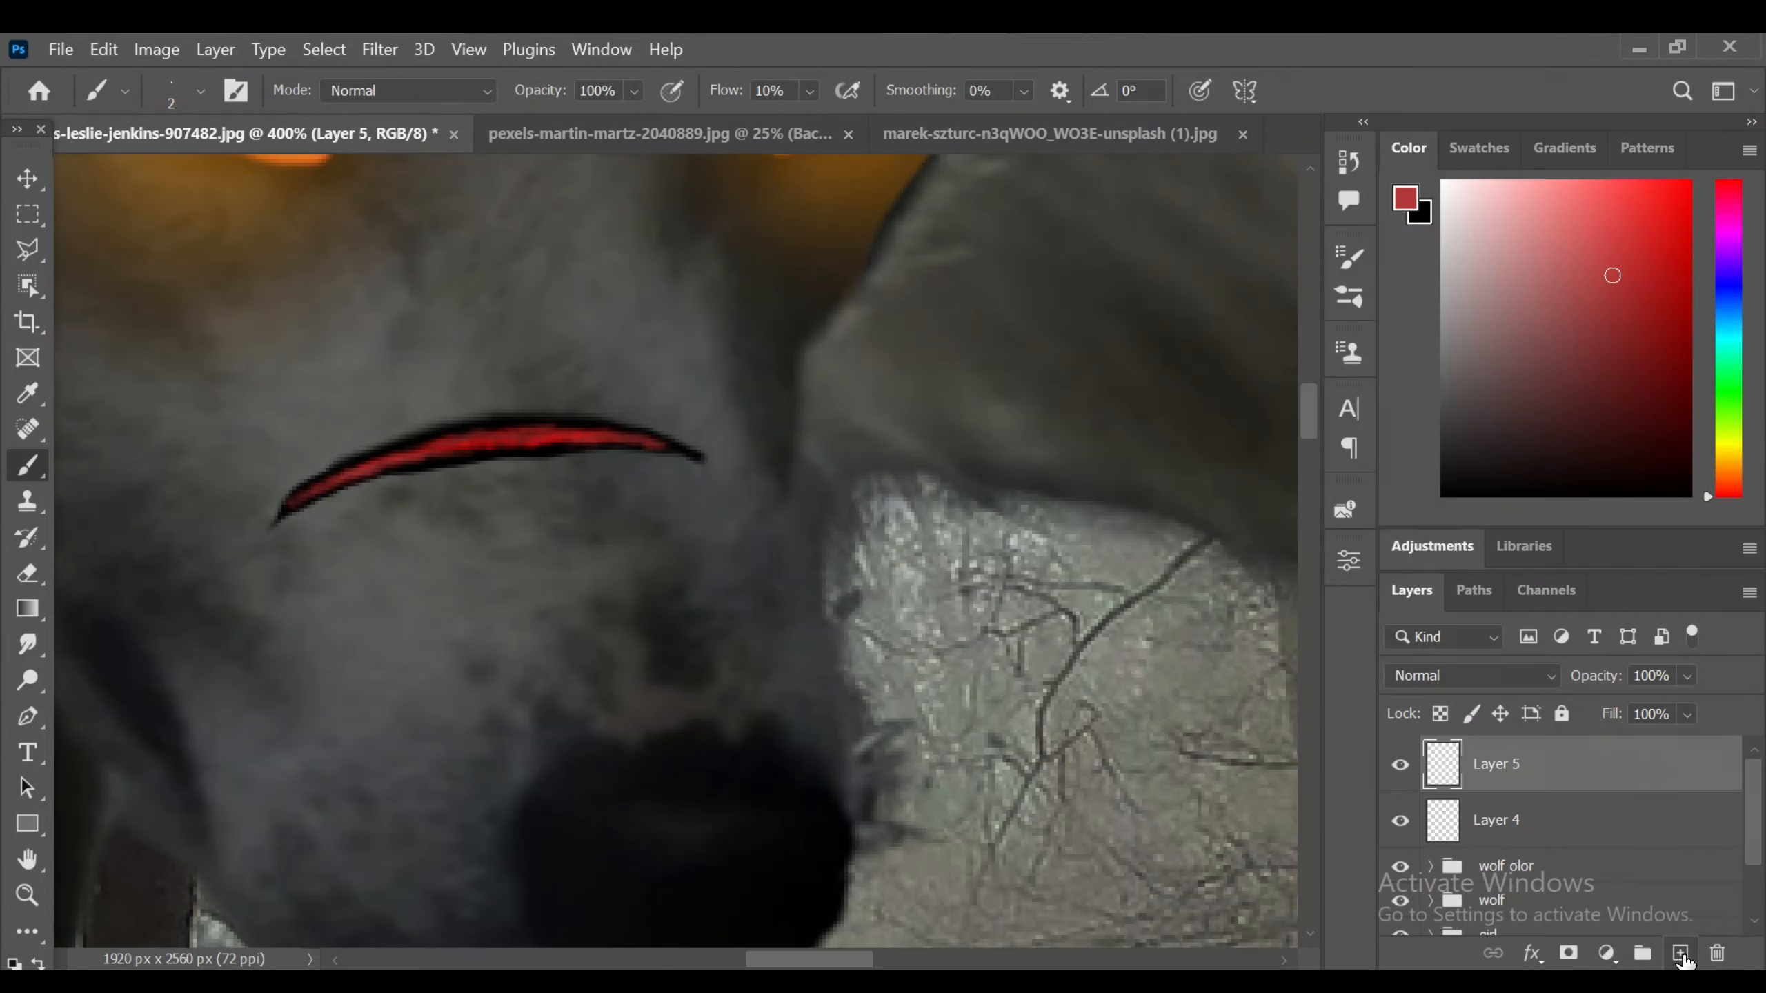
click(1680, 953)
alt+click(341, 448)
mouse_move(782, 89)
mouse_down()
mouse_move(675, 94)
mouse_move(746, 96)
mouse_up()
text(0)
key(Return)
key(Return)
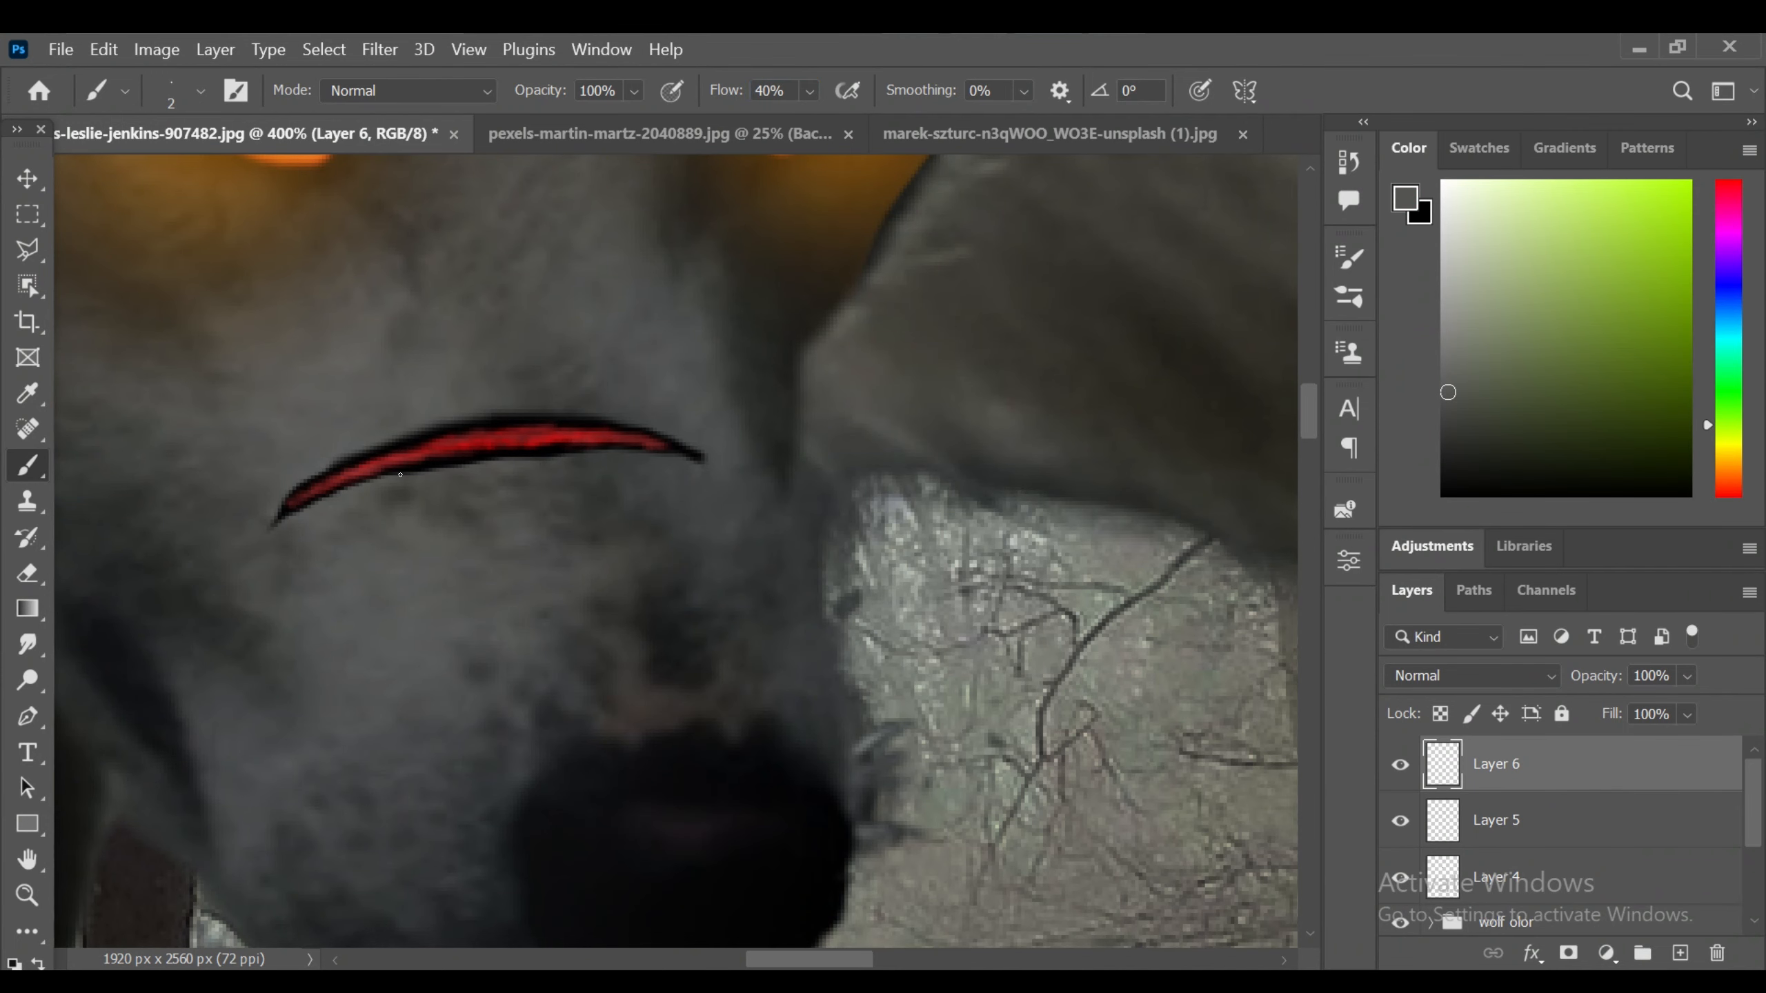
alt+click(352, 485)
key(ctrl+plus)
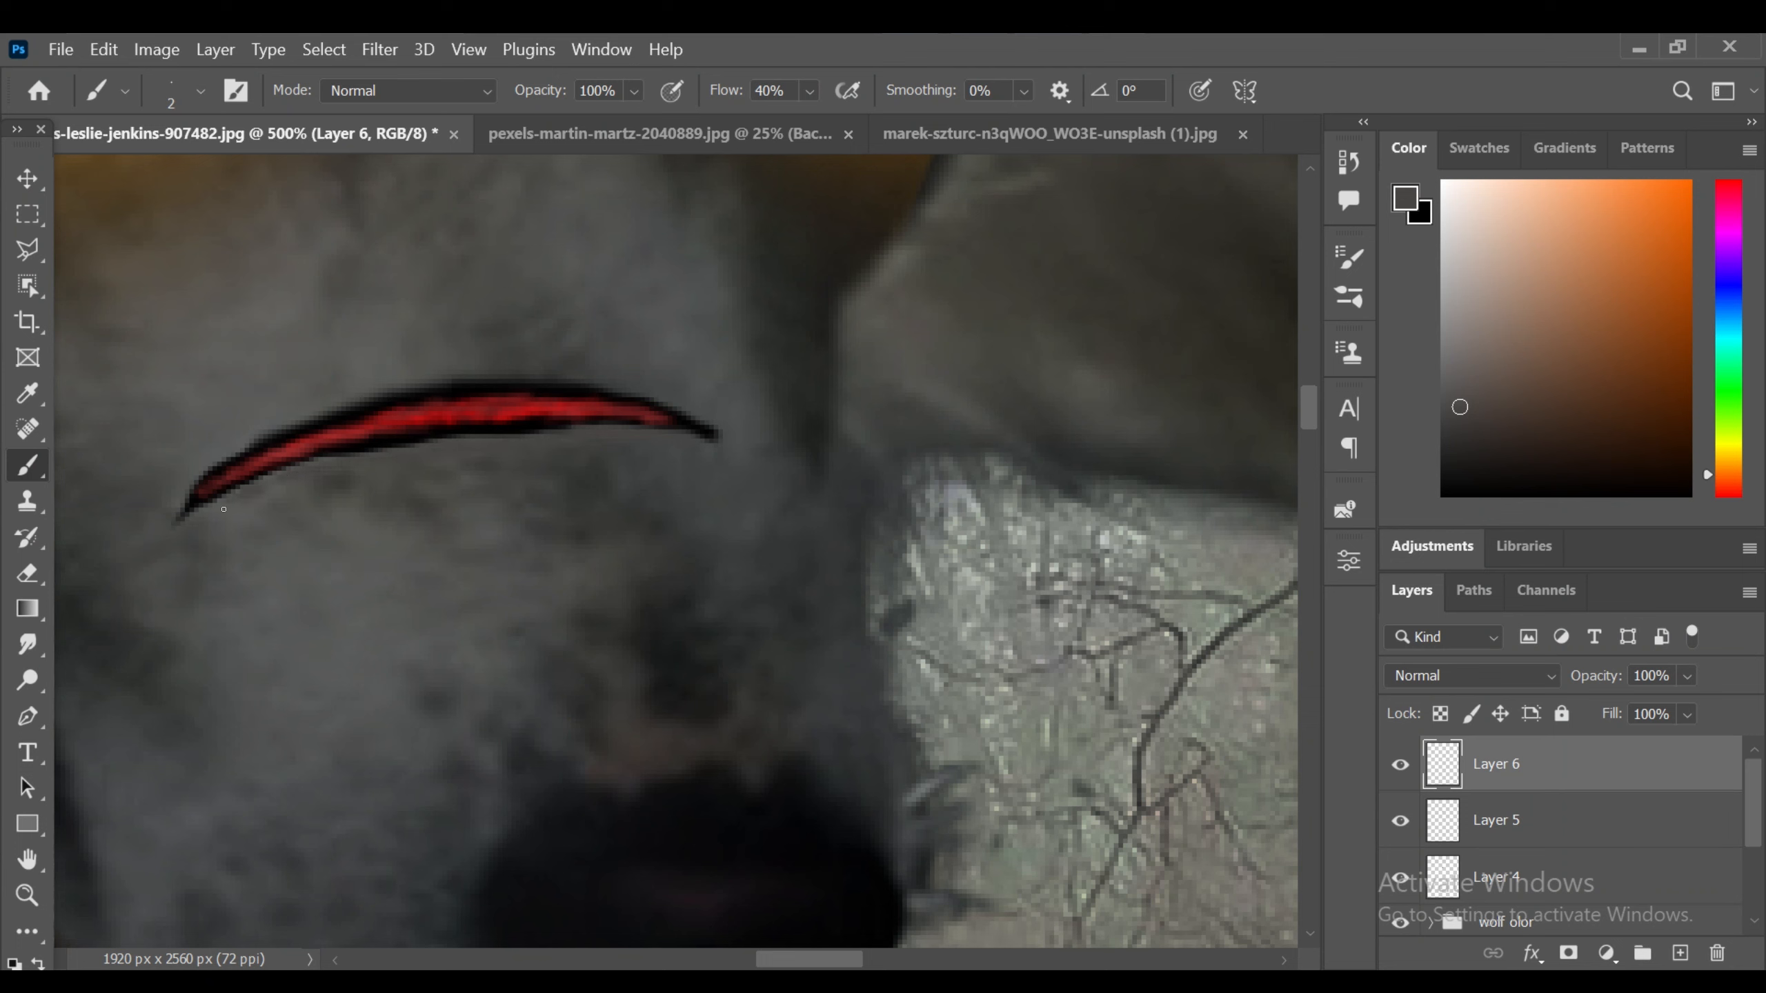
alt+click(209, 498)
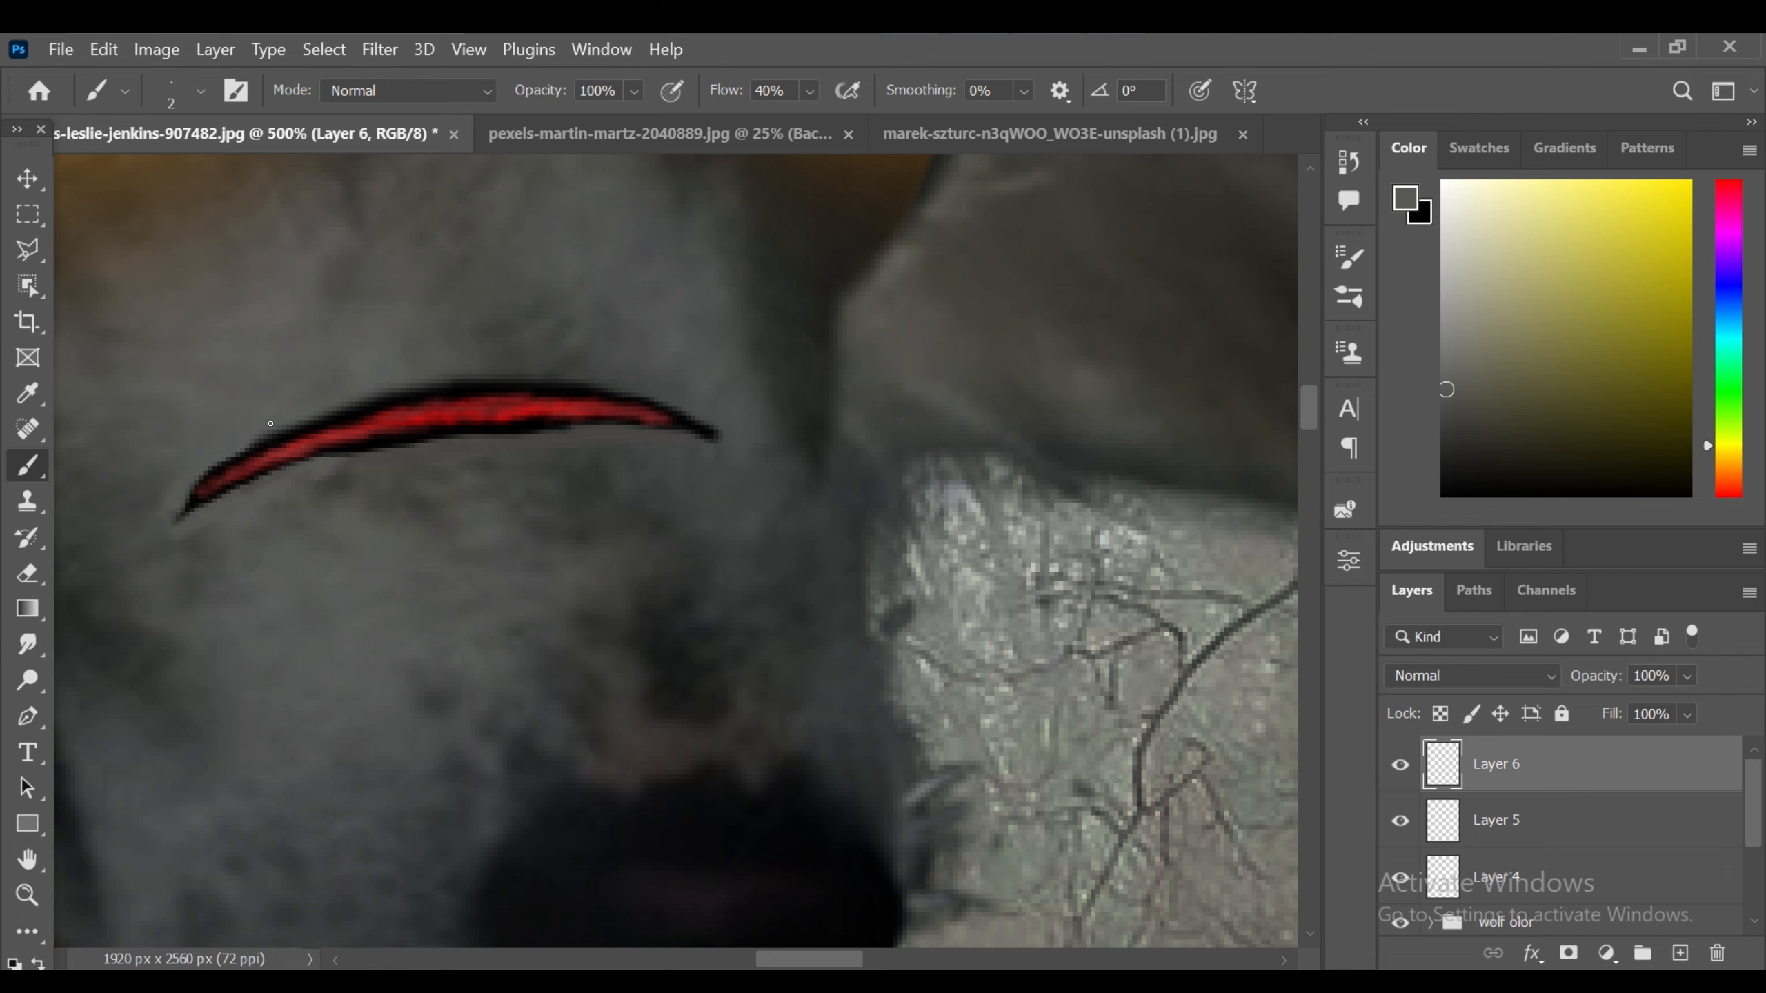
mouse_move(327, 402)
mouse_down()
mouse_move(511, 368)
mouse_move(631, 385)
mouse_move(717, 433)
mouse_up()
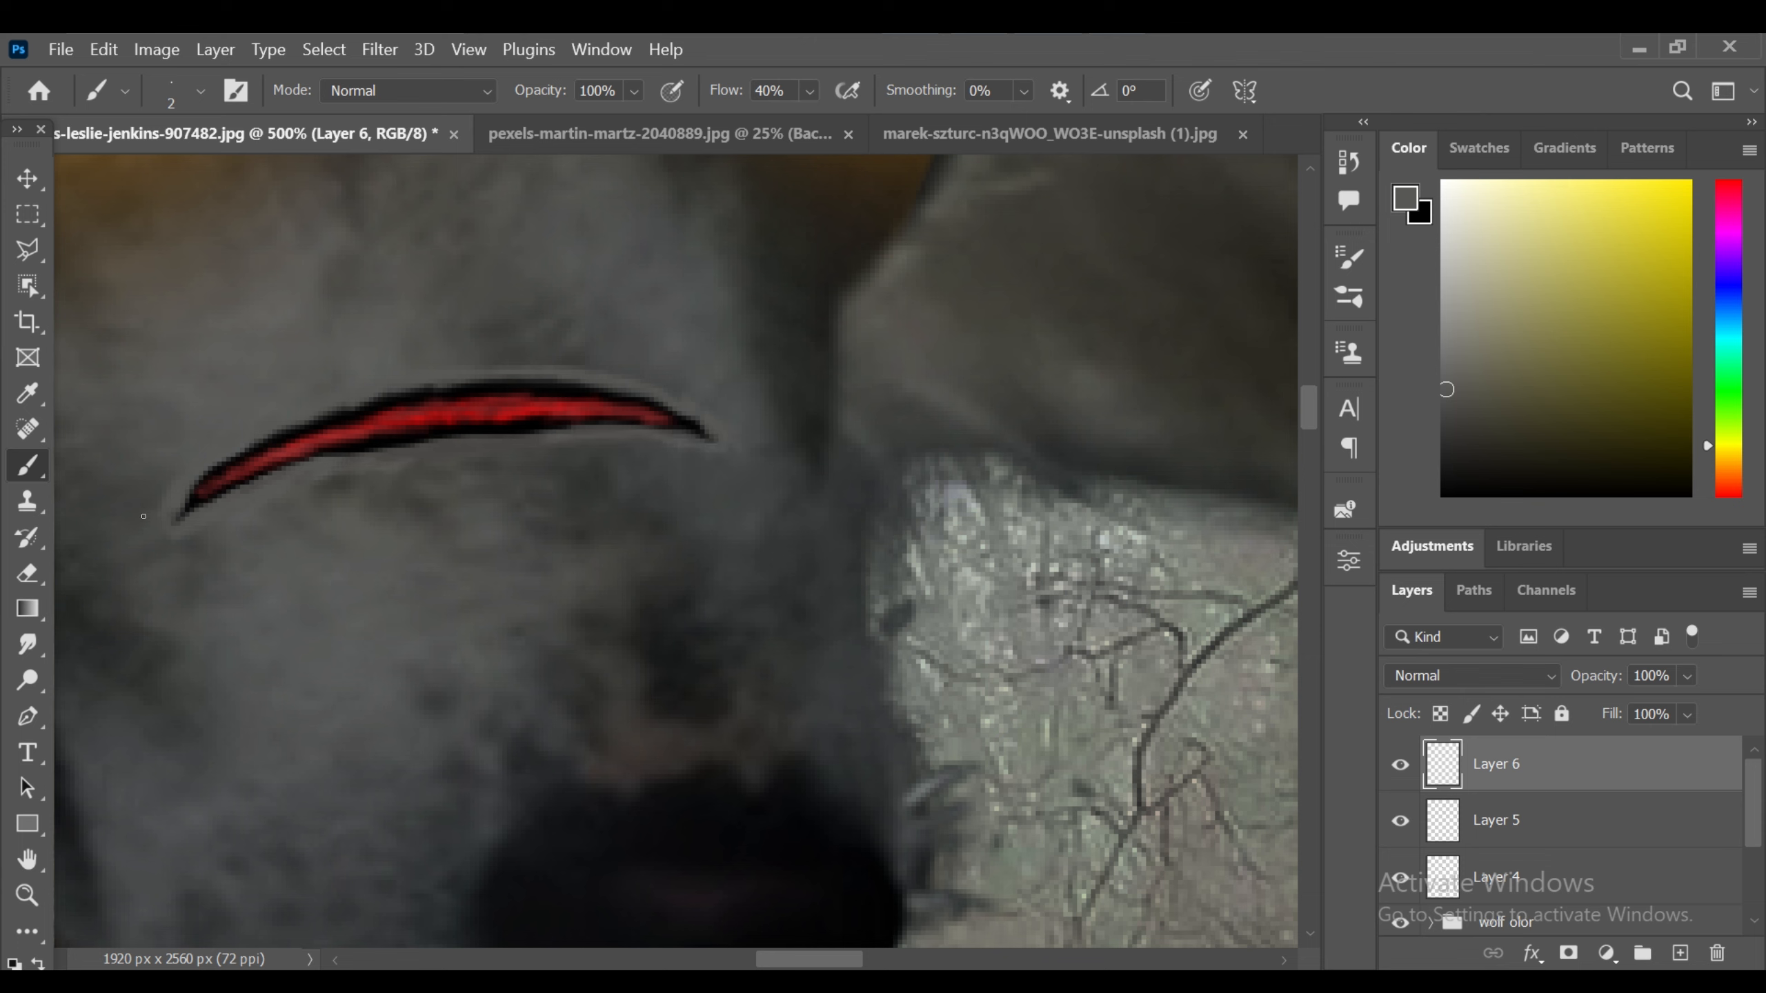
click(27, 574)
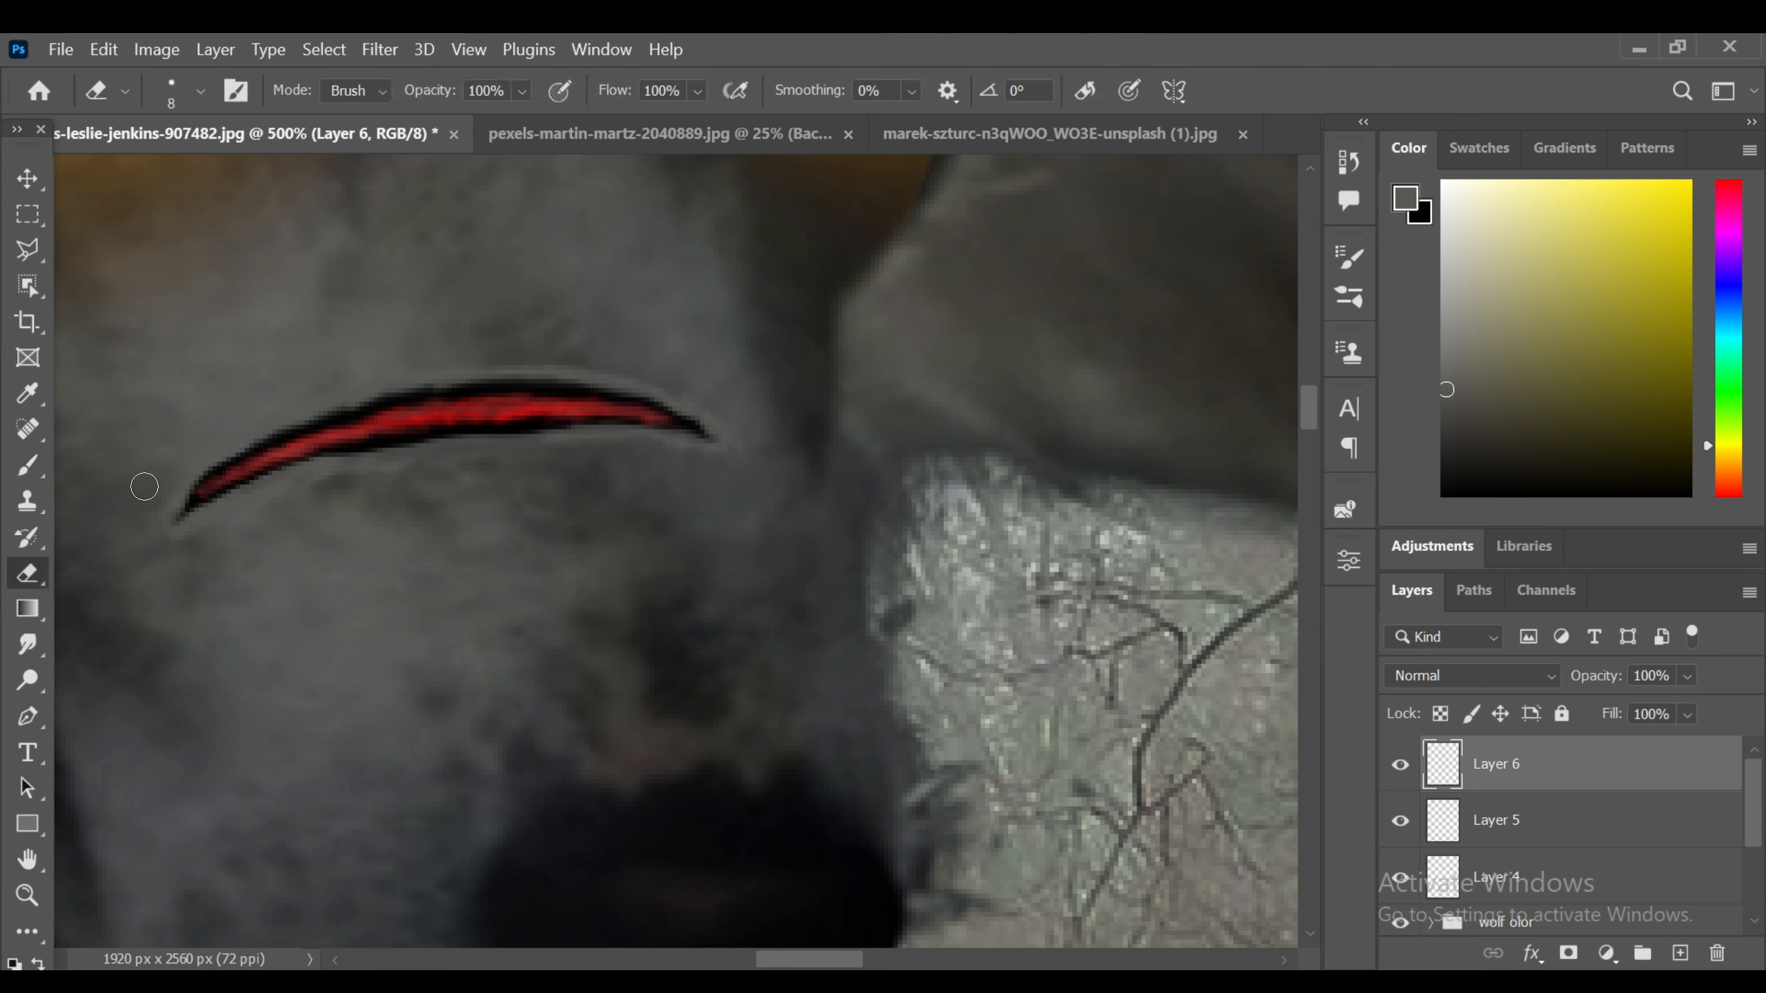
key(ctrl+minus)
key(ctrl+minus)
key(ctrl+minus)
key(ctrl+minus)
key(ctrl+minus)
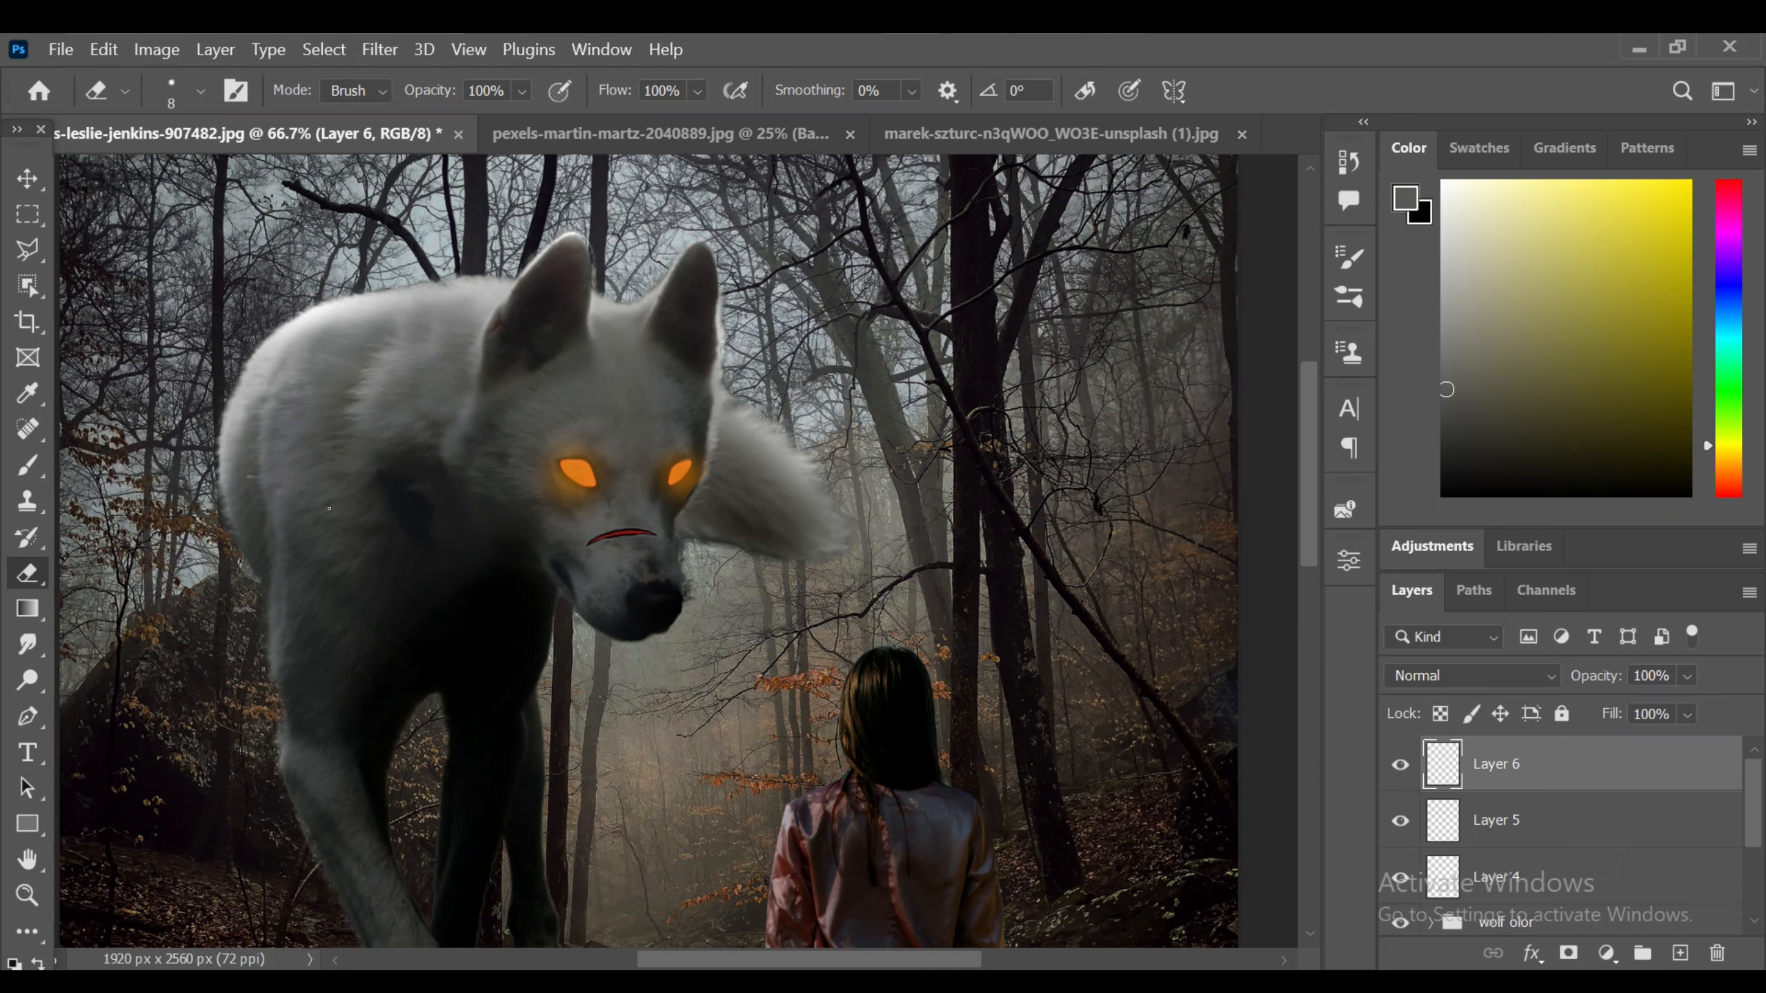
- Merge the three gash layers into one and rename the merged layer "wou"
scroll(1556, 834, down, 1)
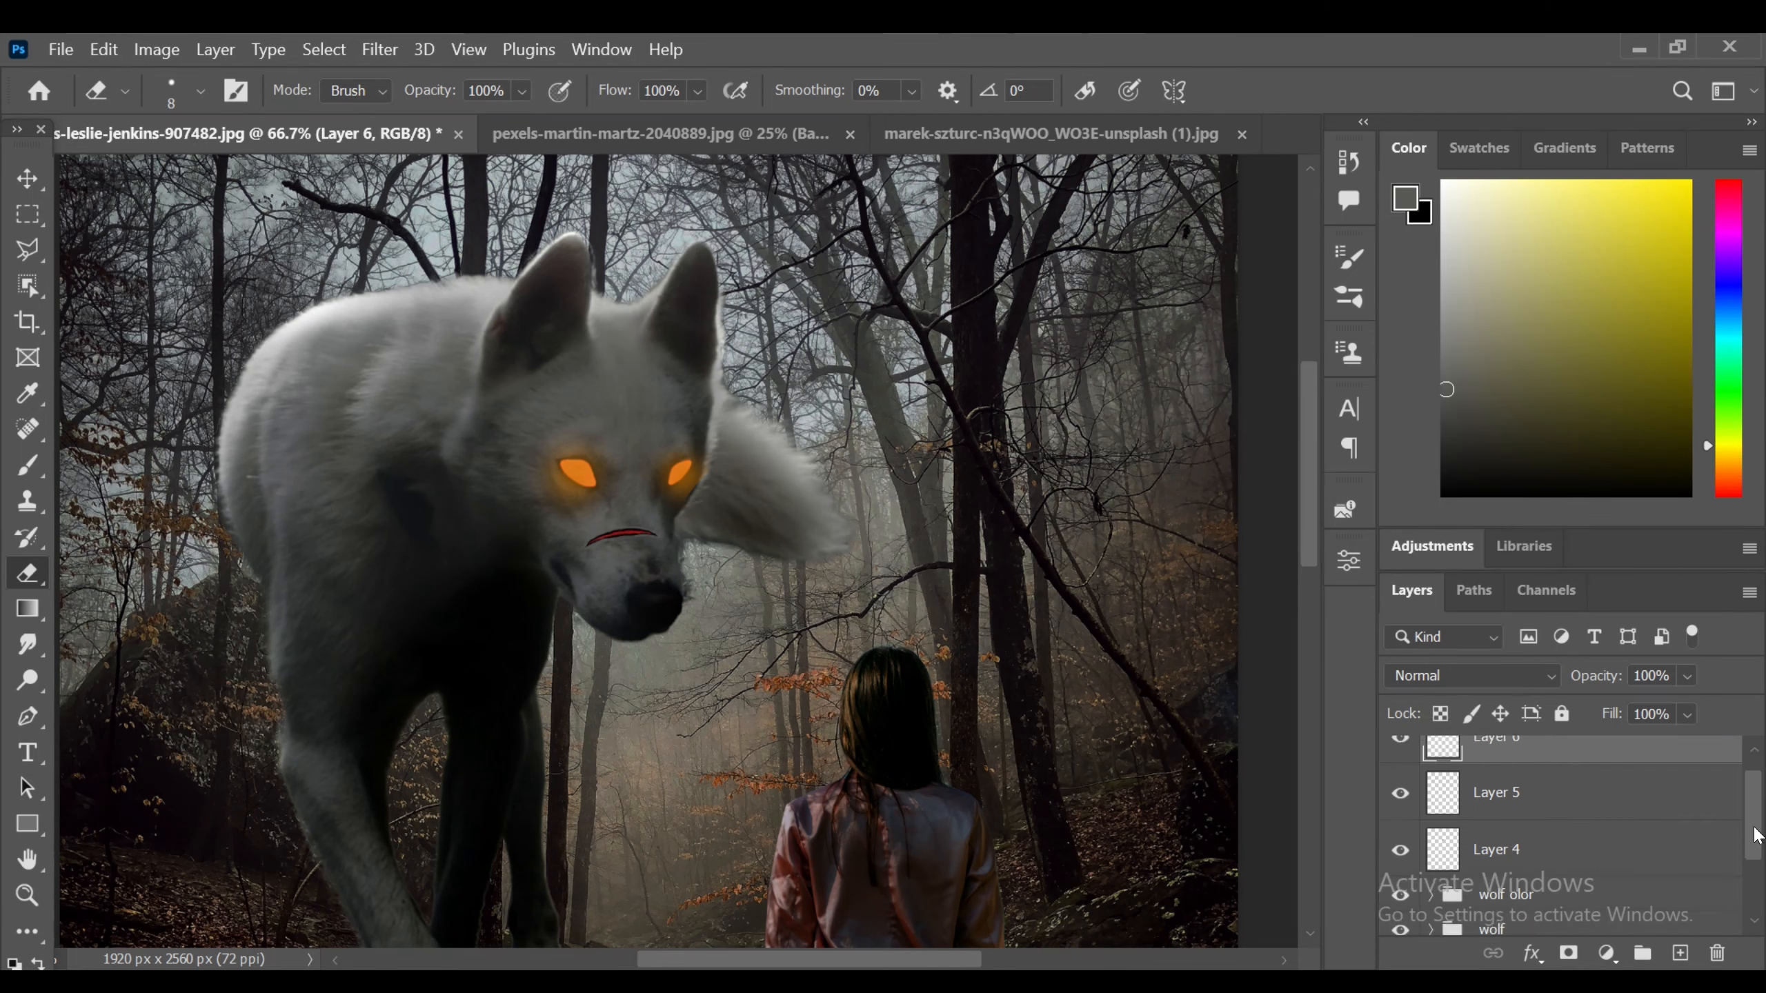
shift+click(1556, 862)
right_click(1556, 863)
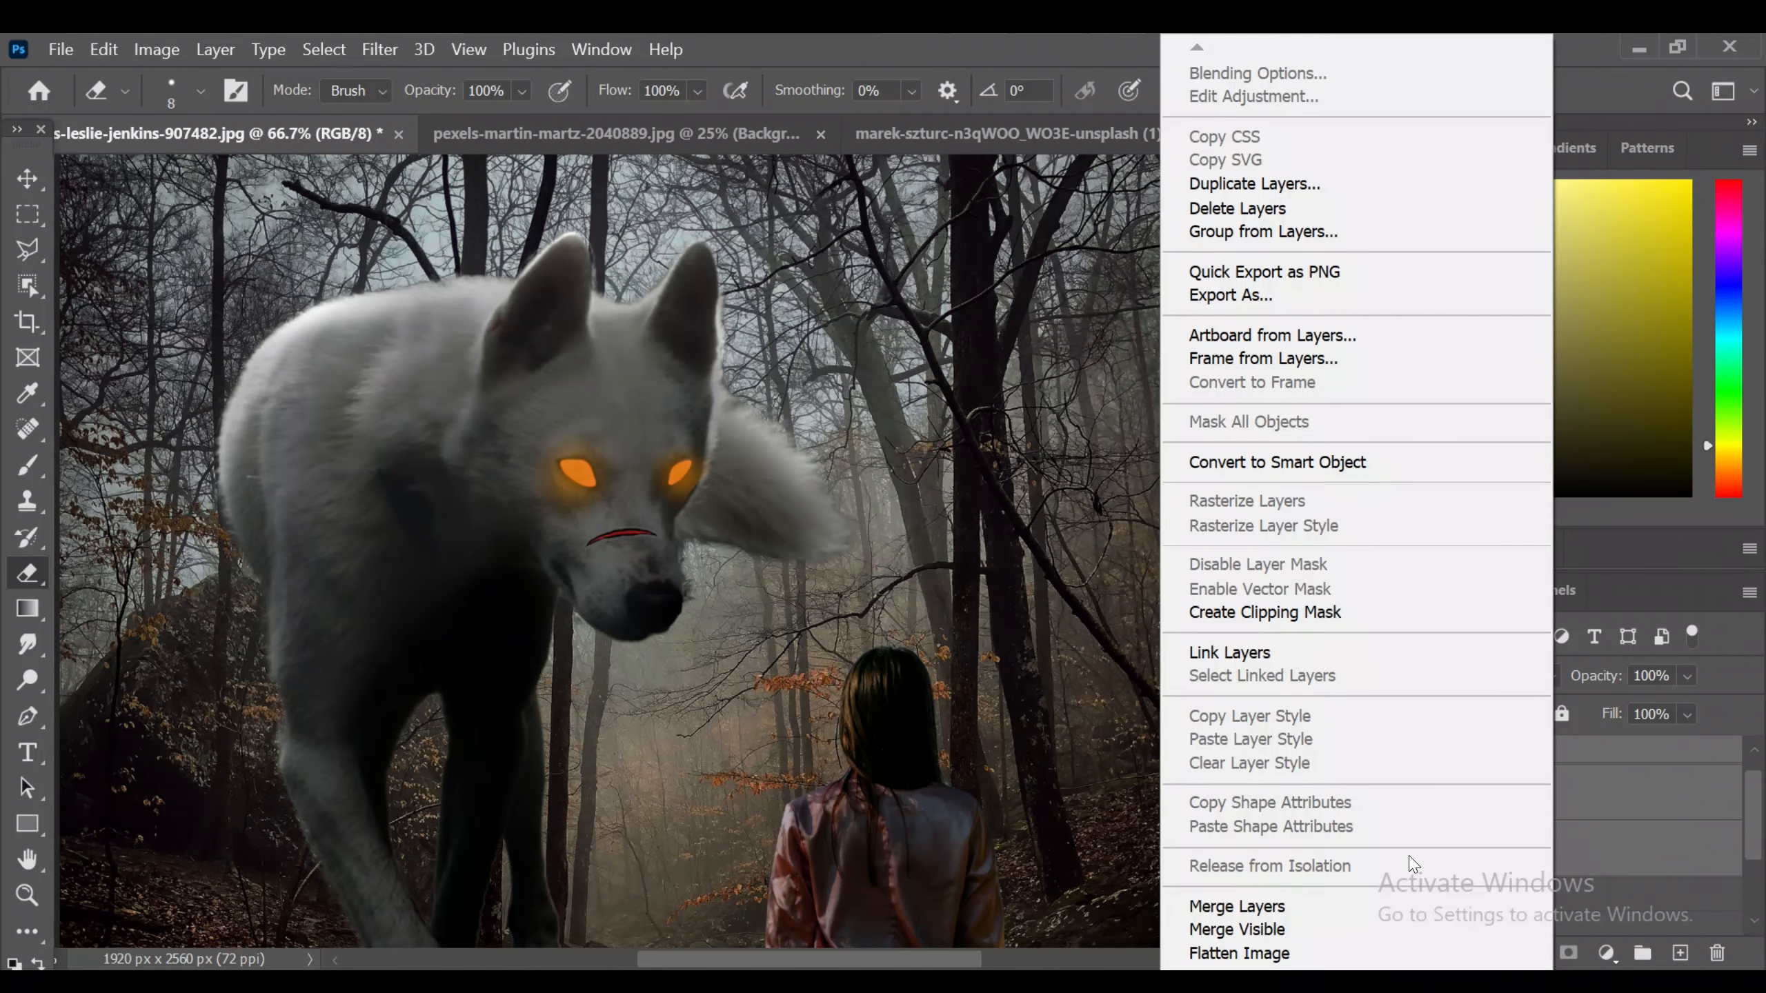
click(1495, 908)
double_click(1497, 765)
text(w)
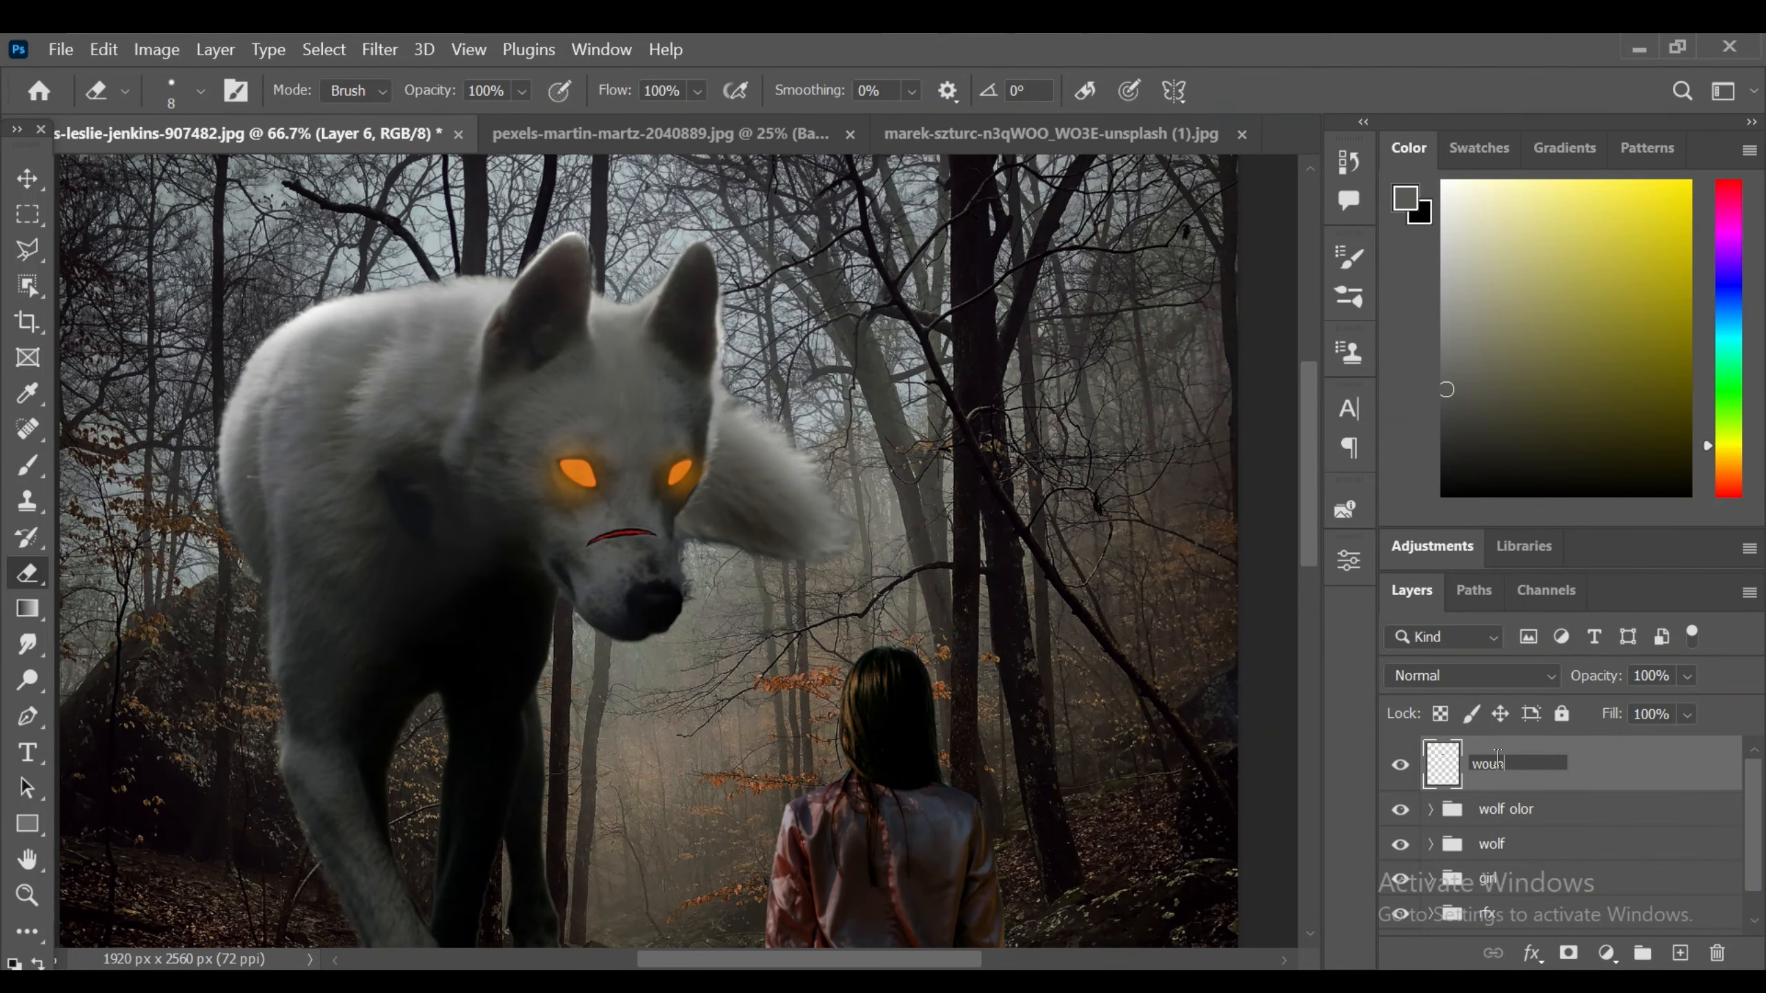
text(ou)
key(Return)
- Duplicate the wound layer, scale the copy to about 74.5%, rotate it about 8°, and place it just below the original gash
key(ctrl+j)
key(ctrl+t)
key(ctrl+plus)
key(ctrl+plus)
drag(505, 536, 605, 580)
mouse_move(714, 627)
mouse_down()
mouse_move(701, 644)
mouse_move(650, 556)
mouse_up()
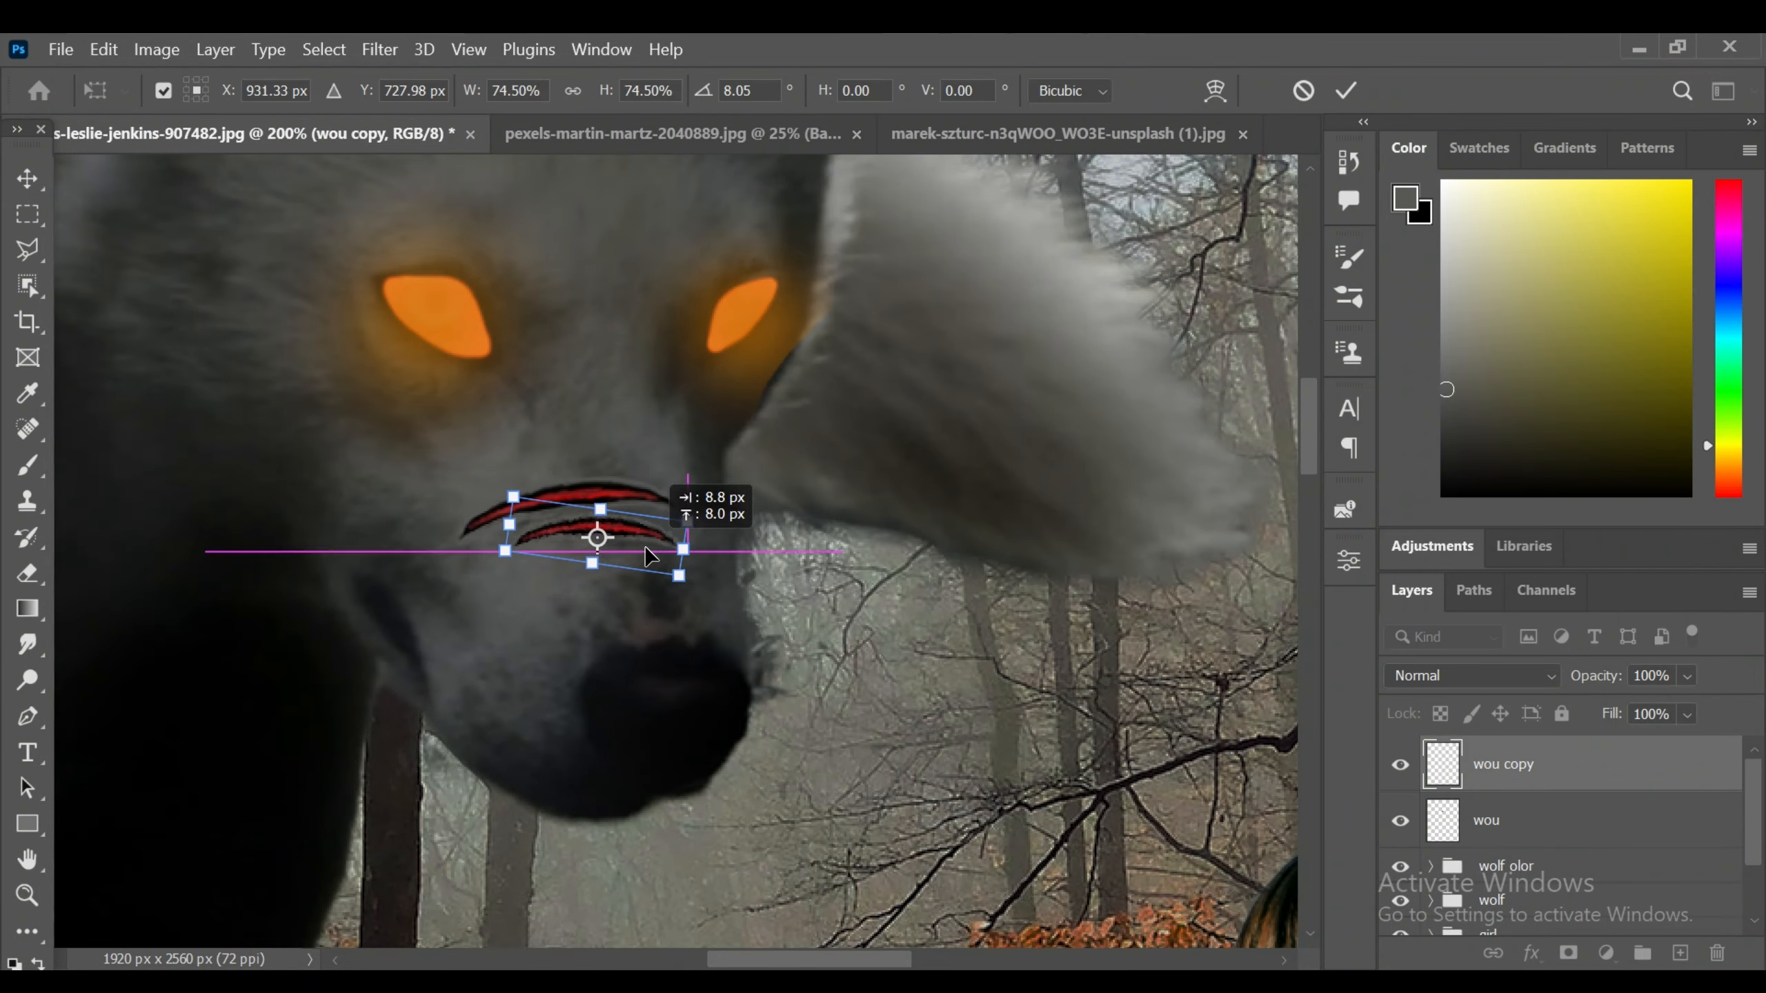
key(Return)
- Duplicate the smaller gash and place this third copy slightly below it on the muzzle
key(ctrl+j)
key(ctrl+t)
drag(591, 543, 617, 563)
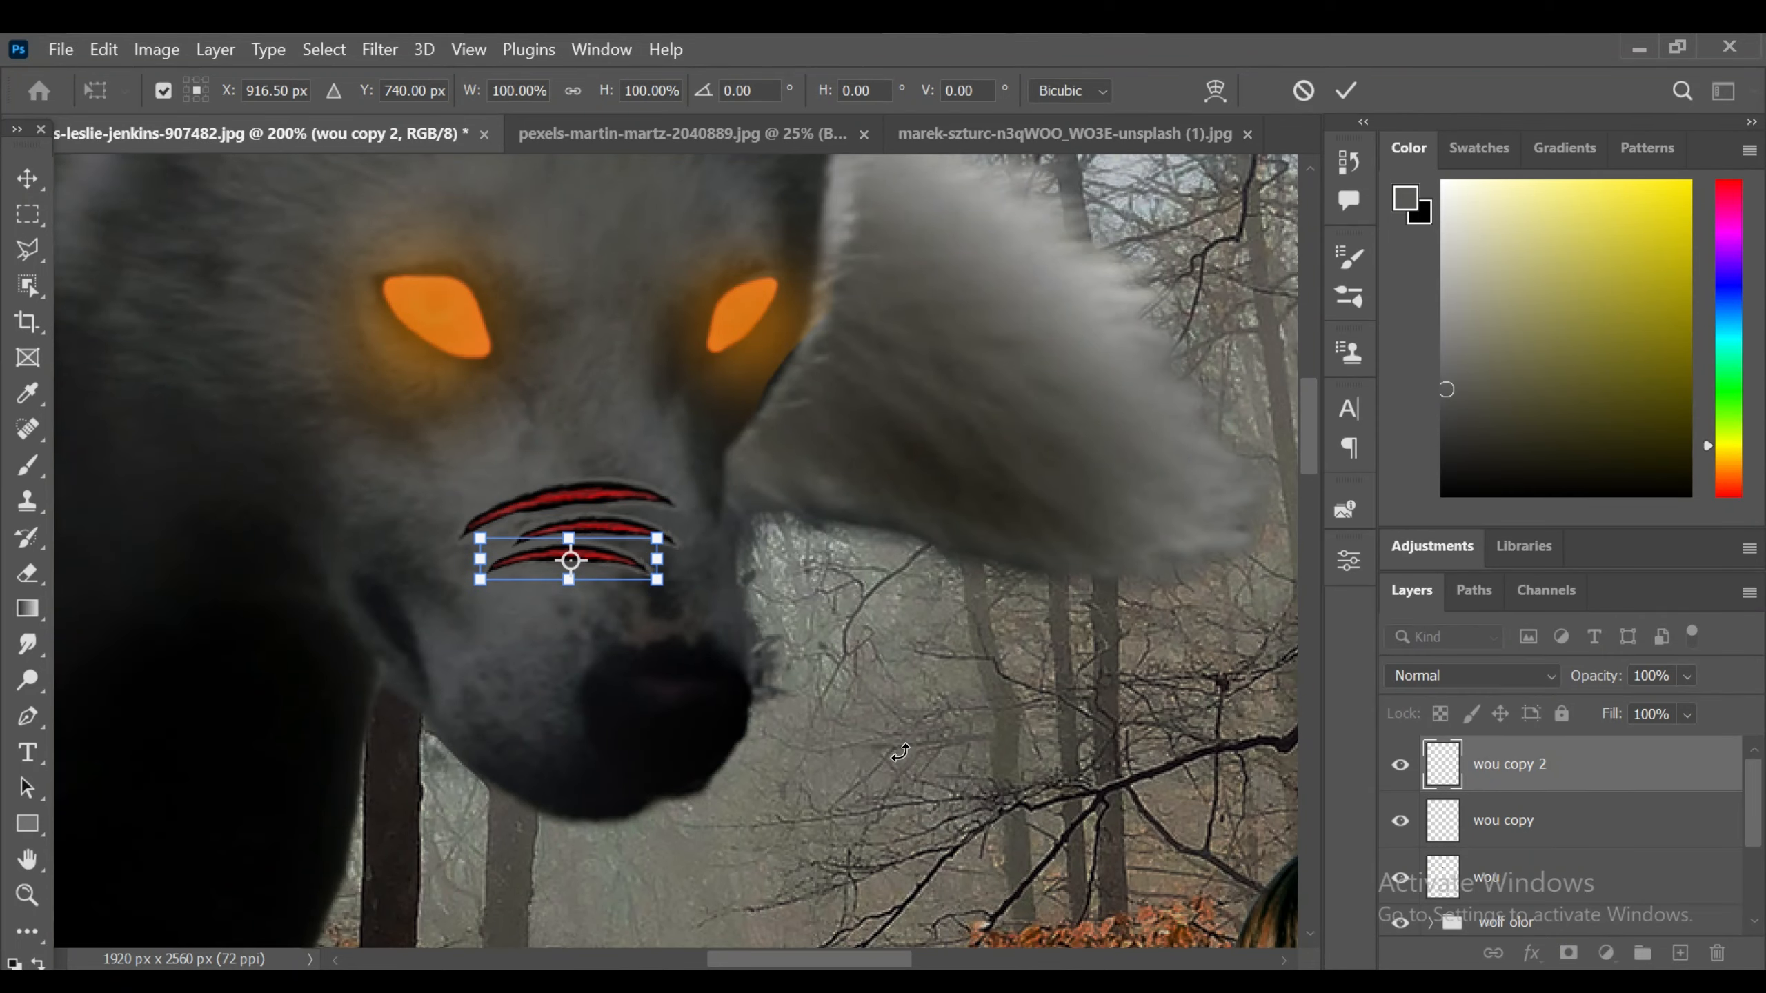
key(Return)
key(ctrl+minus)
key(ctrl+minus)
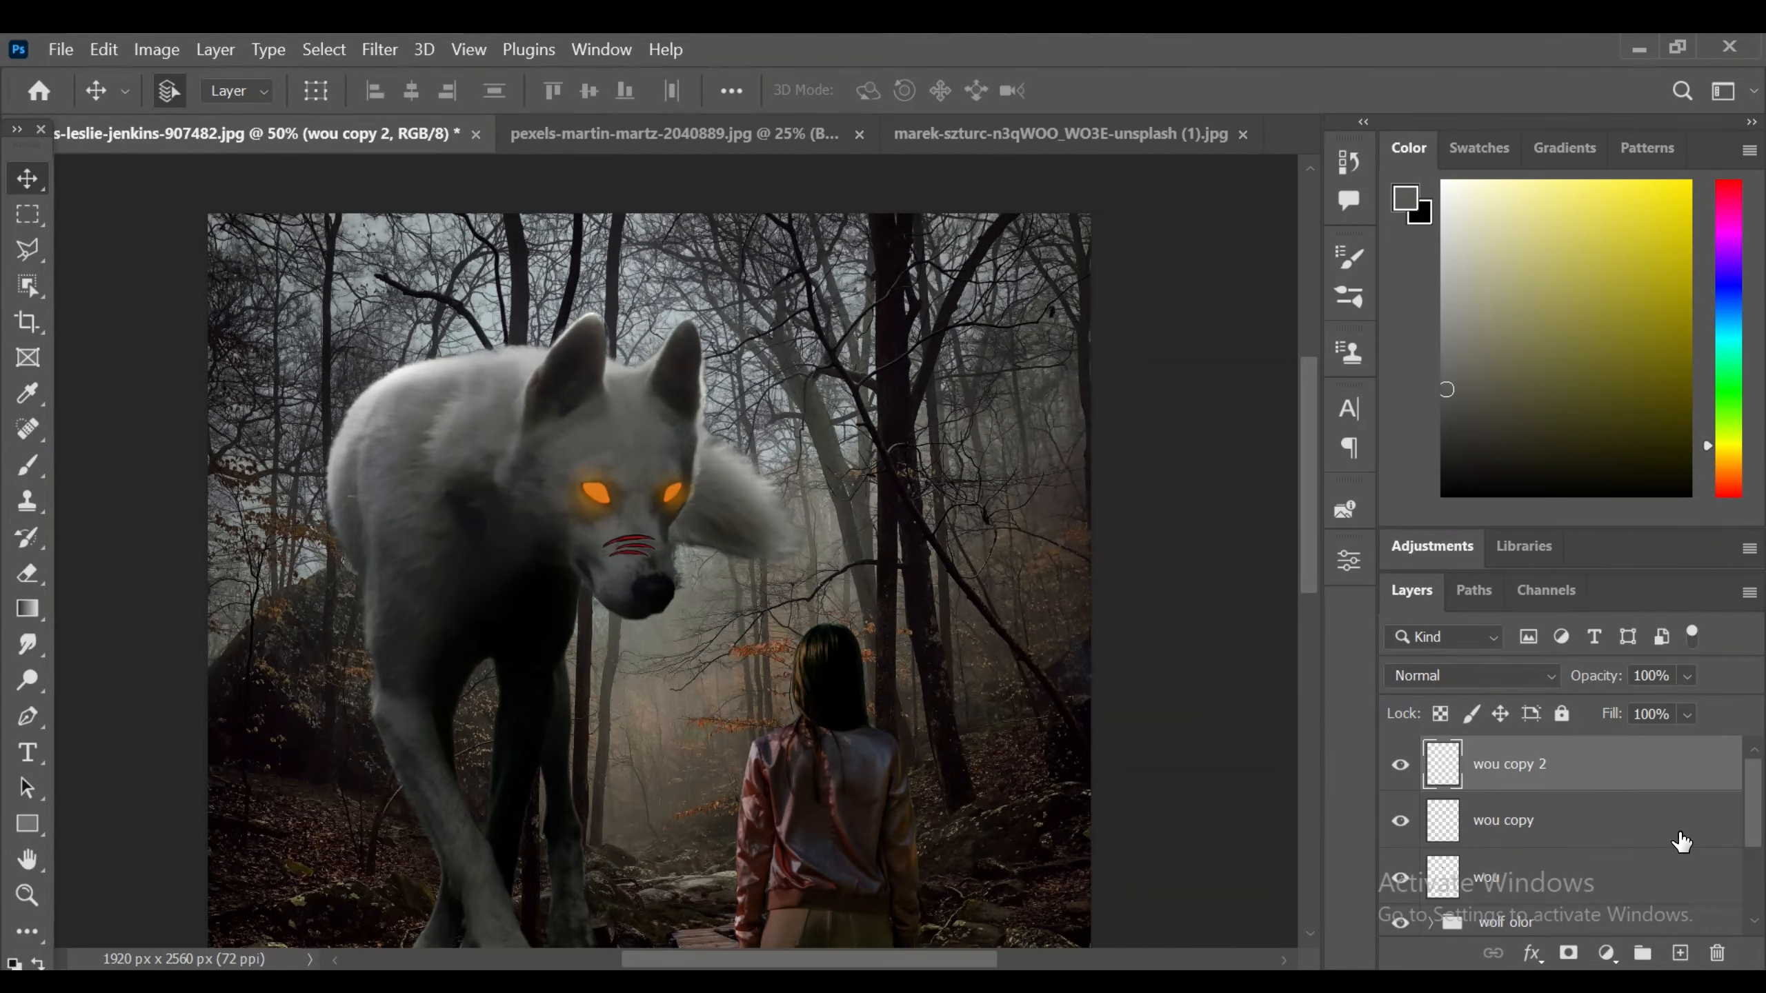
- Warp the lowest gash (wou copy 2), pulling its lower-right corner down to follow the curve of the wolf's muzzle
key(ctrl+plus)
key(ctrl+plus)
key(ctrl+t)
right_click(596, 565)
click(625, 565)
drag(661, 580, 669, 612)
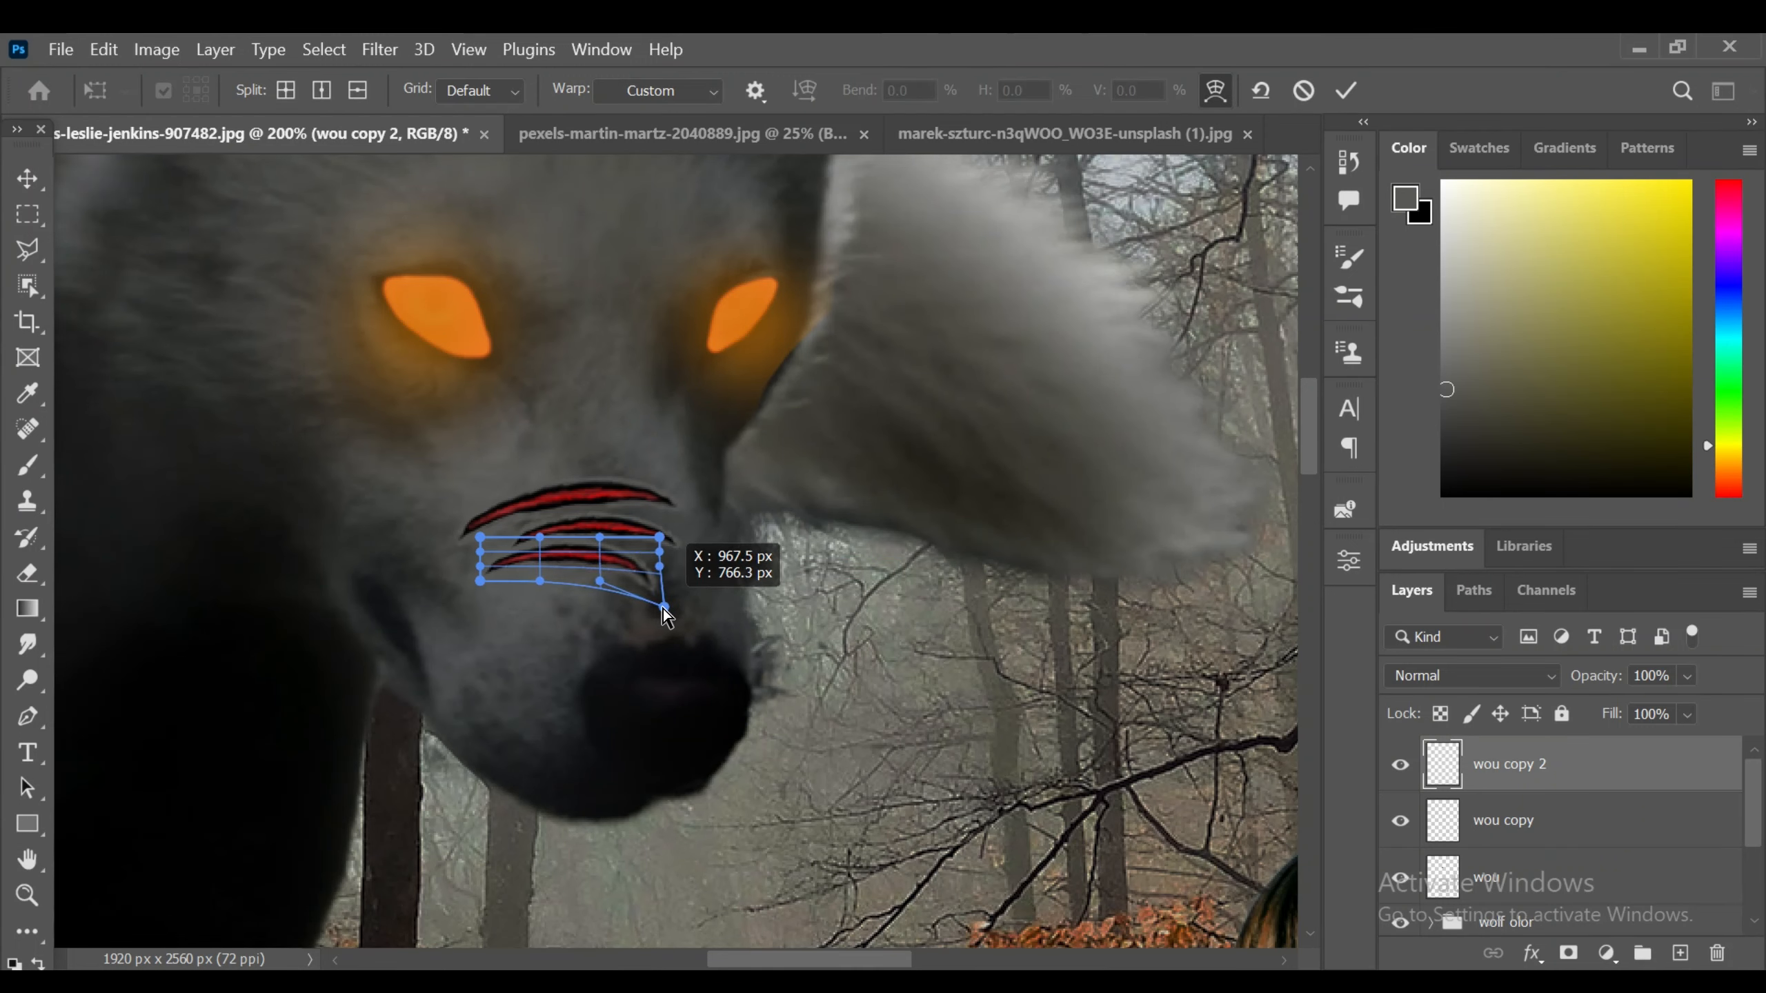
key(Return)
- Warp the middle gash (wou copy), bending its right end slightly downward along the wolf's muzzle
key(alt+bracketleft)
key(ctrl+t)
right_click(655, 556)
click(703, 567)
drag(685, 554, 685, 565)
key(Return)
key(ctrl+minus)
key(ctrl+minus)
key(ctrl+minus)
key(ctrl+minus)
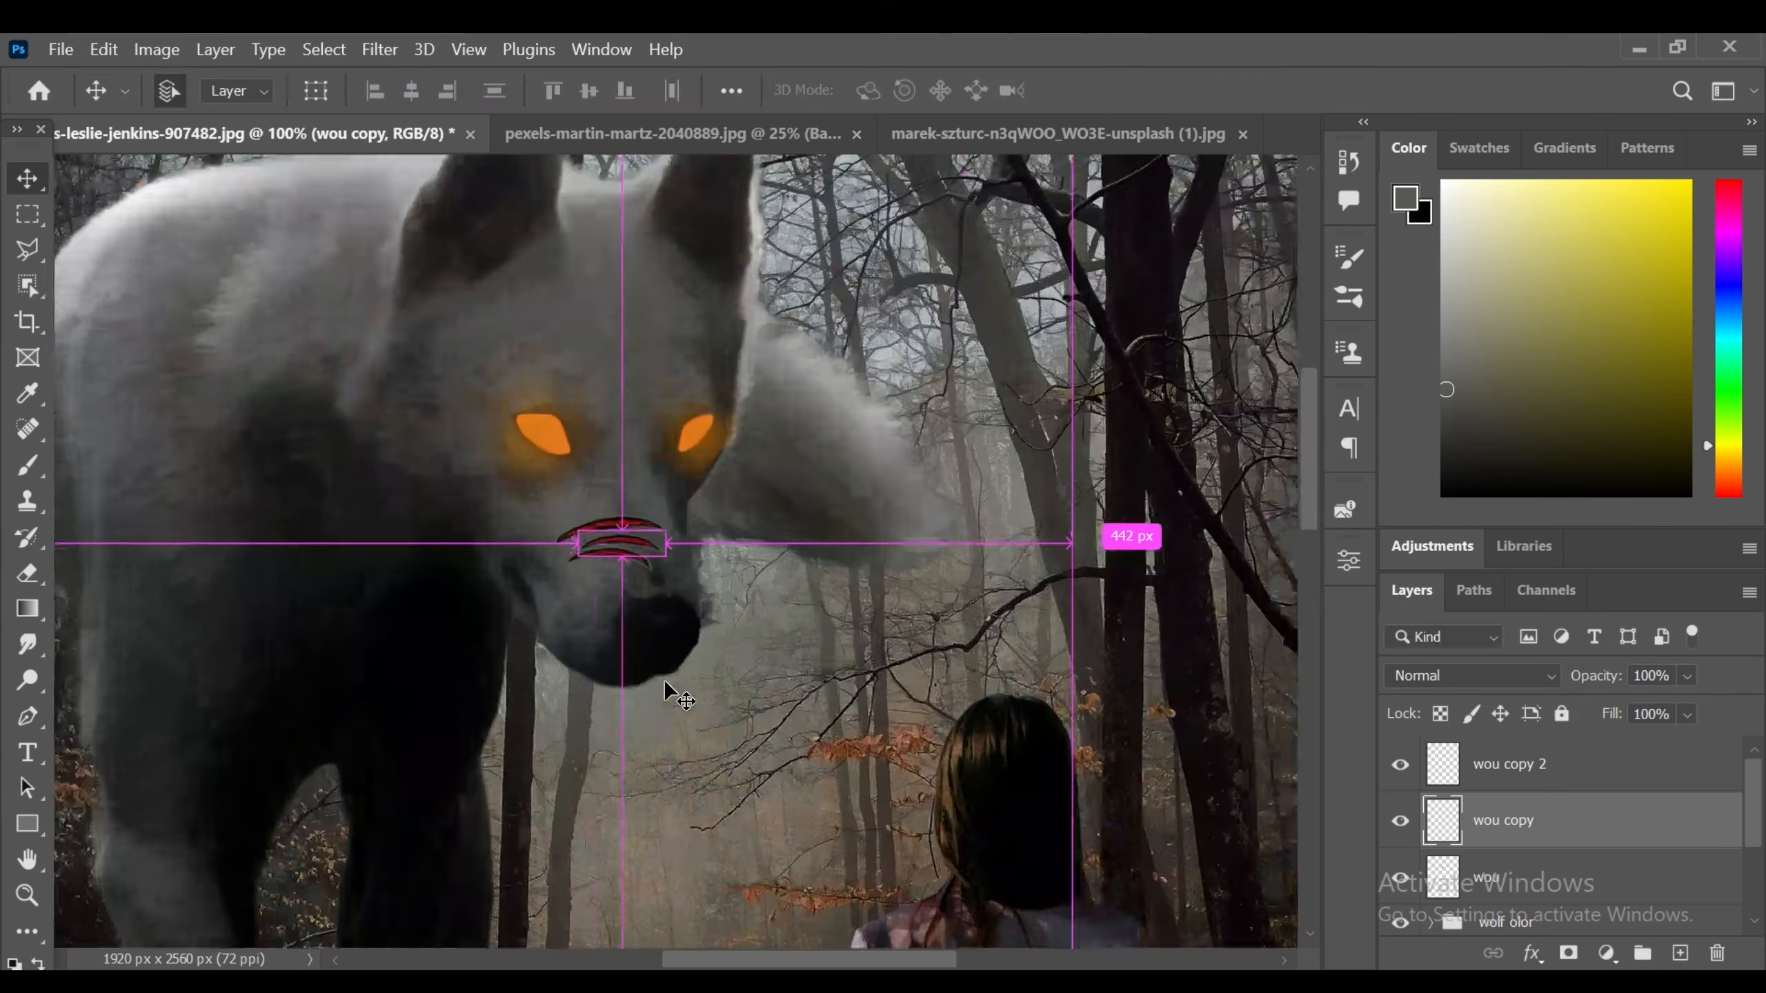